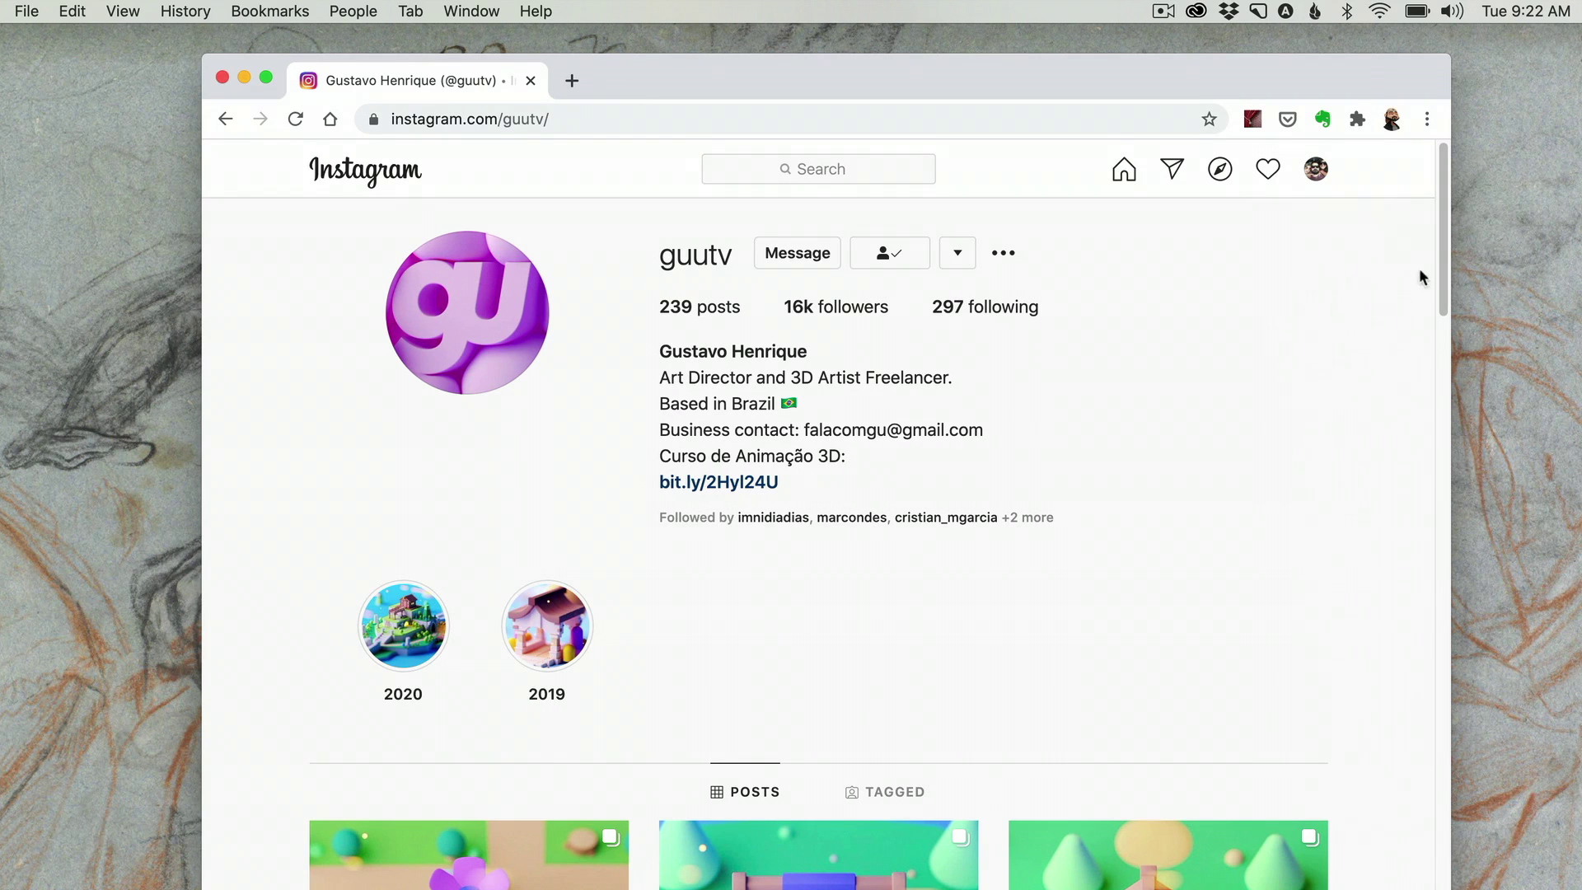
Browse the 3D artist's Instagram posts and open the pink browser-window illustration.
scroll(1442, 262, "down", 1)
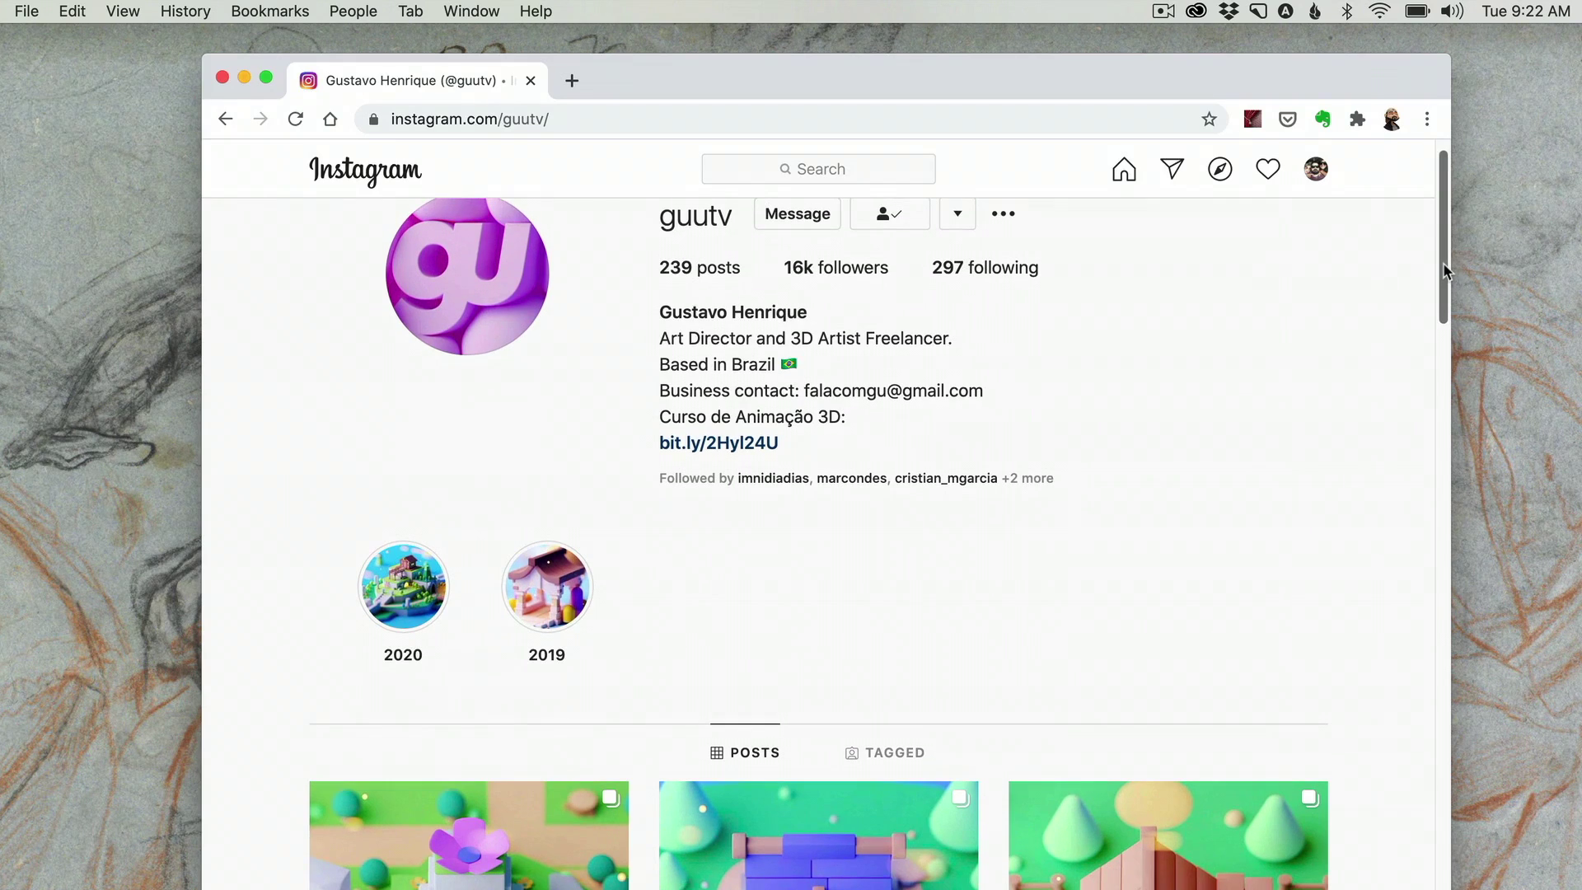
left_click_drag(1442, 262, 1447, 367)
scroll(1447, 367, "down", 2)
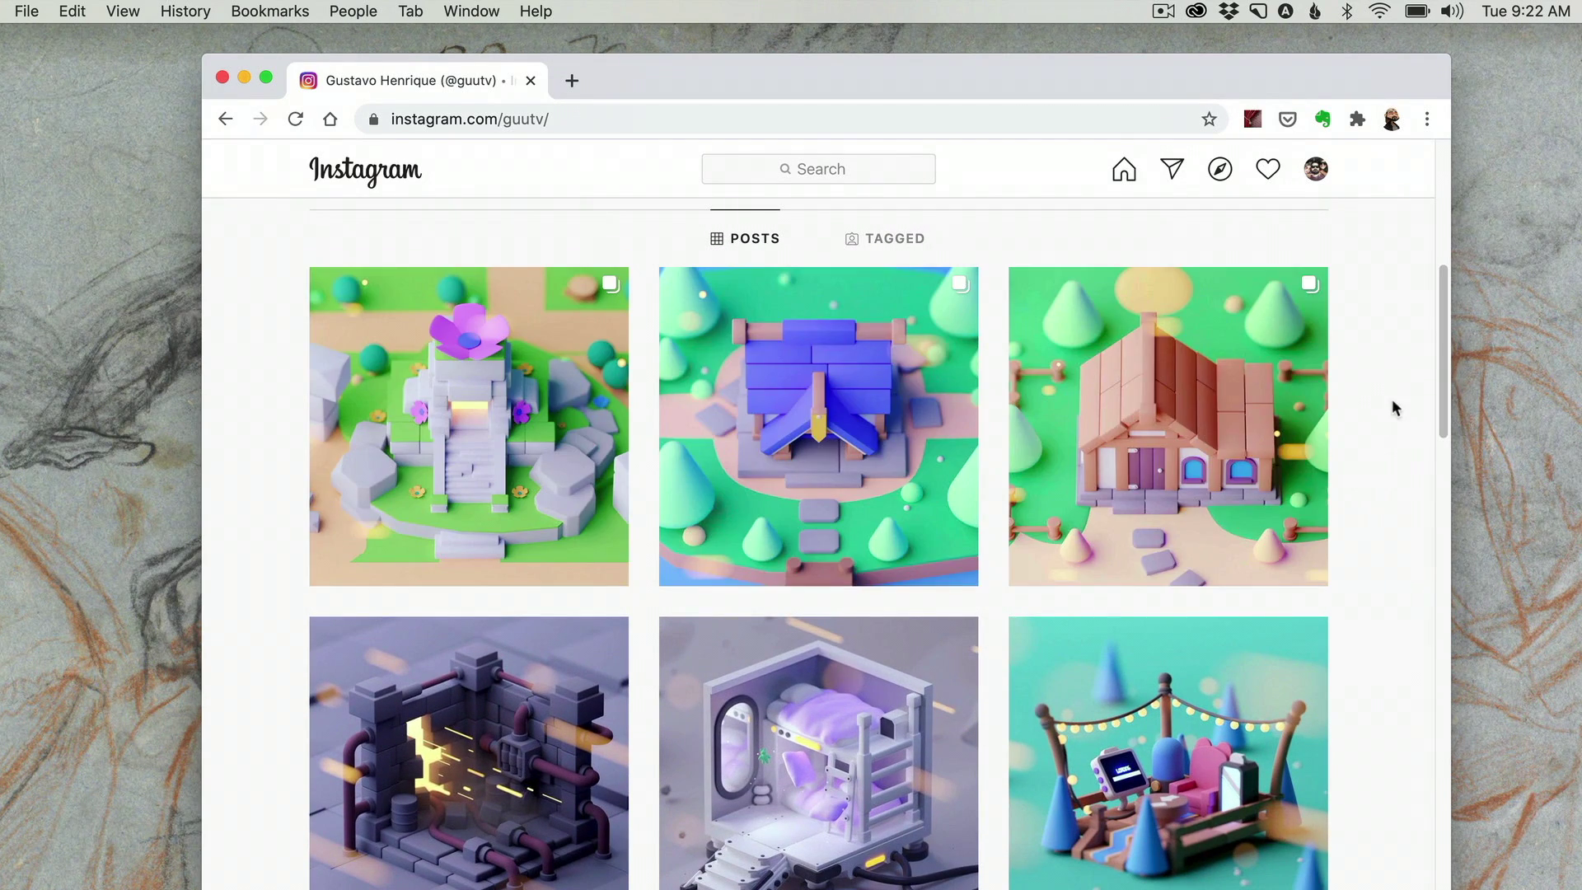
left_click_drag(1443, 387, 1448, 582)
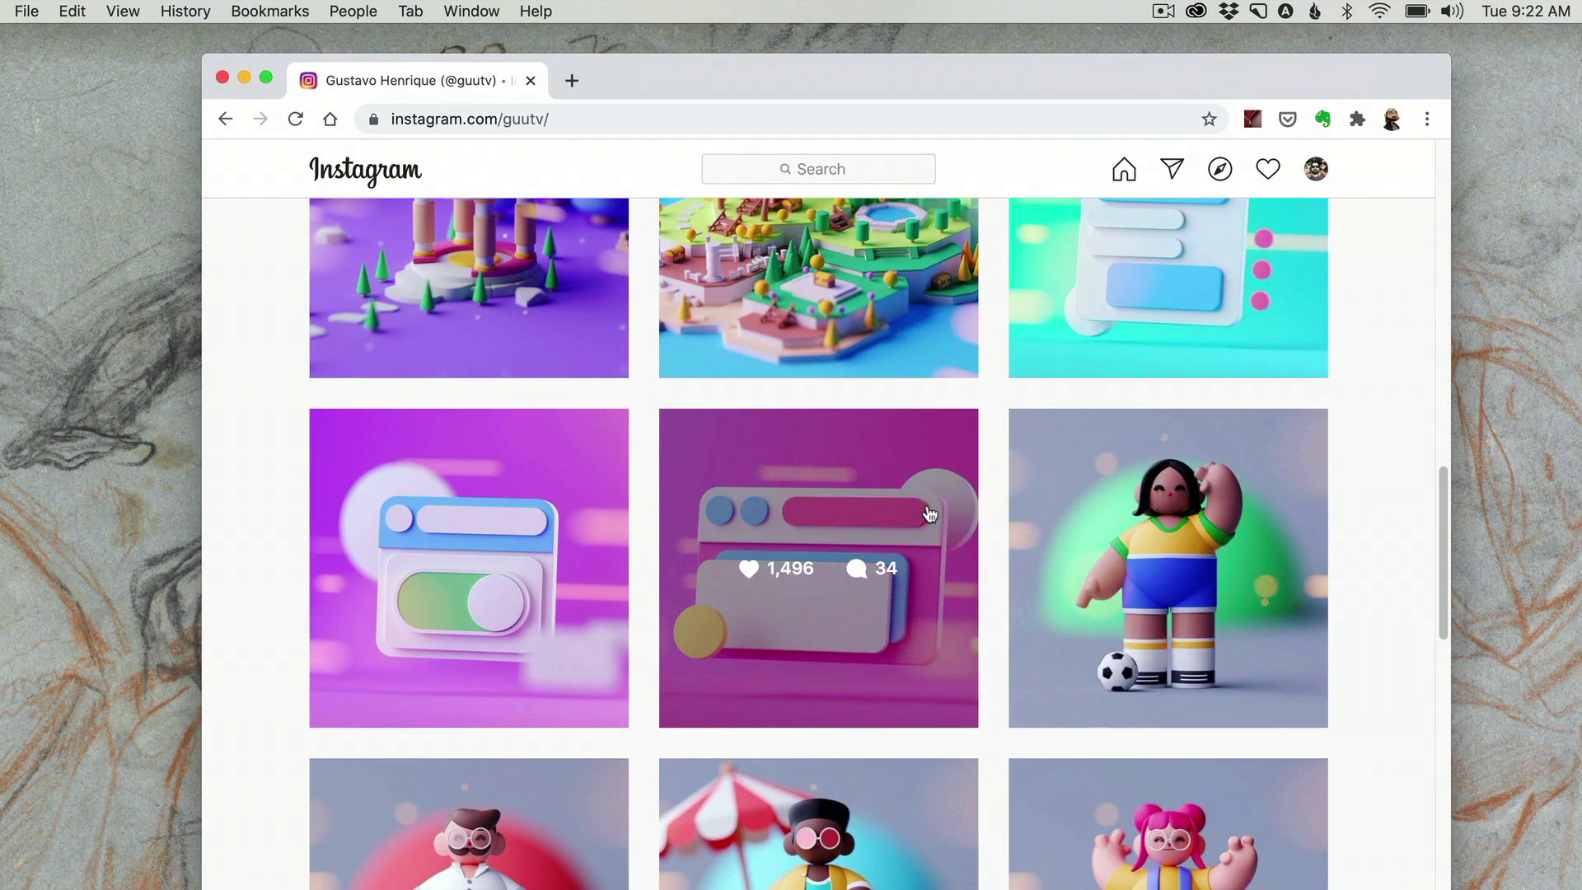
left_click(931, 510)
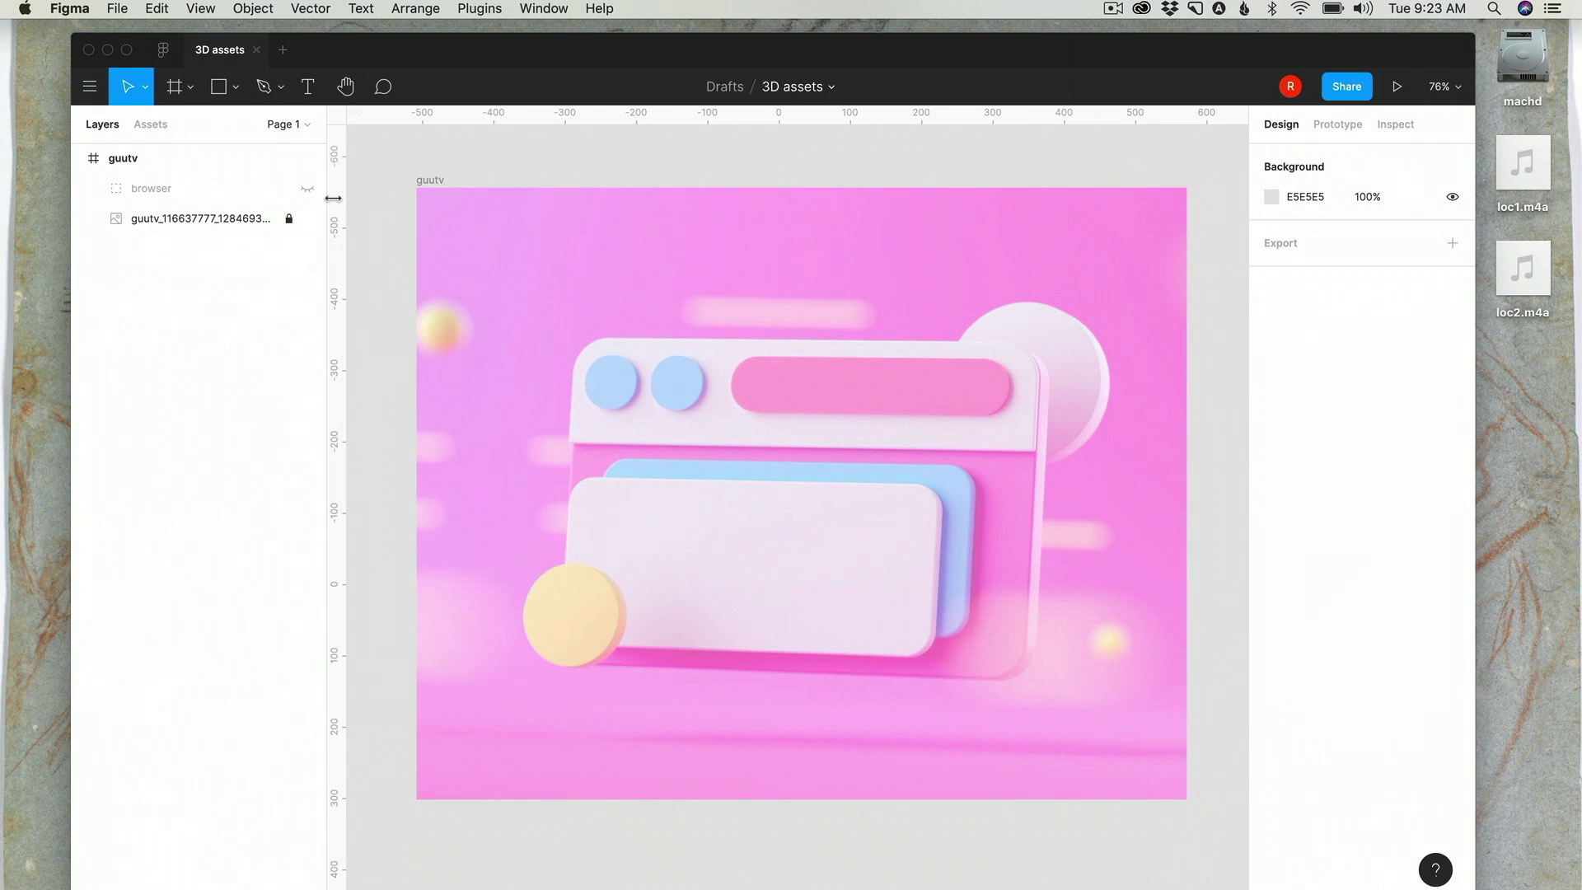
In Figma, show the hidden browser group over the reference image and export it as SVG.
left_click(308, 189)
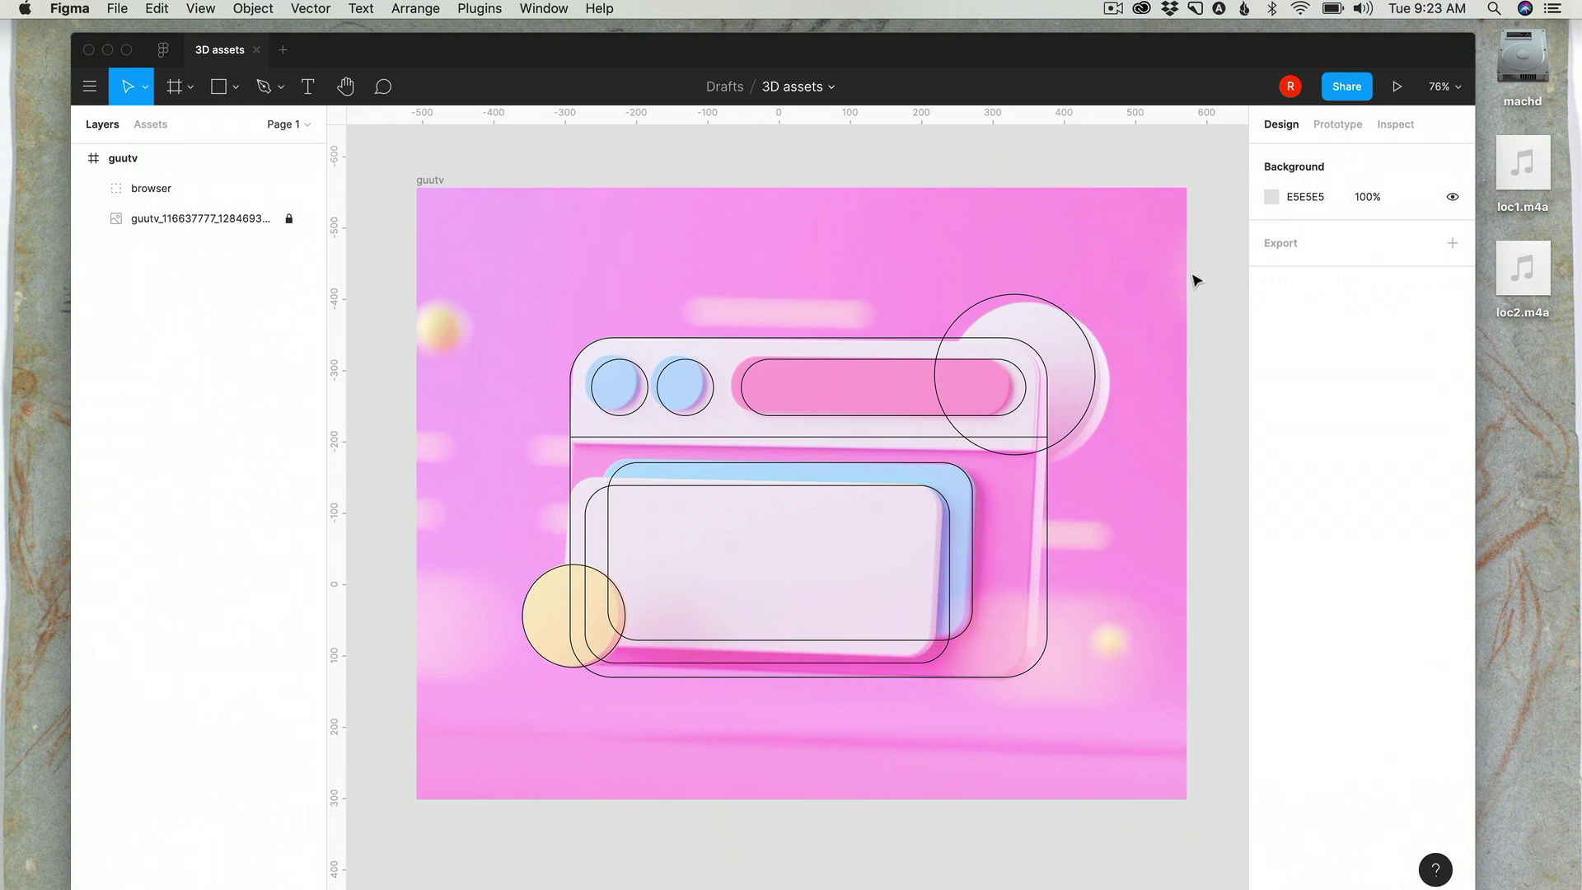
left_click_drag(1194, 270, 575, 763)
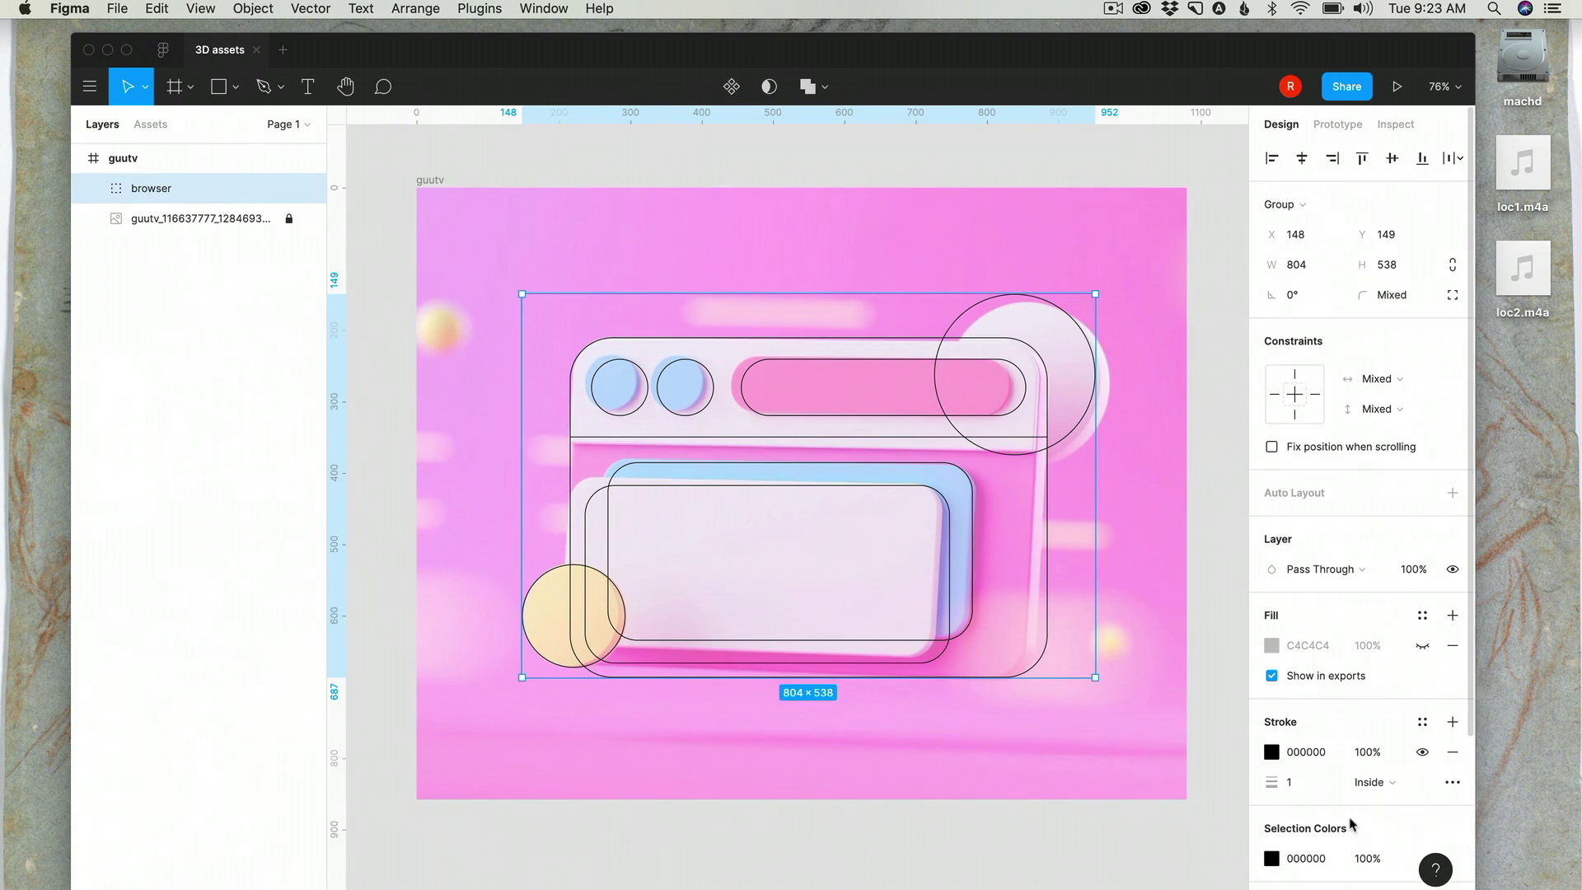
scroll(1417, 799, "down", 5)
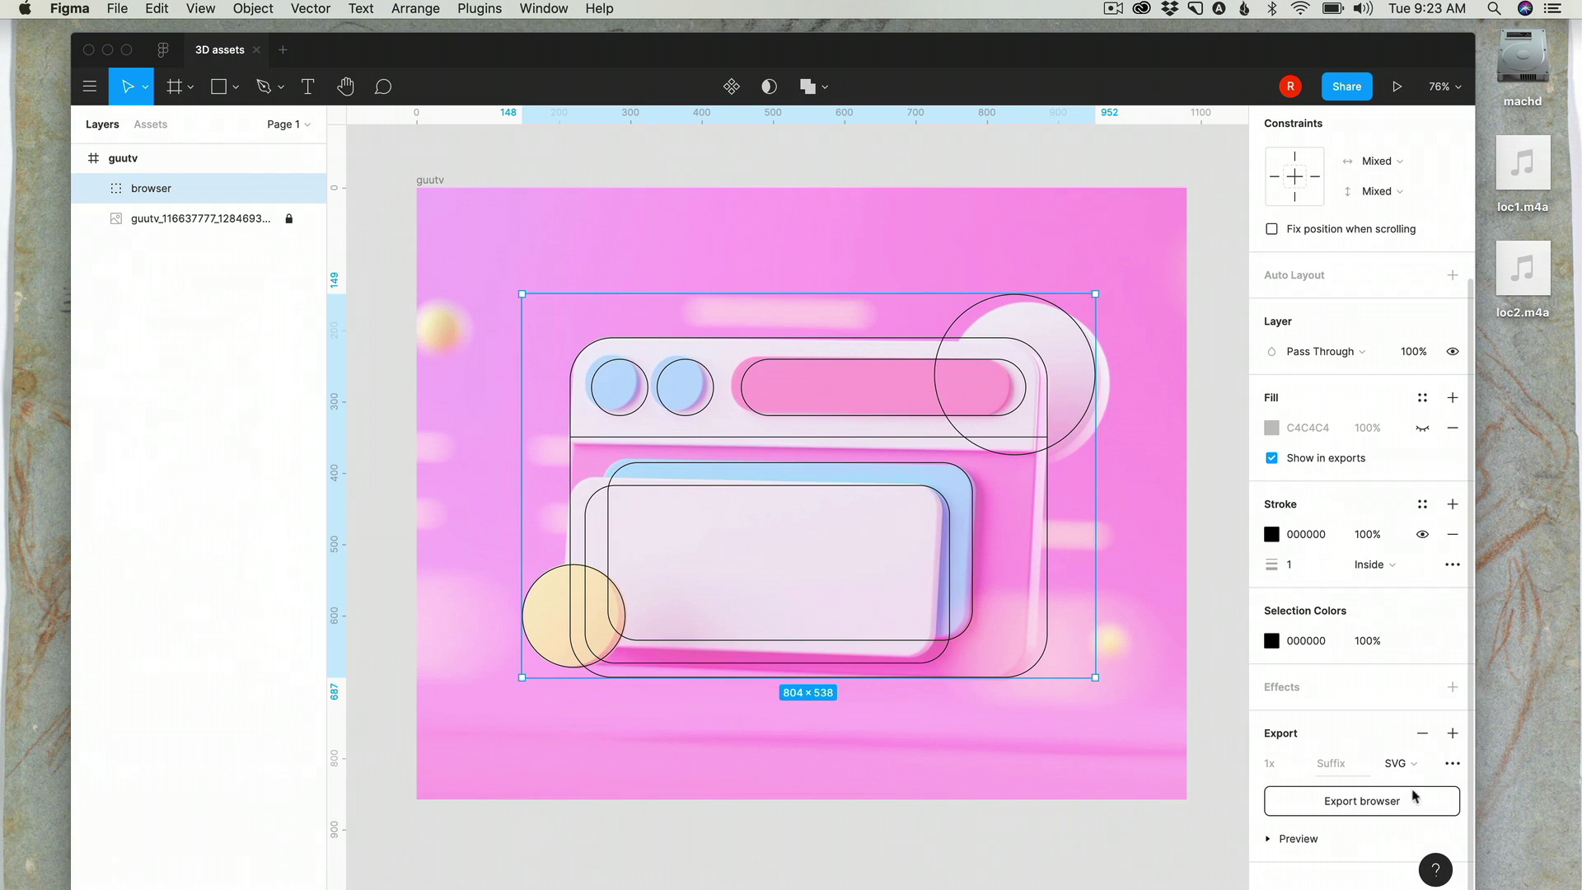
left_click(1381, 807)
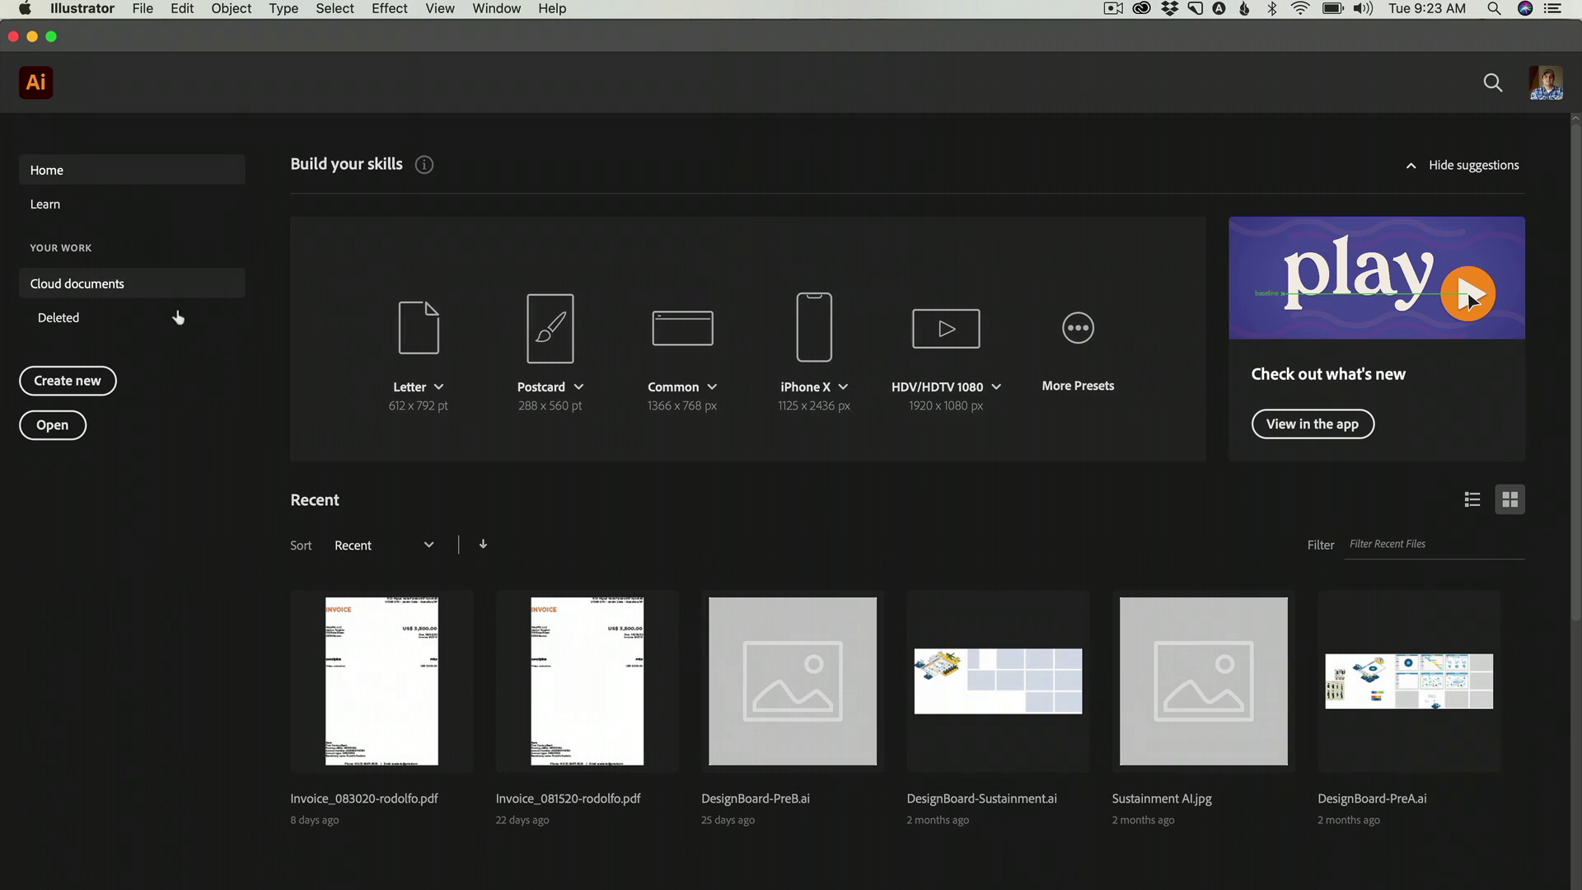
In Illustrator, open browser.svg from the Desktop and swap the fill and stroke of all its shapes.
left_click(142, 8)
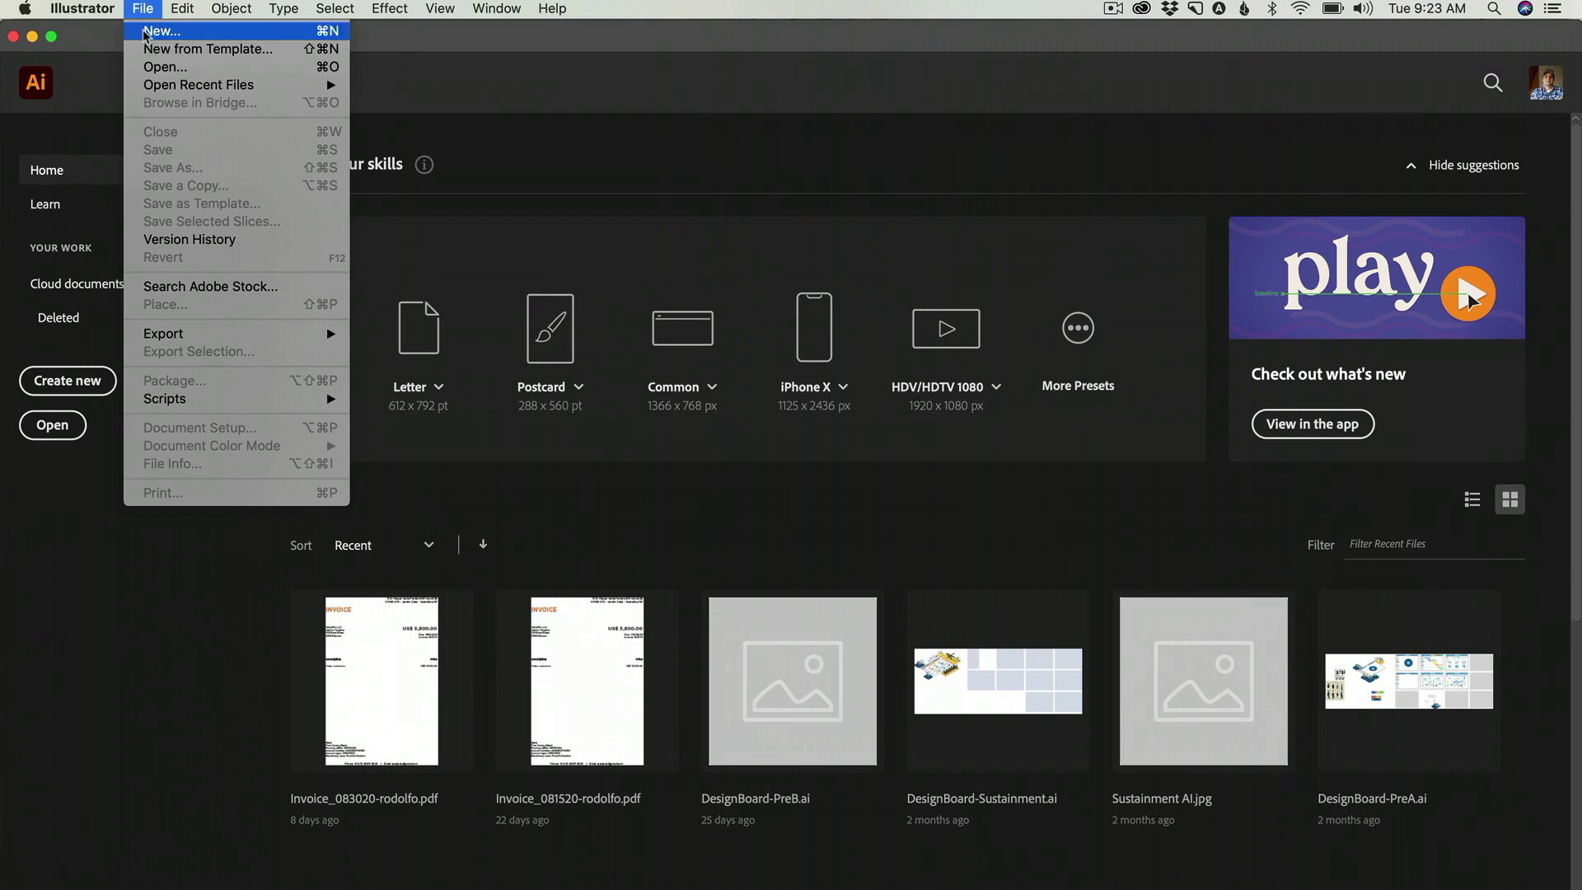
left_click(150, 66)
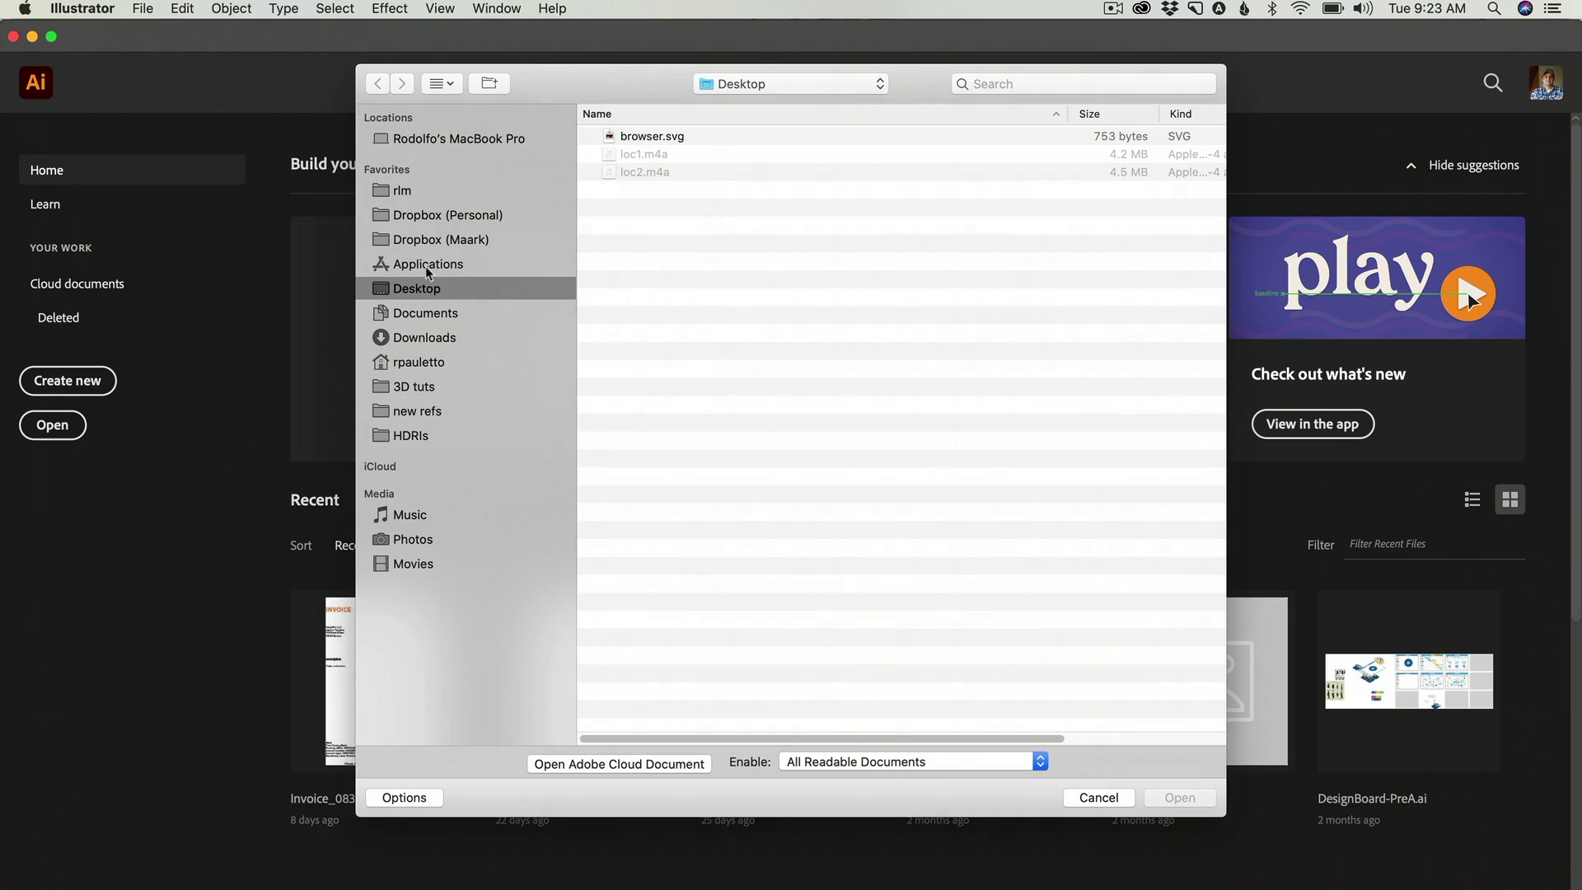
left_click(656, 136)
left_click(1190, 797)
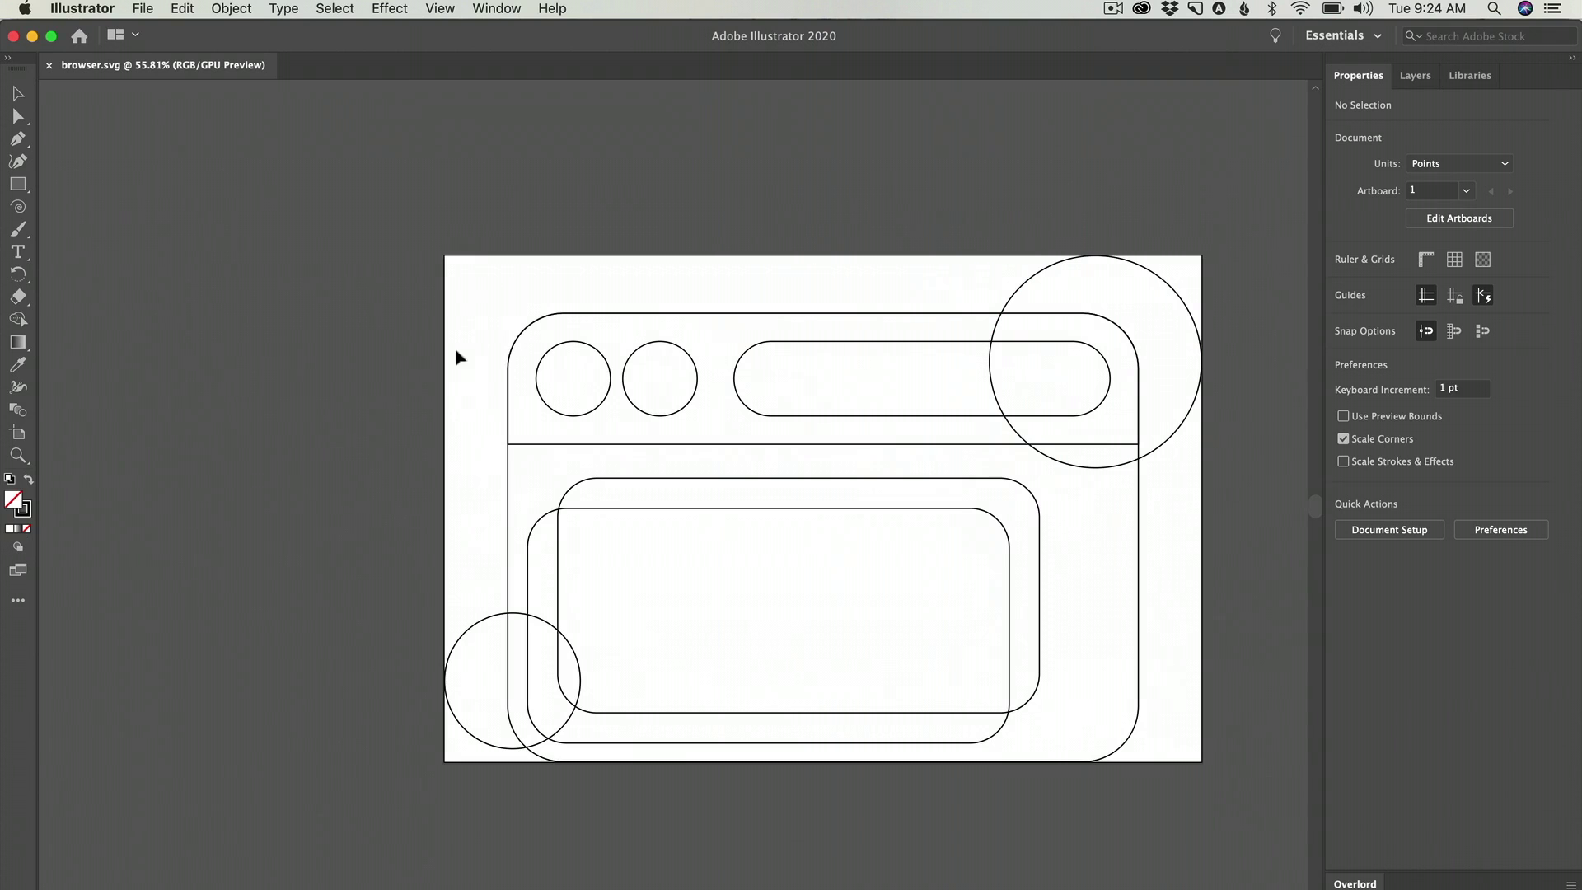
left_click_drag(487, 265, 1140, 781)
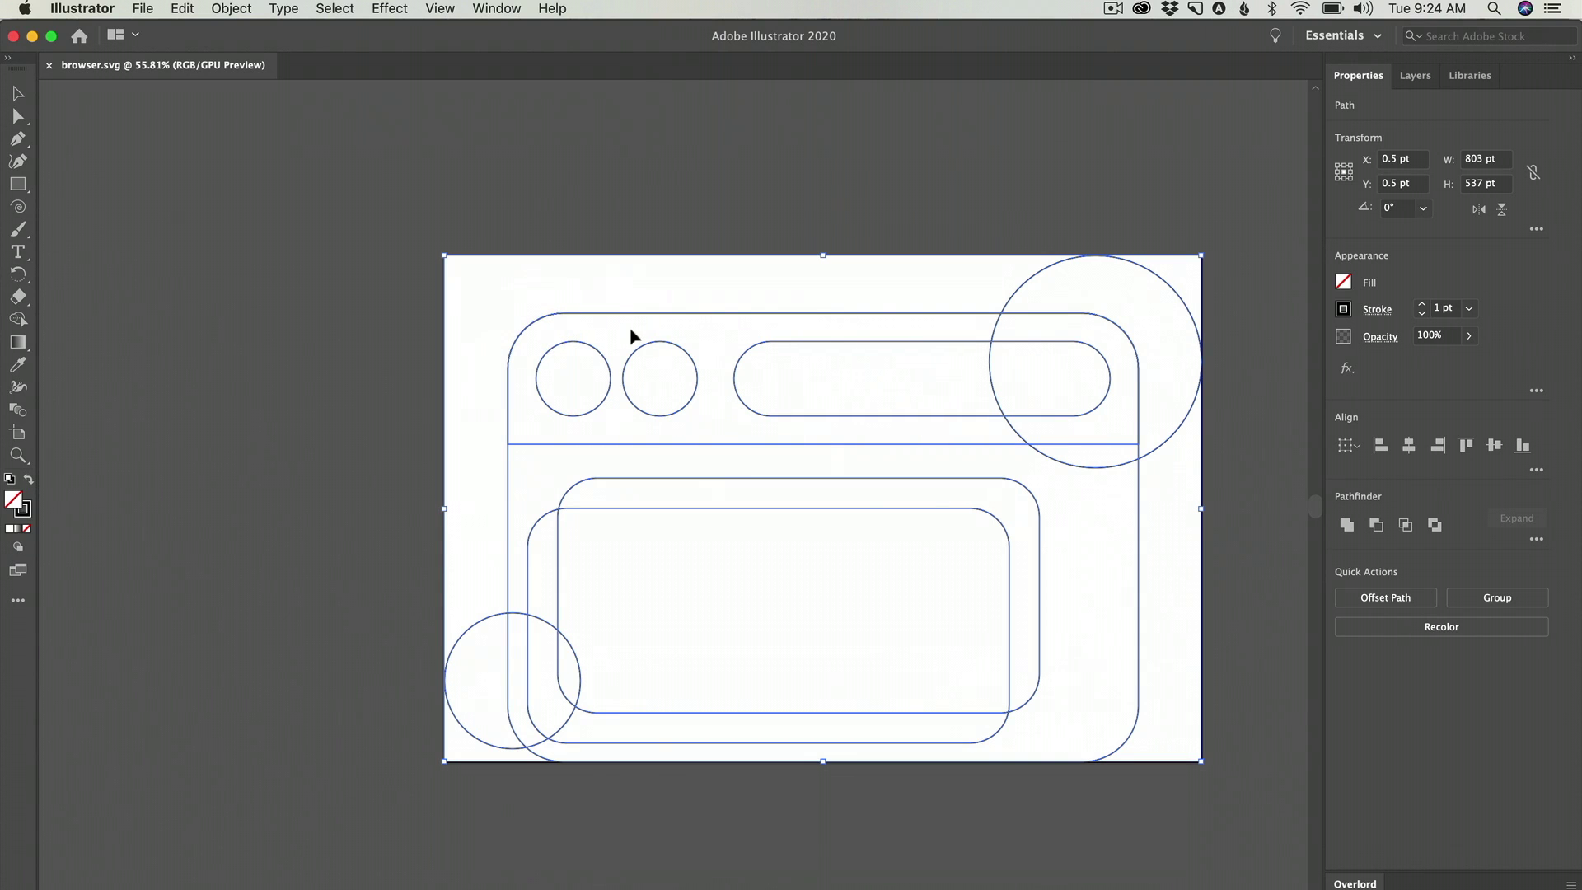
left_click(30, 481)
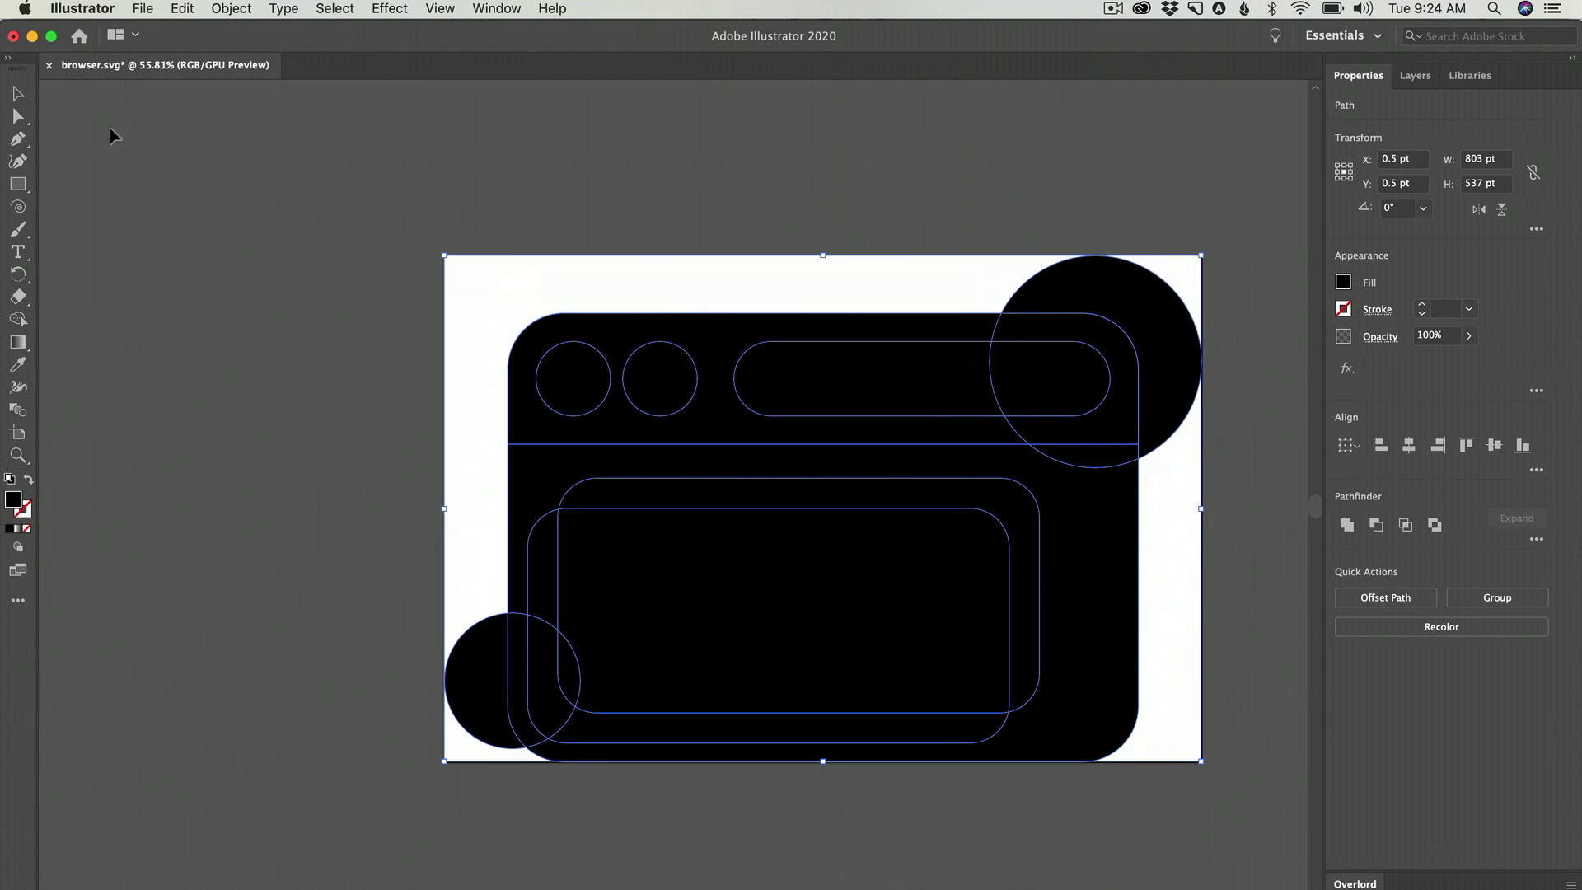
Save the artwork to the Desktop as browser.ai in Adobe Illustrator format, using the Illustrator 8 version.
left_click(142, 10)
left_click(173, 167)
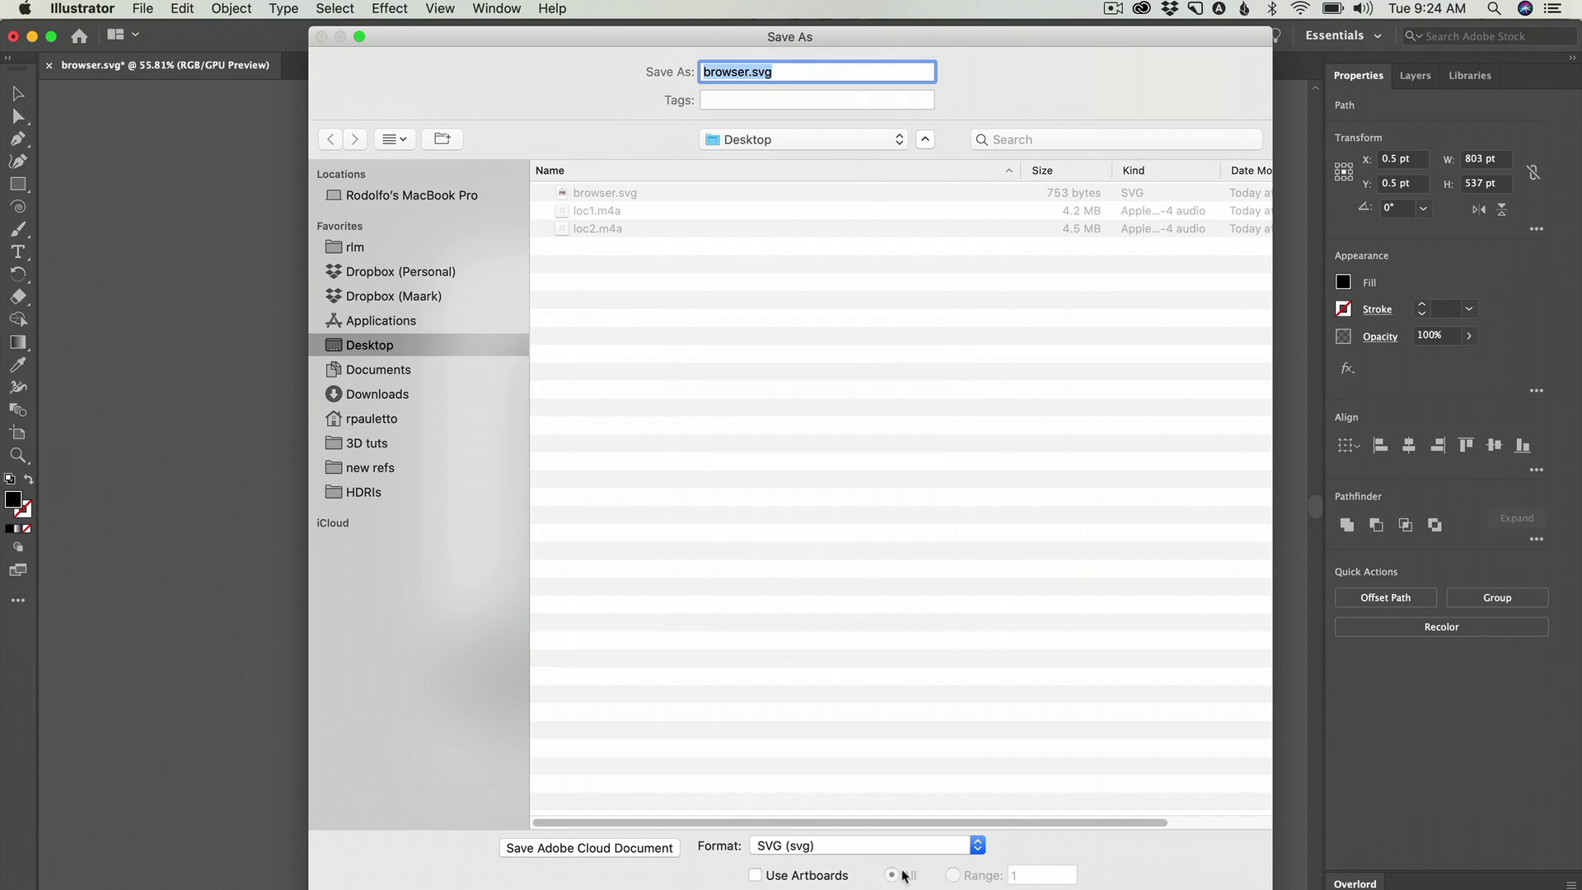
left_click(901, 846)
left_click(907, 759)
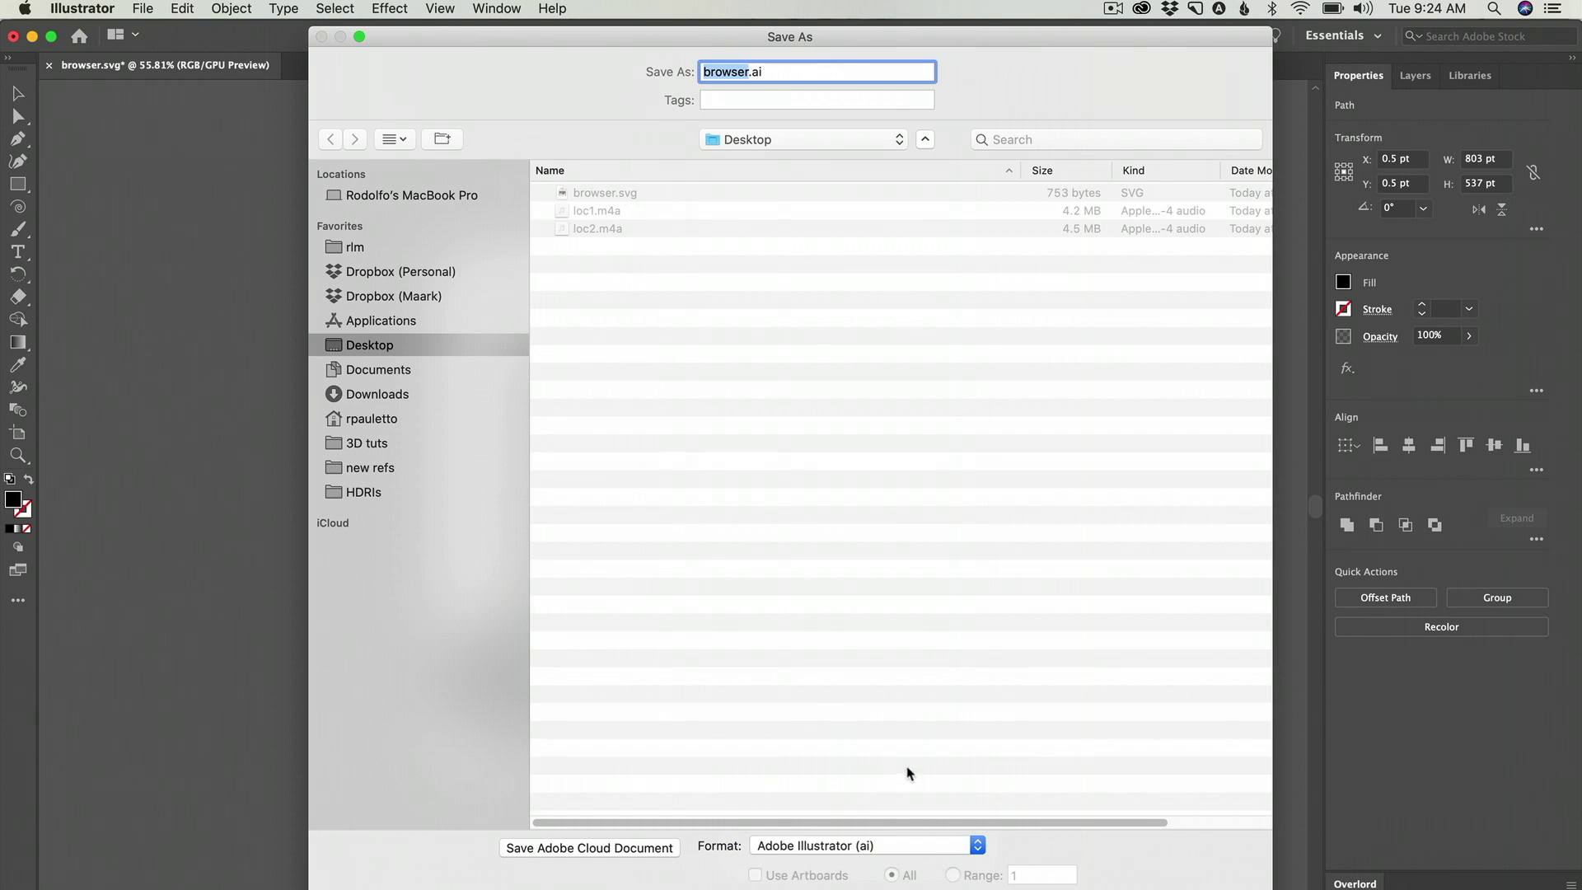
left_click(1235, 883)
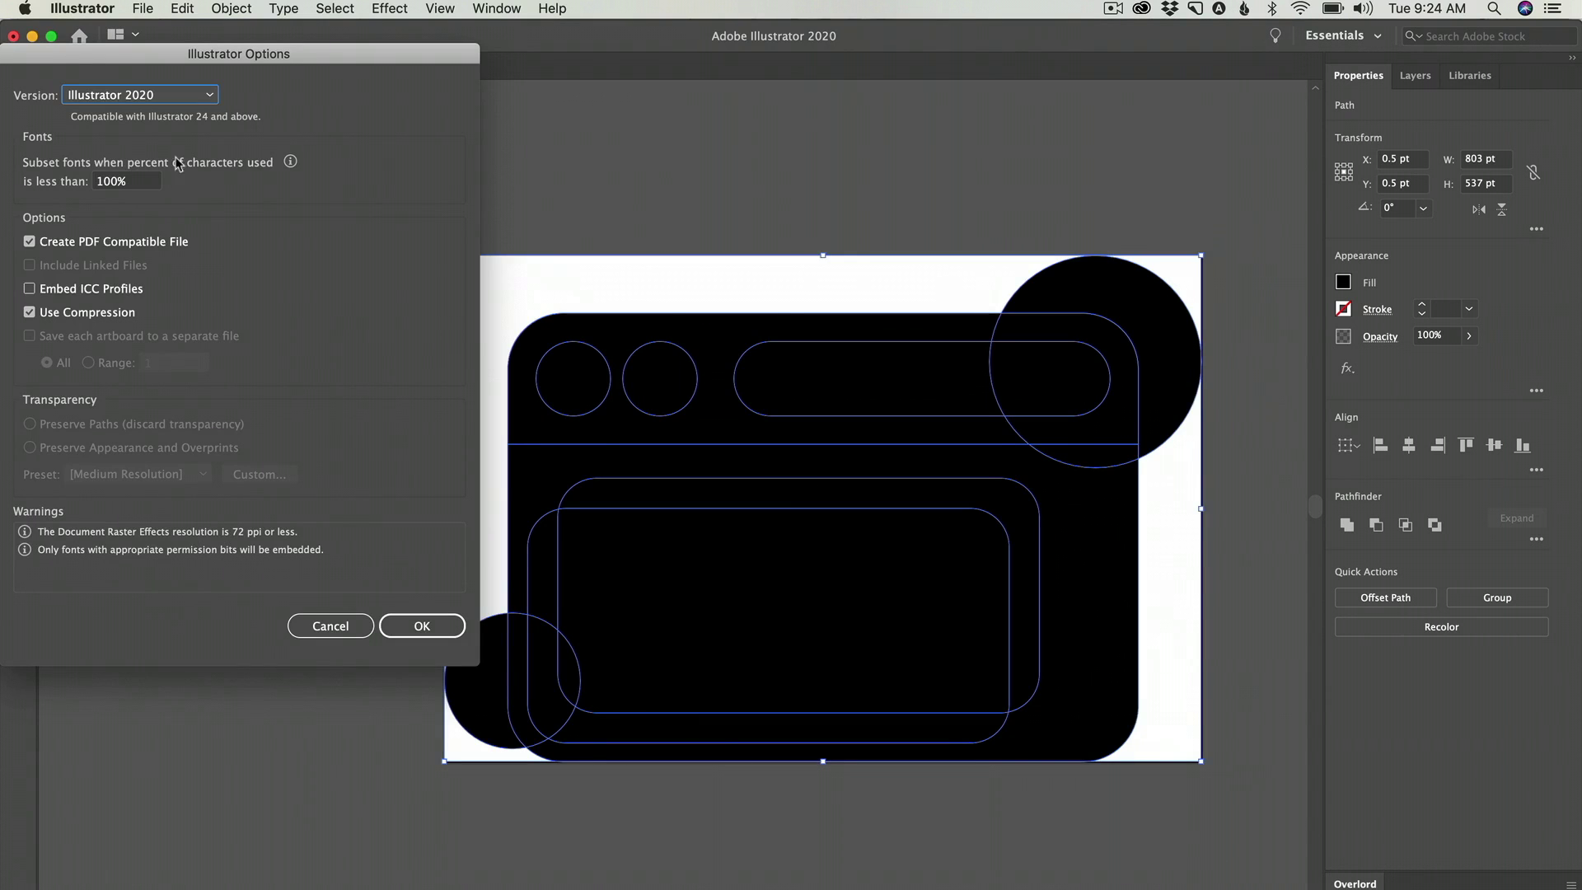
left_click_drag(237, 67, 513, 142)
left_click(486, 169)
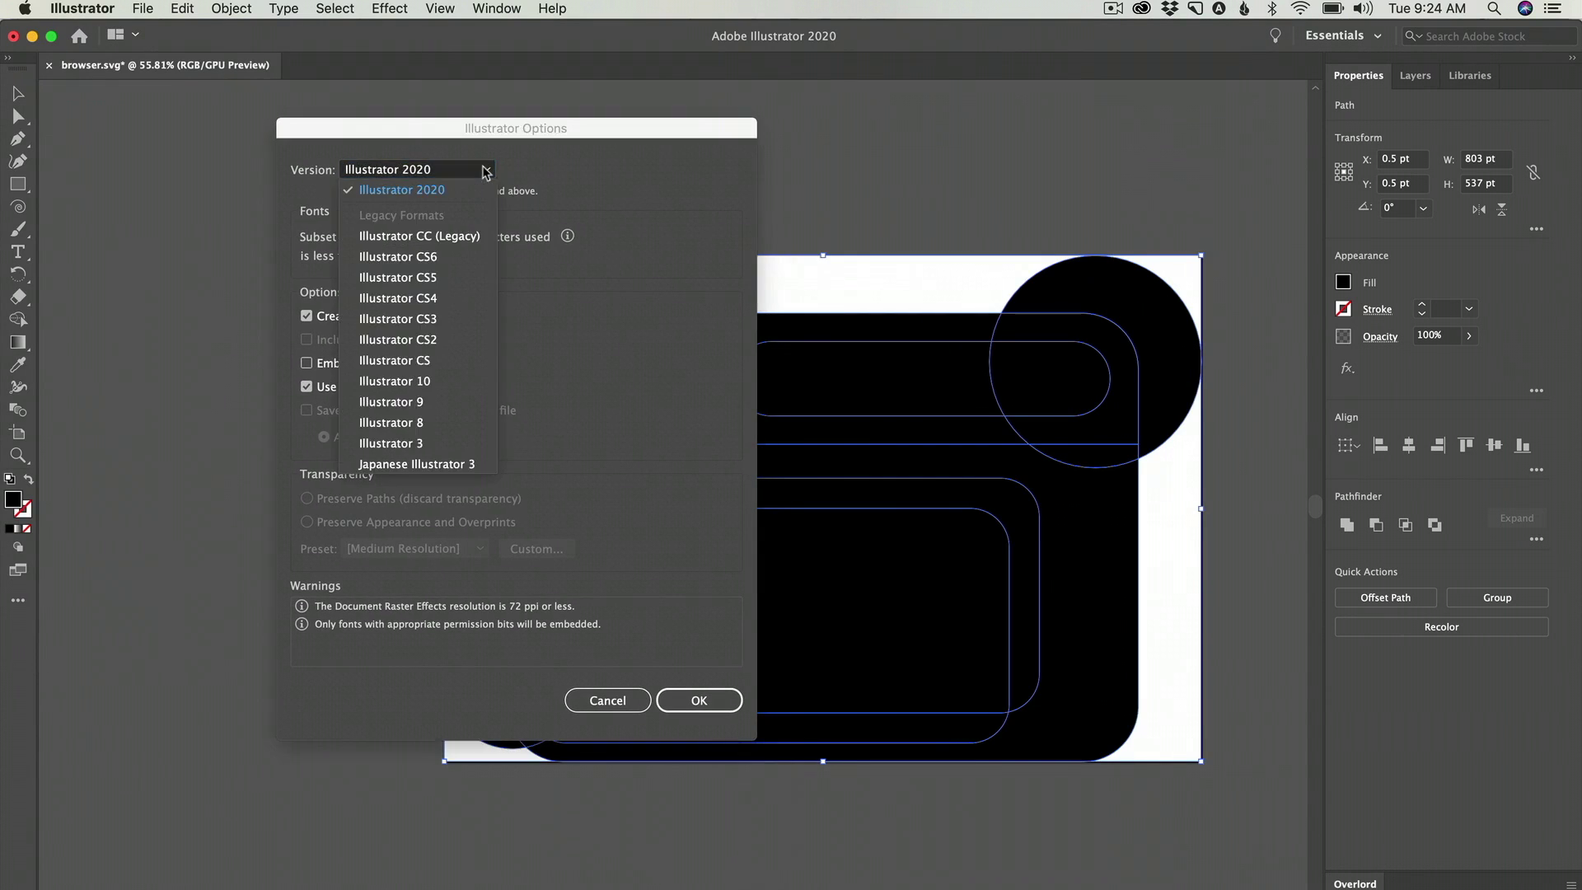
left_click(421, 422)
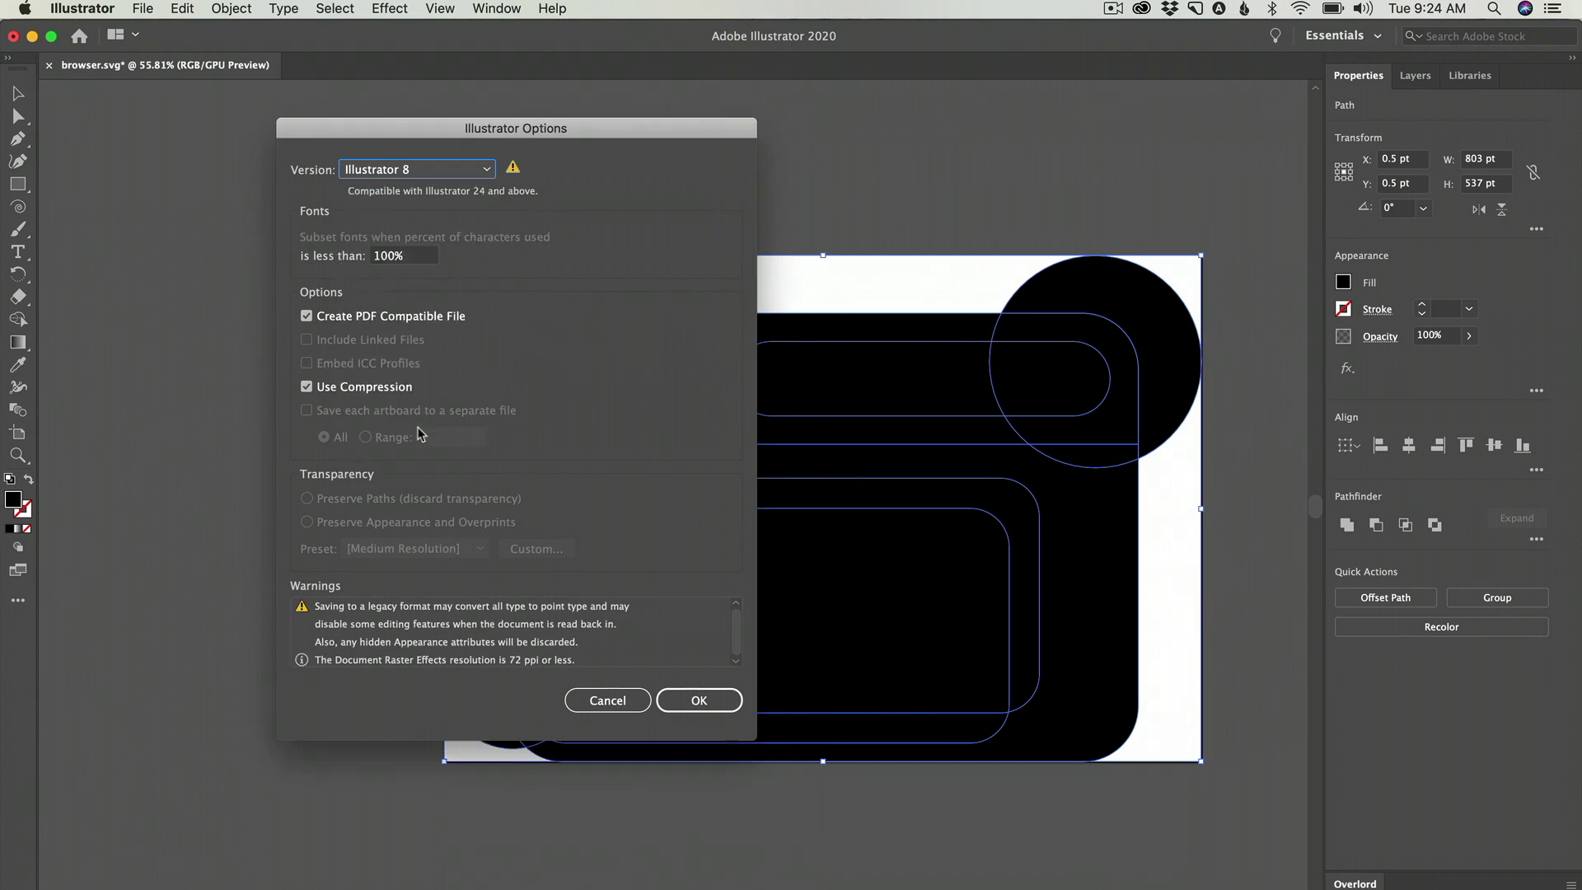
left_click(722, 690)
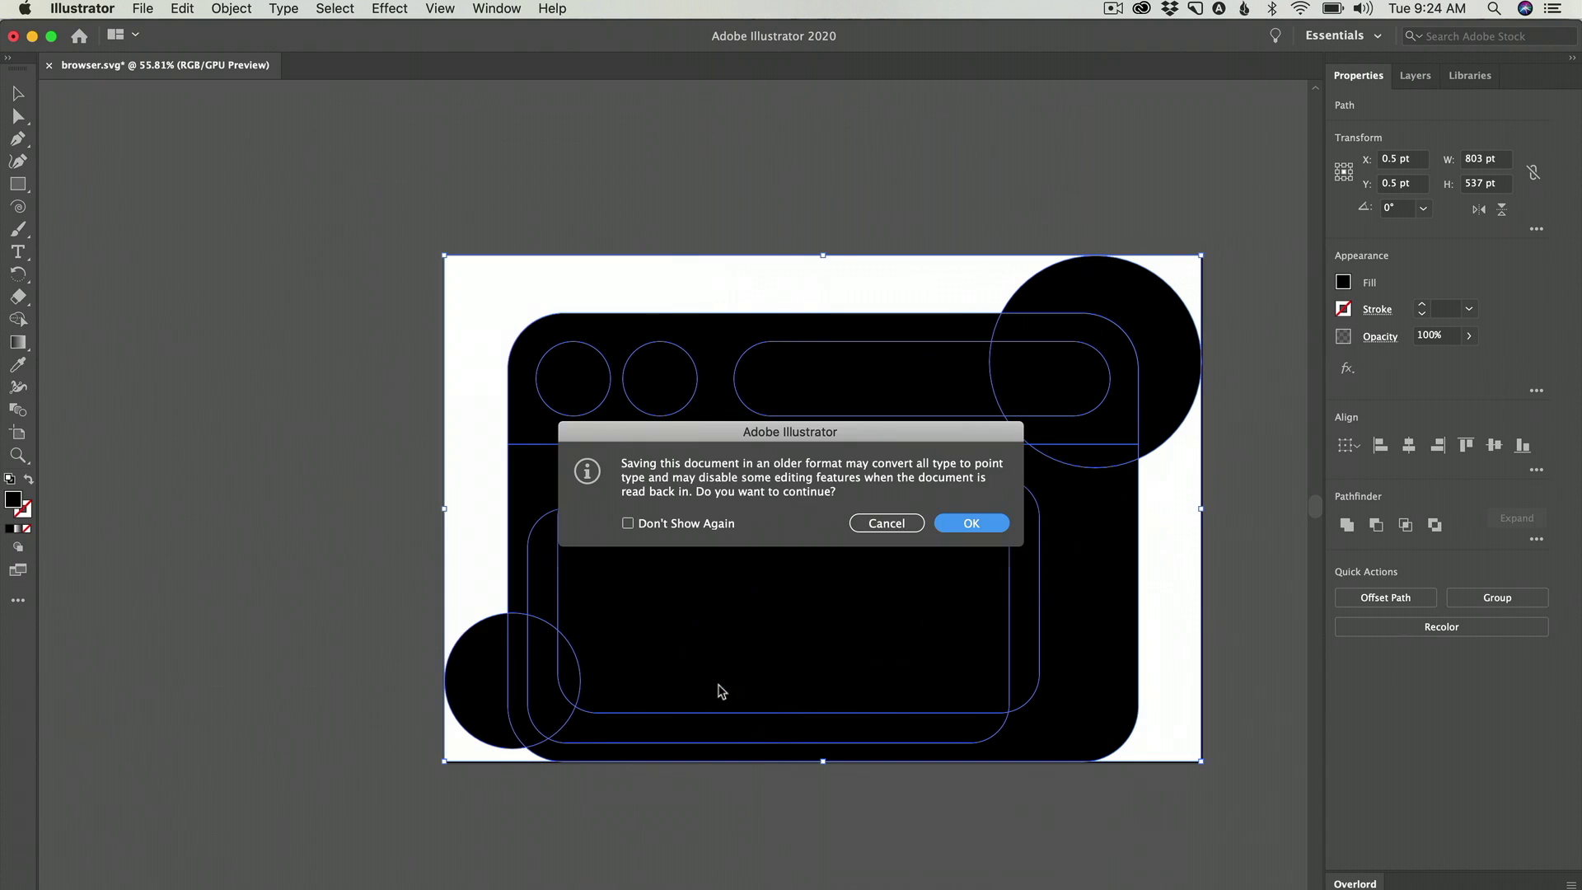
left_click(977, 528)
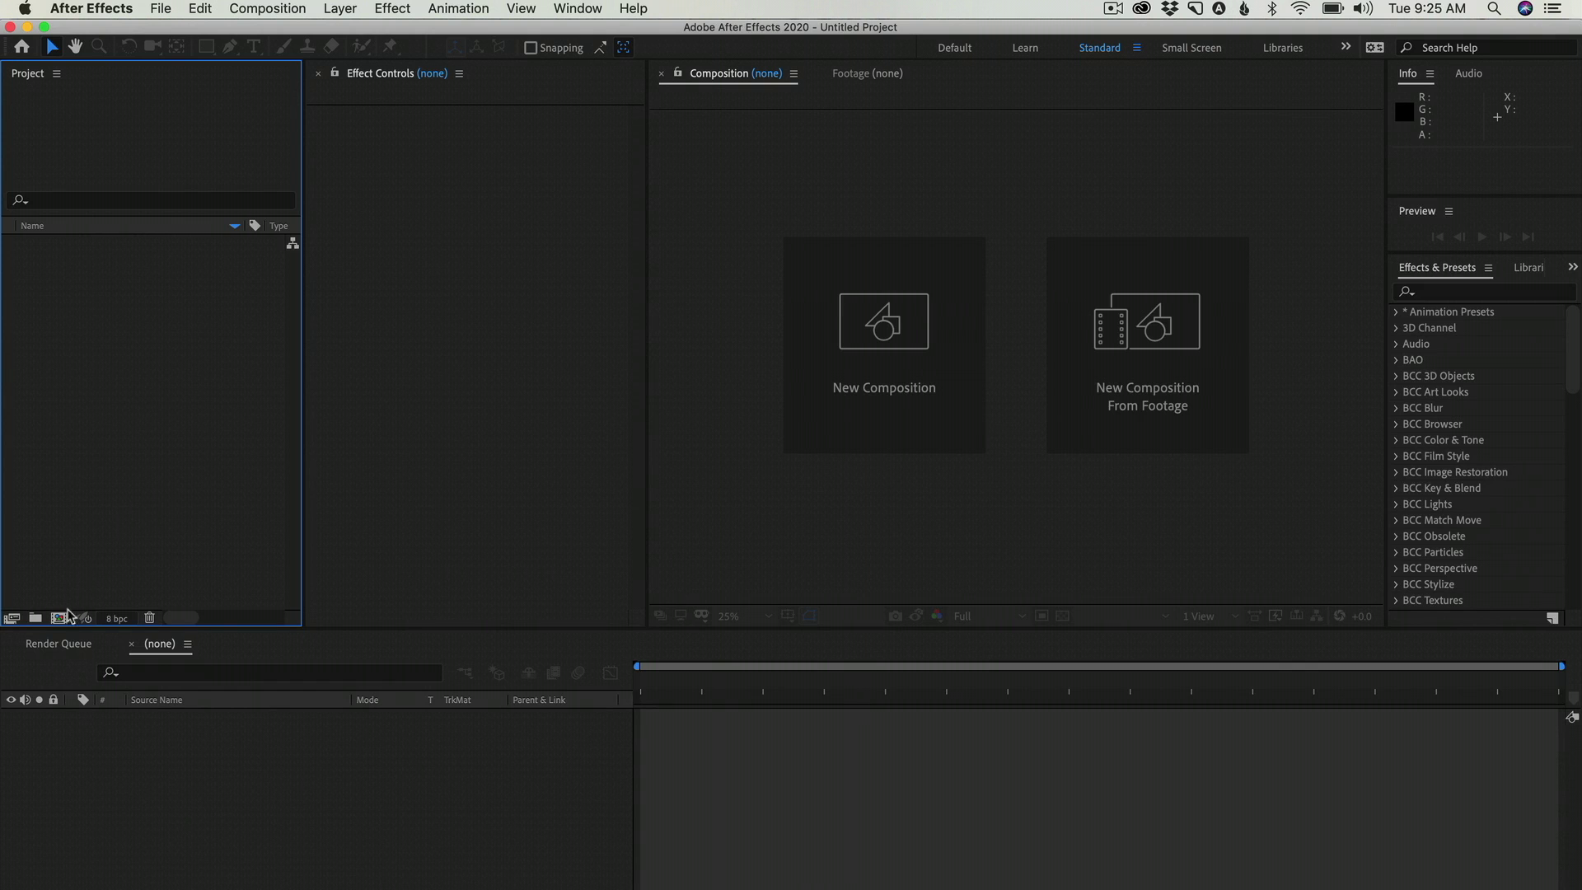
In After Effects, create a composition with the HDTV 1080 24 preset.
left_click(59, 618)
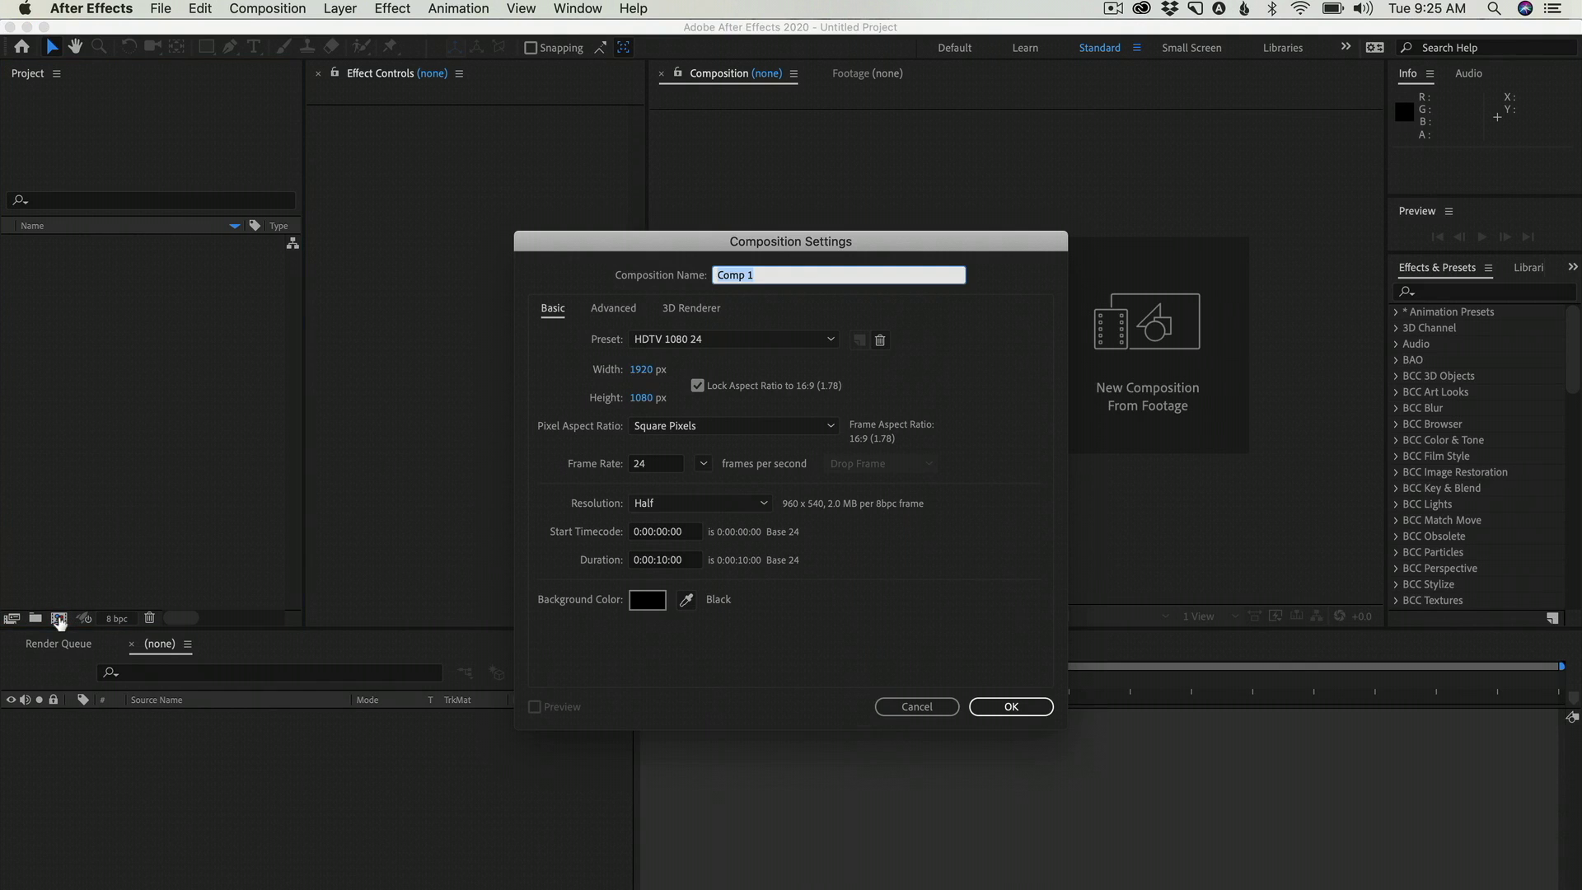
left_click(735, 343)
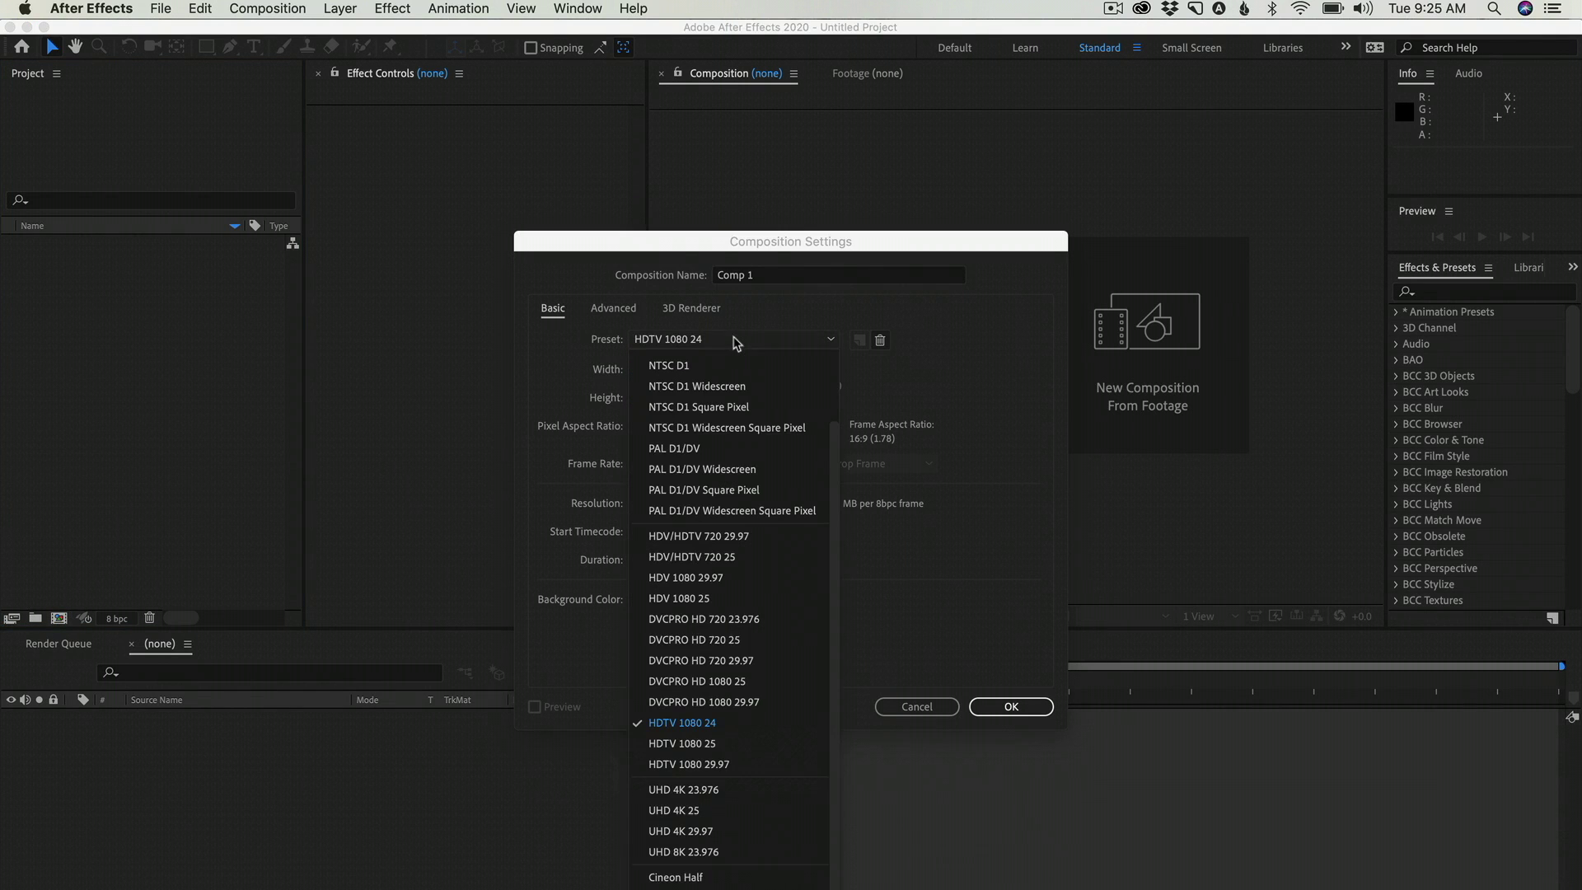
left_click(723, 725)
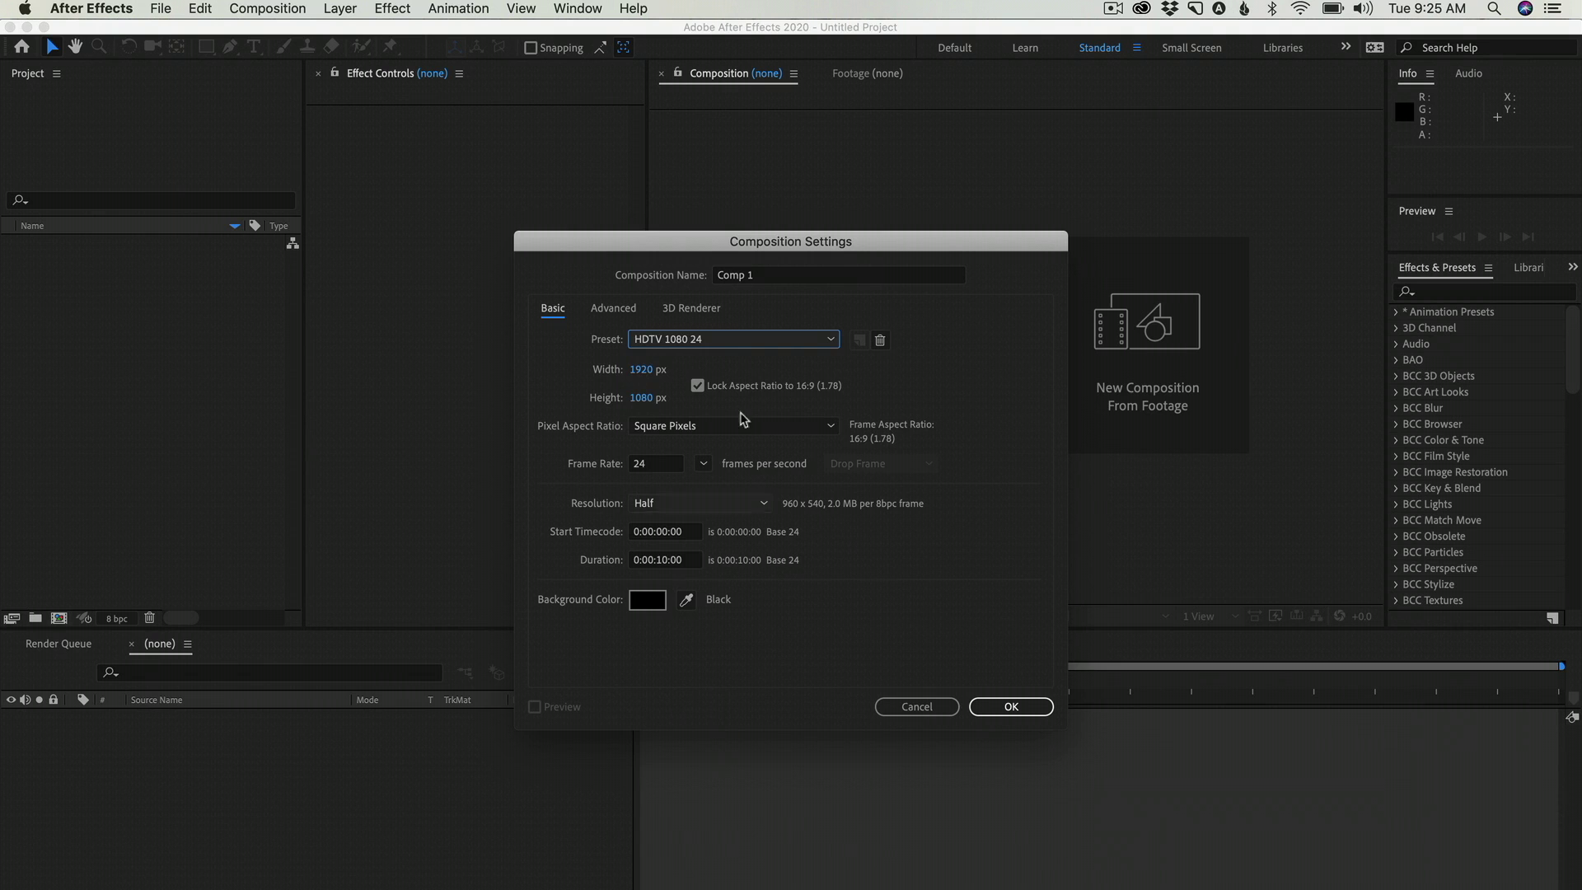
left_click(1011, 706)
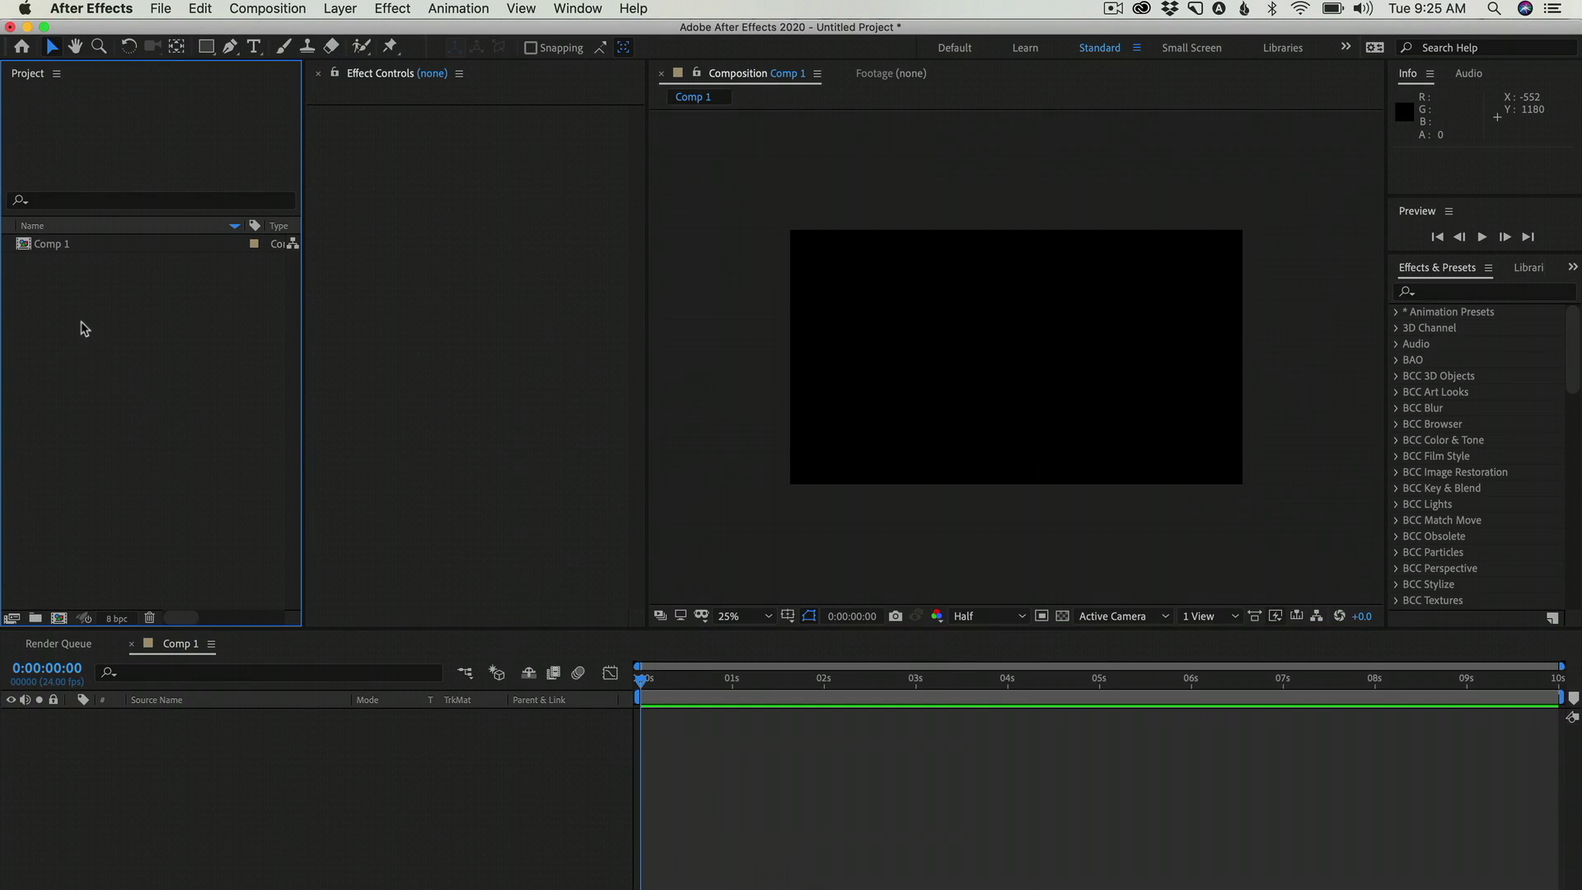
Create a new MAXON Cinema 4D file named broswer on the Desktop from the project.
right_click(83, 325)
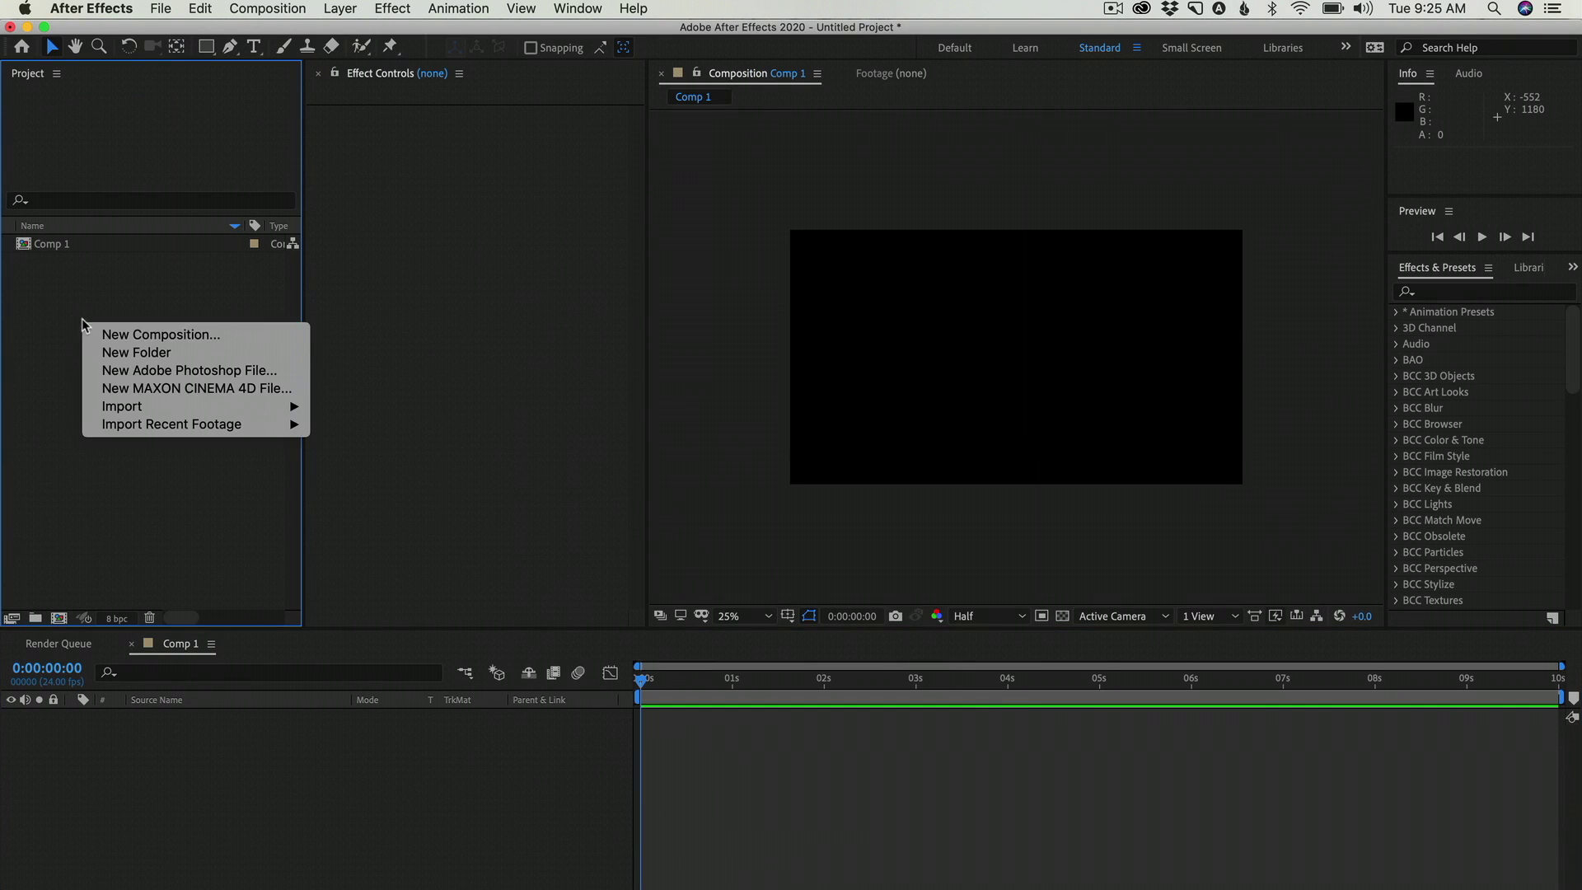
left_click(197, 395)
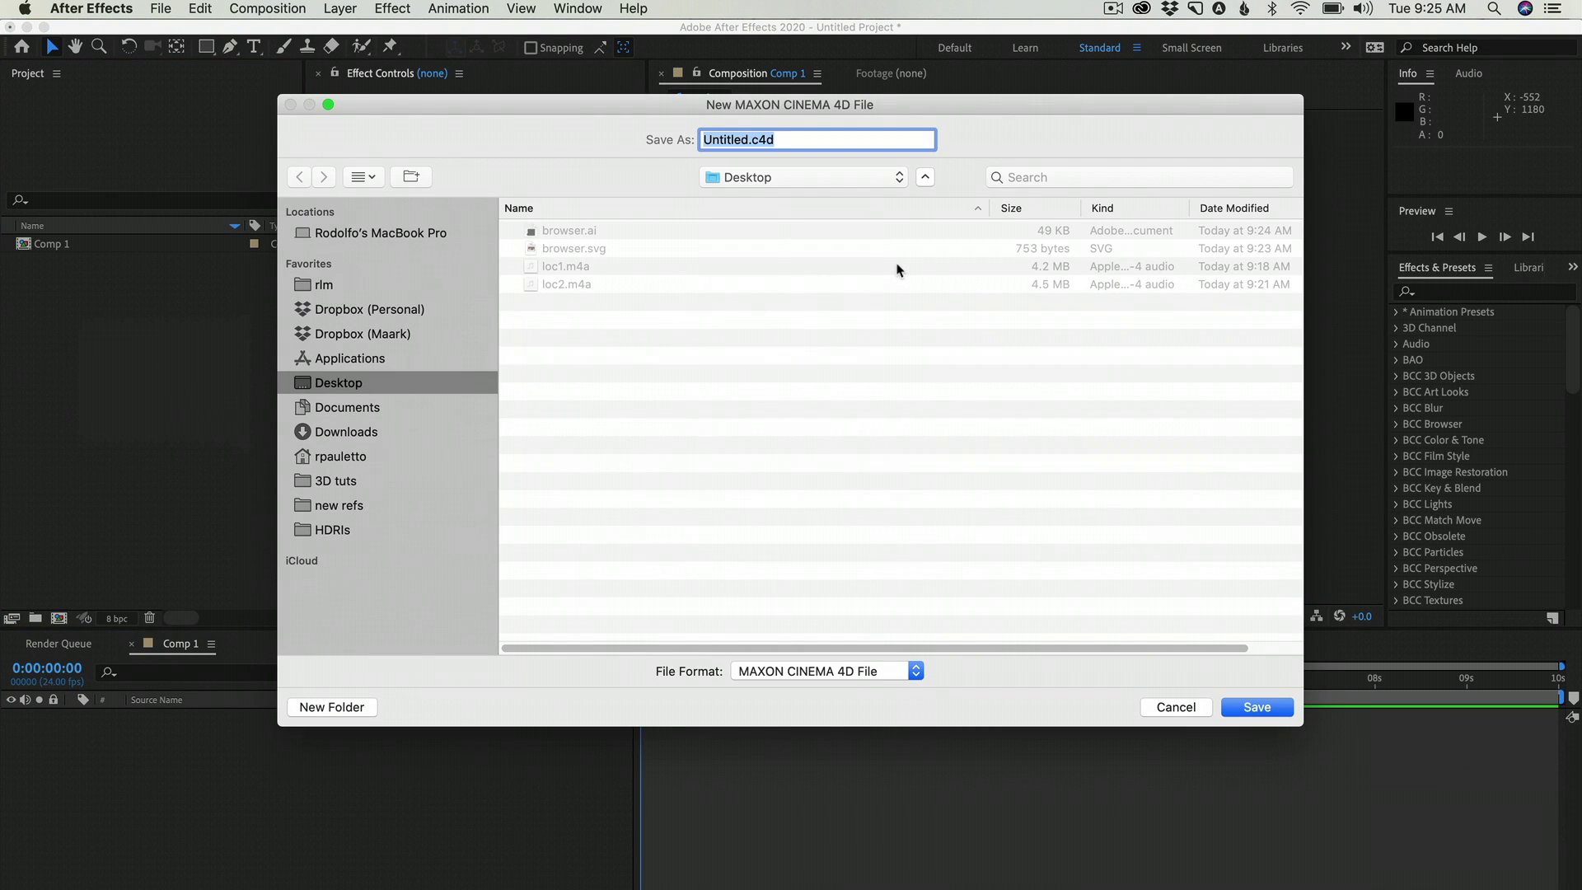
type("broswer")
left_click(1257, 708)
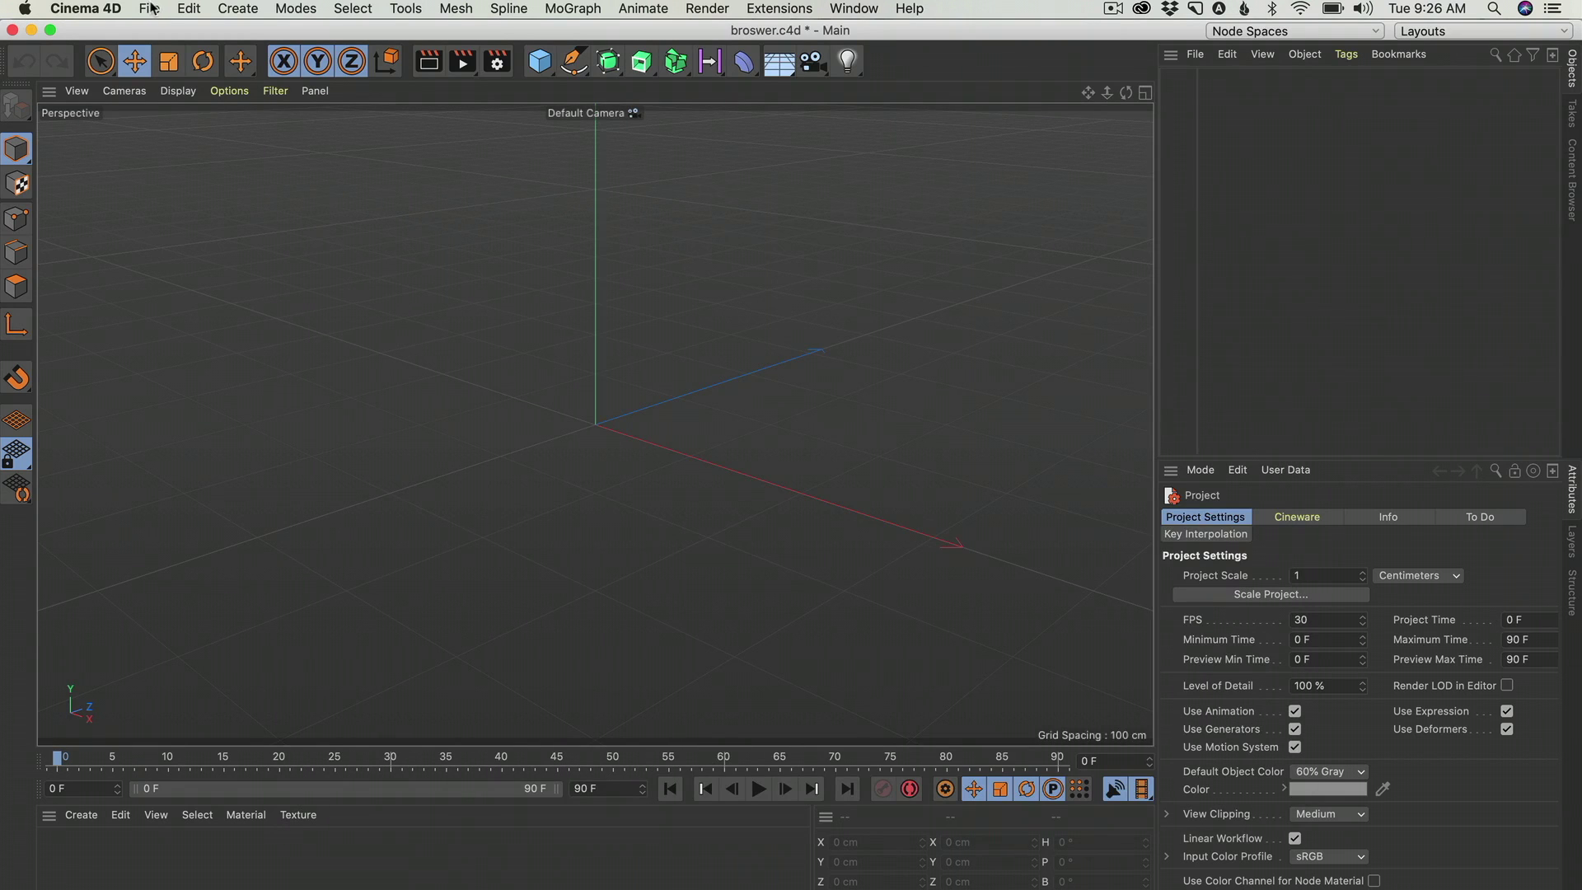
In Cinema 4D, merge browser.ai from the Desktop into the open project.
left_click(152, 10)
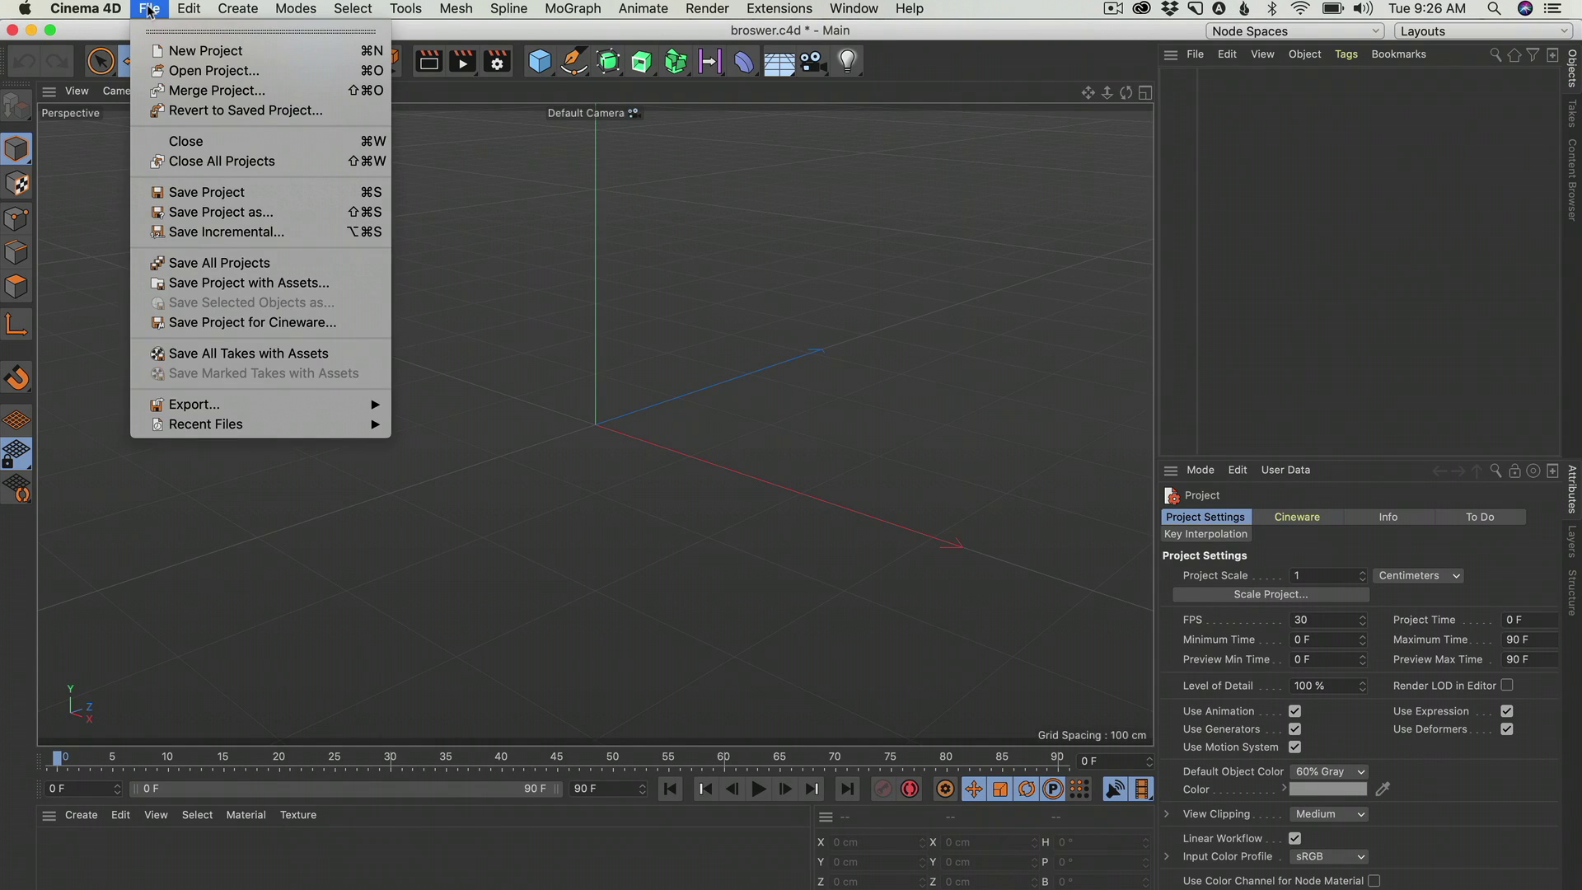
left_click(222, 91)
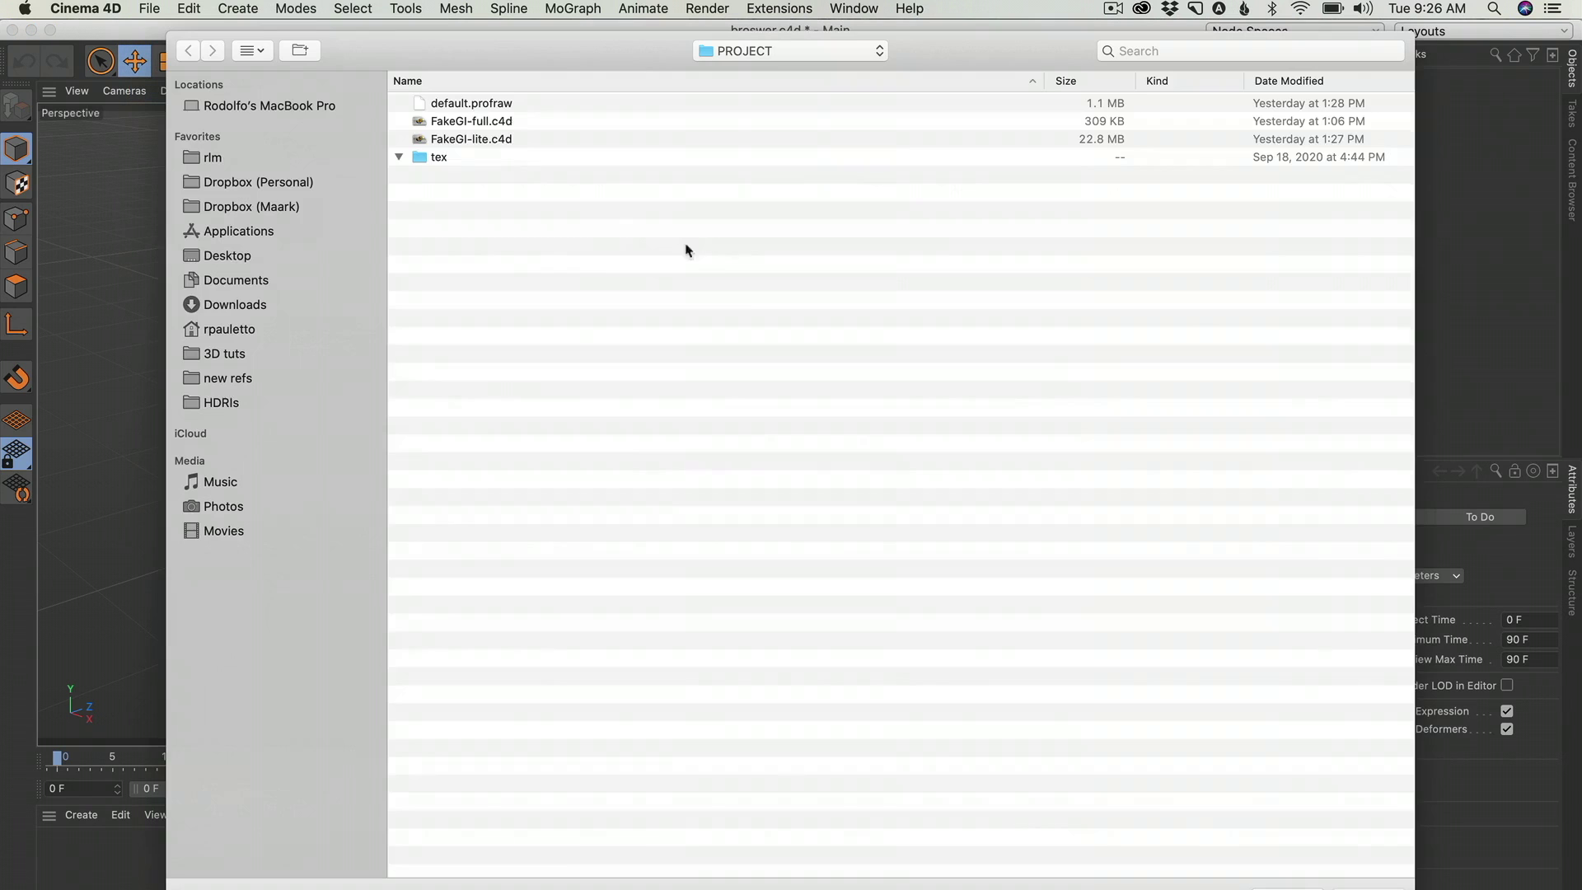
left_click(230, 257)
left_click(473, 124)
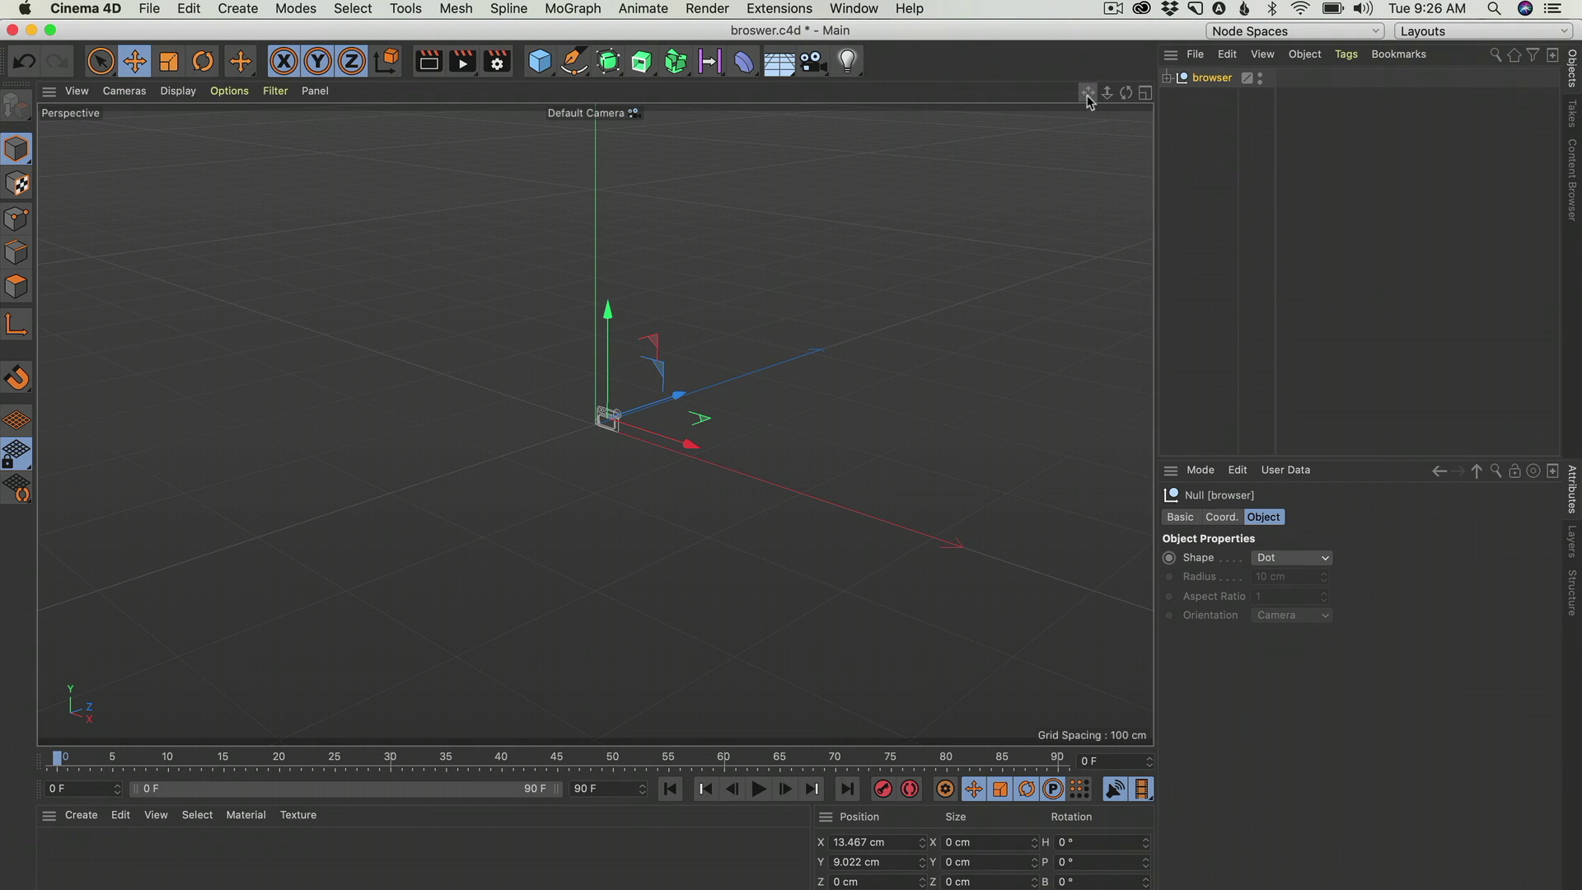
Pan, zoom and orbit the perspective view to examine the imported browser outlines.
left_click_drag(1088, 92, 1019, 219)
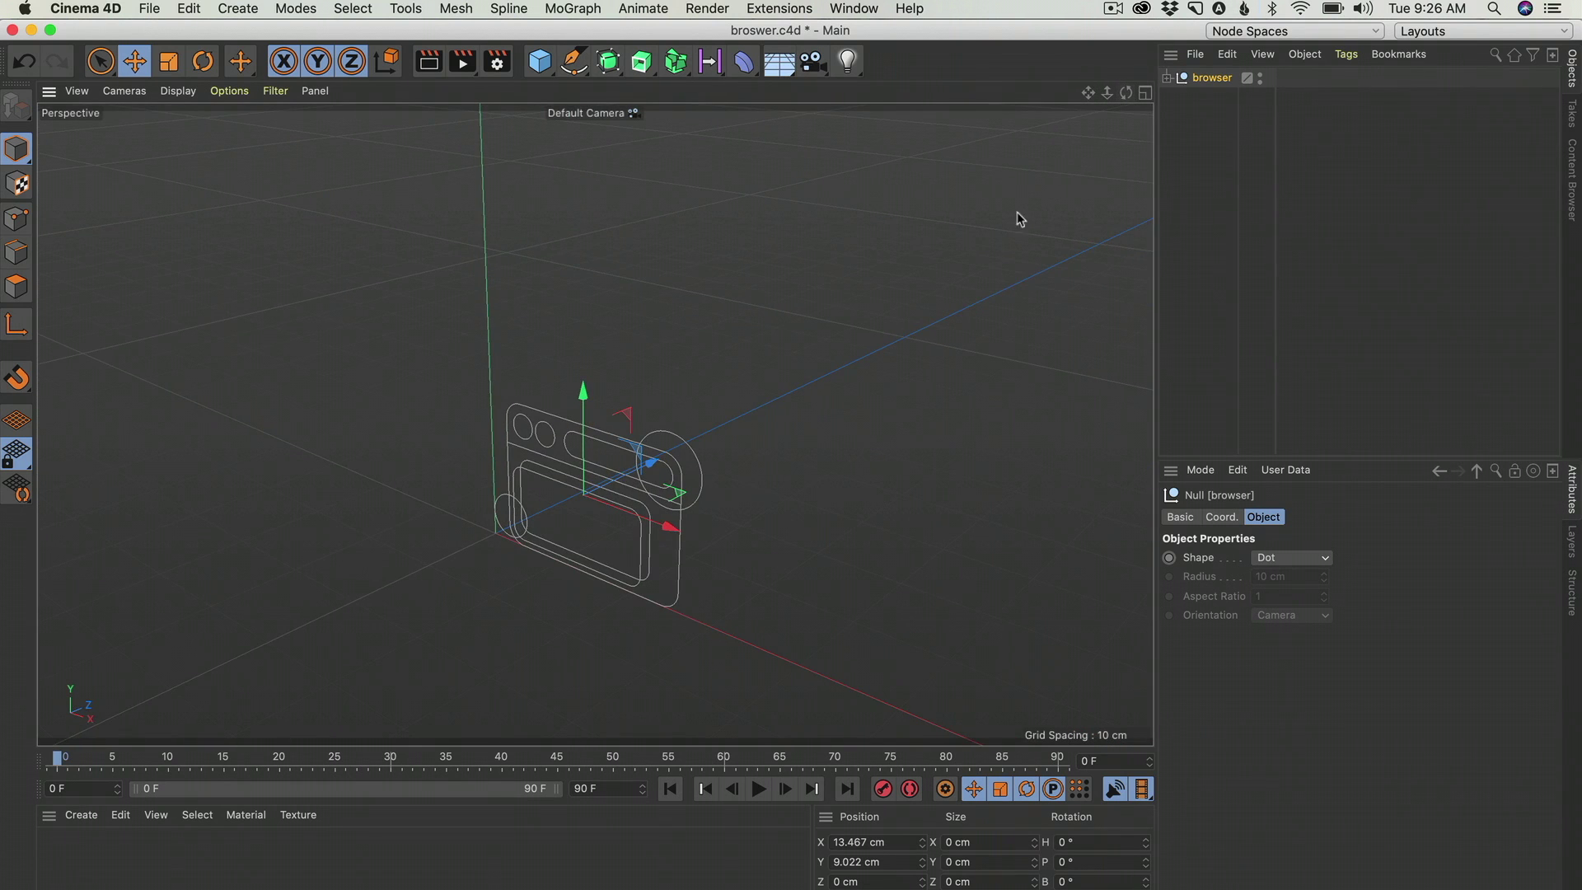
left_click_drag(1087, 92, 1129, 16)
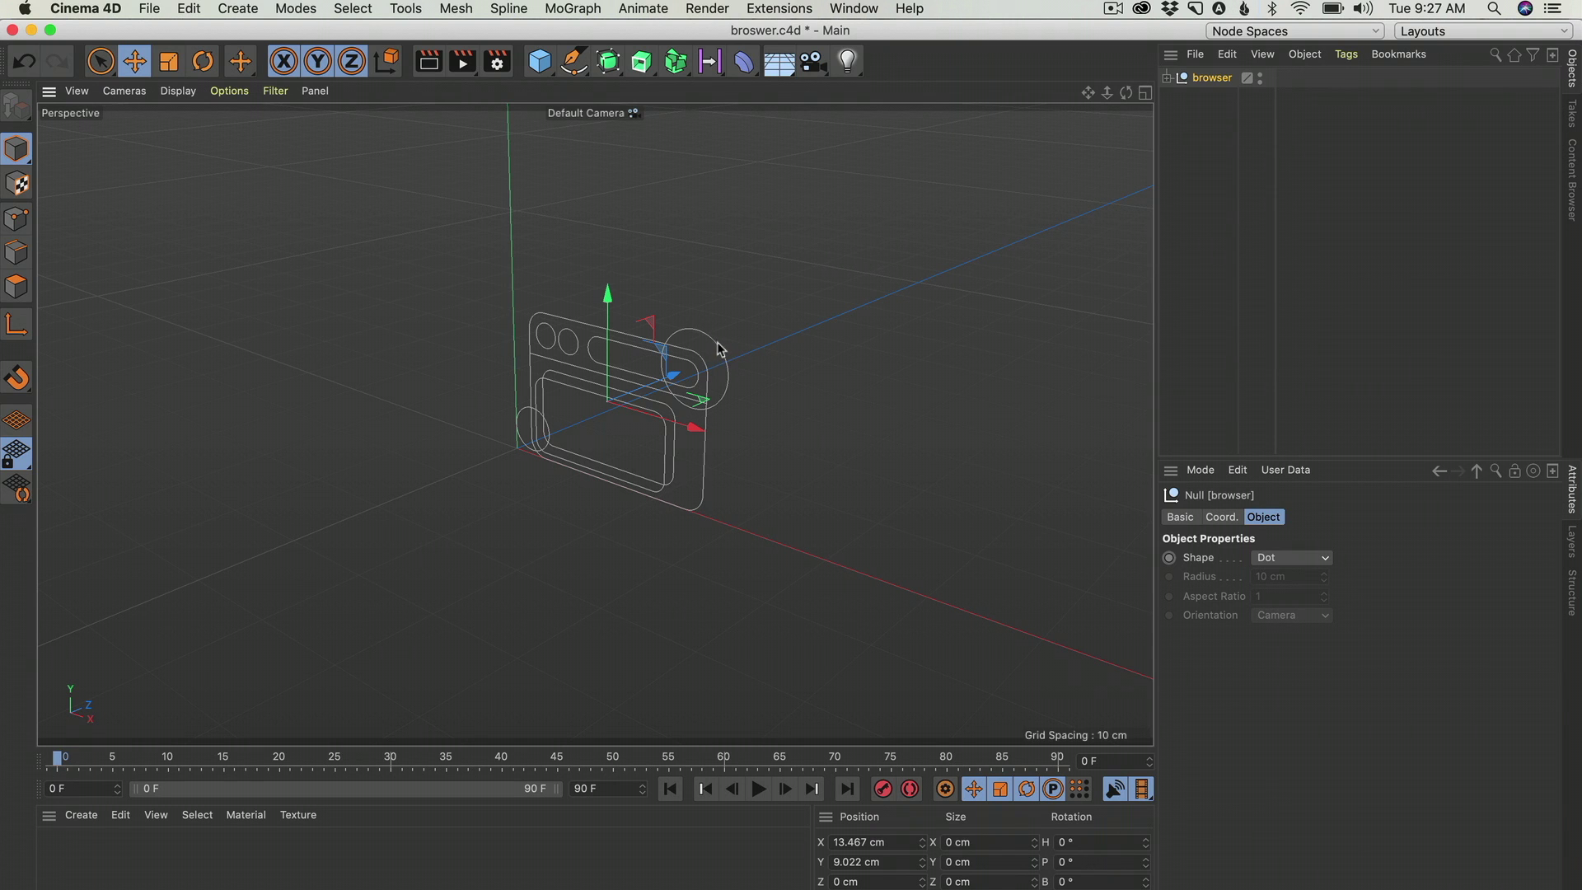
mouse_move(765, 344)
left_mouse_down("alt")
mouse_move(635, 336)
mouse_move(748, 328)
mouse_move(719, 356)
mouse_move(791, 346)
left_mouse_up("alt")
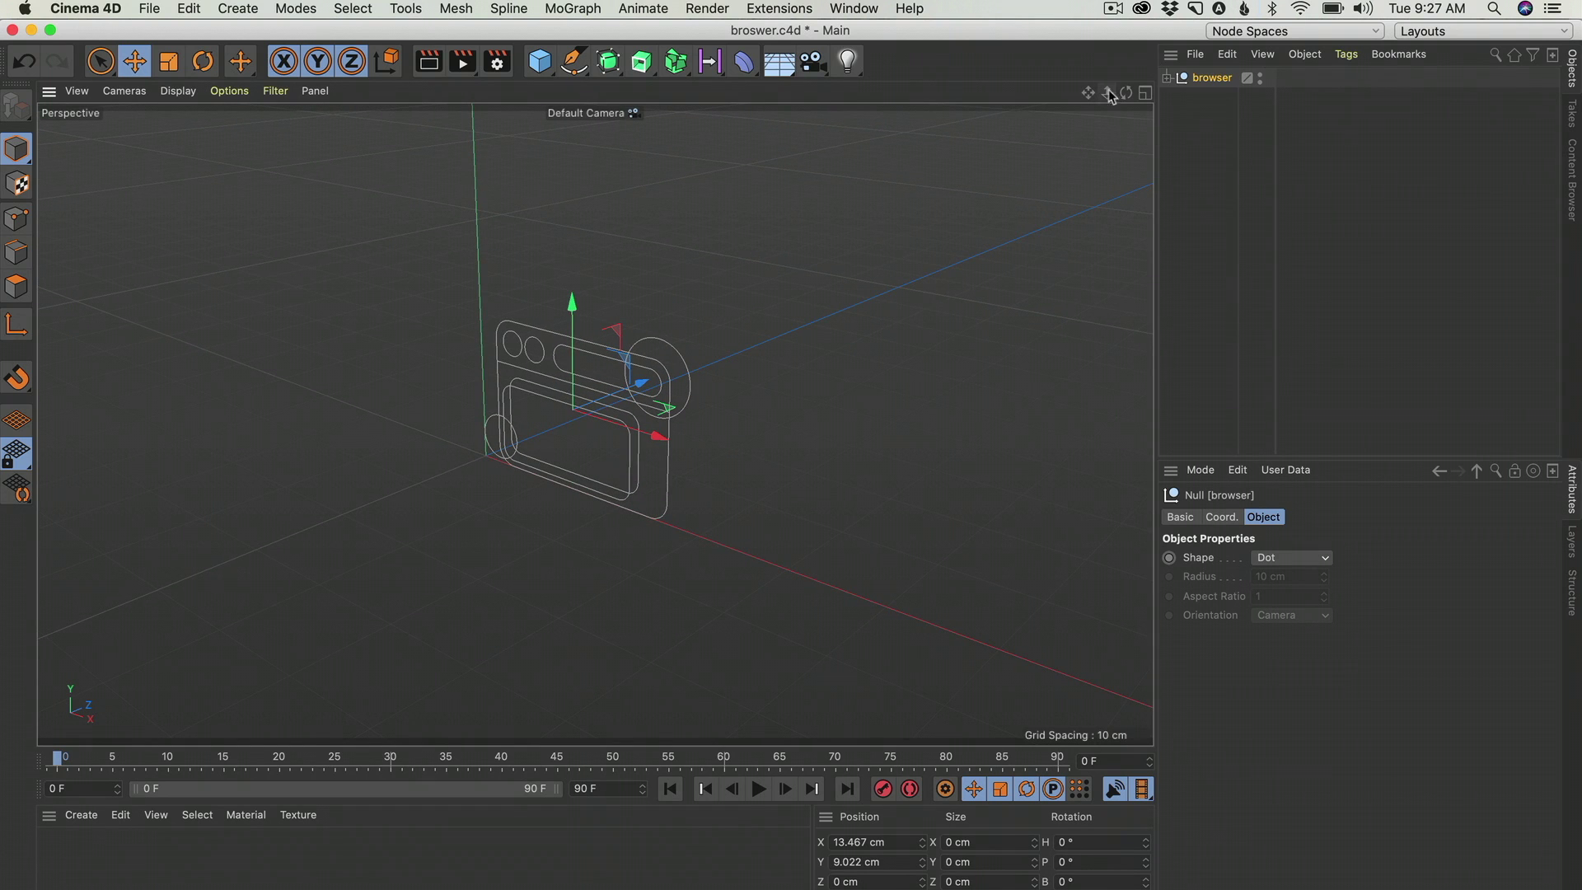
mouse_move(1109, 97)
left_mouse_down()
mouse_move(646, 443)
mouse_move(724, 357)
mouse_move(645, 420)
left_mouse_up()
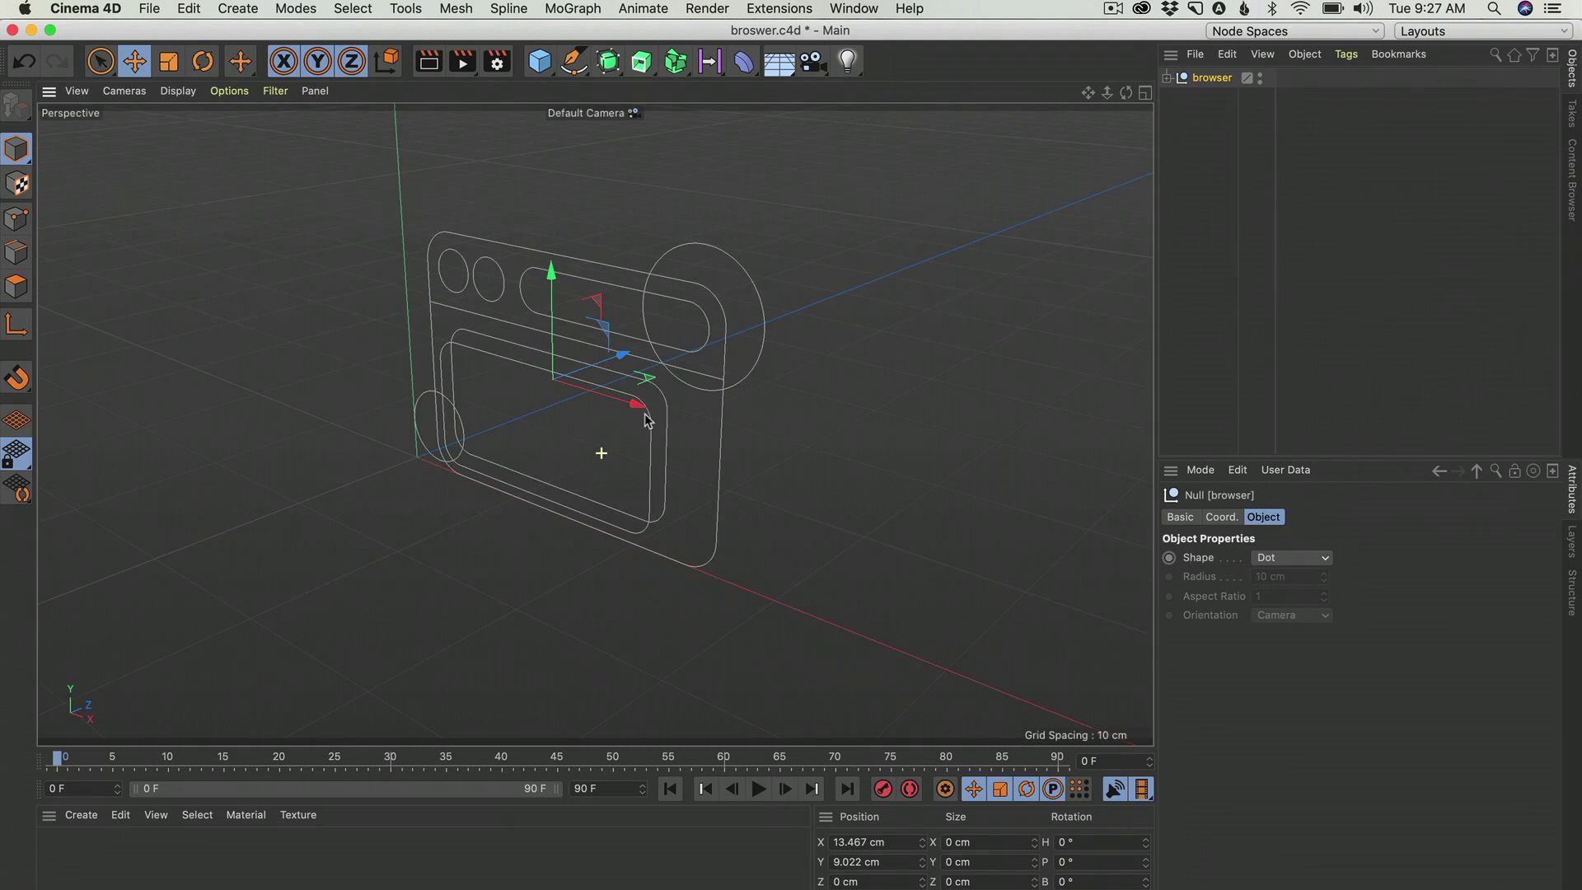
mouse_move(733, 262)
left_mouse_down()
mouse_move(808, 177)
mouse_move(709, 264)
left_mouse_up()
mouse_move(463, 416)
left_mouse_down()
mouse_move(470, 402)
mouse_move(455, 423)
mouse_move(471, 445)
left_mouse_up()
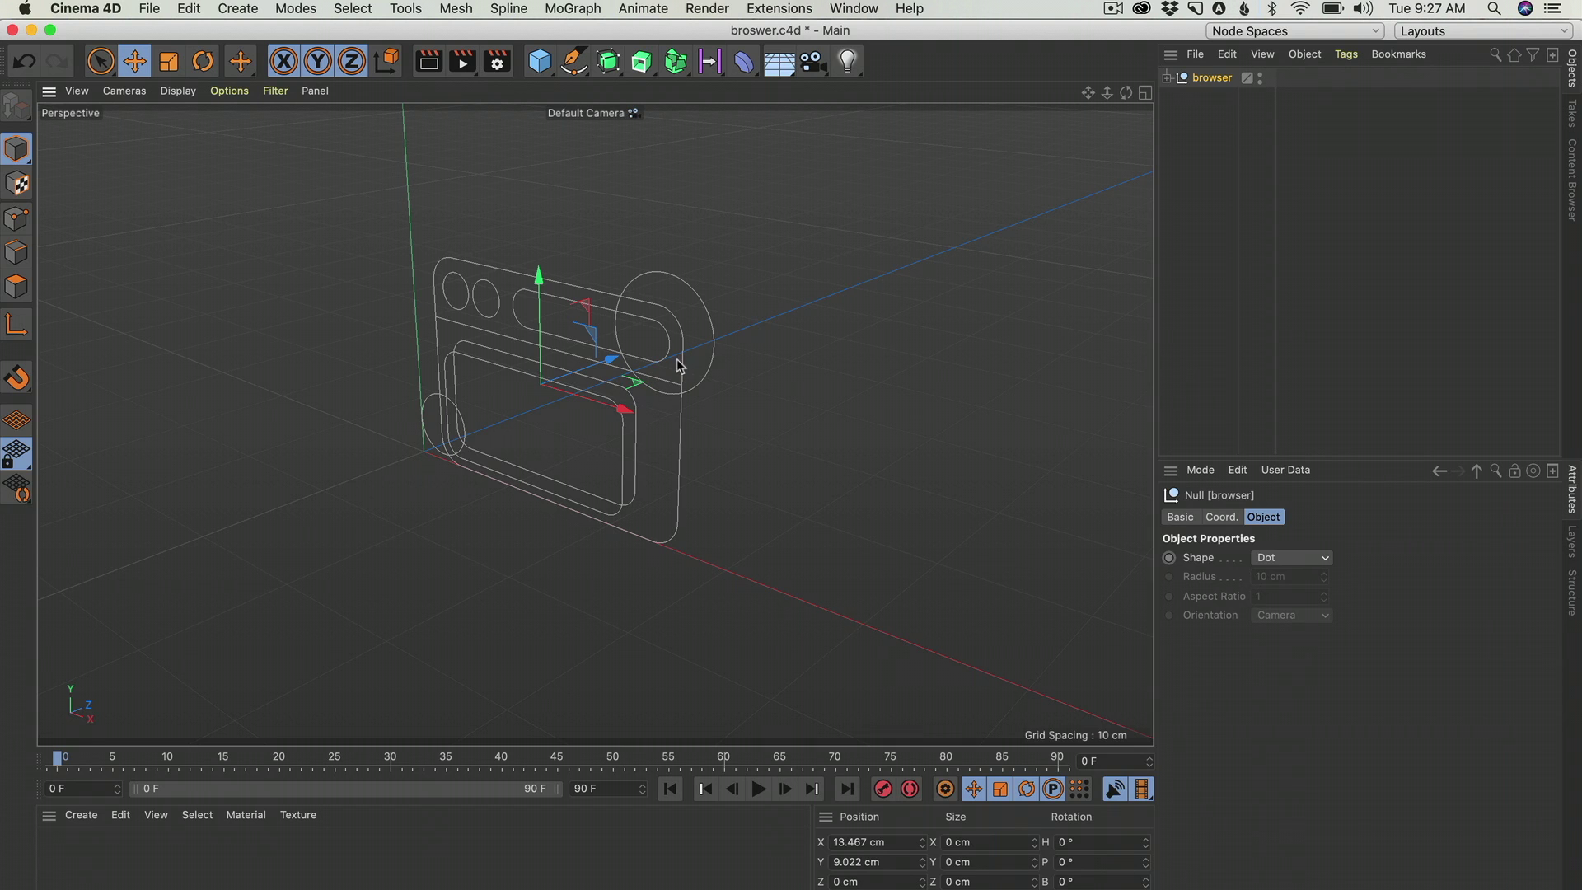
left_click_drag(710, 317, 529, 406, "alt")
mouse_move(699, 491)
left_mouse_down("alt")
mouse_move(764, 516)
mouse_move(688, 516)
left_mouse_up("alt")
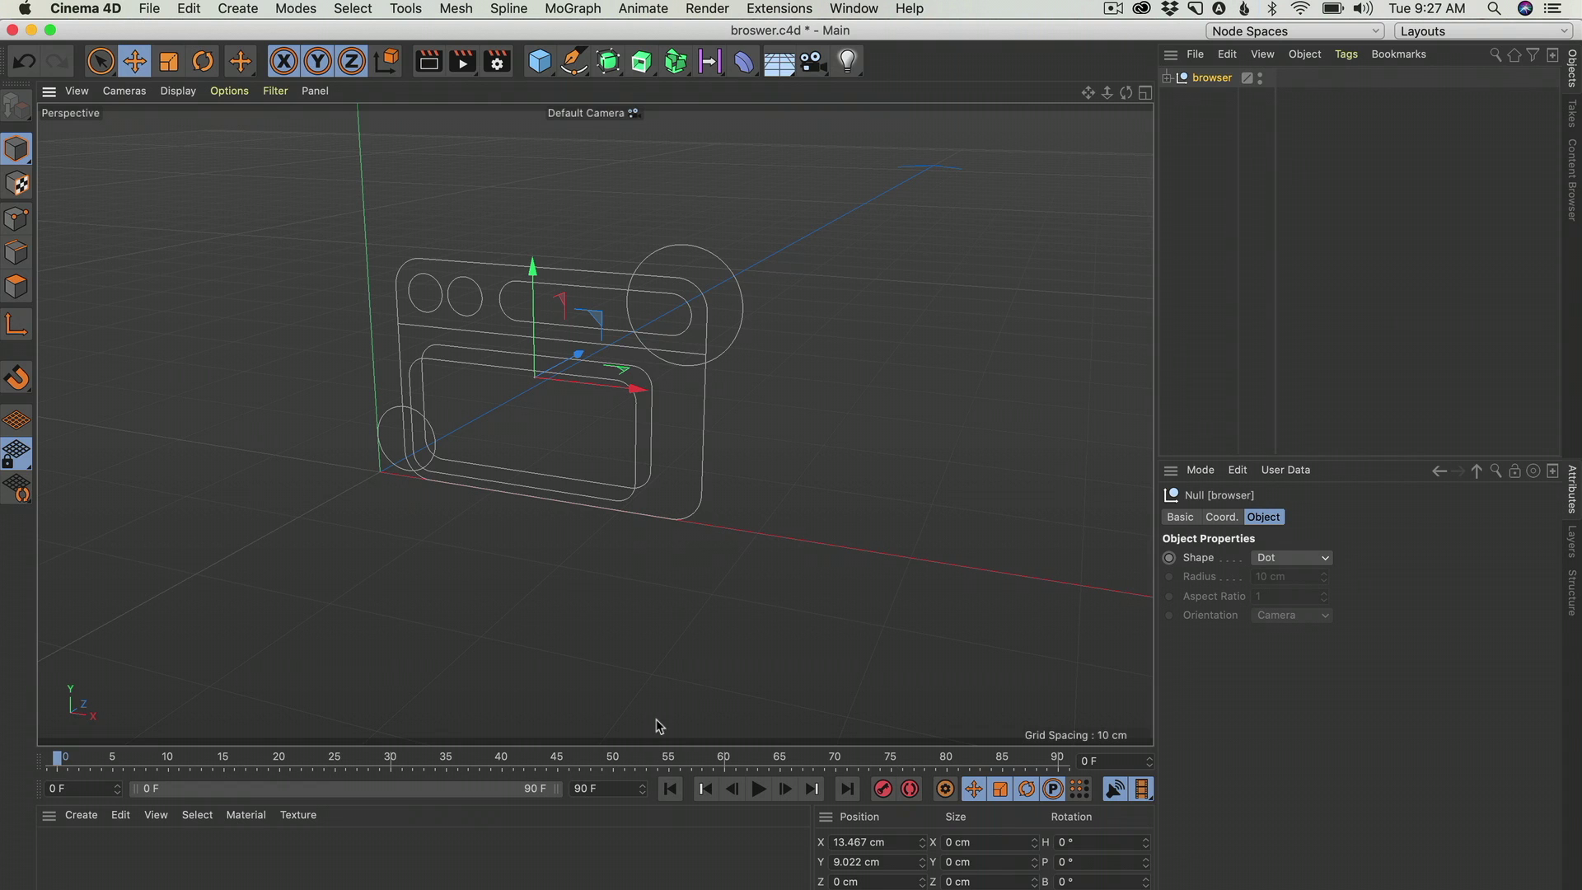
Switch to System Preferences to check the Wacom pen's button assignments, and return to Cinema 4D.
key("super+Tab")
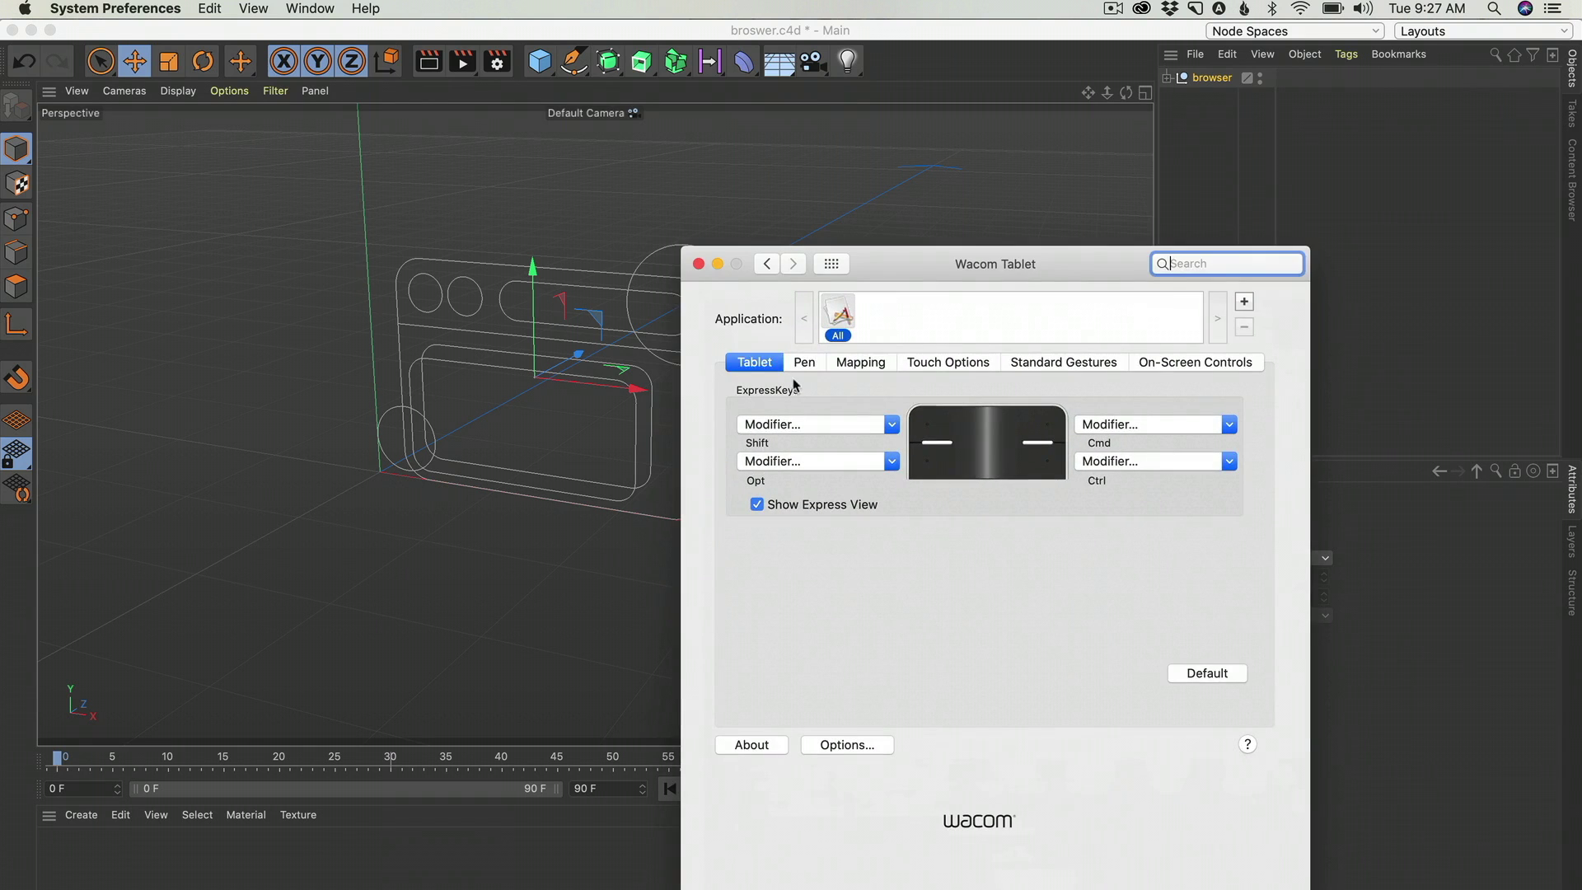
left_click(801, 366)
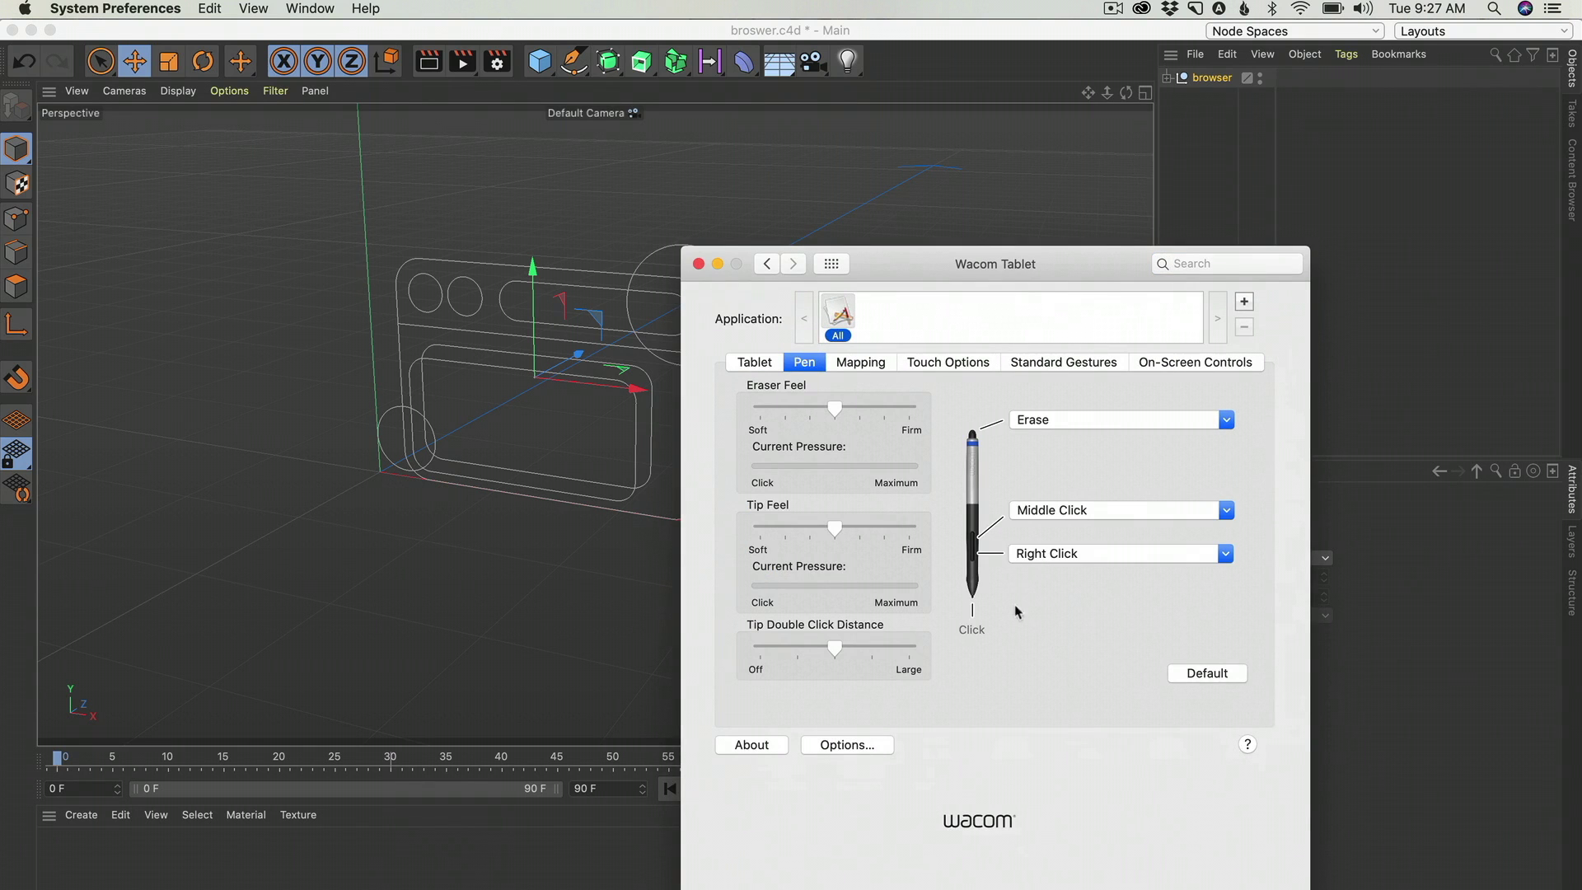
left_click(1070, 512)
left_click(1078, 582)
left_click(663, 461)
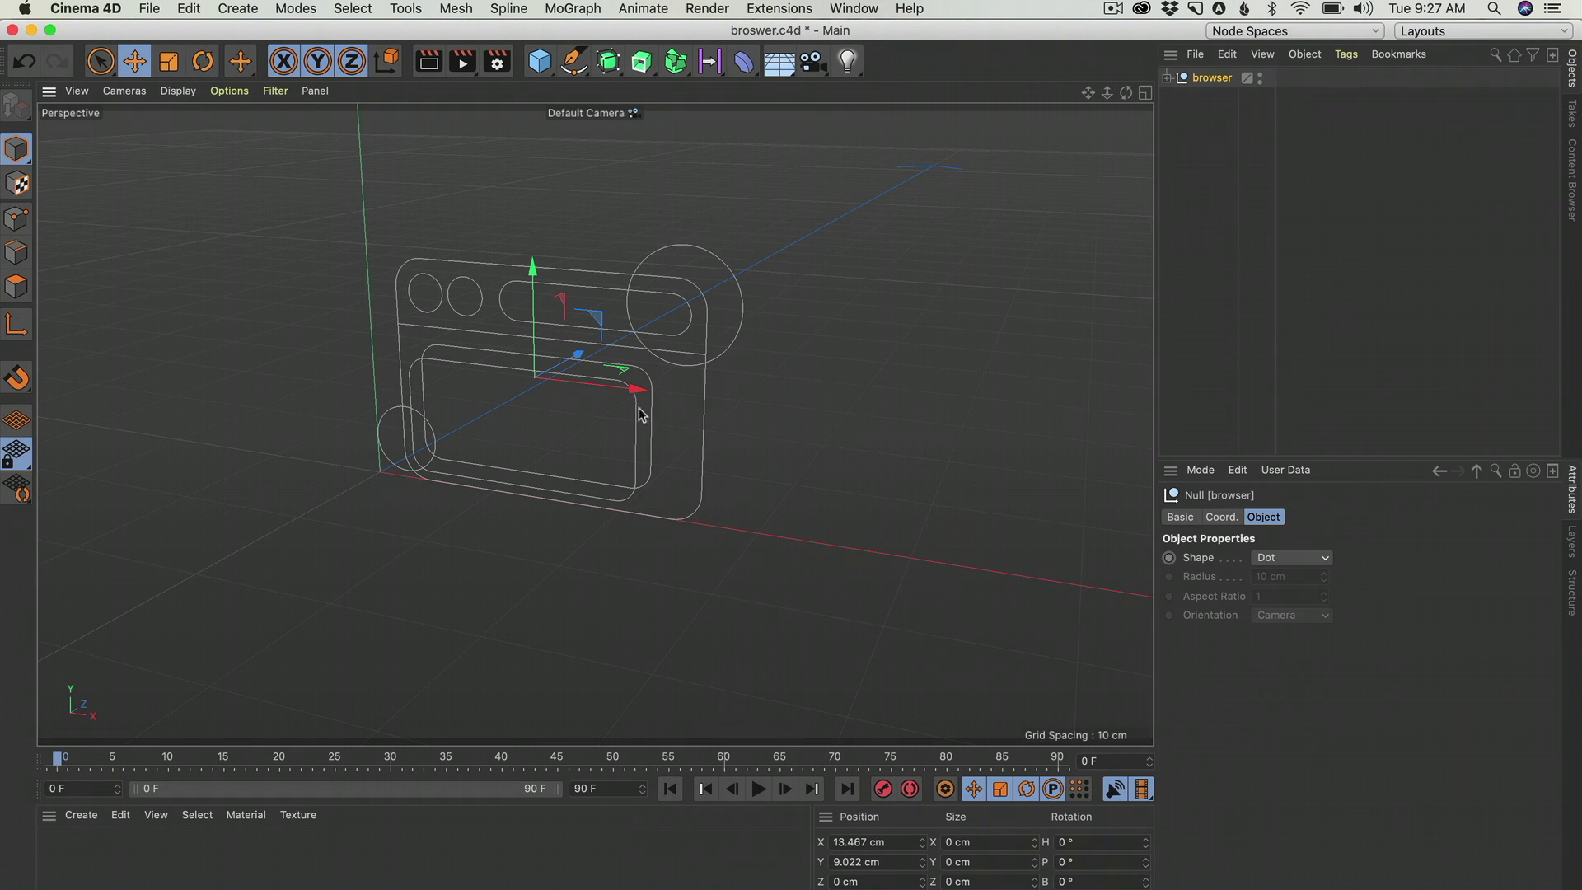
Rename Path 6, Path 7 and Path 9 in the browser group as ball front, ball back and tab.
left_click_drag(629, 418, 680, 369, "alt")
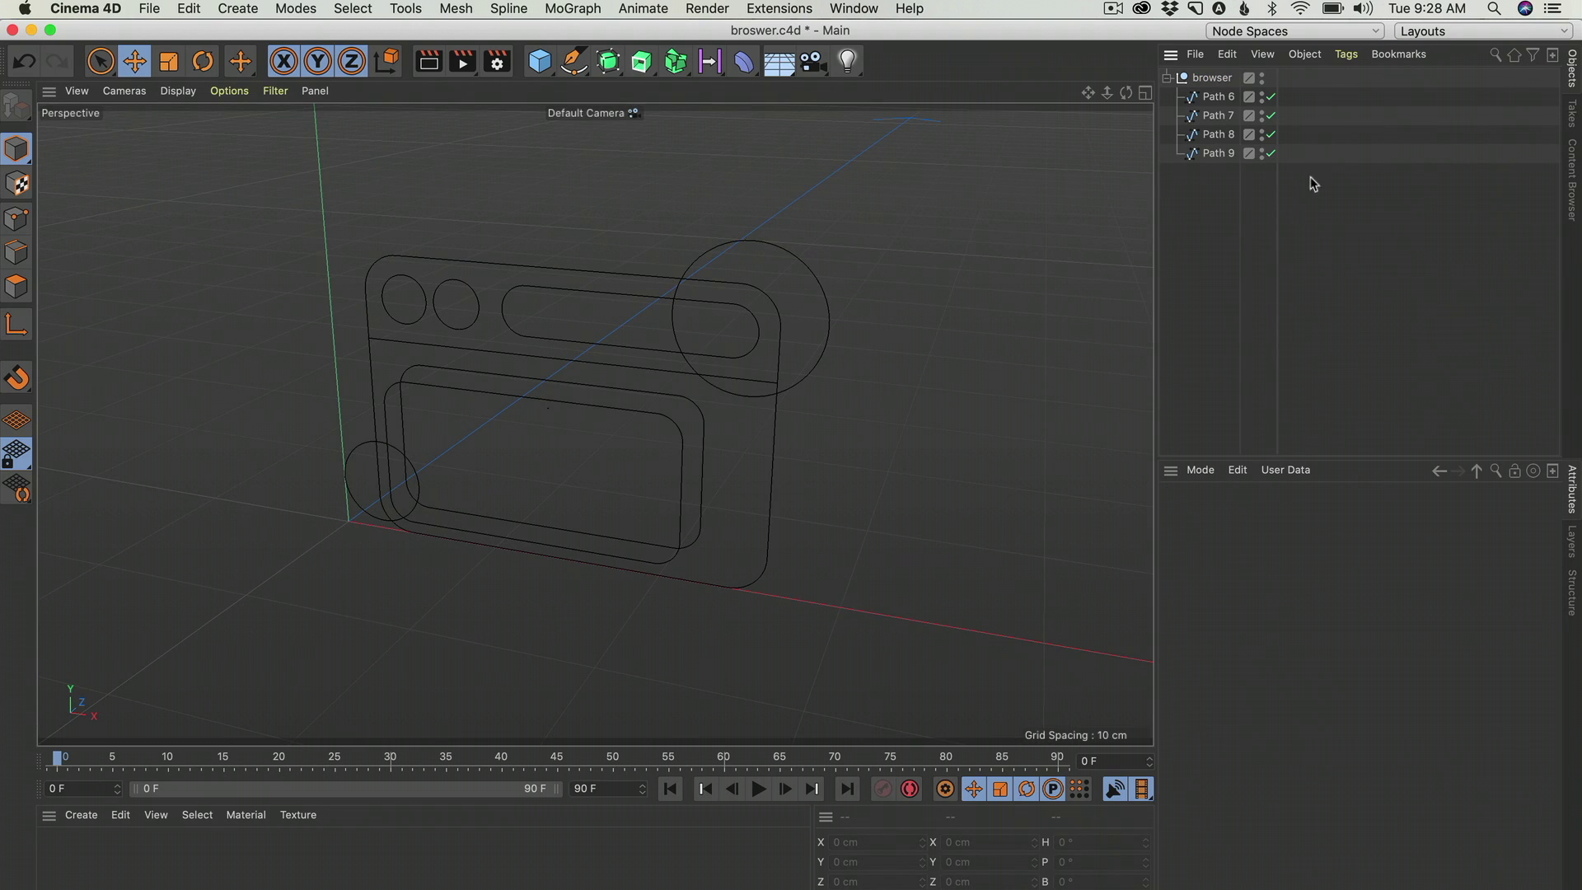
left_click_drag(1275, 173, 1350, 162)
left_click_drag(1241, 204, 1207, 93)
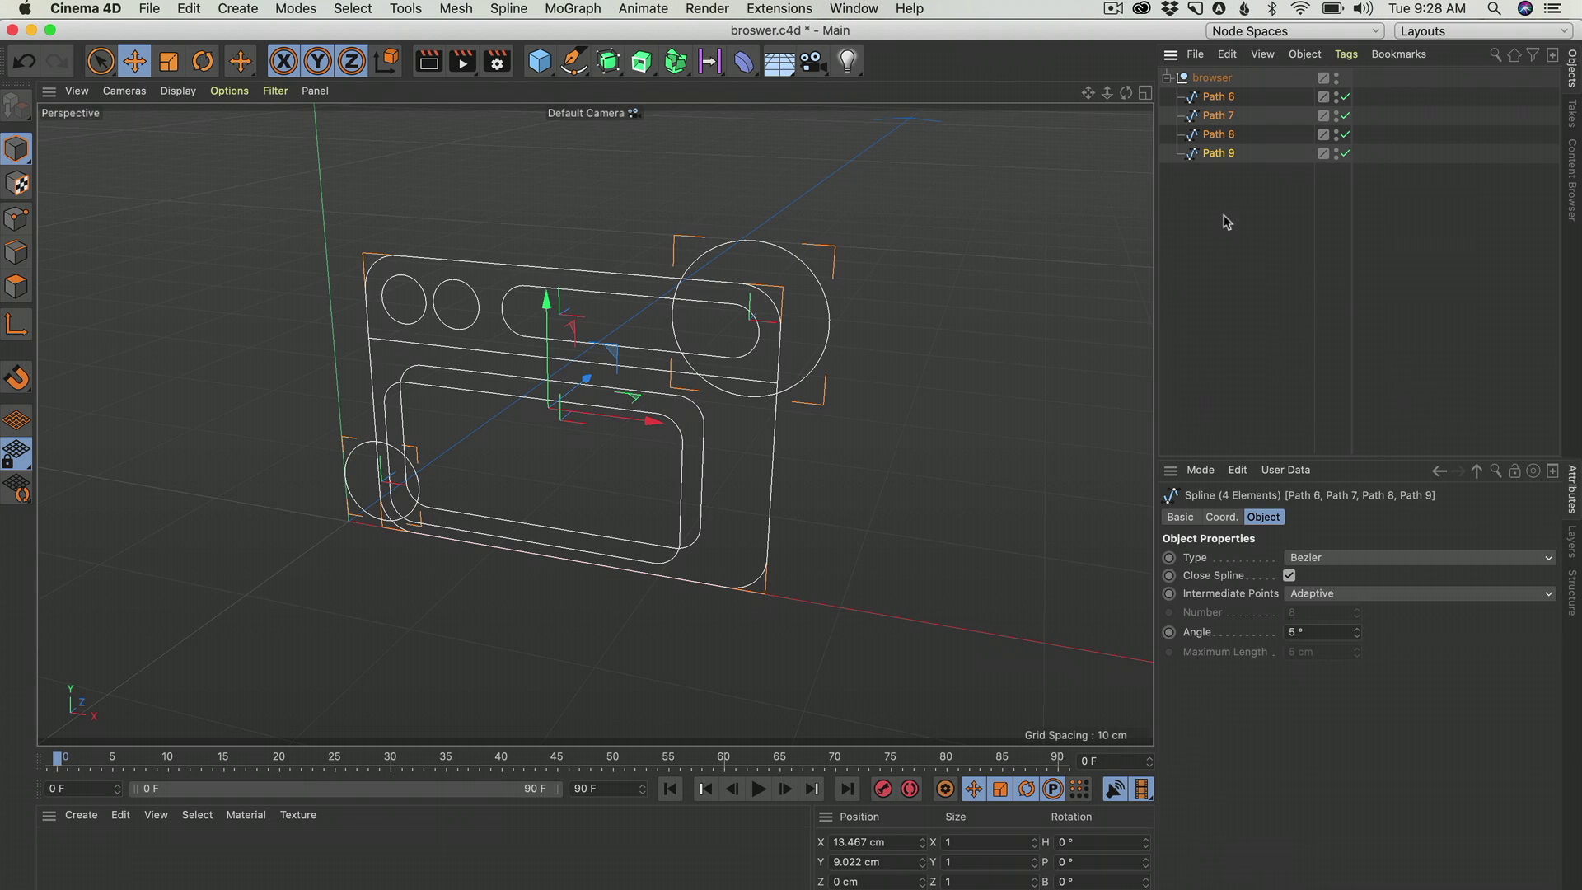
left_click(1231, 80)
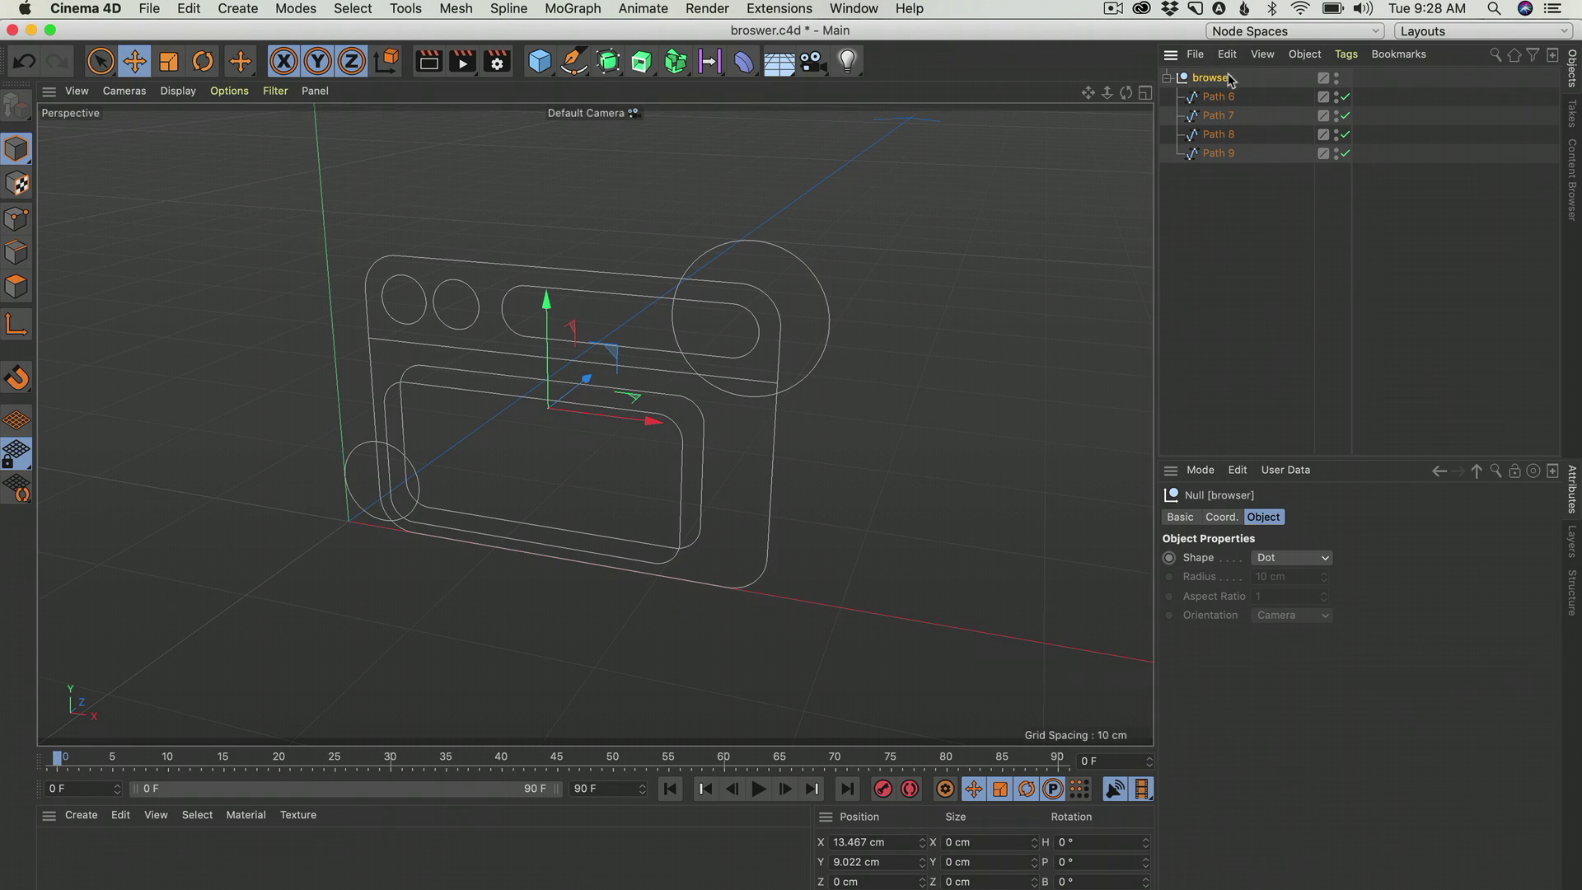
left_click(1226, 226)
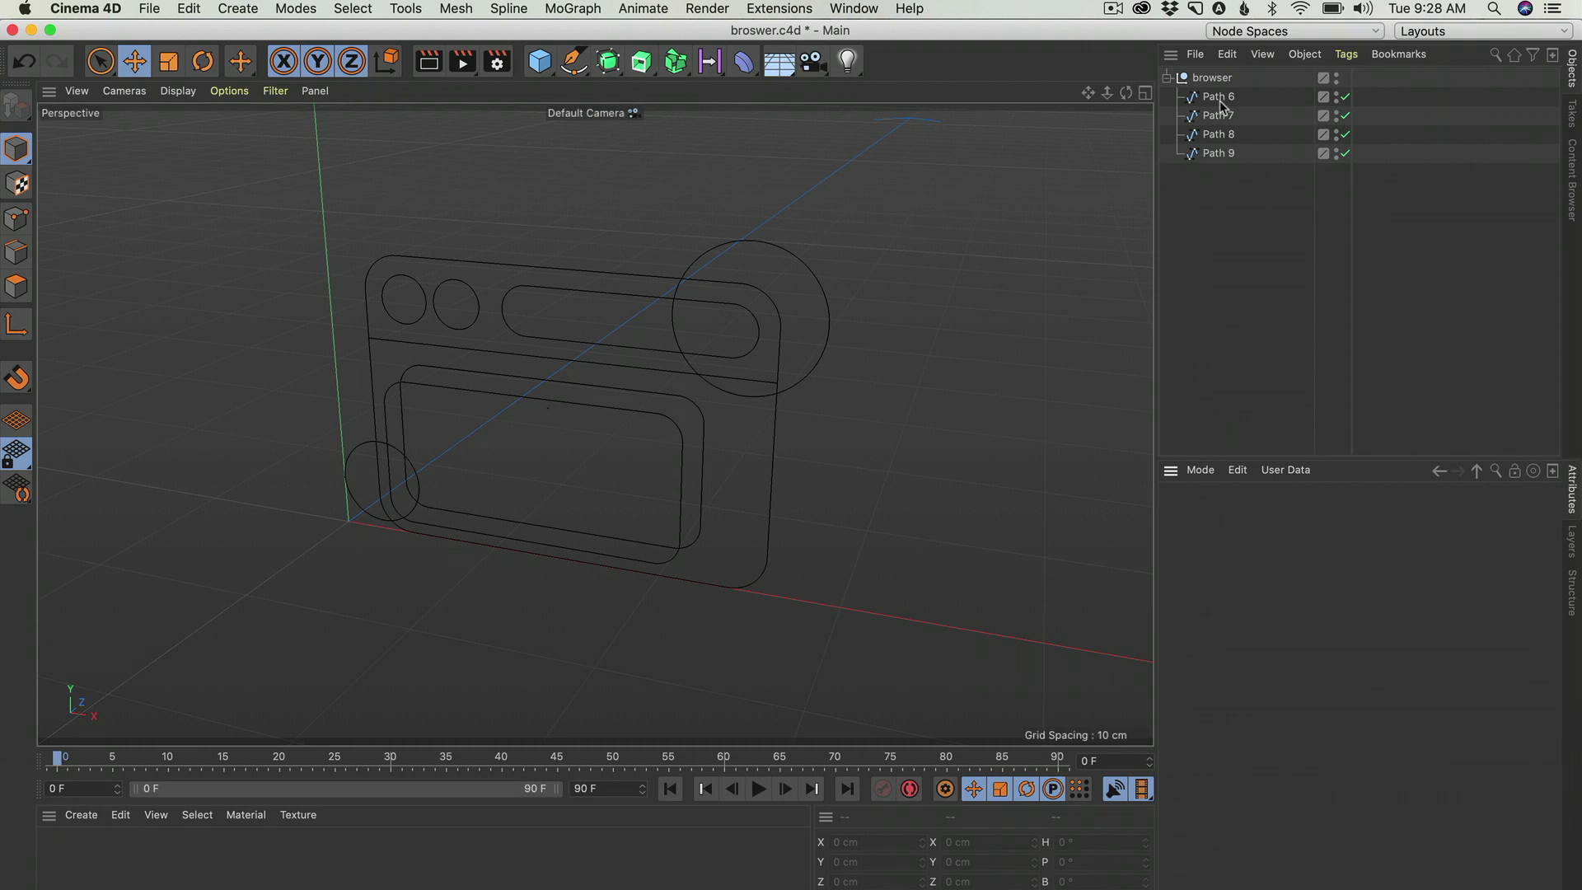
Explode the segments of Path 8 into separate splines.
left_click(1228, 136)
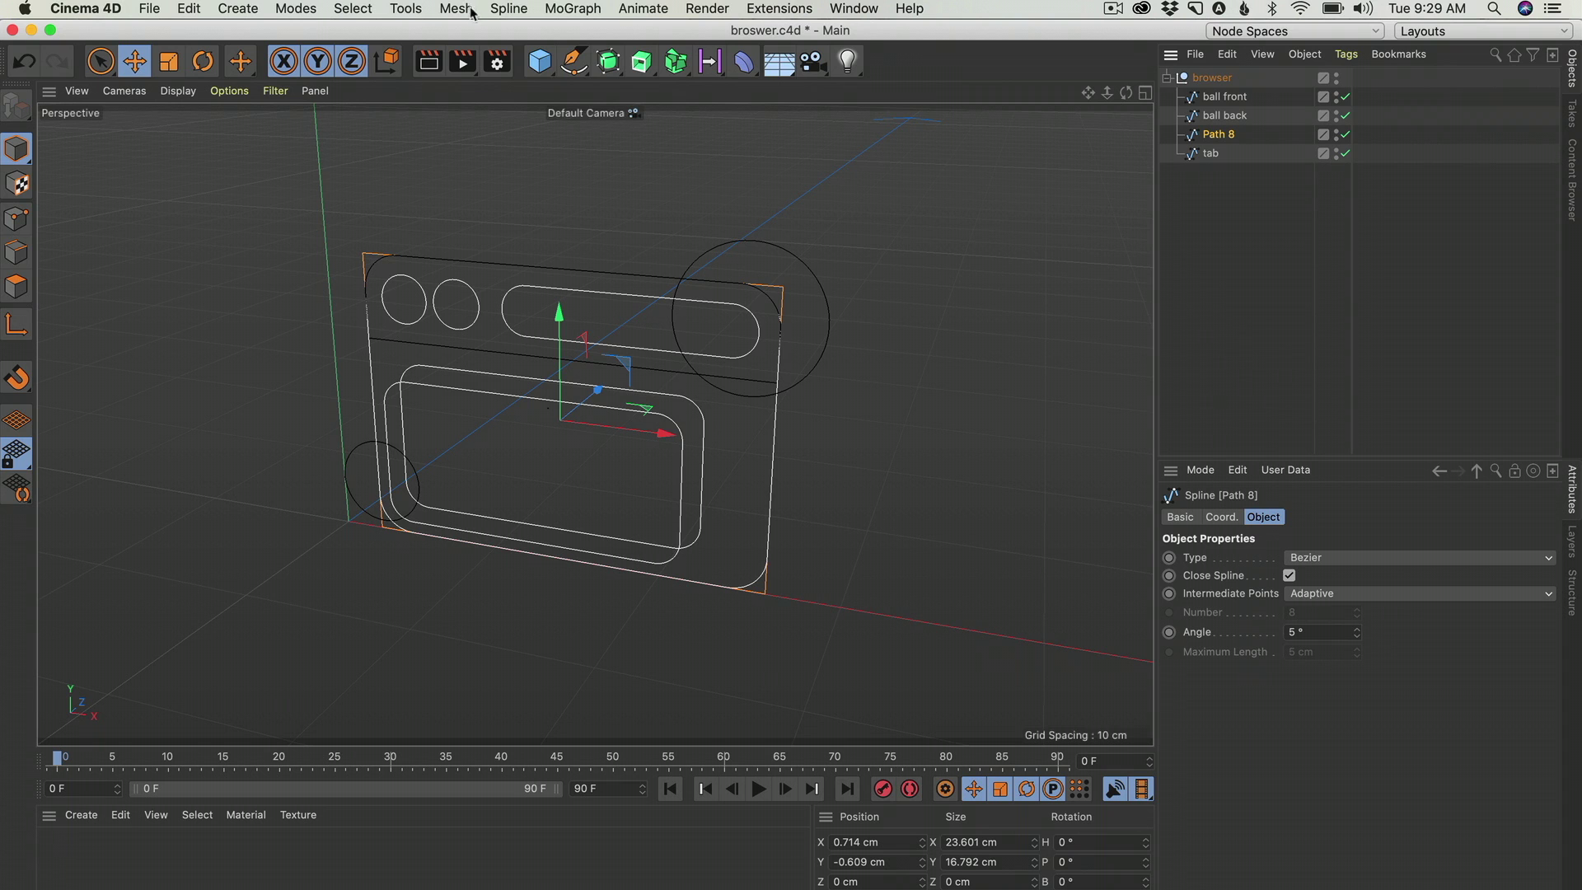
left_click(510, 9)
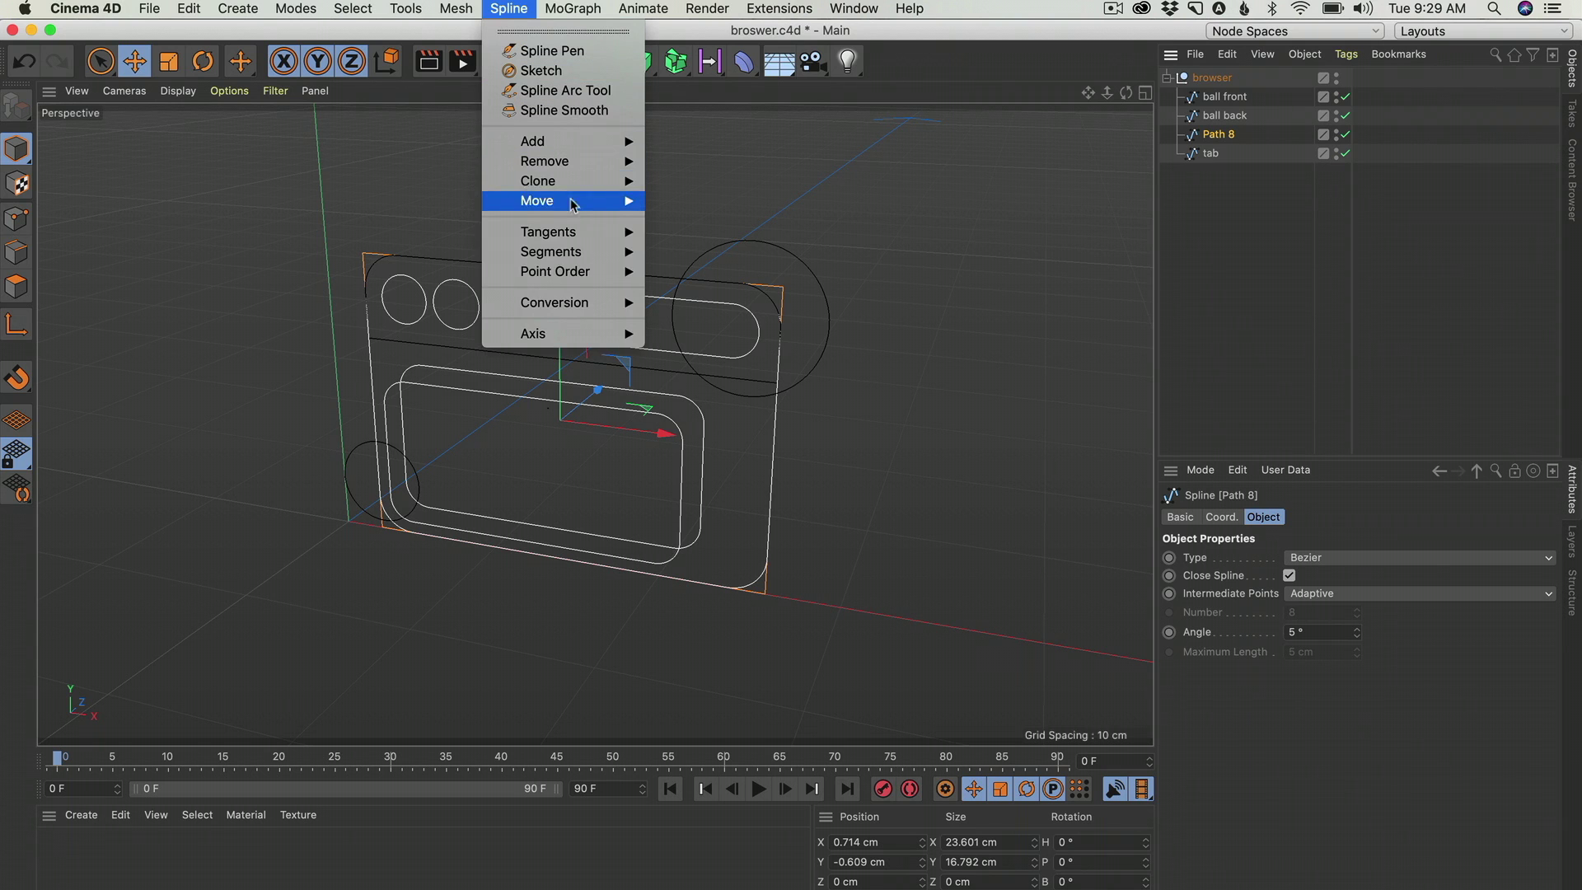
mouse_move(583, 250)
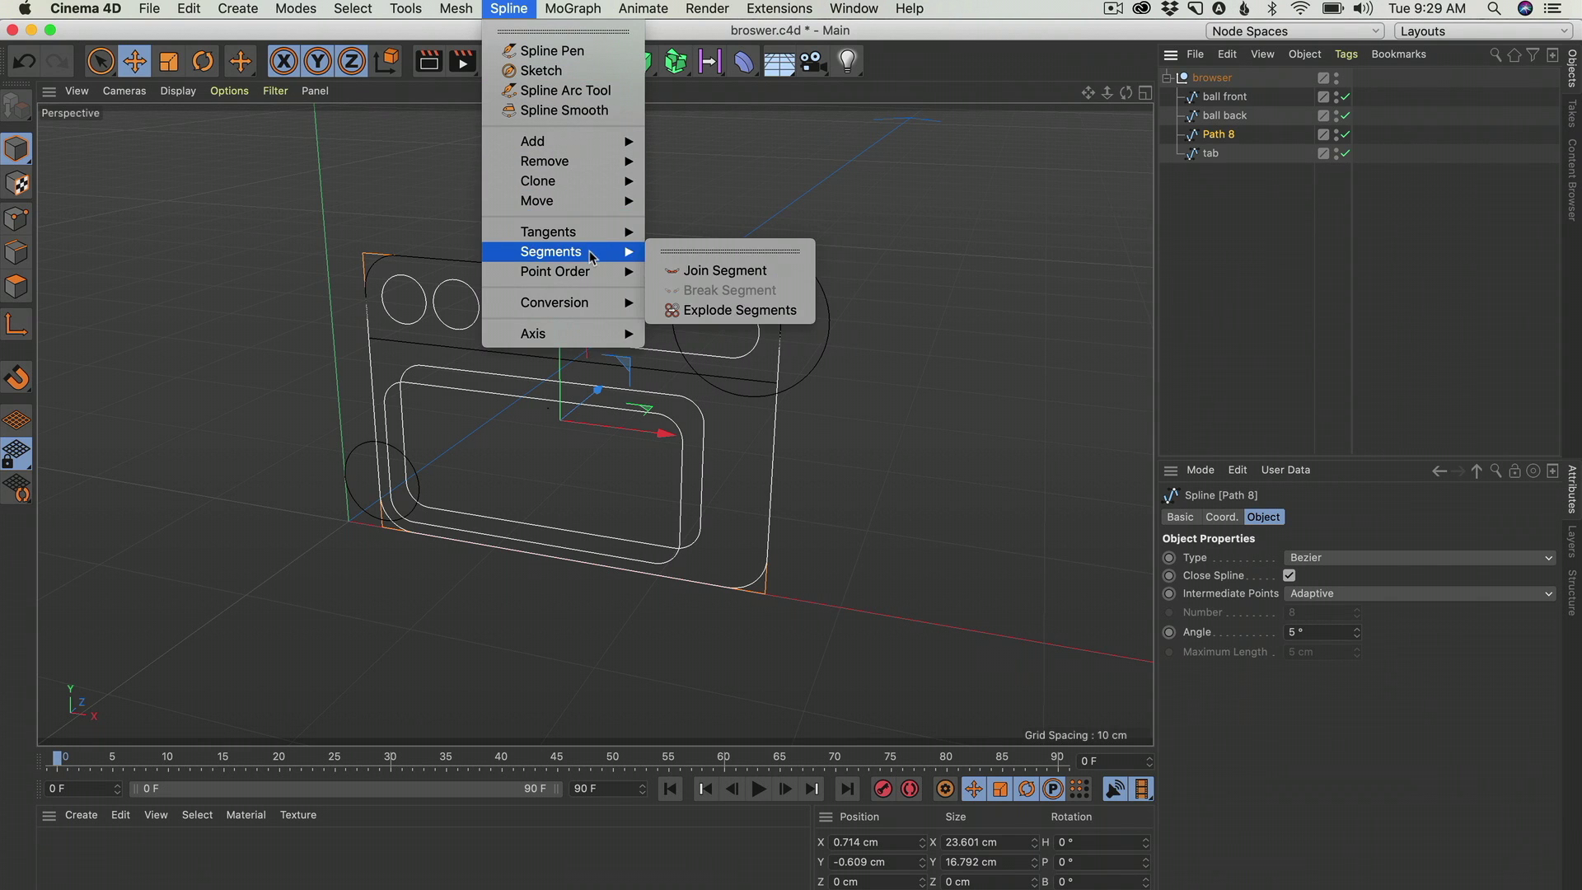
left_click(704, 310)
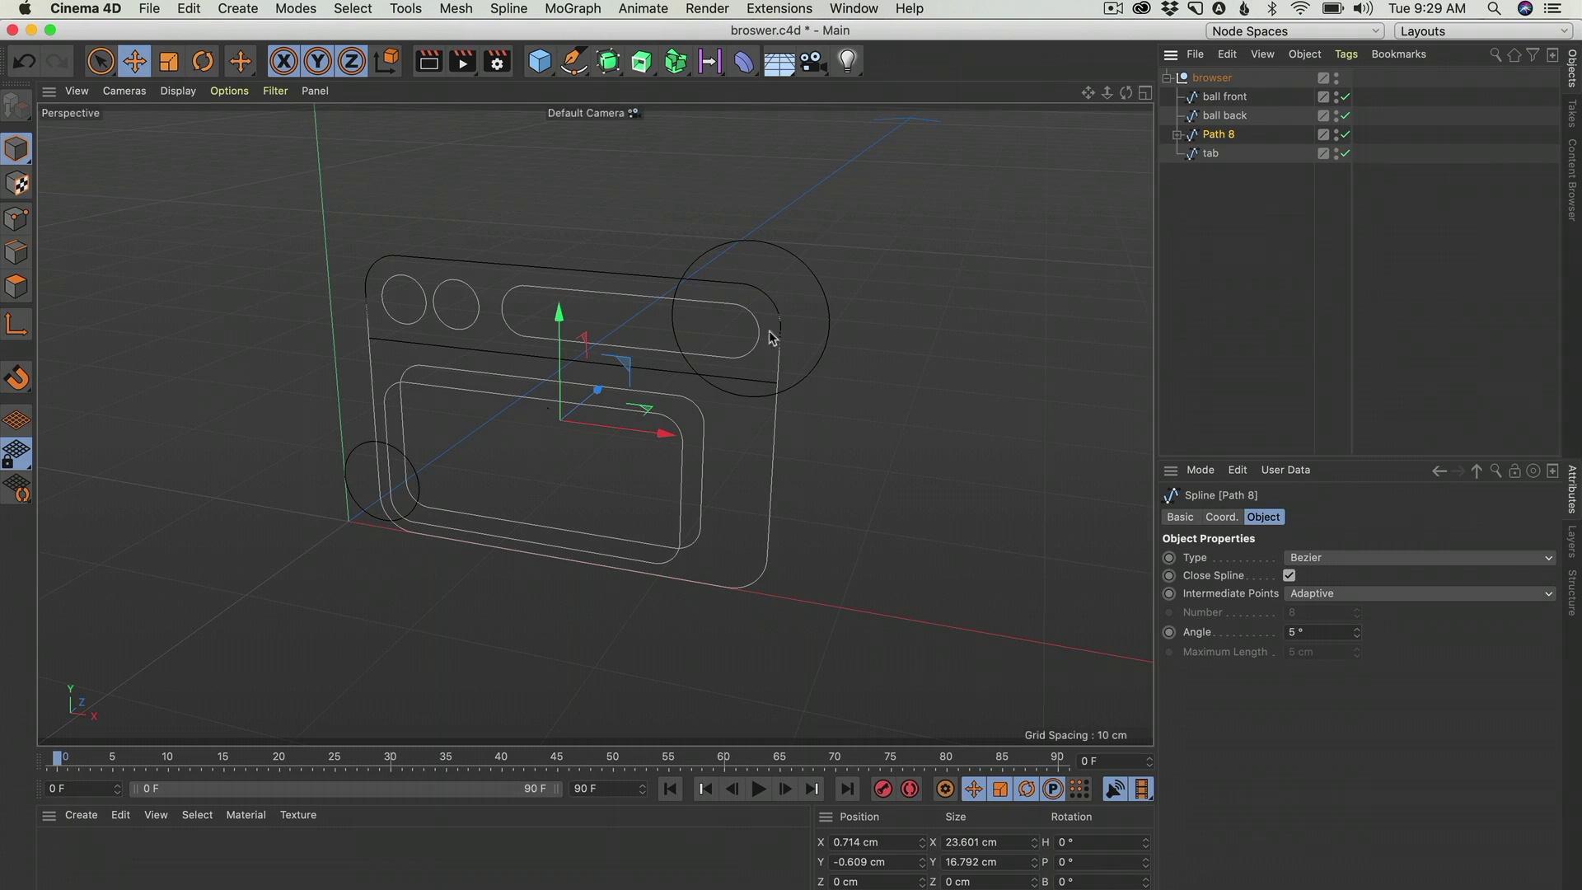
Expand Path 8 and select each spline from Path 8.1 to Path 8.6 to identify its outline in the view.
left_click(1177, 134)
left_click(1243, 154)
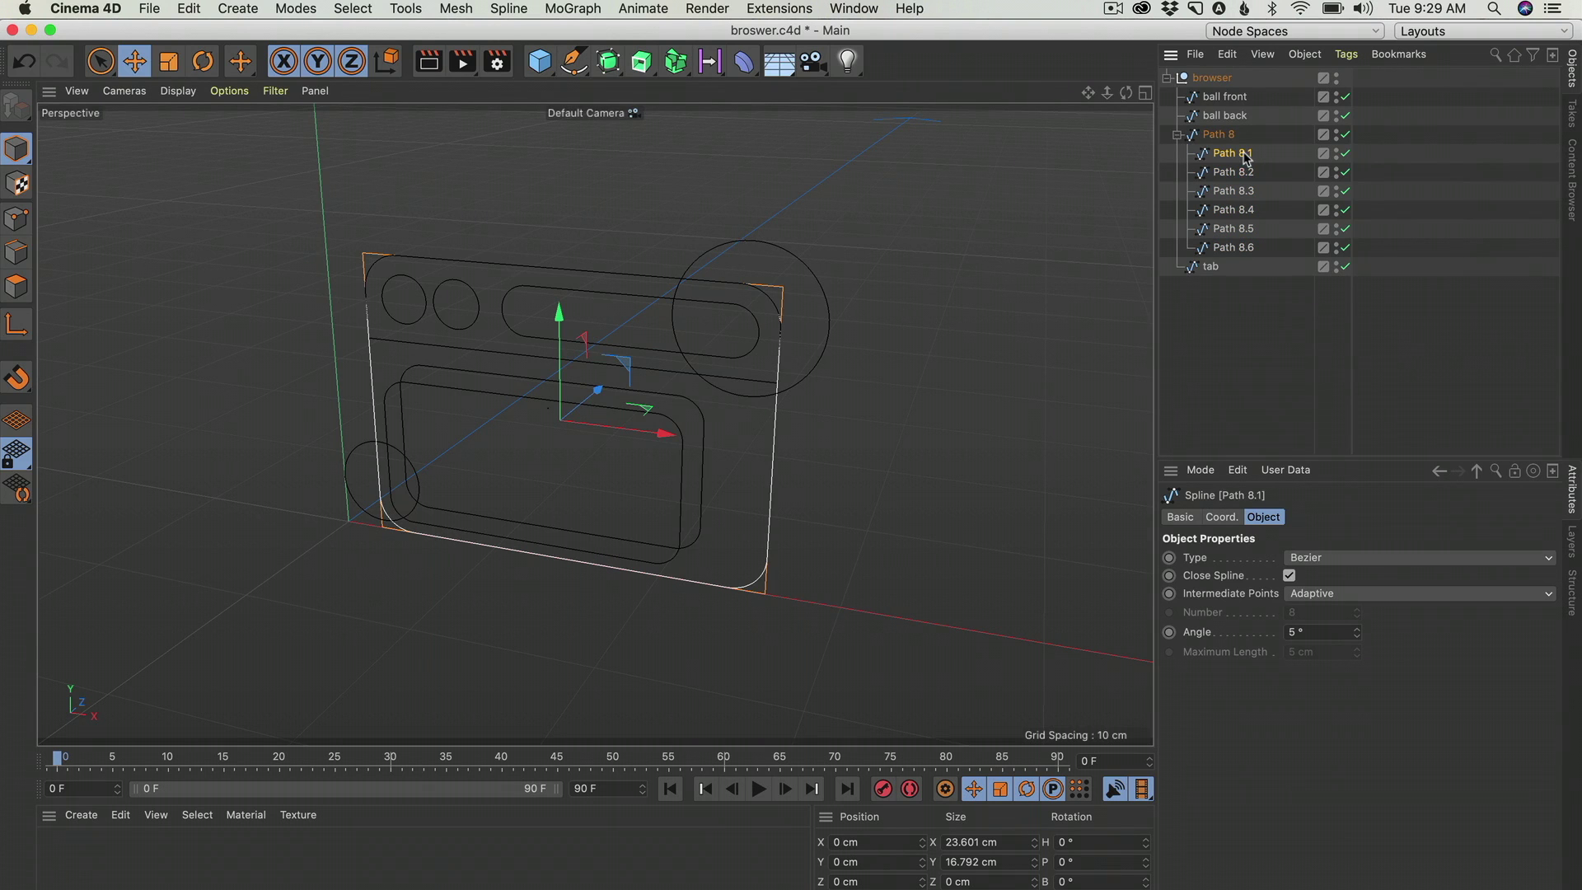
left_click(1244, 173)
left_click(1242, 192)
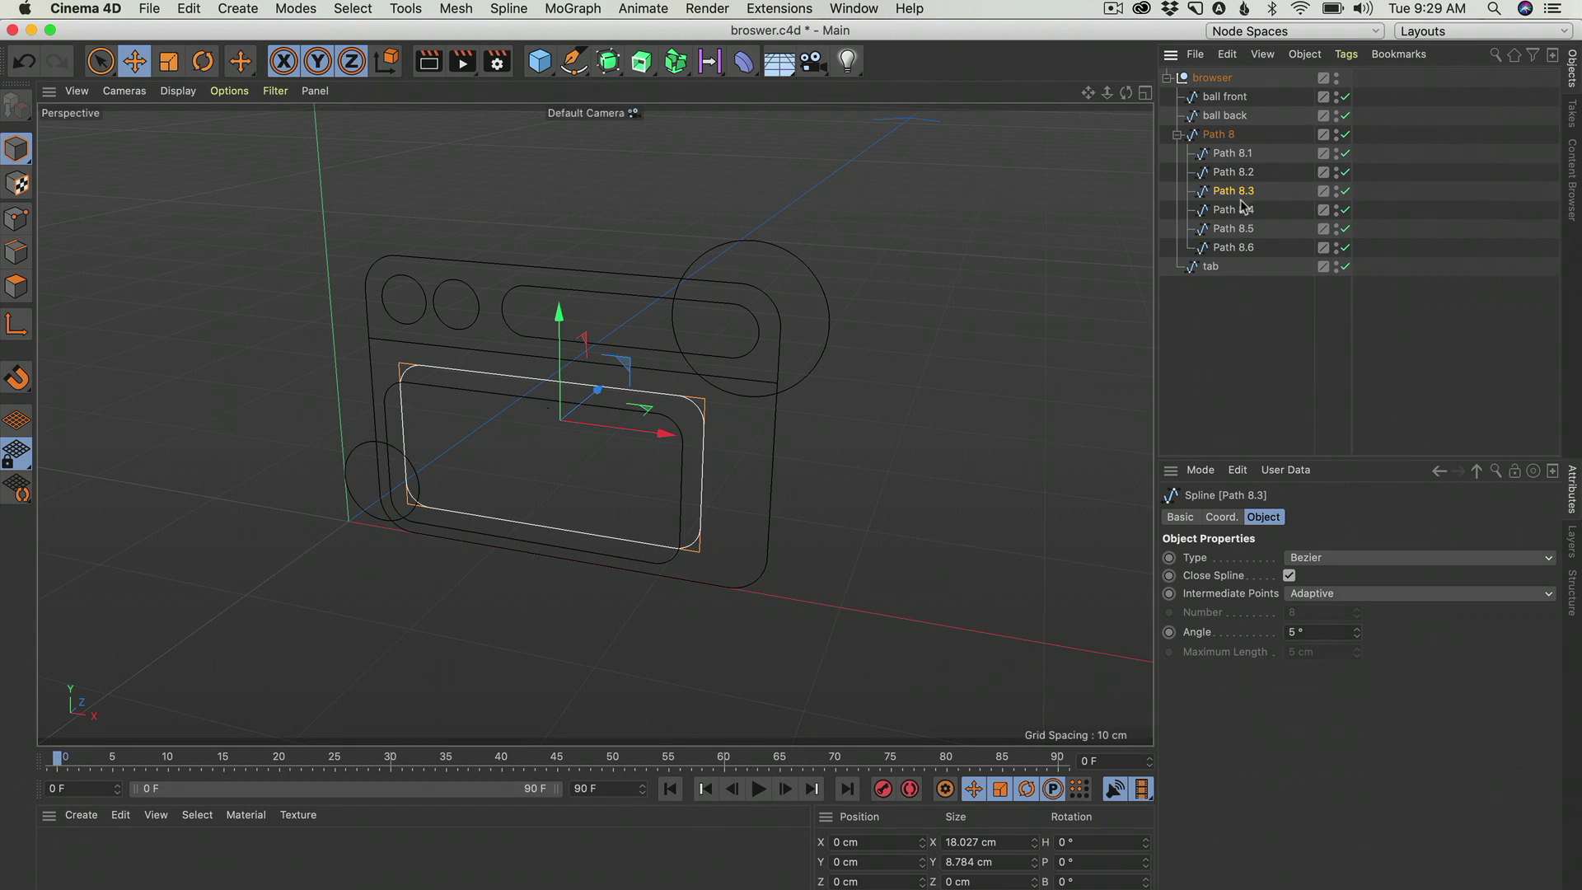
left_click(1244, 211)
left_click(1244, 230)
left_click(1248, 248)
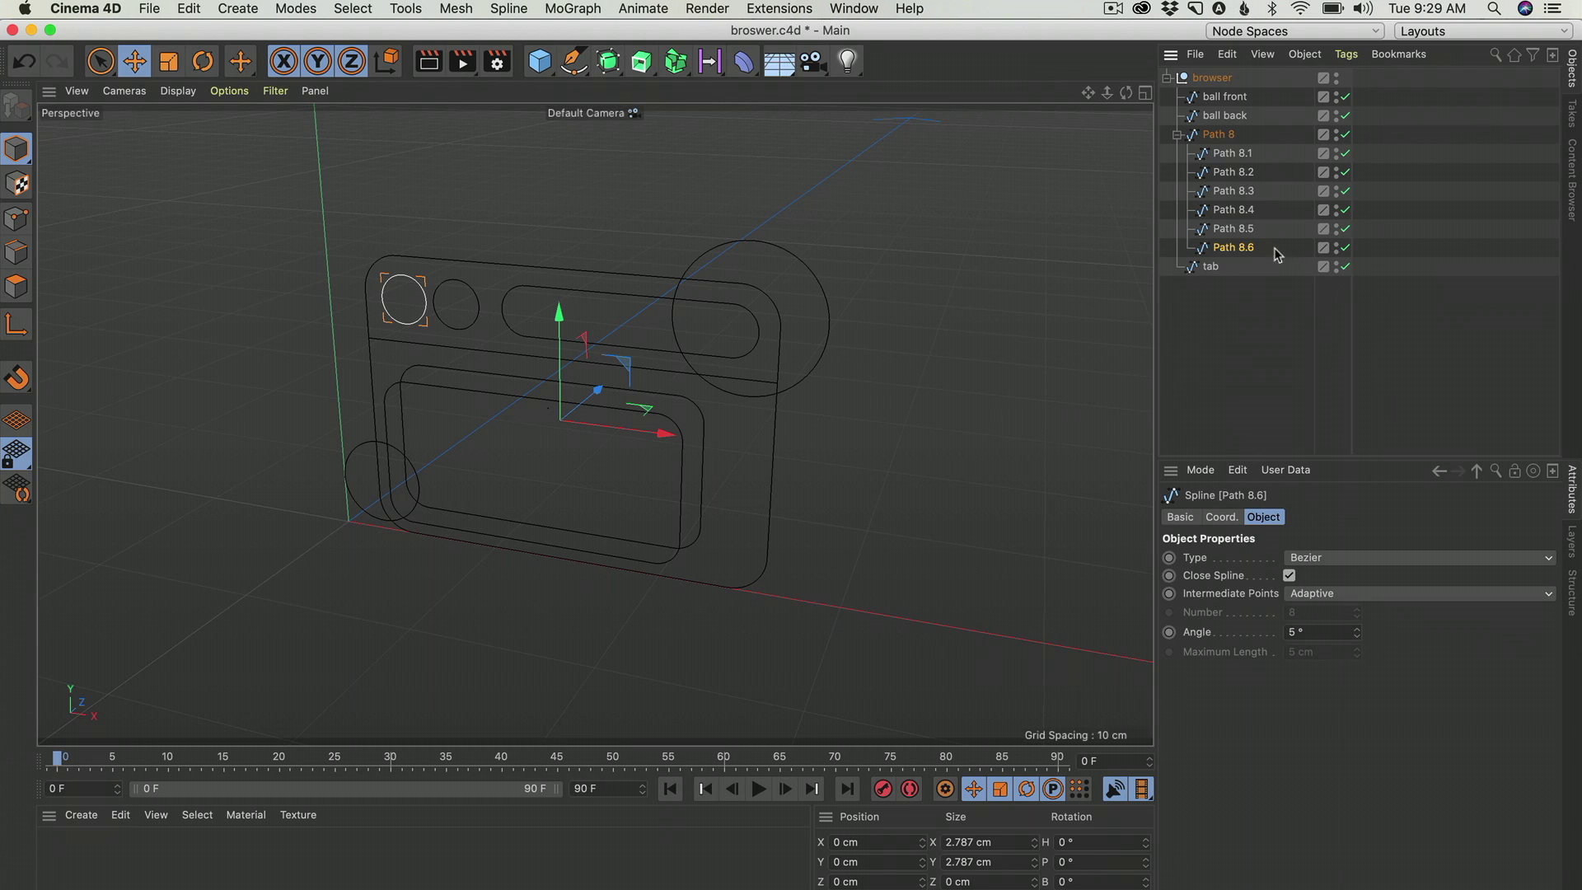
Move Path 8.1 through Path 8.6 out of Path 8 into the browser group and delete the empty Path 8.
left_click_drag(1273, 248, 1240, 125)
left_click(1237, 249)
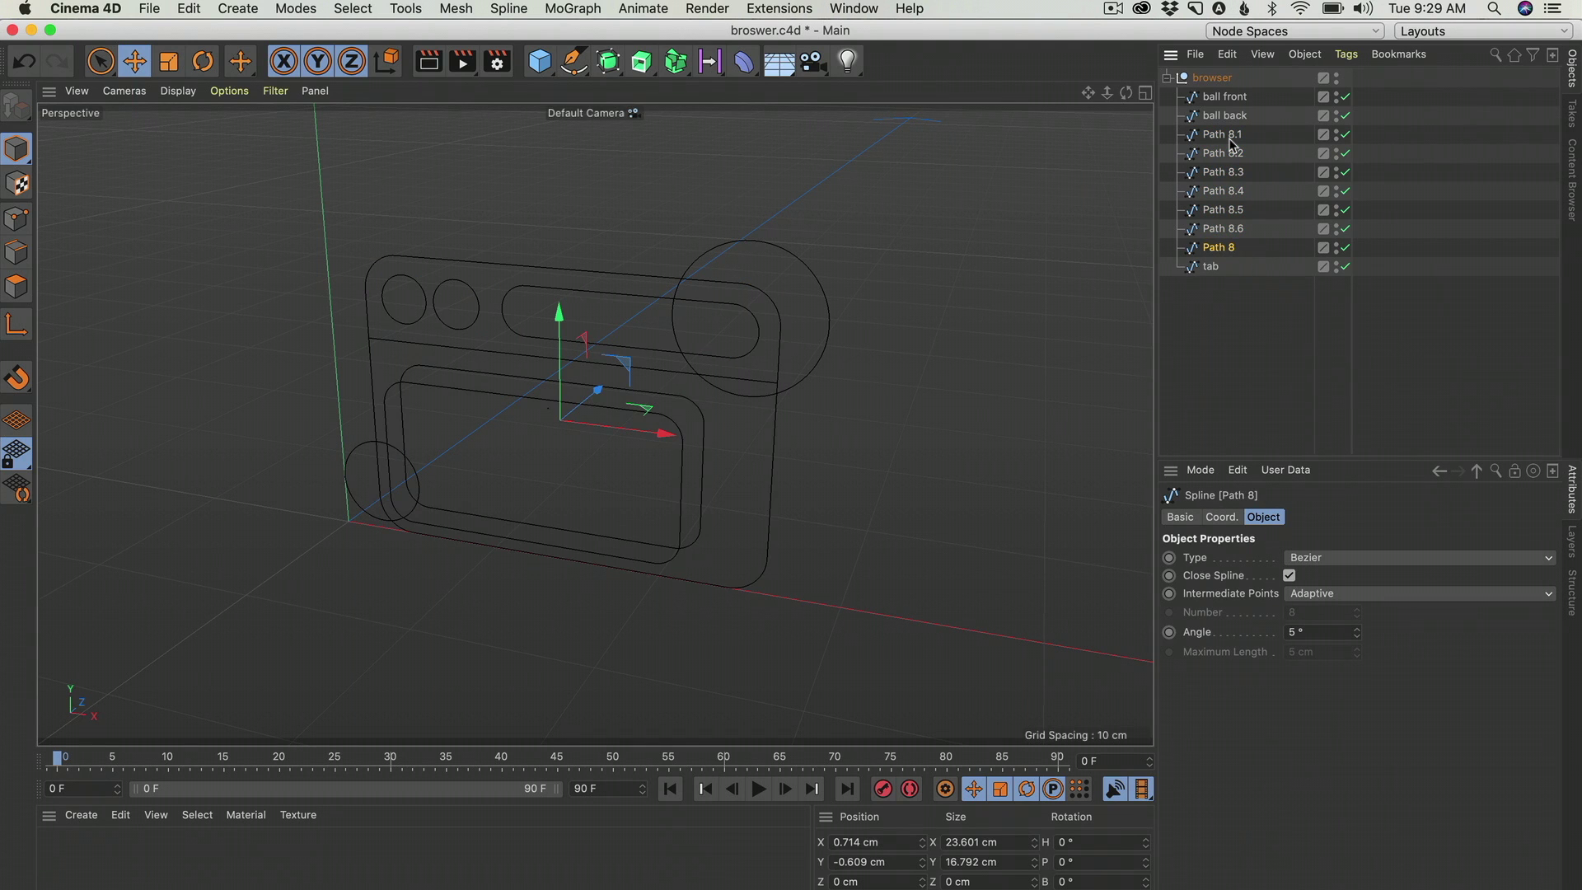
key("Delete")
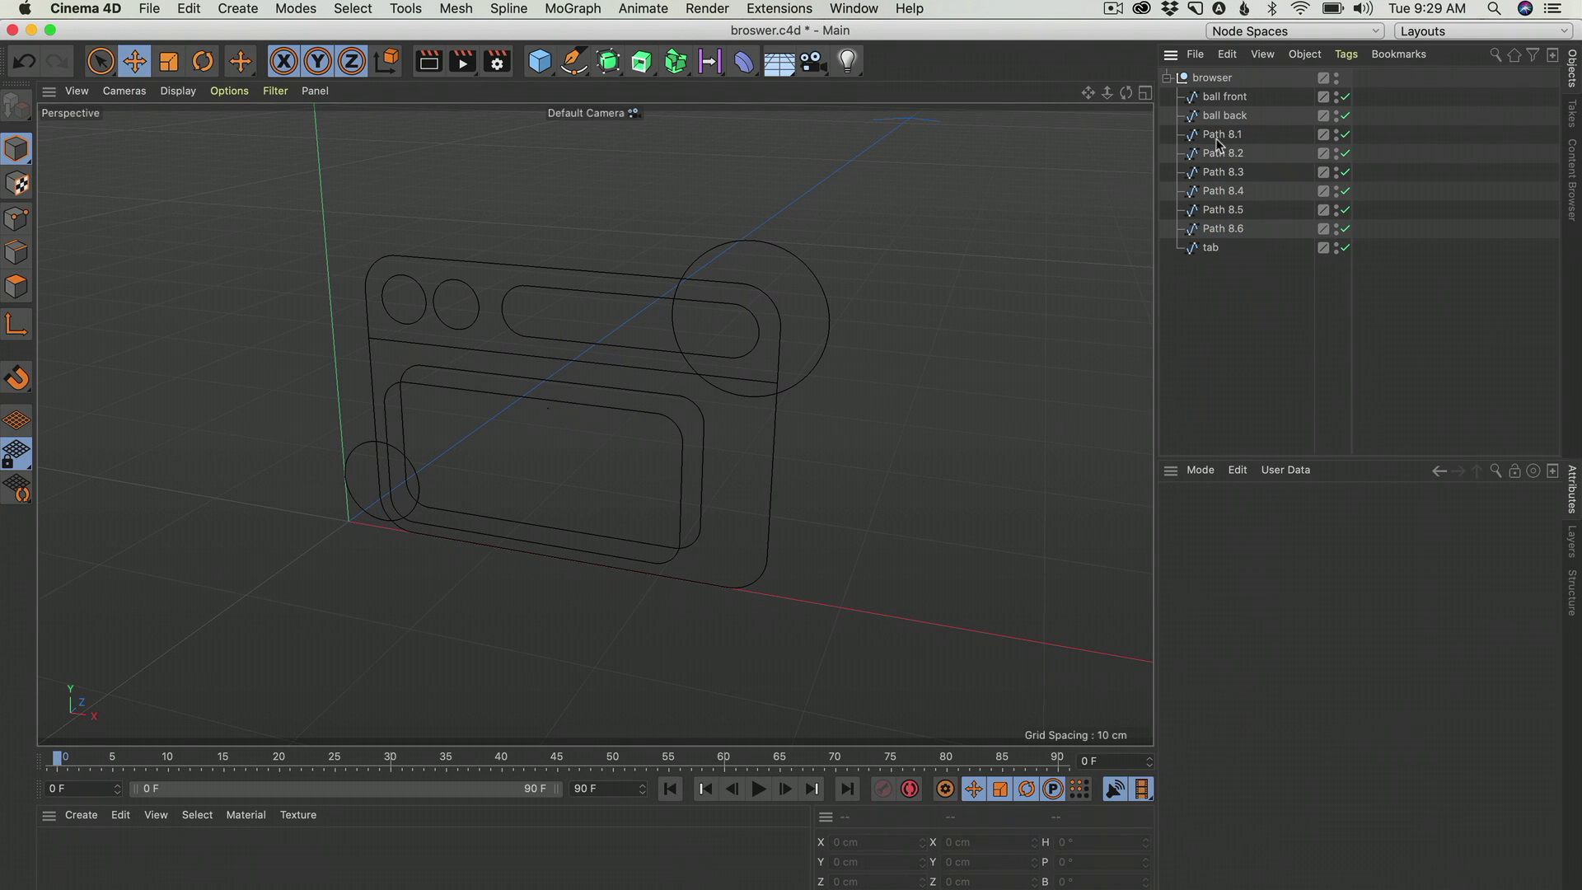
Rename Path 8.1 through Path 8.6 as browser, window1, window2, main, tab1 and tab2, and check the Instagram reference render.
left_click(1204, 228)
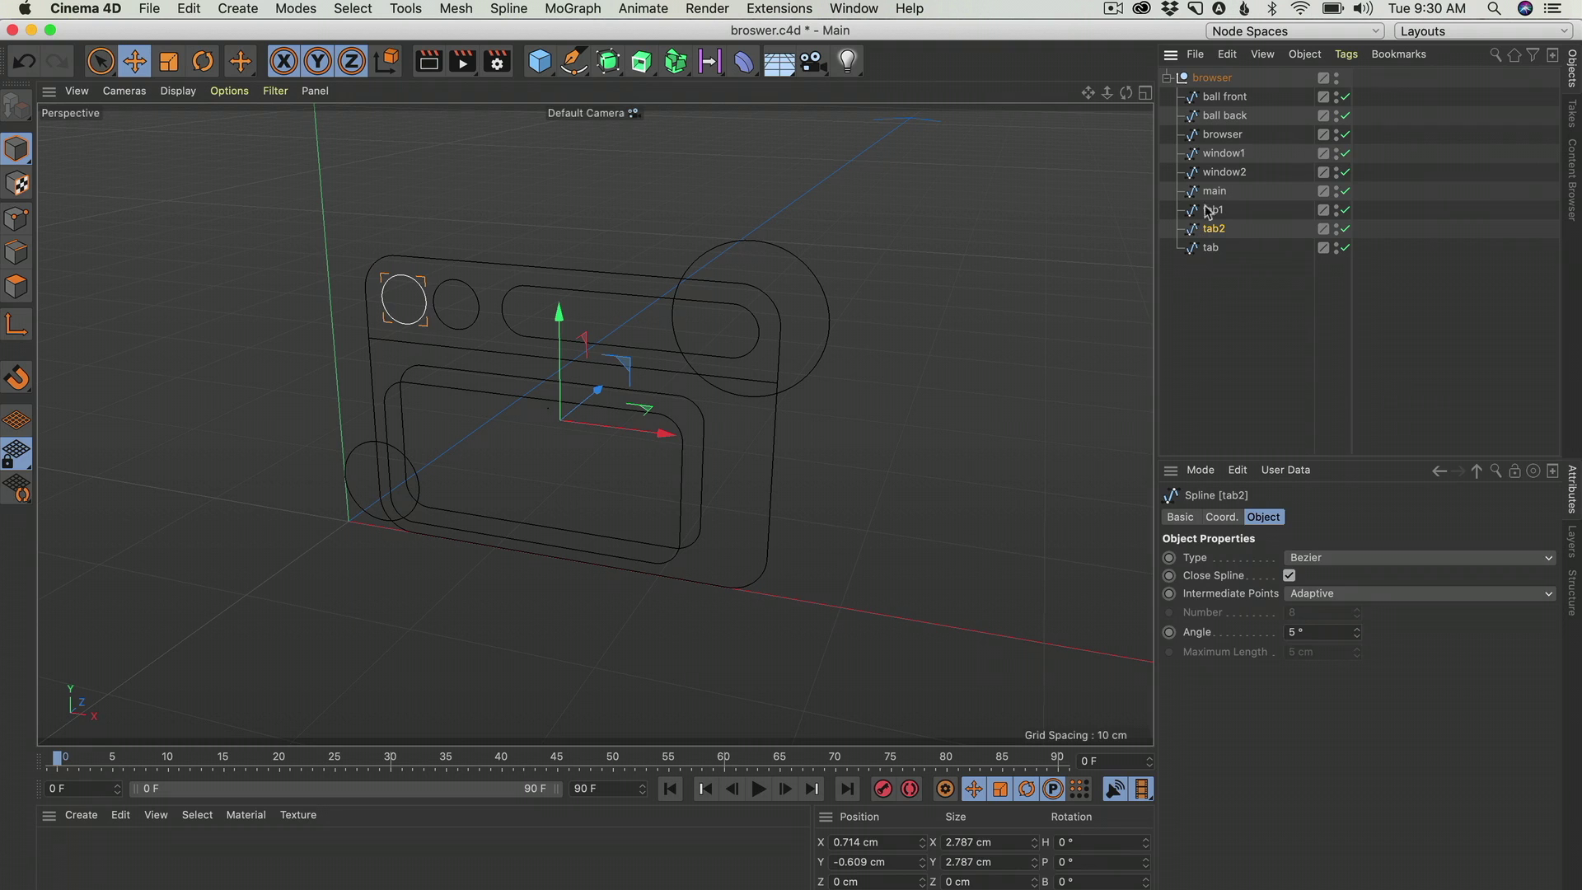
left_click(1208, 323)
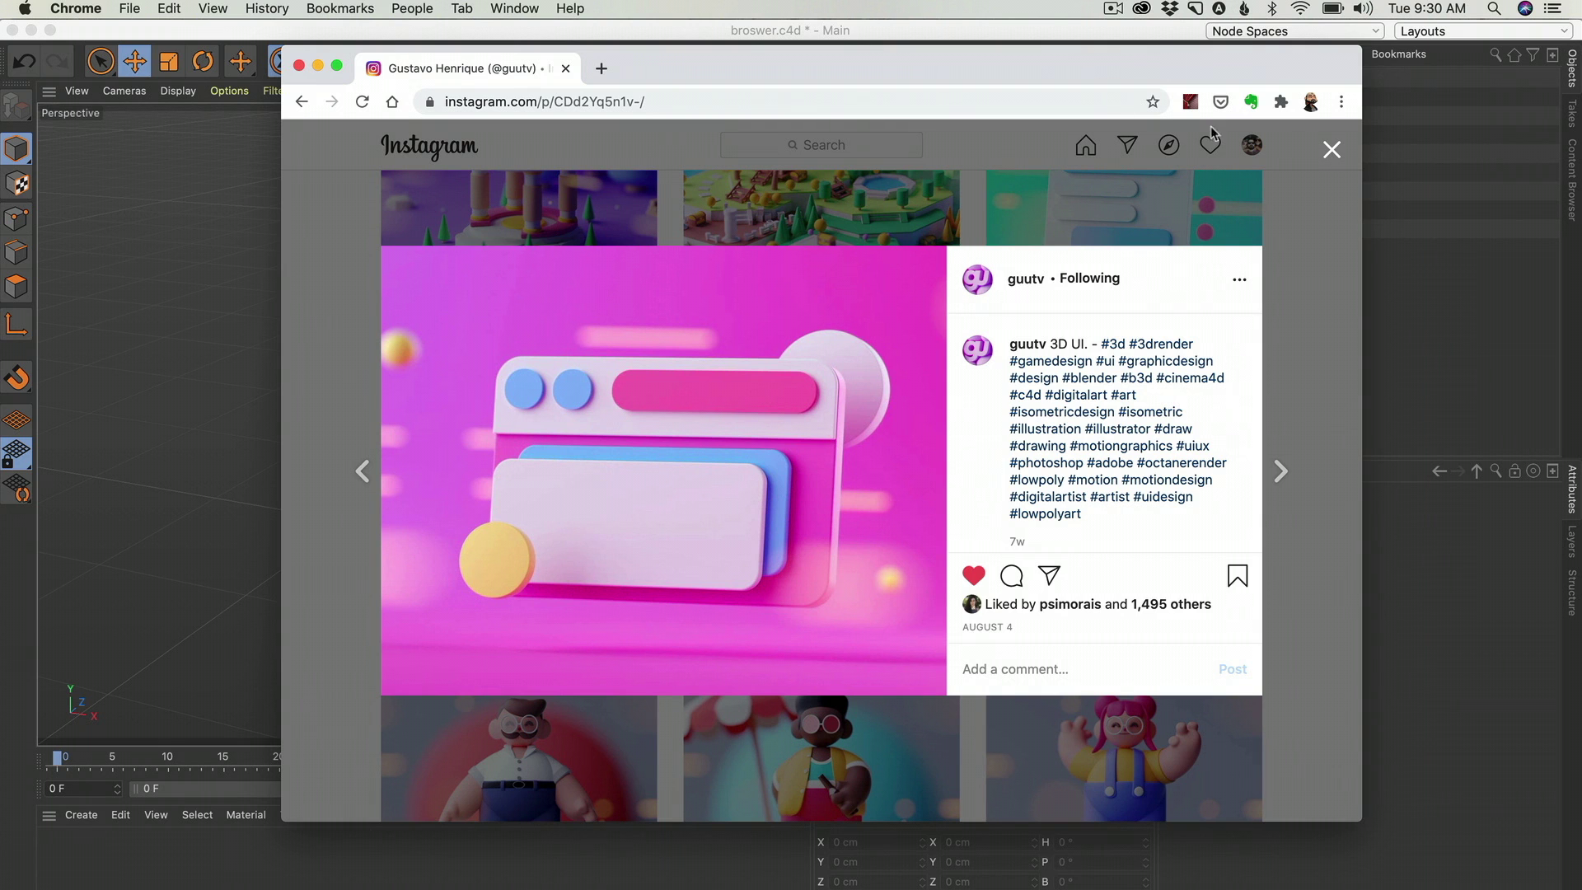
left_click(1424, 269)
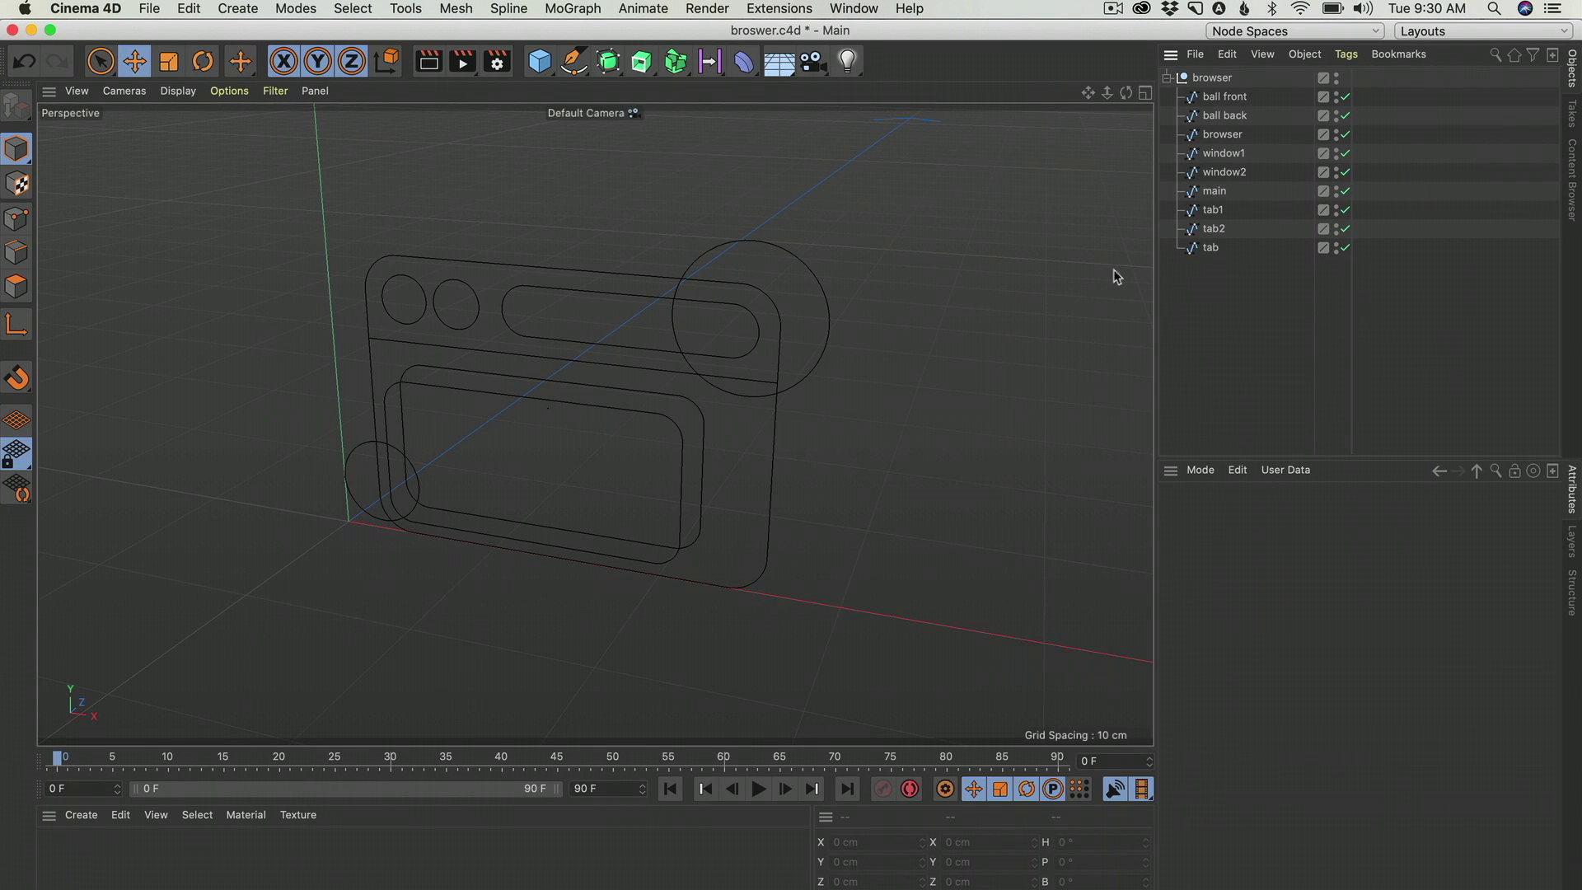
Add an Extrude object and move all the splines from the browser group into it.
left_click(641, 65)
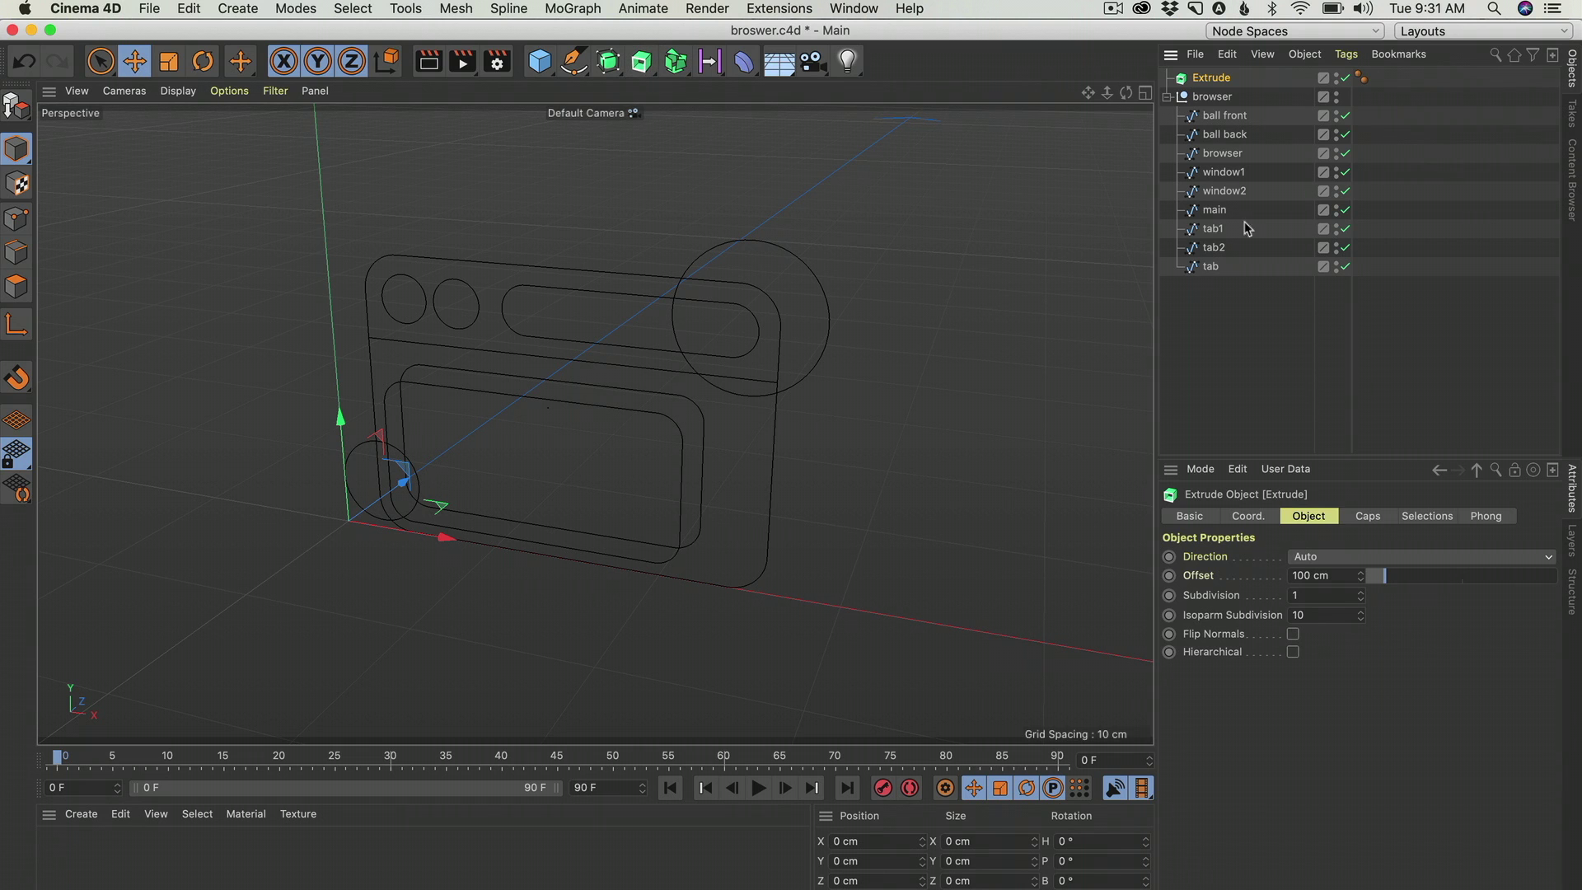
left_click_drag(1262, 117, 1225, 89)
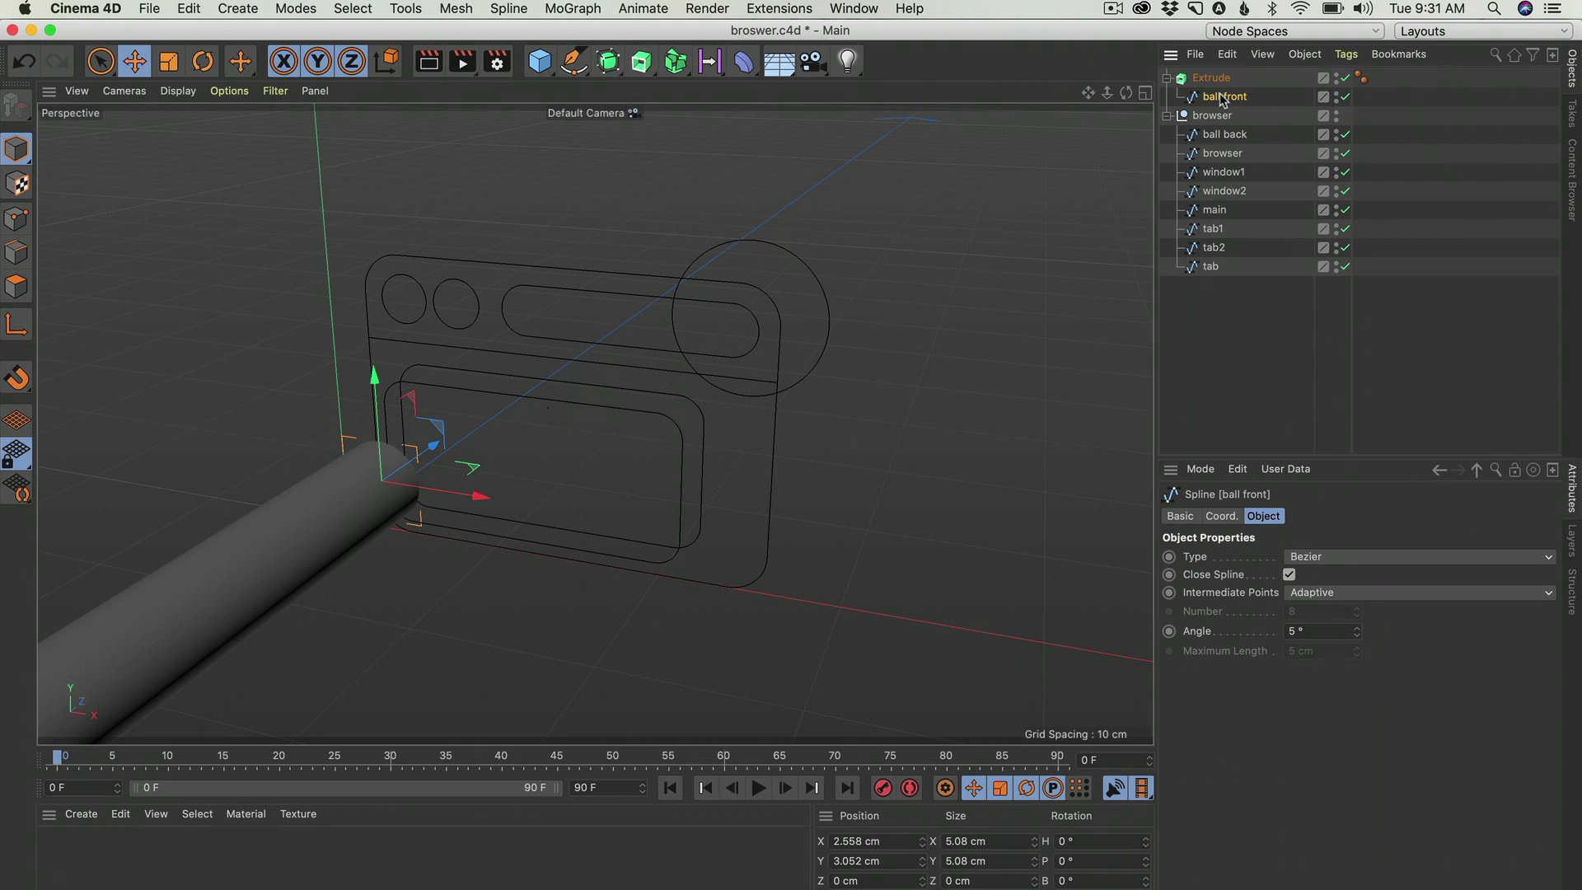
left_click_drag(1259, 140, 1196, 269)
left_click_drag(1227, 173, 1236, 88)
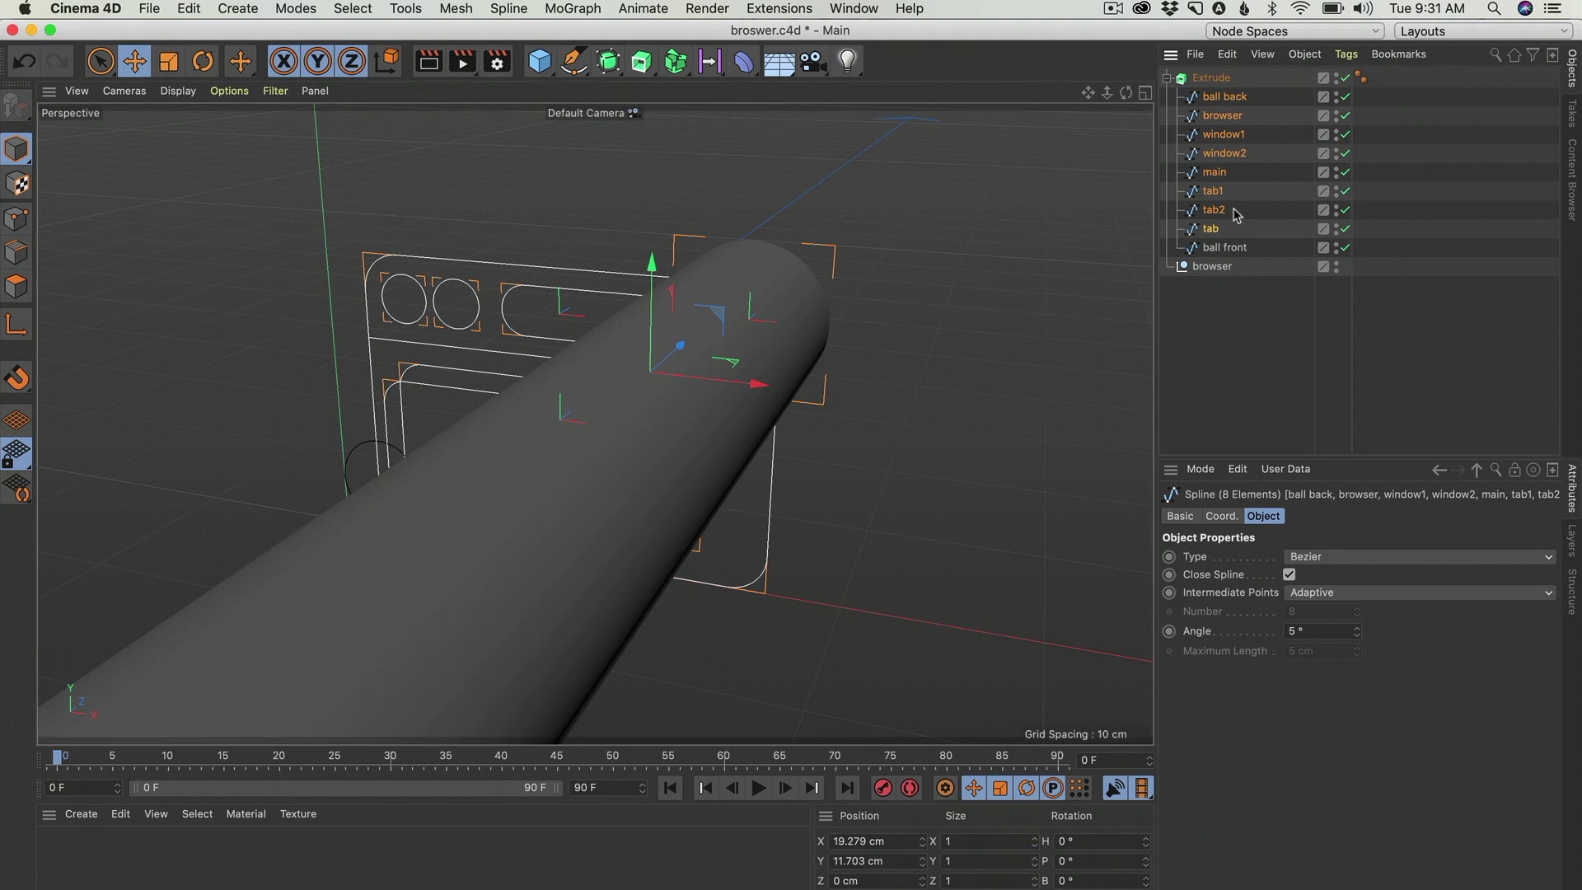
Delete the empty browser null.
left_click(1212, 308)
left_click(1213, 265)
key("Delete")
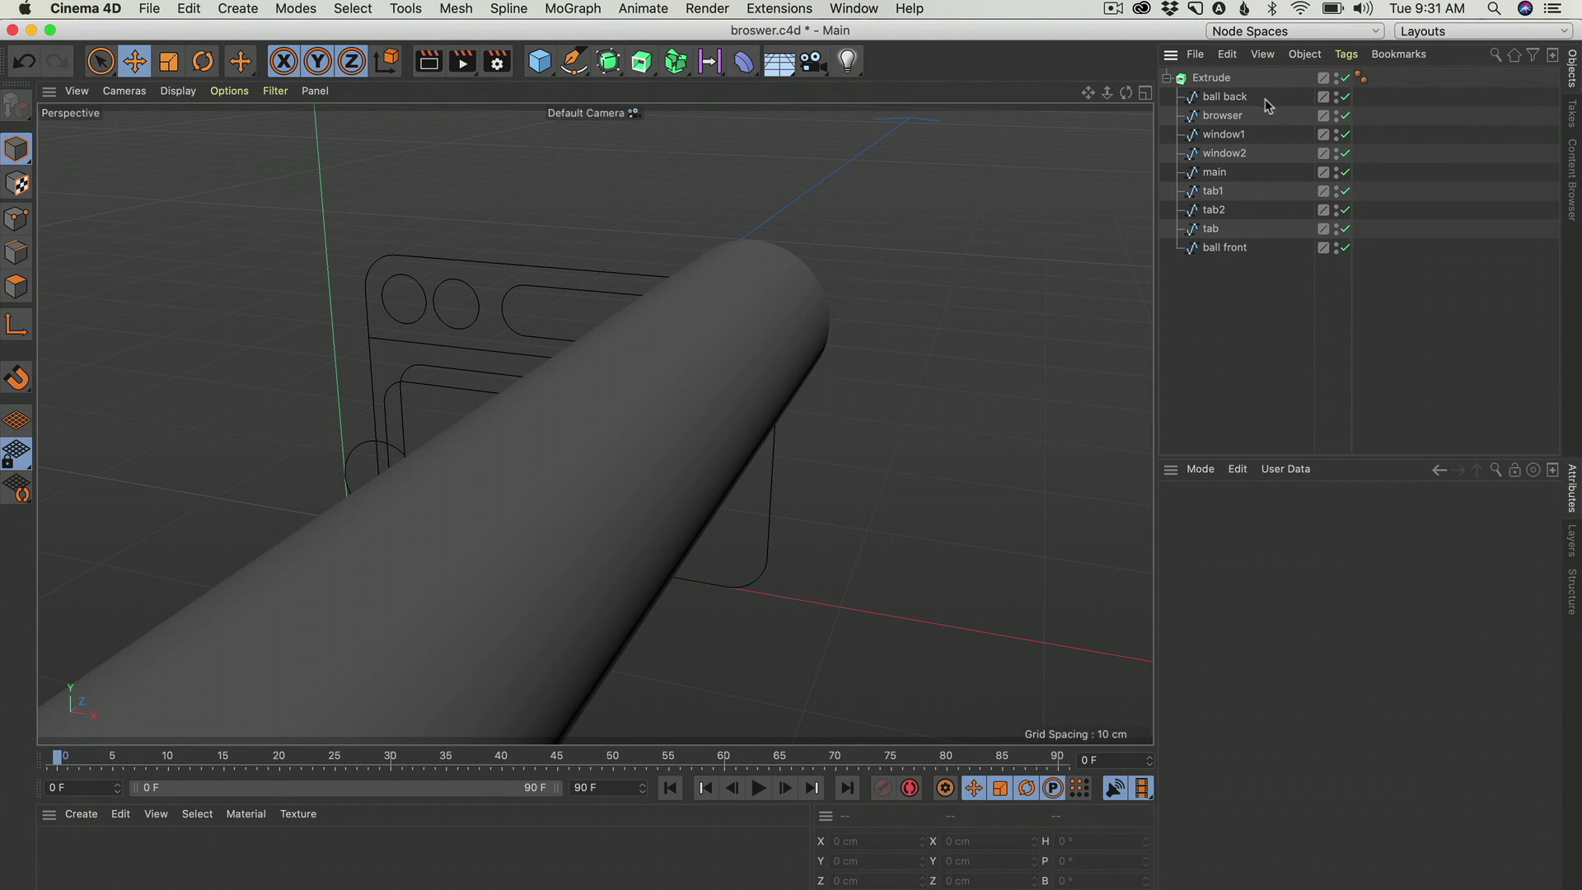
Enable the Hierarchical option on the Extrude object so every child spline is extruded.
left_click(1236, 96)
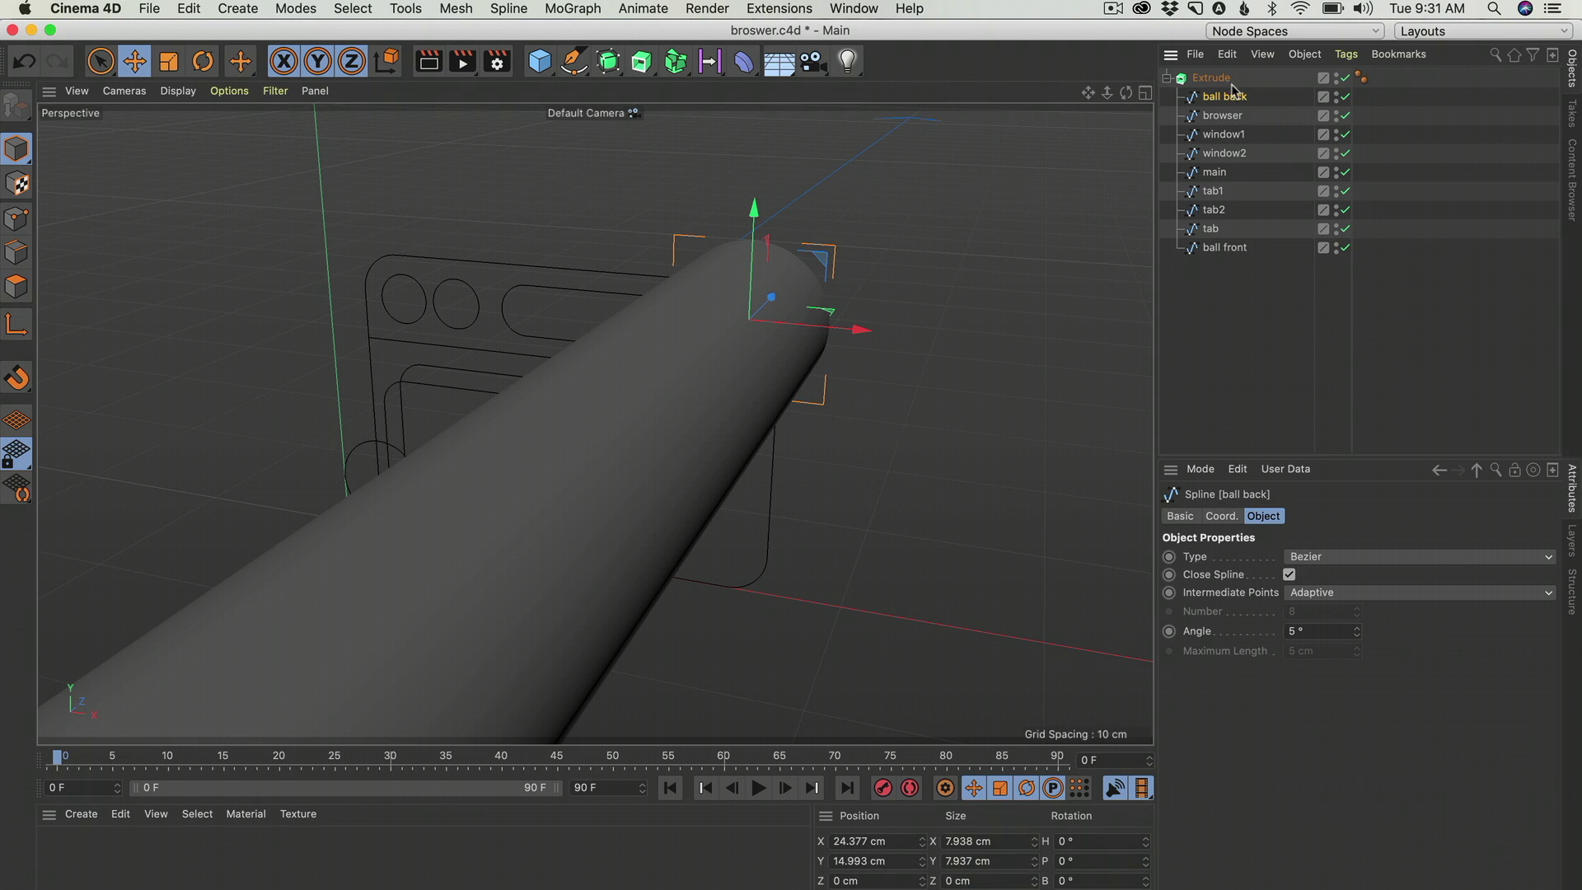
left_click(1211, 78)
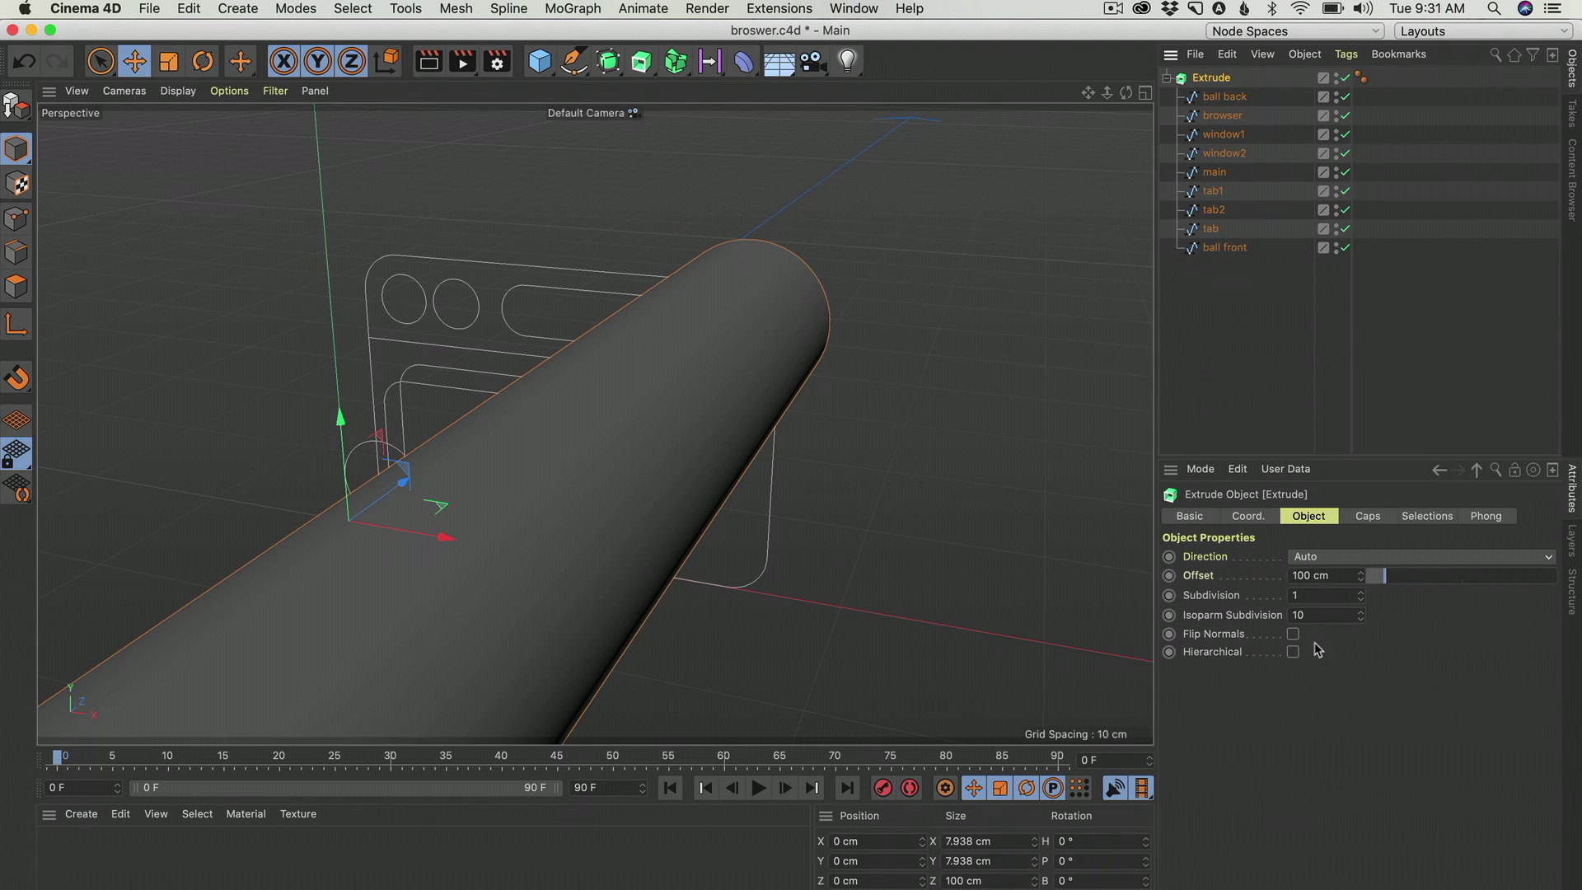
left_click(1227, 272)
left_click(1192, 78)
left_click(1293, 652)
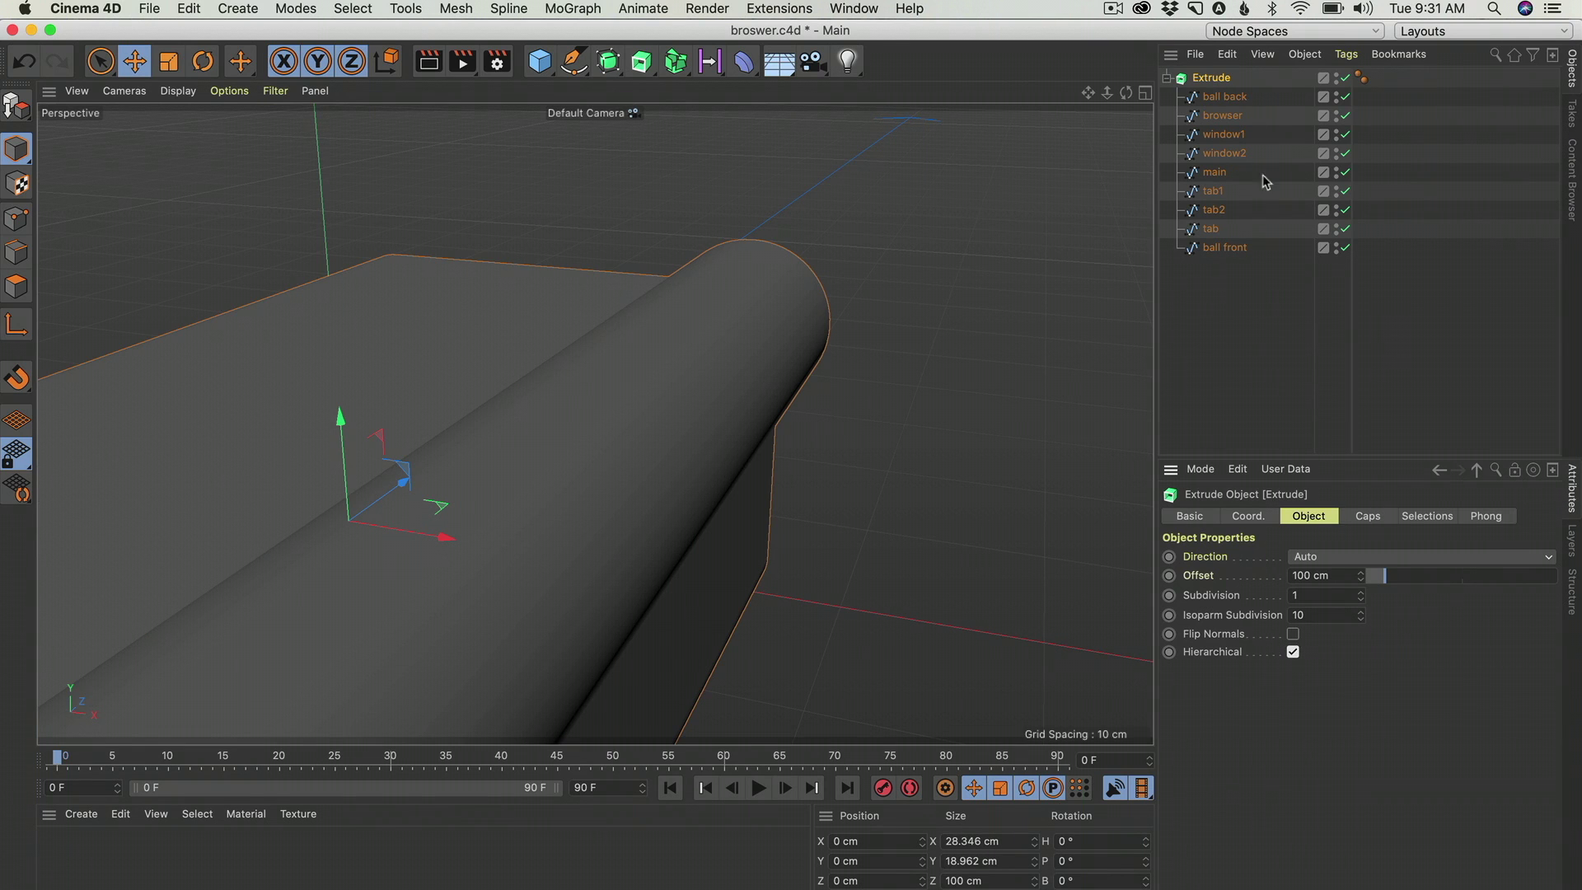
Set the Extrude object's offset to 0.7 cm.
left_click_drag(1384, 577, 1332, 578)
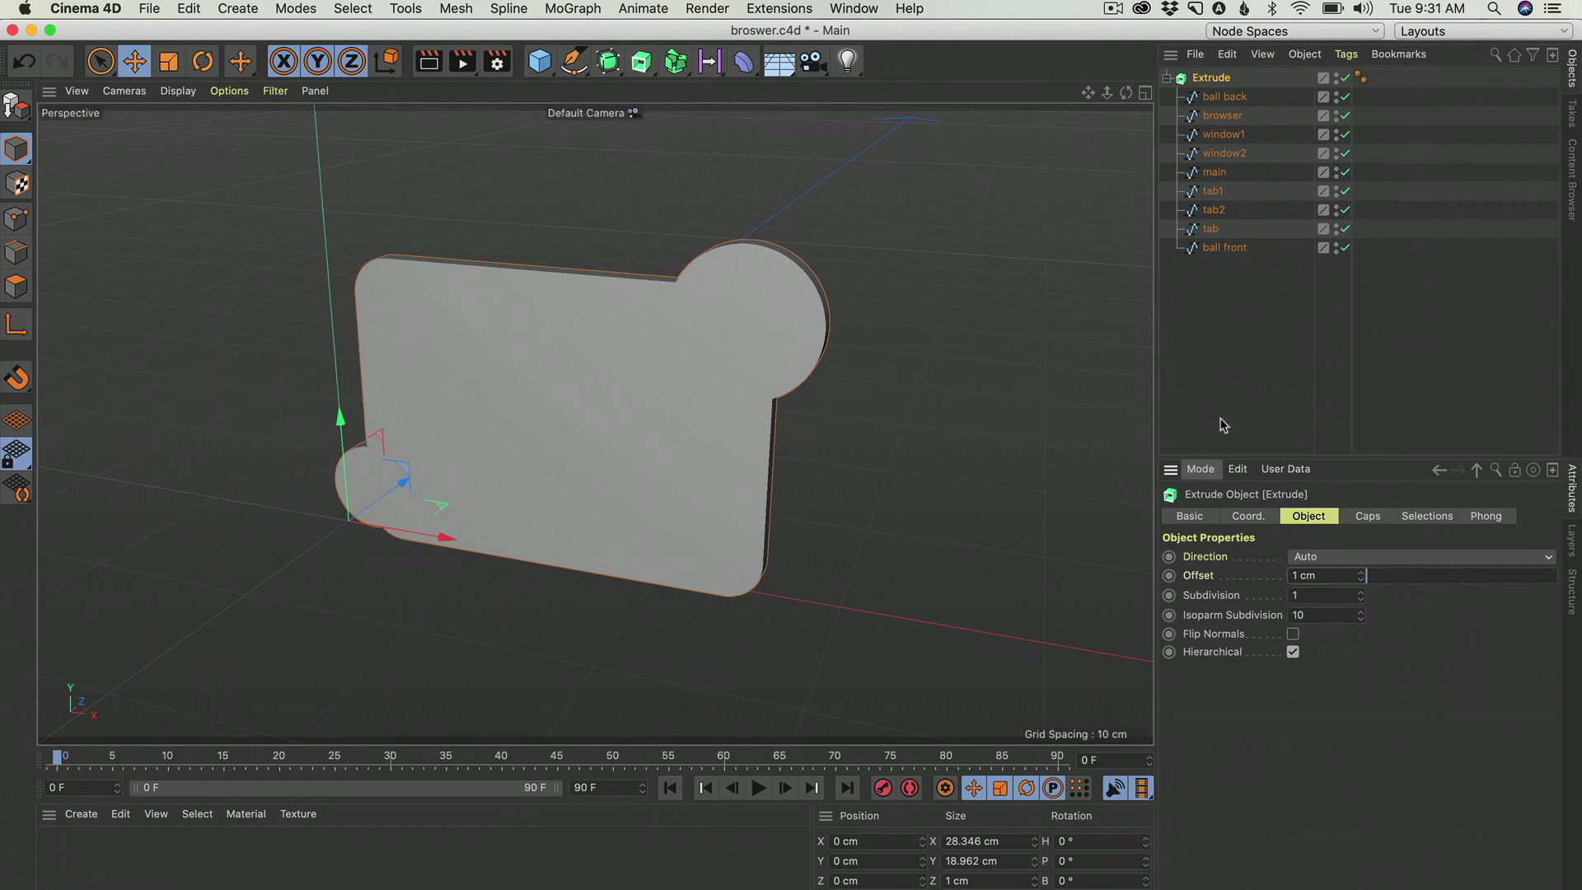
left_click_drag(715, 378, 781, 394, "alt")
left_click_drag(1347, 576, 1243, 573)
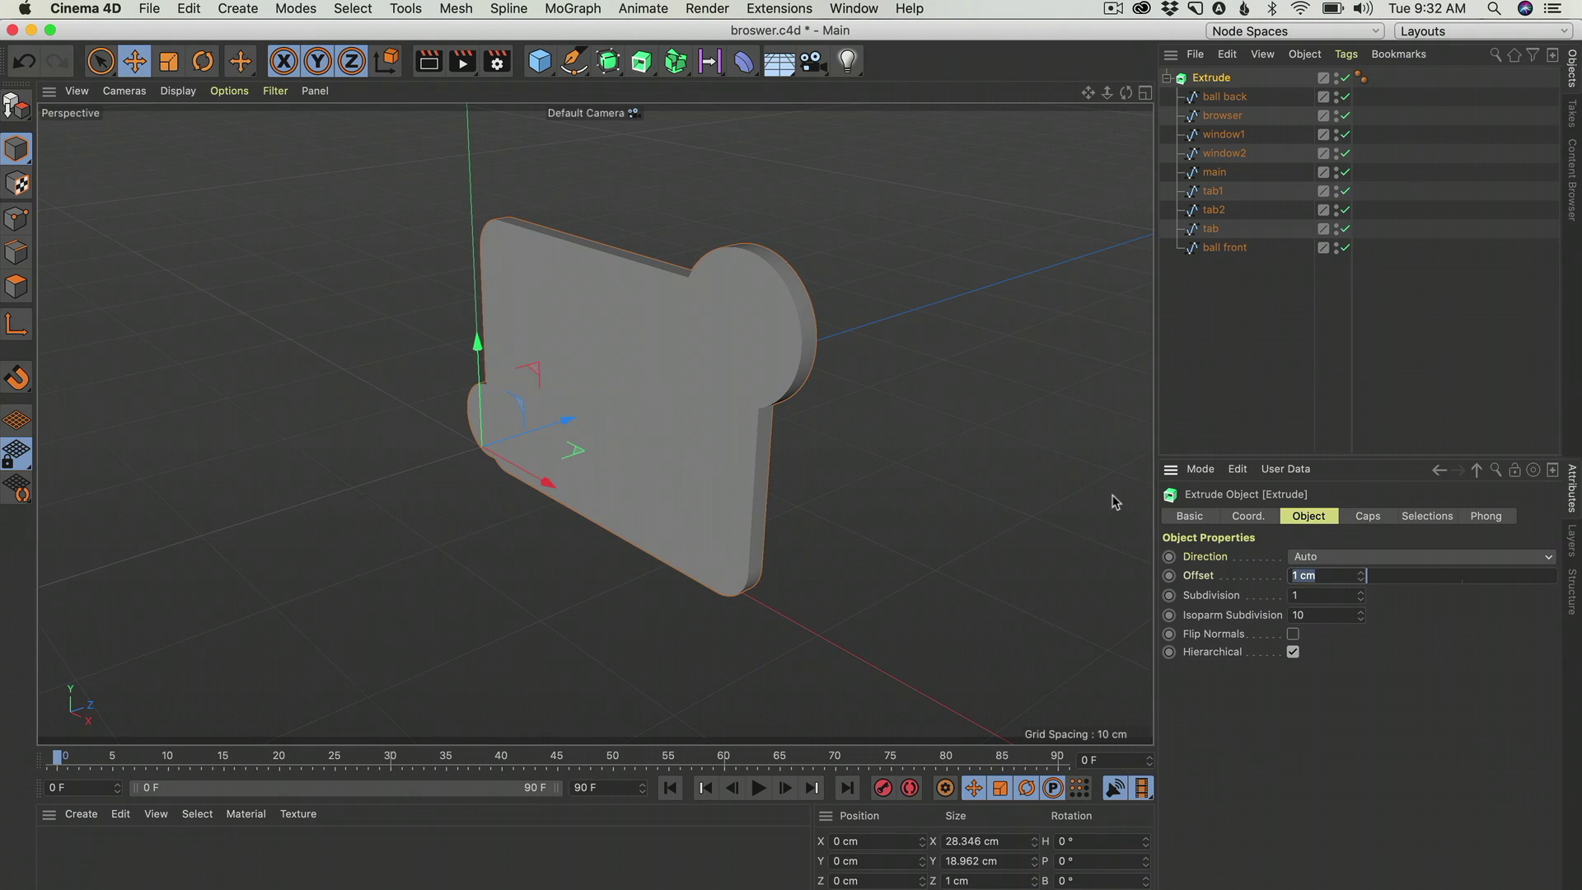
type("0.7")
key("Return")
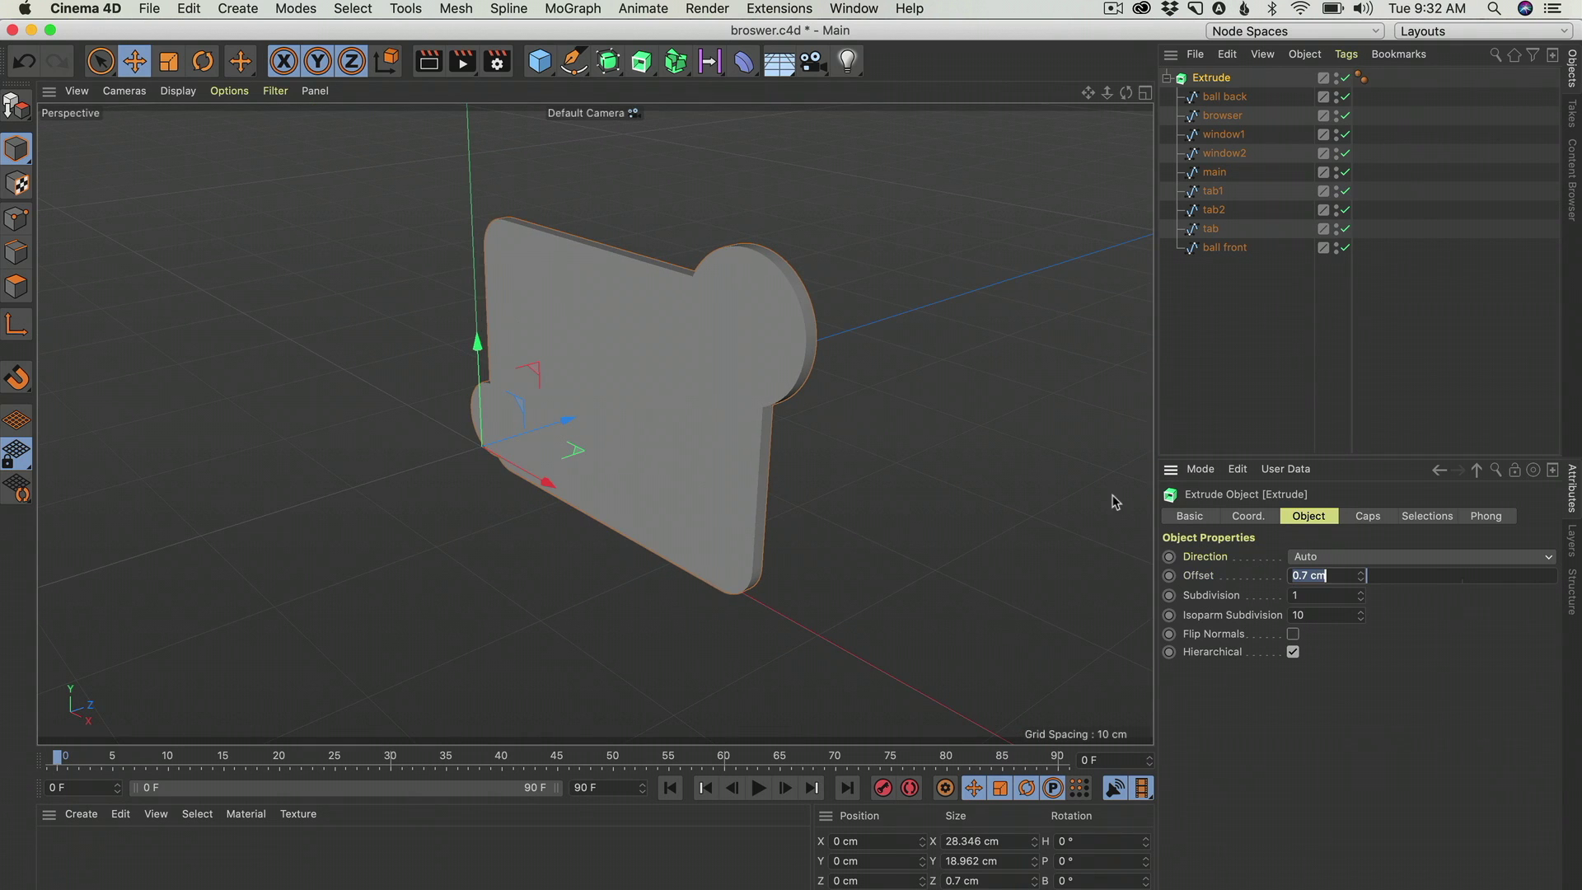
Move the ball back spline along the Z axis to sit behind the browser panel.
scroll(727, 346, "up", 5)
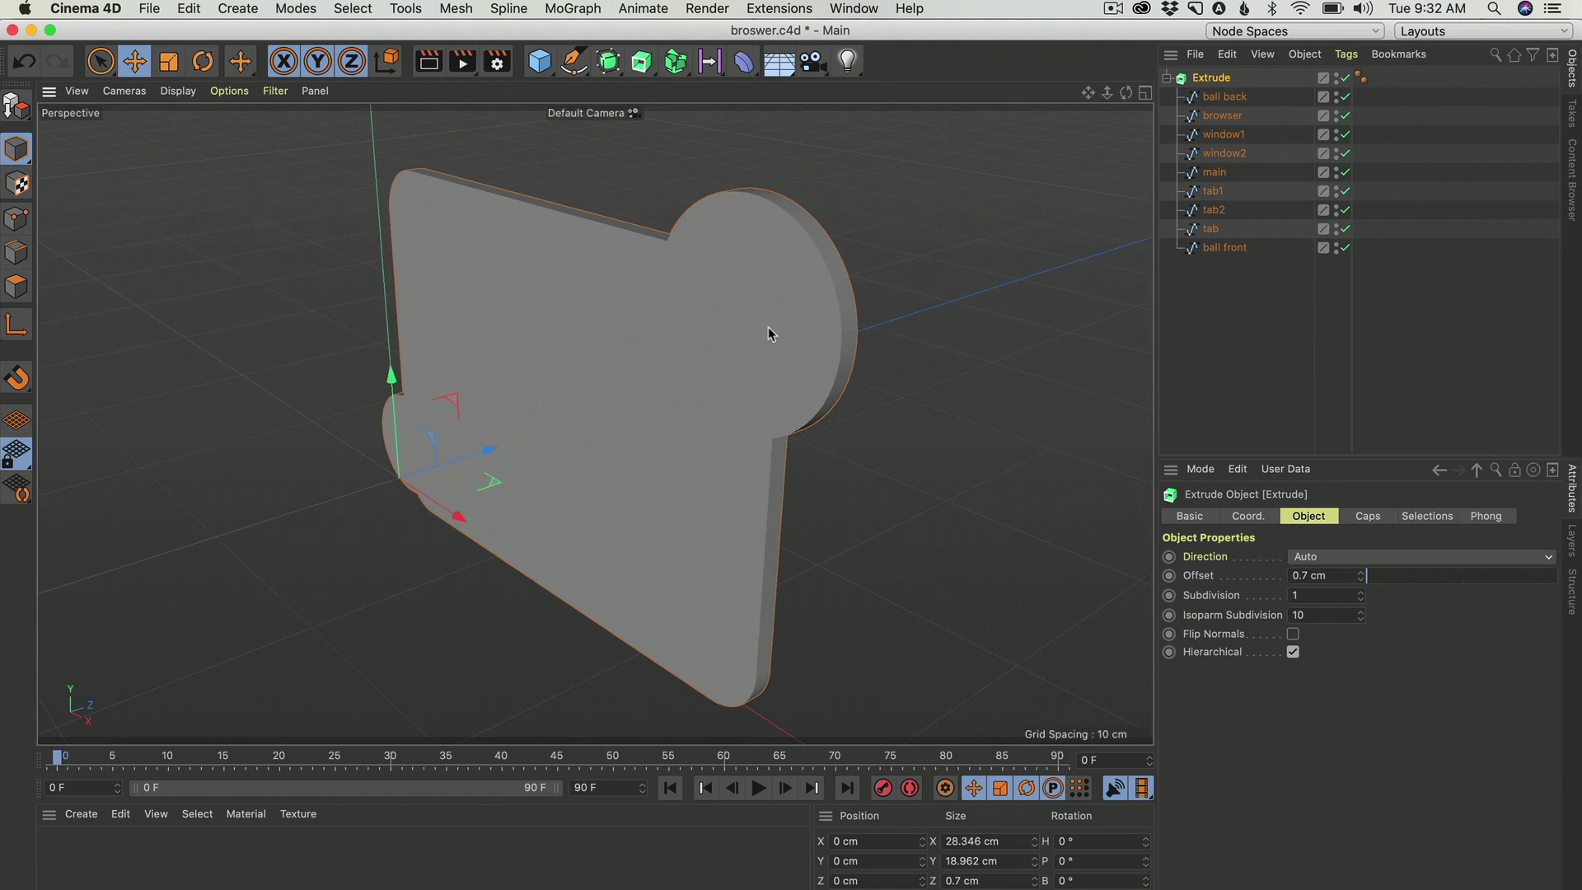
left_click_drag(732, 388, 926, 369, "alt")
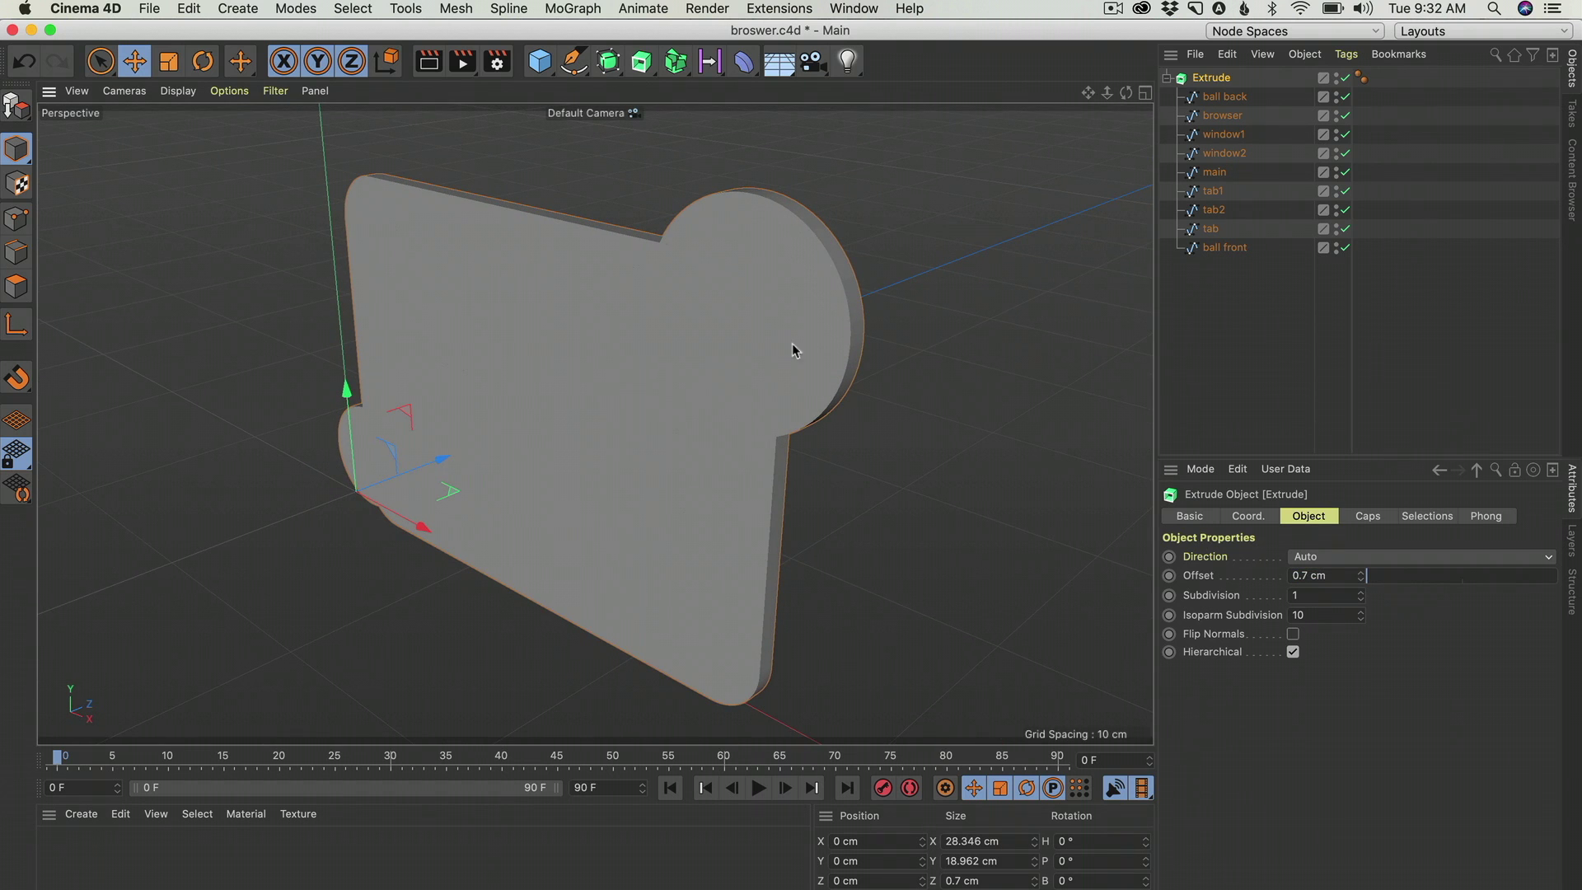
left_click(1227, 98)
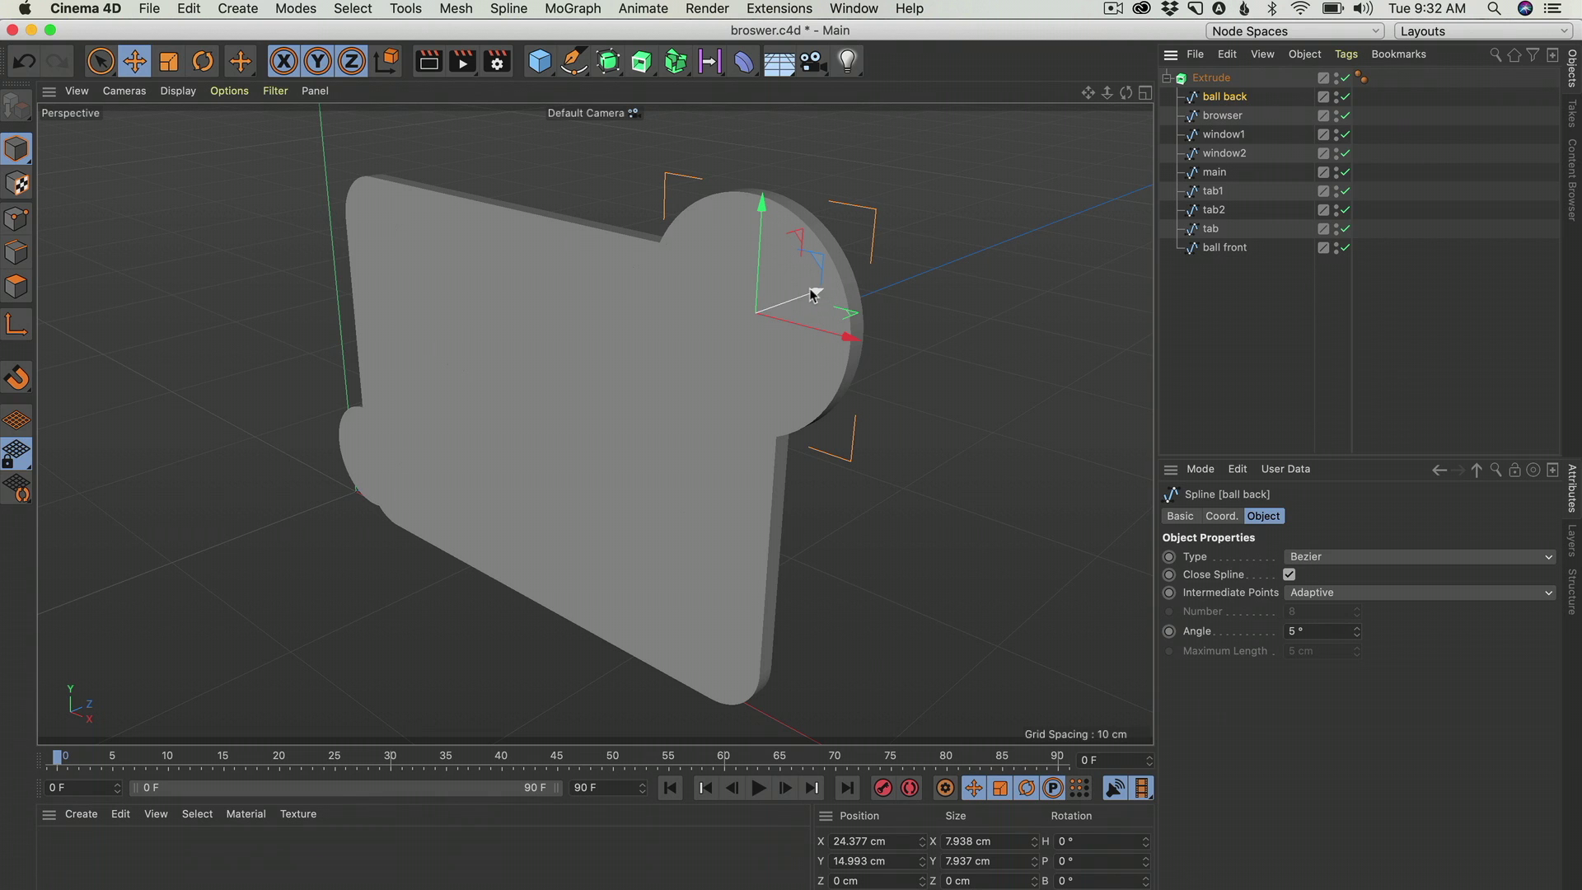
mouse_move(828, 287)
left_mouse_down()
mouse_move(805, 297)
mouse_move(882, 367)
mouse_move(822, 296)
left_mouse_up()
Move window1 and window2 along Z in front of the browser panel, window2 to about -1.1 cm and window1 further forward.
left_click(1223, 117)
left_click(1224, 135)
left_click(1224, 154, "shift")
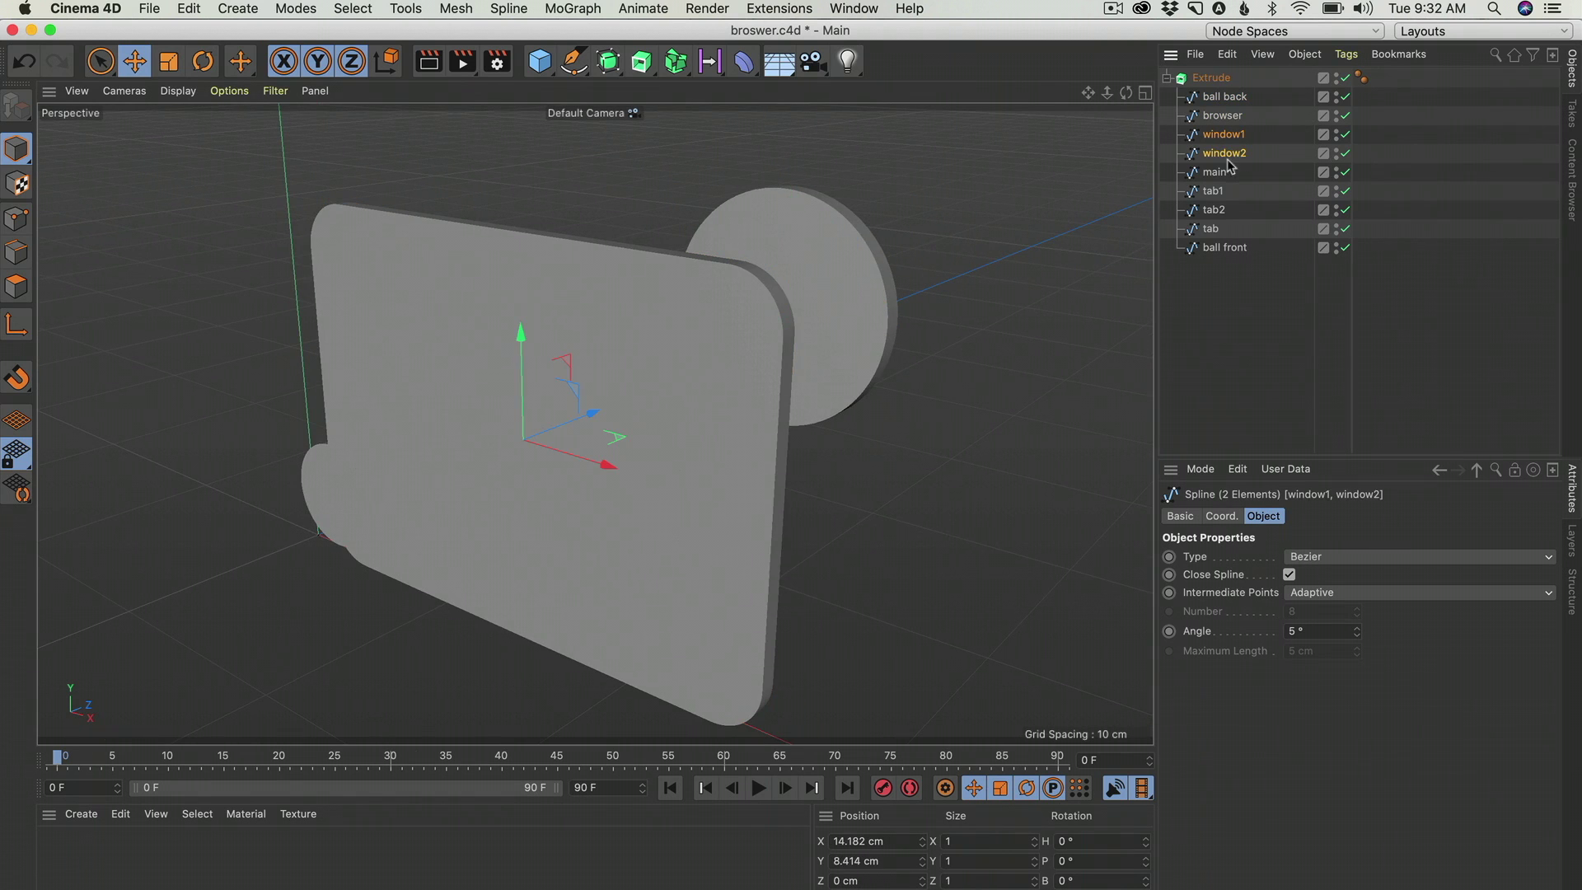
left_click_drag(579, 417, 742, 486)
left_click(1224, 134)
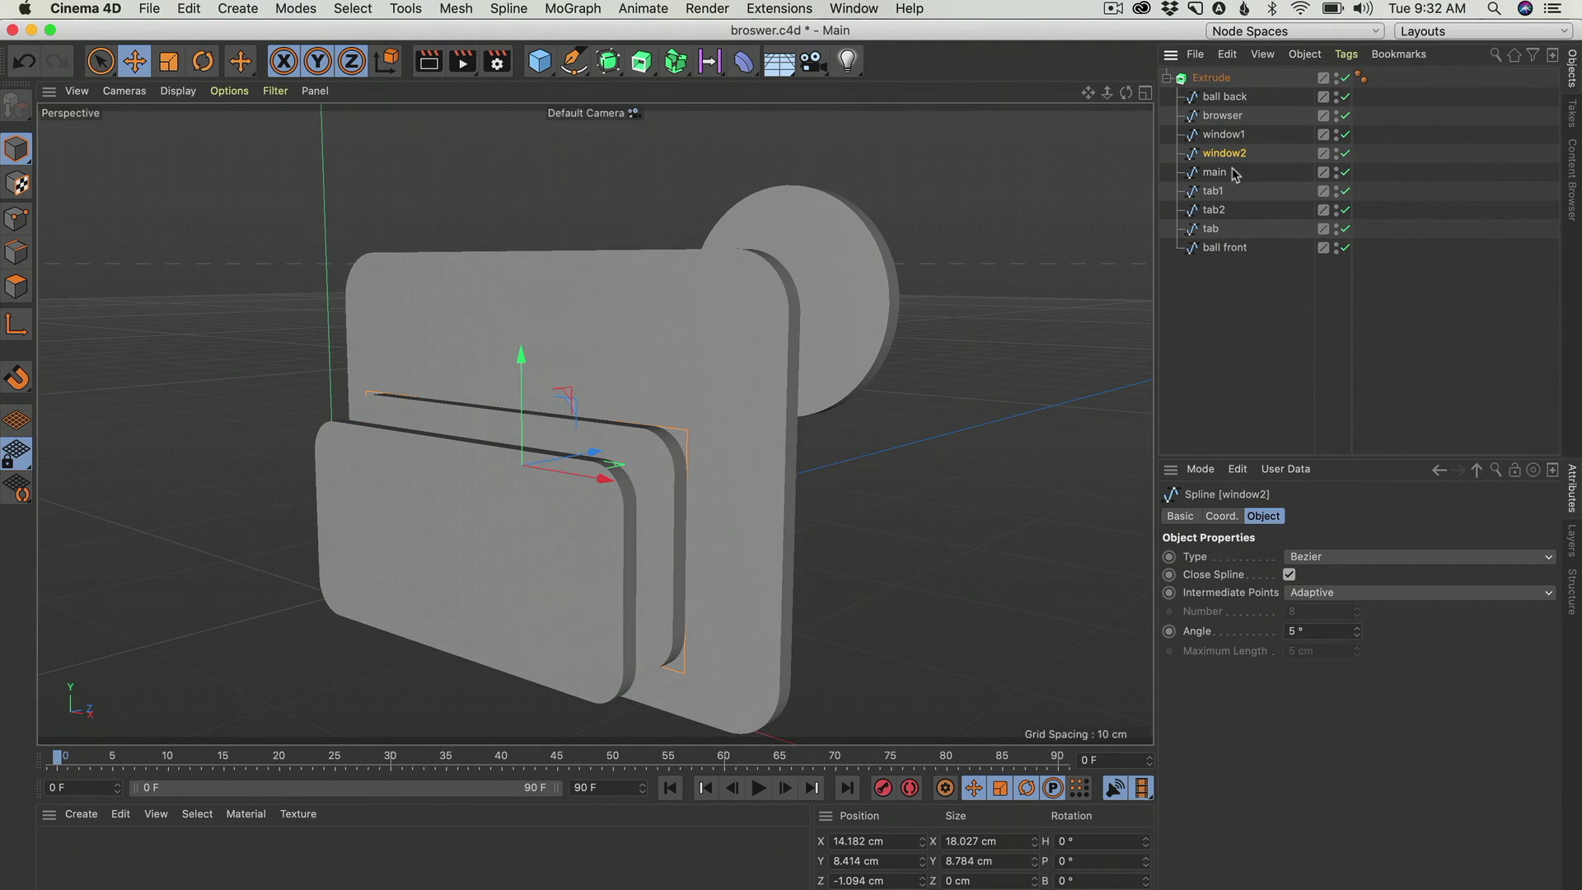
Move the ball front spline along Z in front of the window panels, to about -4 cm.
left_click(1224, 247)
left_click_drag(383, 557, 404, 550)
left_click_drag(404, 550, 354, 528, "alt")
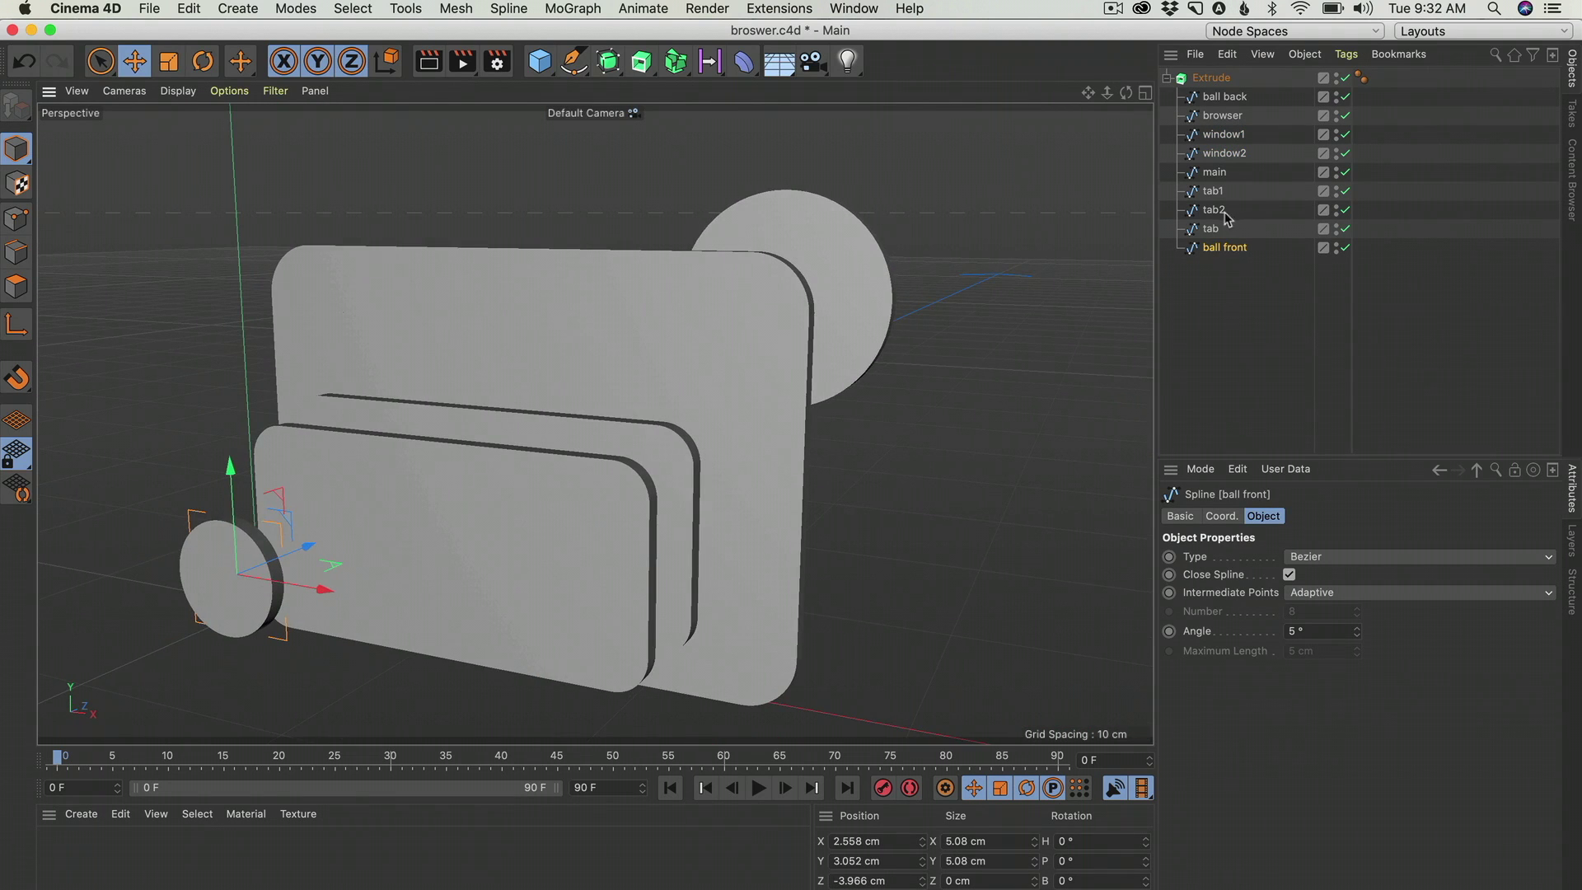
Move the tab spline slightly forward along Z so it stands out from the browser panel.
left_click(1210, 229)
left_click_drag(583, 332, 601, 289, "alt")
left_click_drag(608, 282, 766, 428)
Move the main, tab1 and tab2 splines together along Z to about -0.9 cm, in front of the tab strip.
left_click(1214, 171)
left_click(1213, 210, "shift")
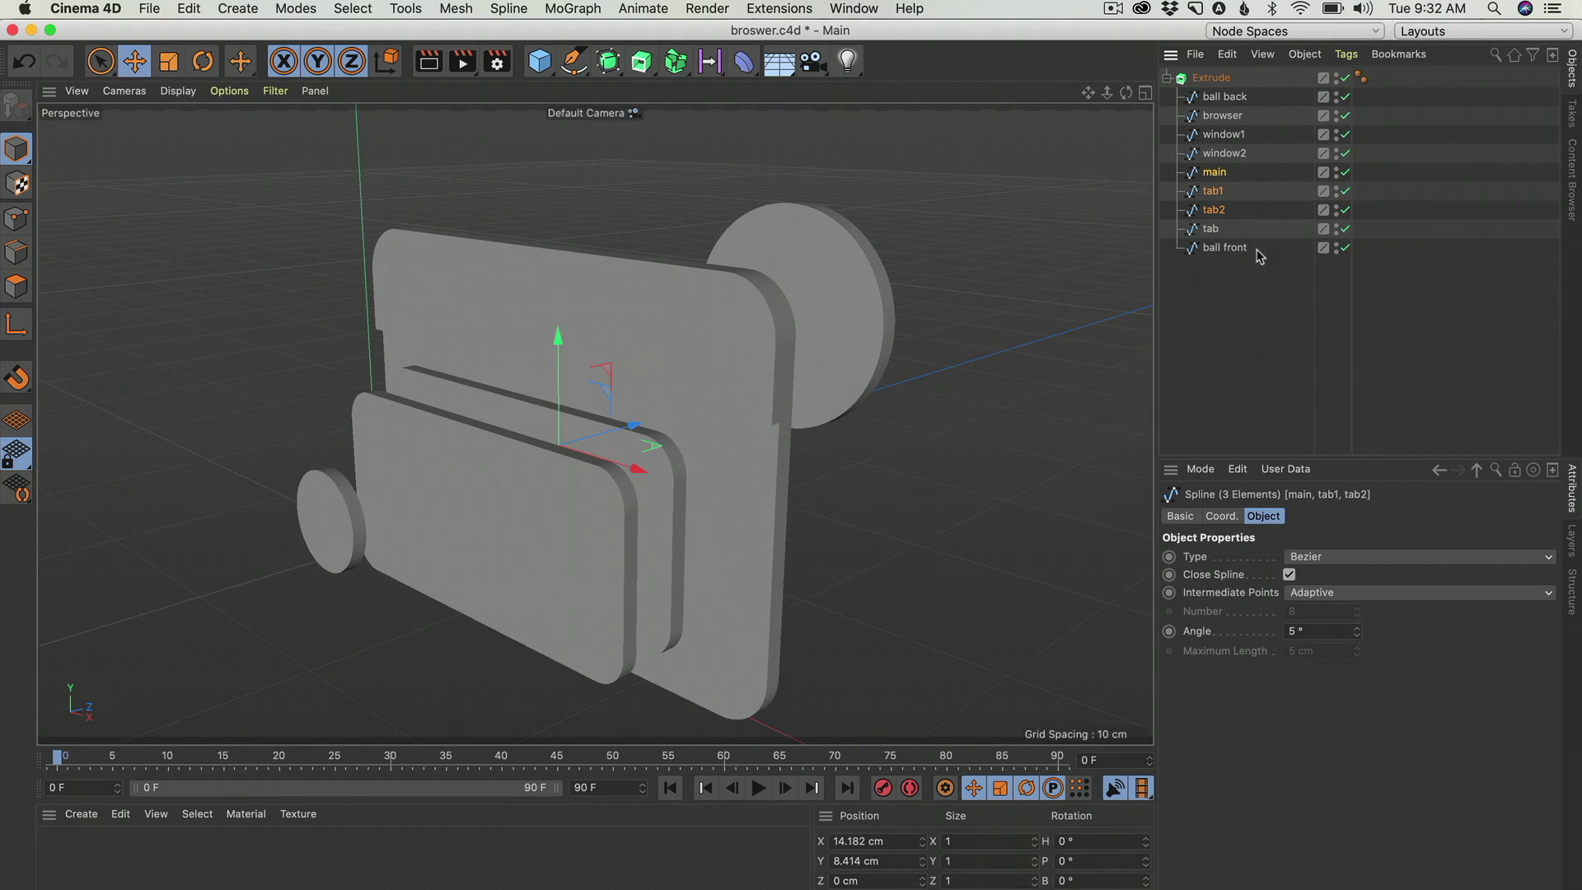
left_click_drag(615, 427, 625, 438)
Switch to Chrome to compare the model with the reference browser illustration, and put the window away.
key("super+Tab")
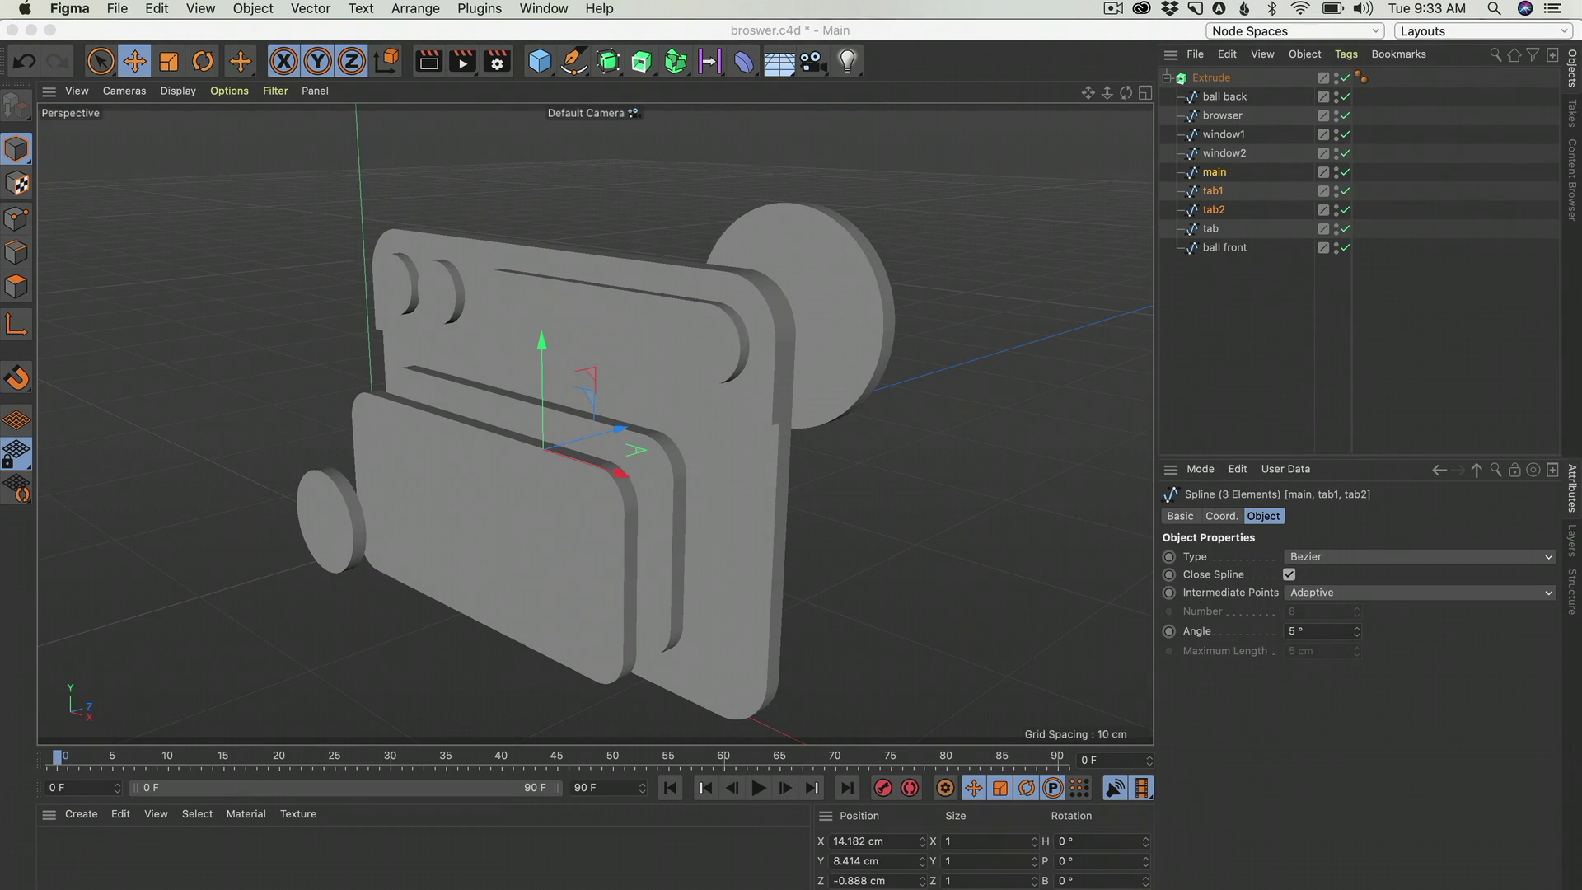
key("super+Tab")
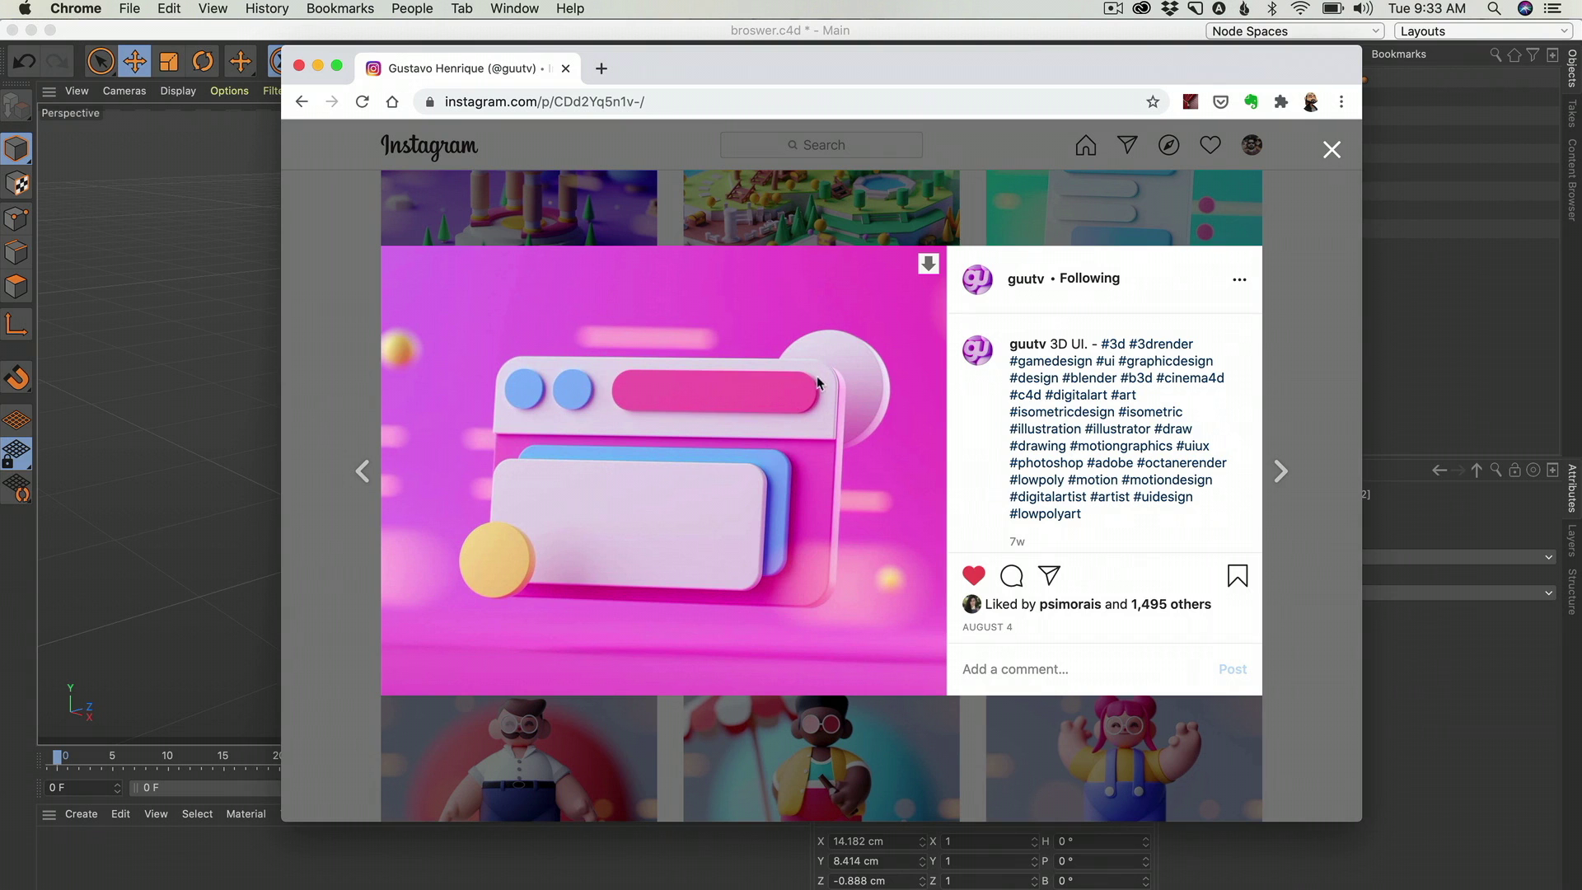
left_click_drag(838, 72, 1252, 95)
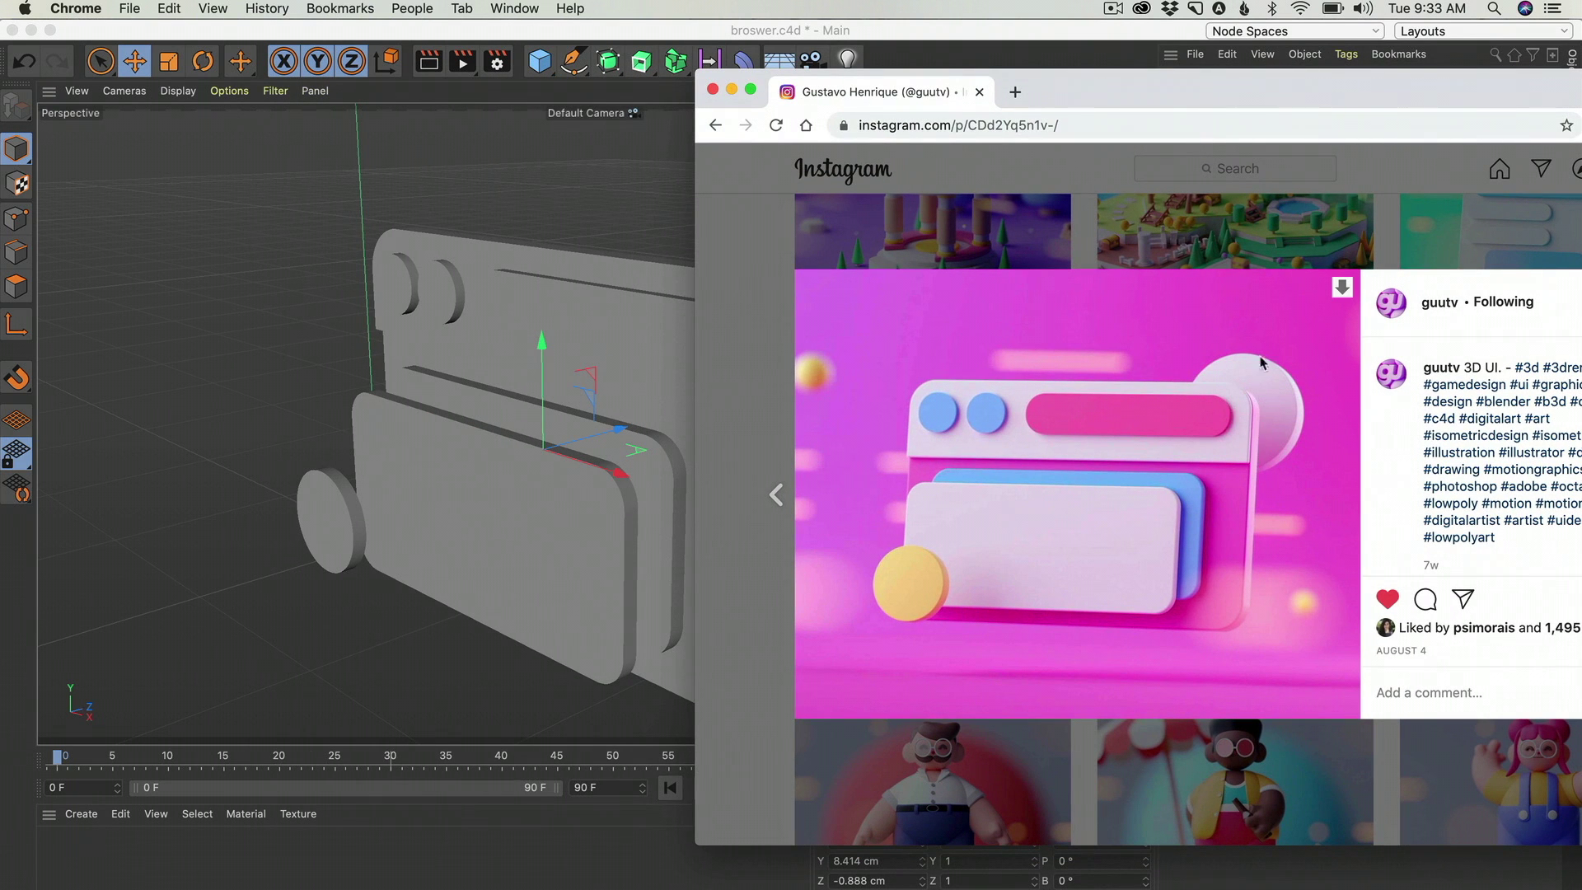
double_click(1207, 92)
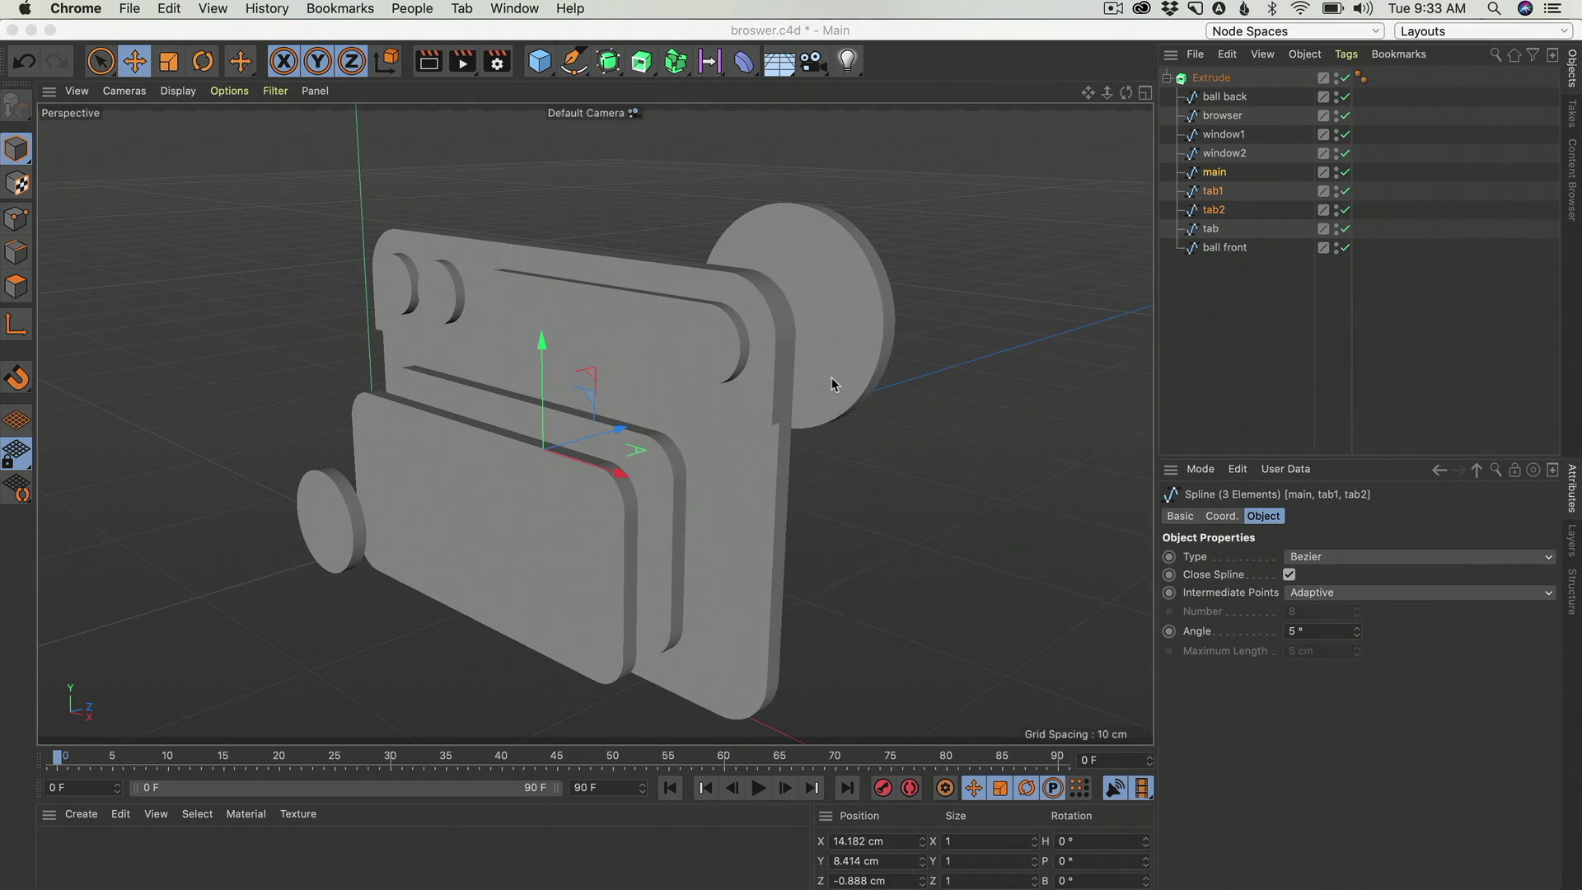
Render a preview of the extruded browser model in the perspective view.
left_click_drag(832, 378, 811, 403, "alt")
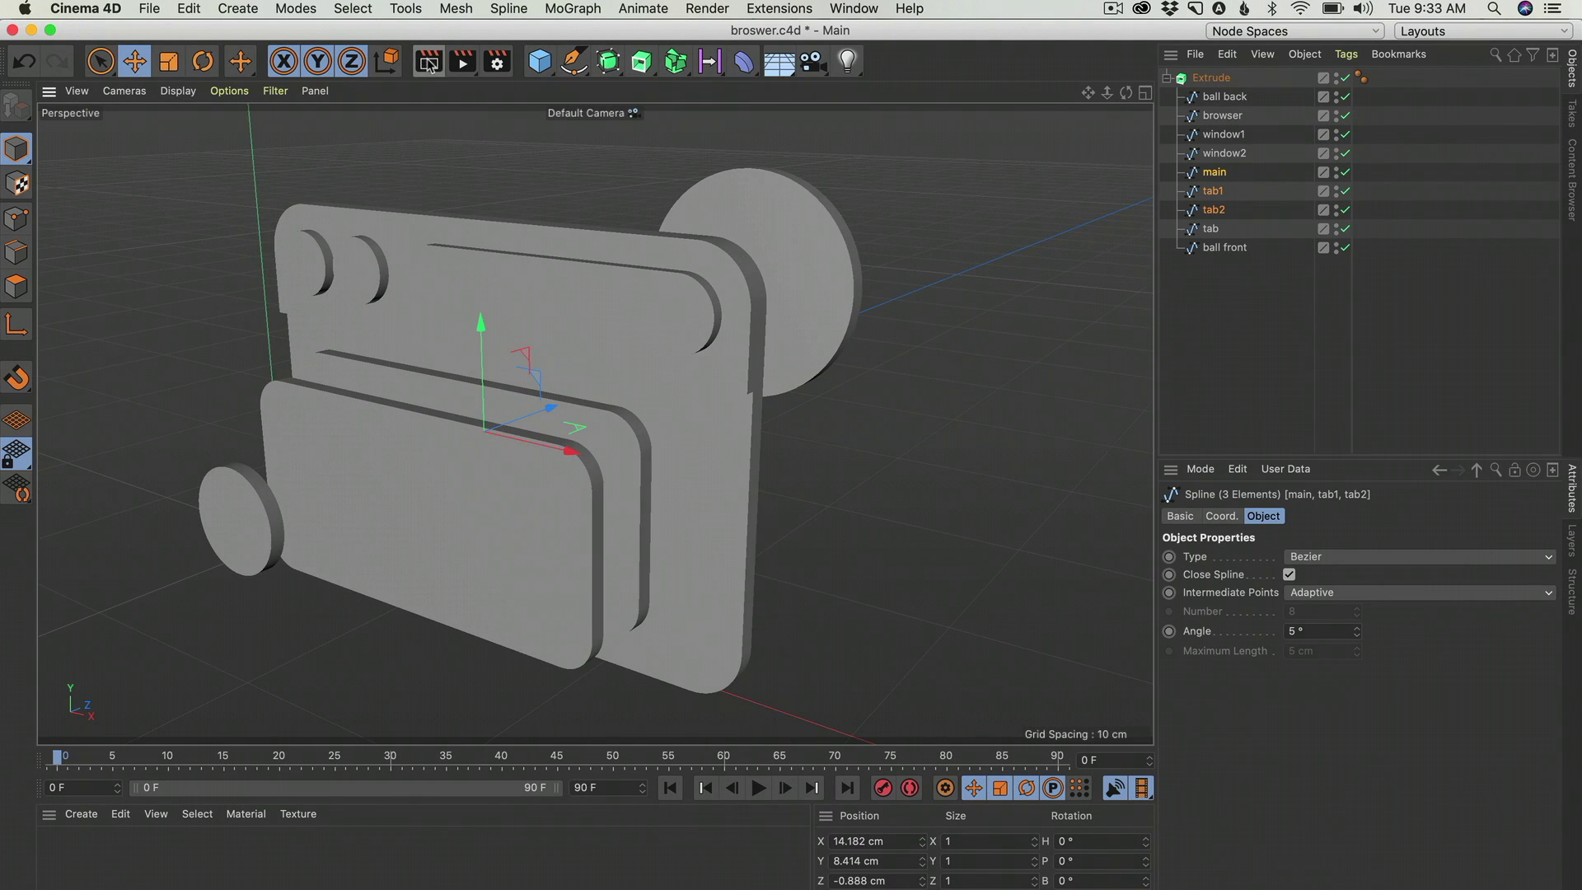
left_click(428, 65)
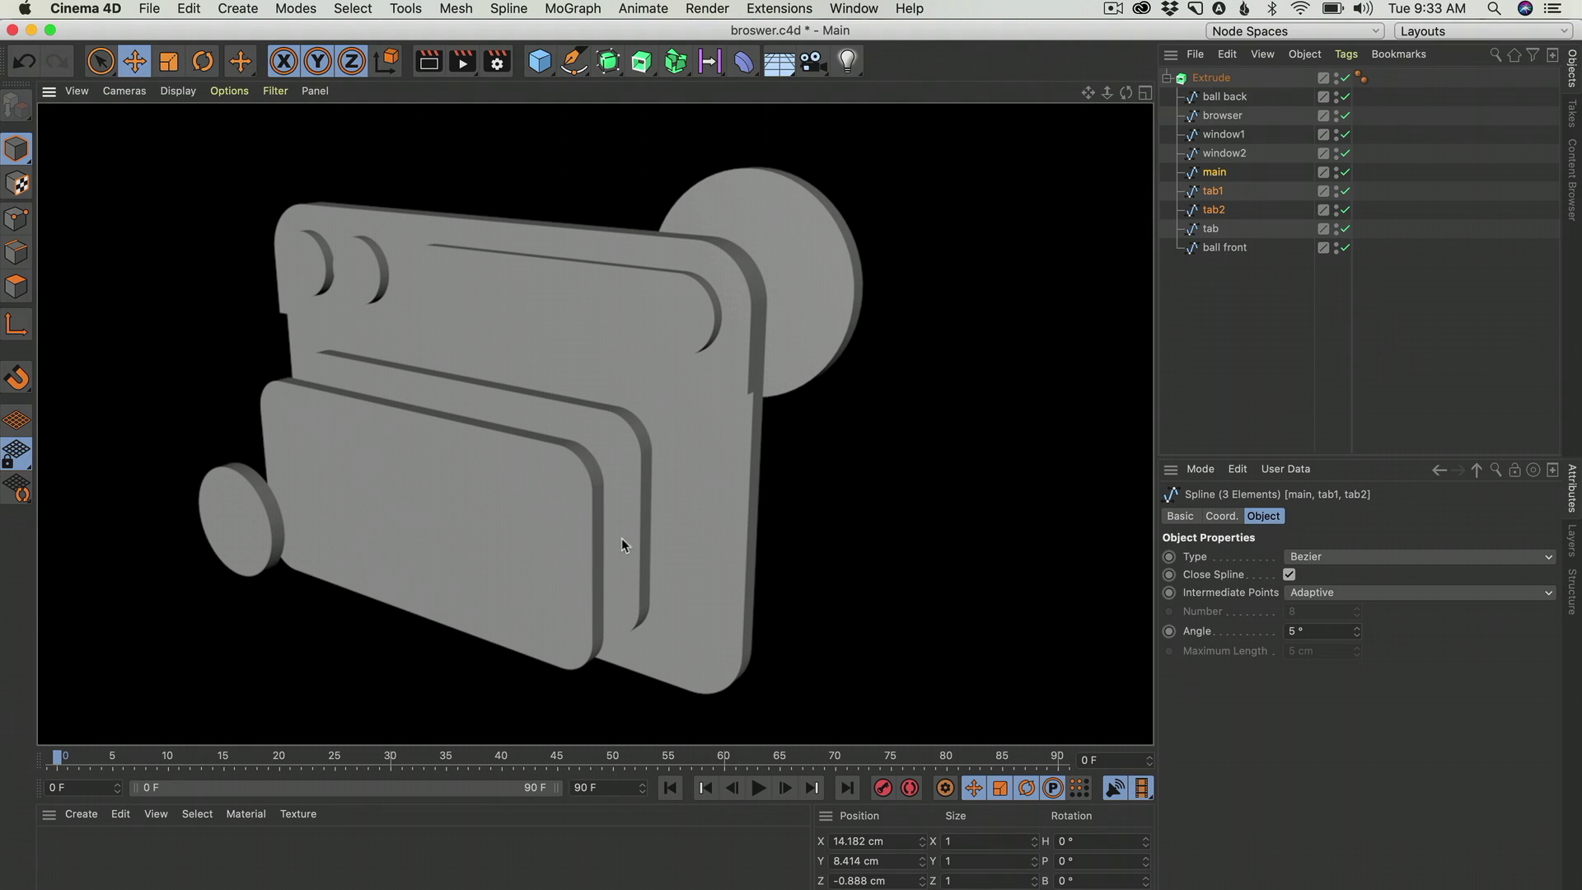
left_click(1236, 271)
Select the Extrude object and open its cap settings.
left_click(1209, 77)
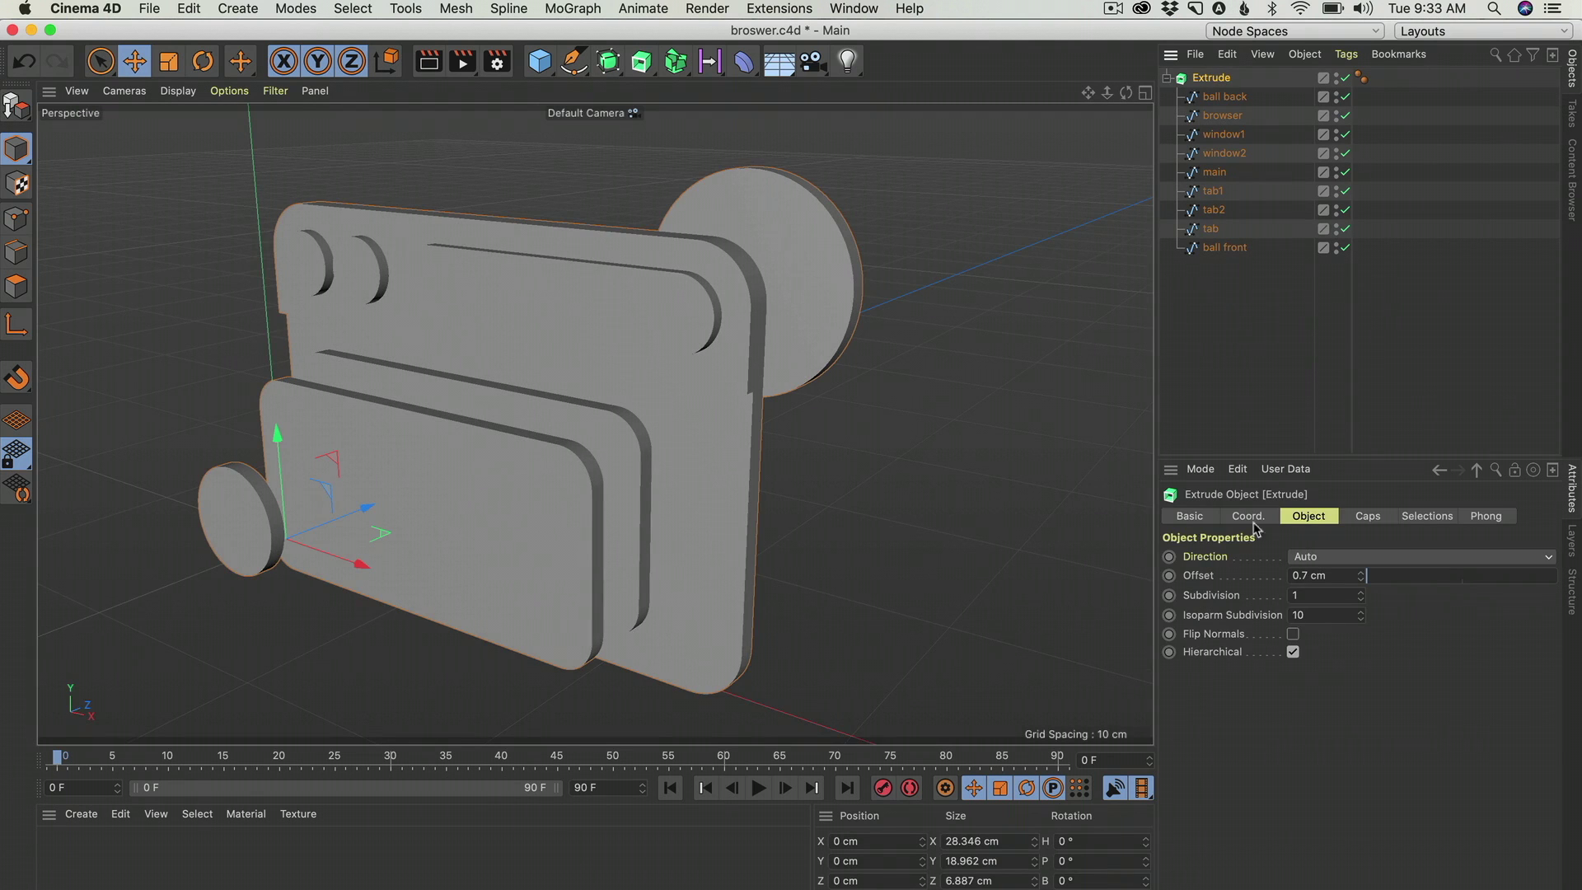
left_click(1367, 516)
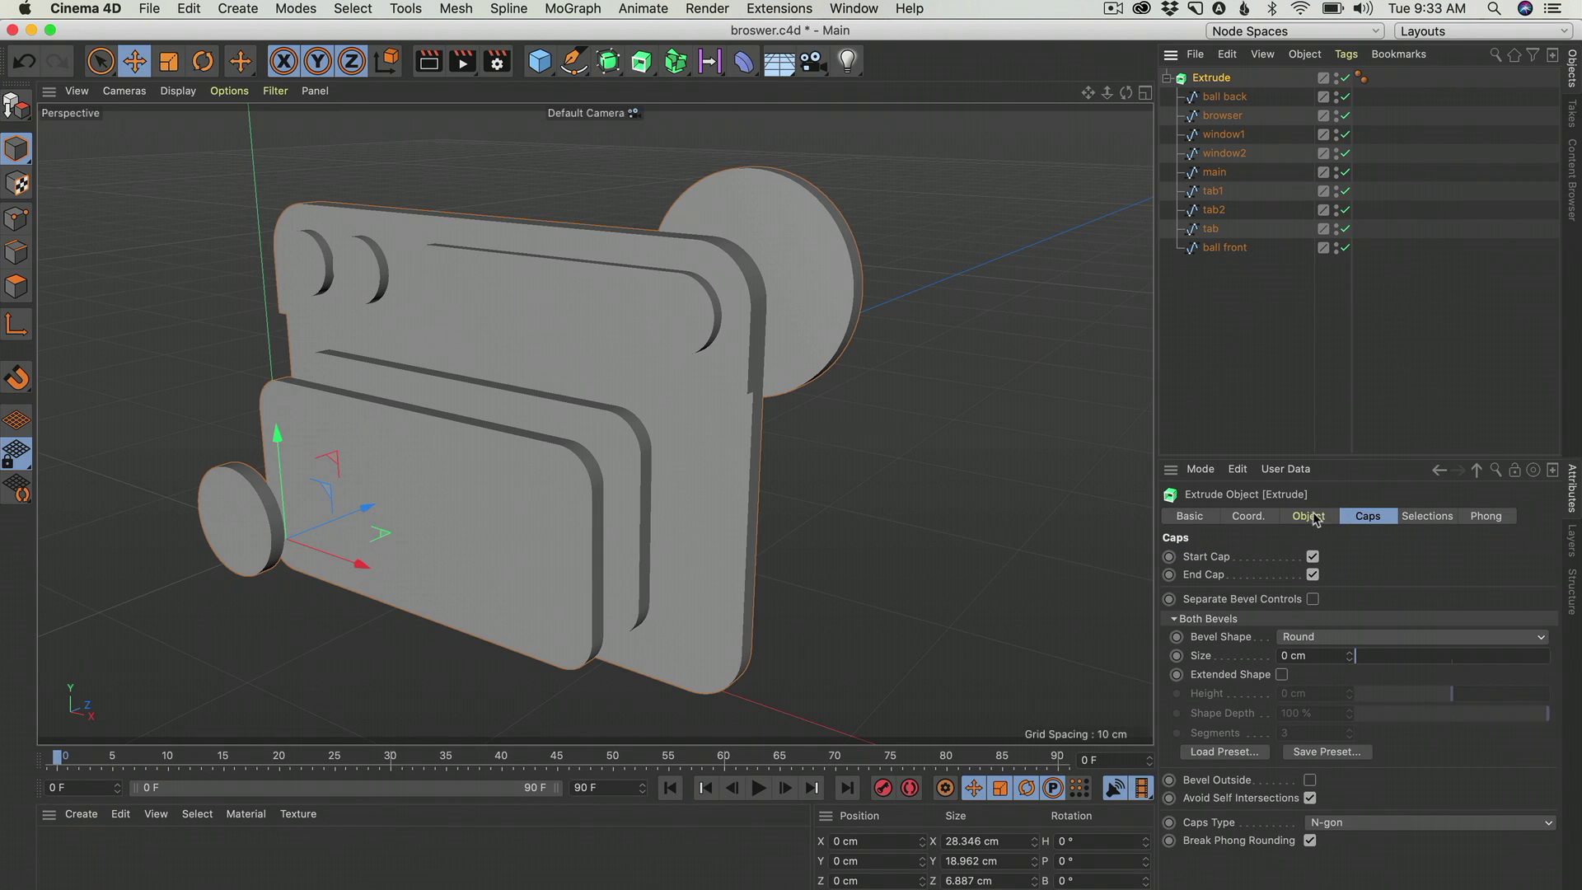
left_click(1315, 517)
left_click(1369, 517)
Turn the Extrude object's start and end caps off and back on to compare the effect.
left_click_drag(1313, 558, 1312, 575)
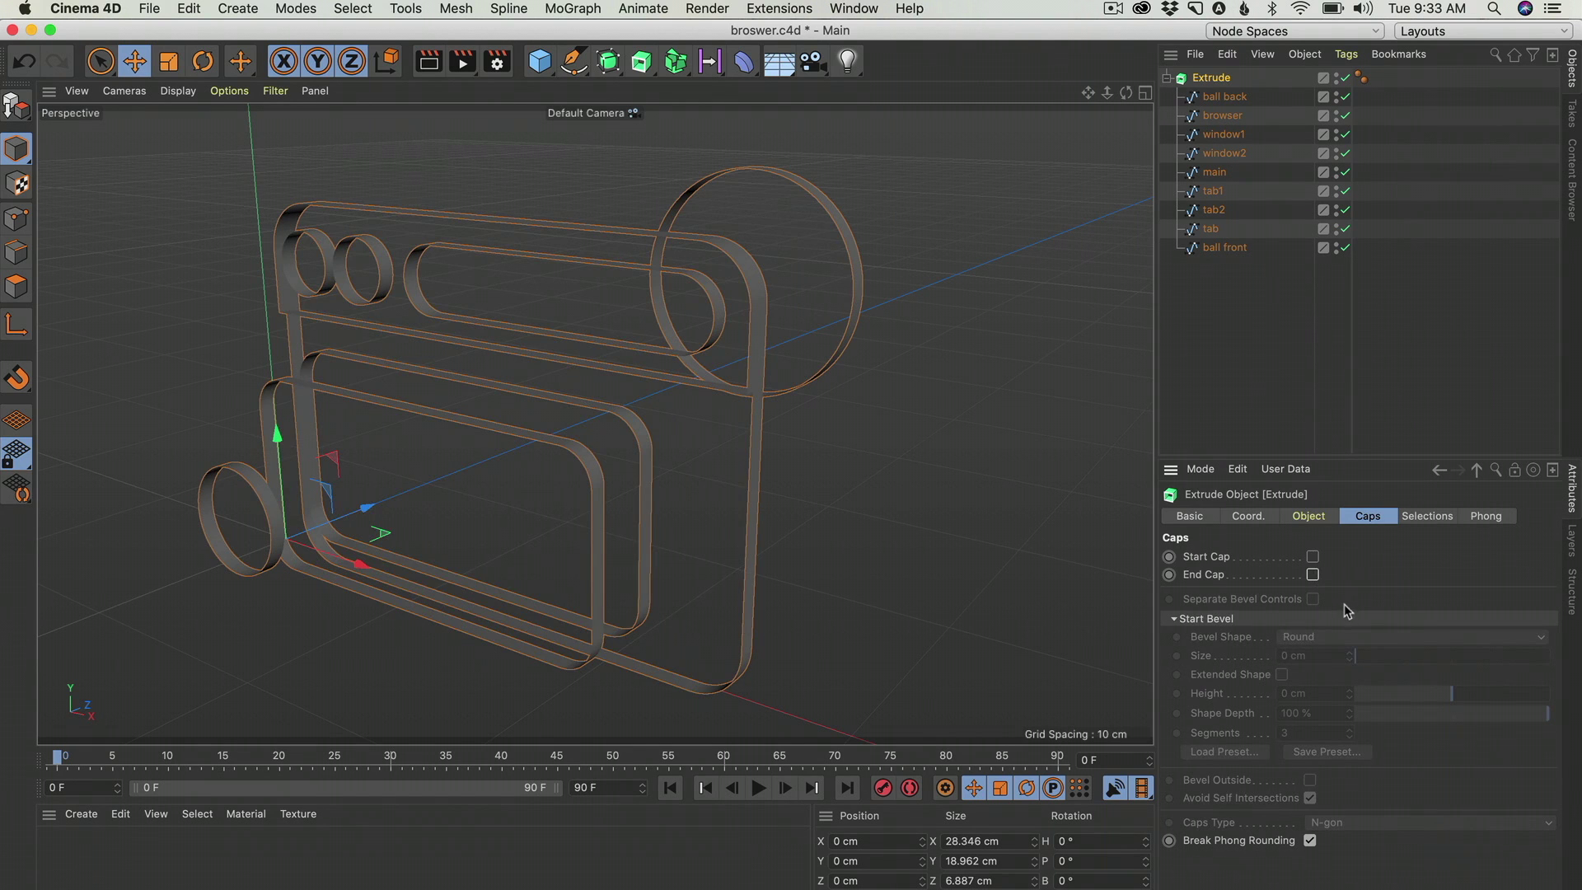
left_click(1313, 557)
left_click(1313, 574)
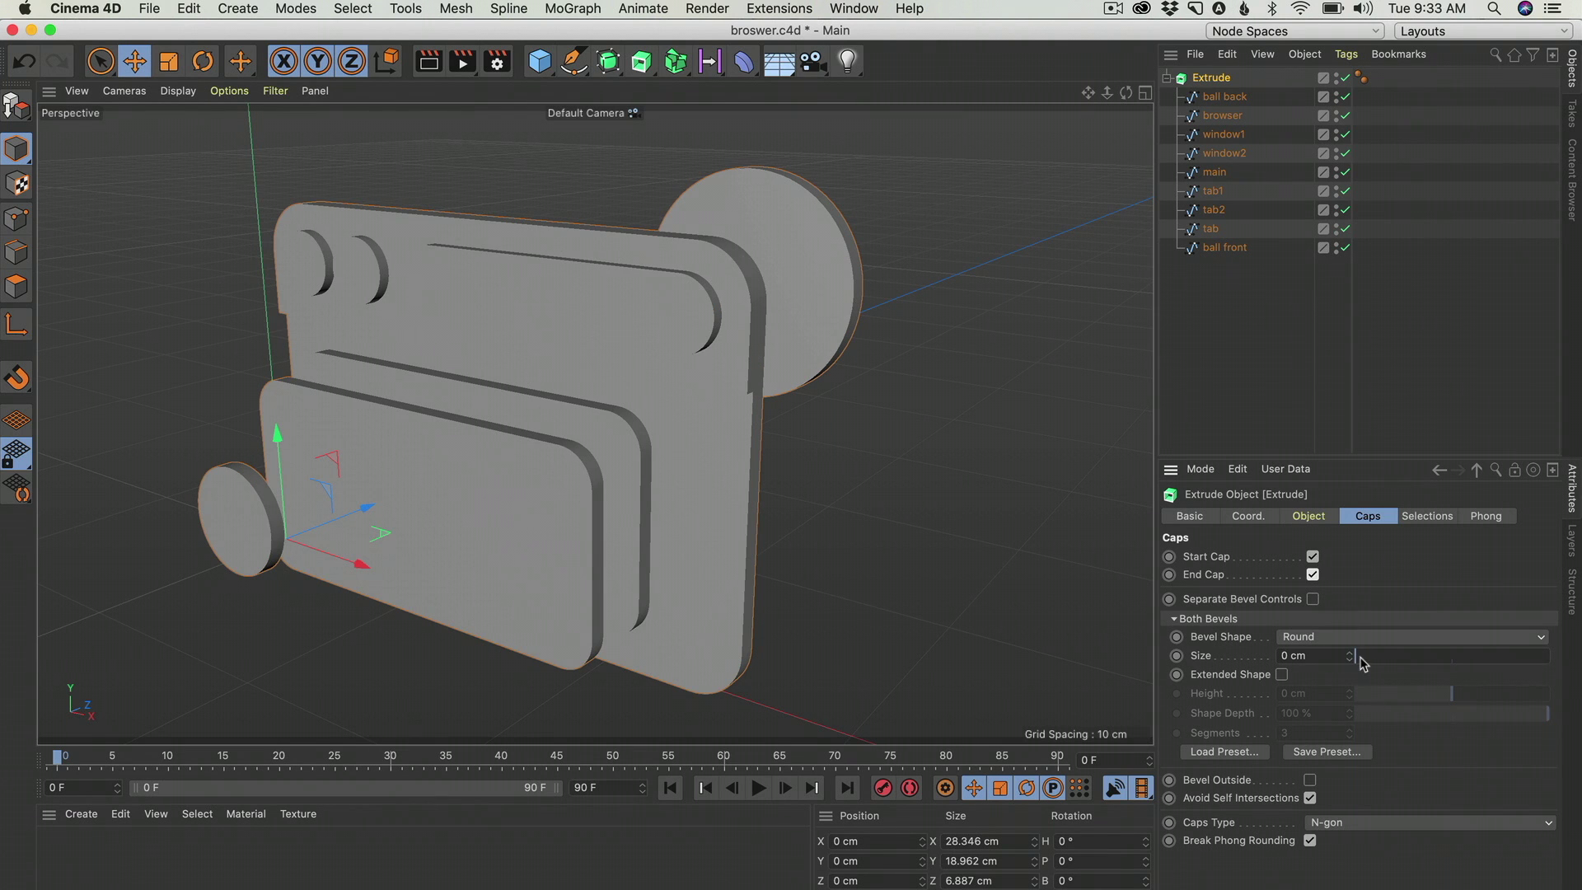
Set the round bevel size on the Extrude object's caps to 0.1 cm and check the edges.
left_click_drag(1360, 663, 1308, 588)
type(".1")
key("Return")
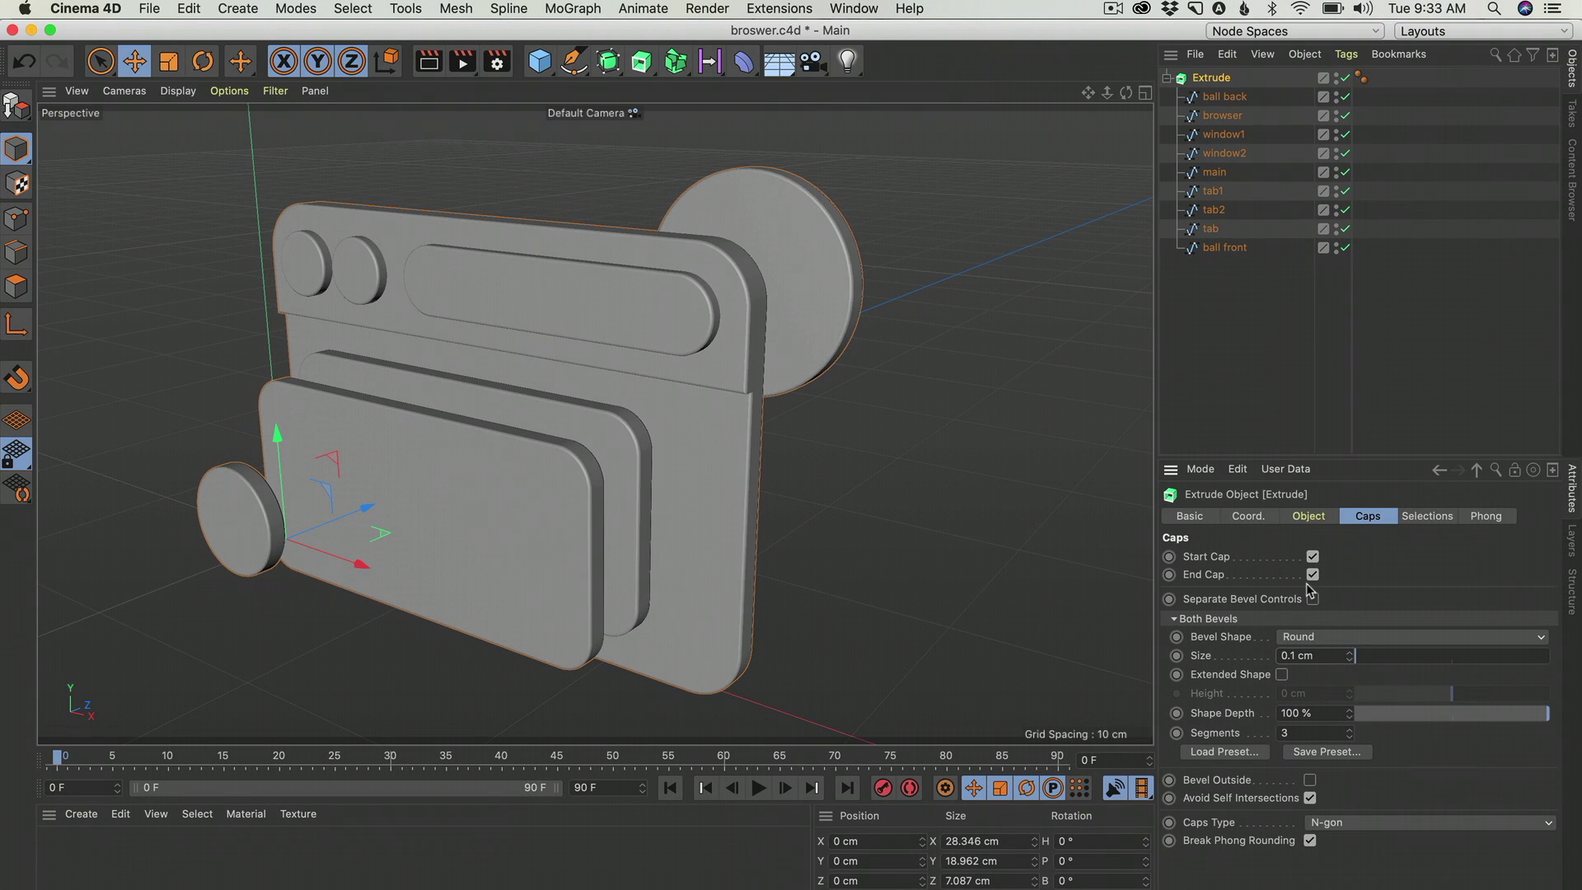
left_click(809, 437)
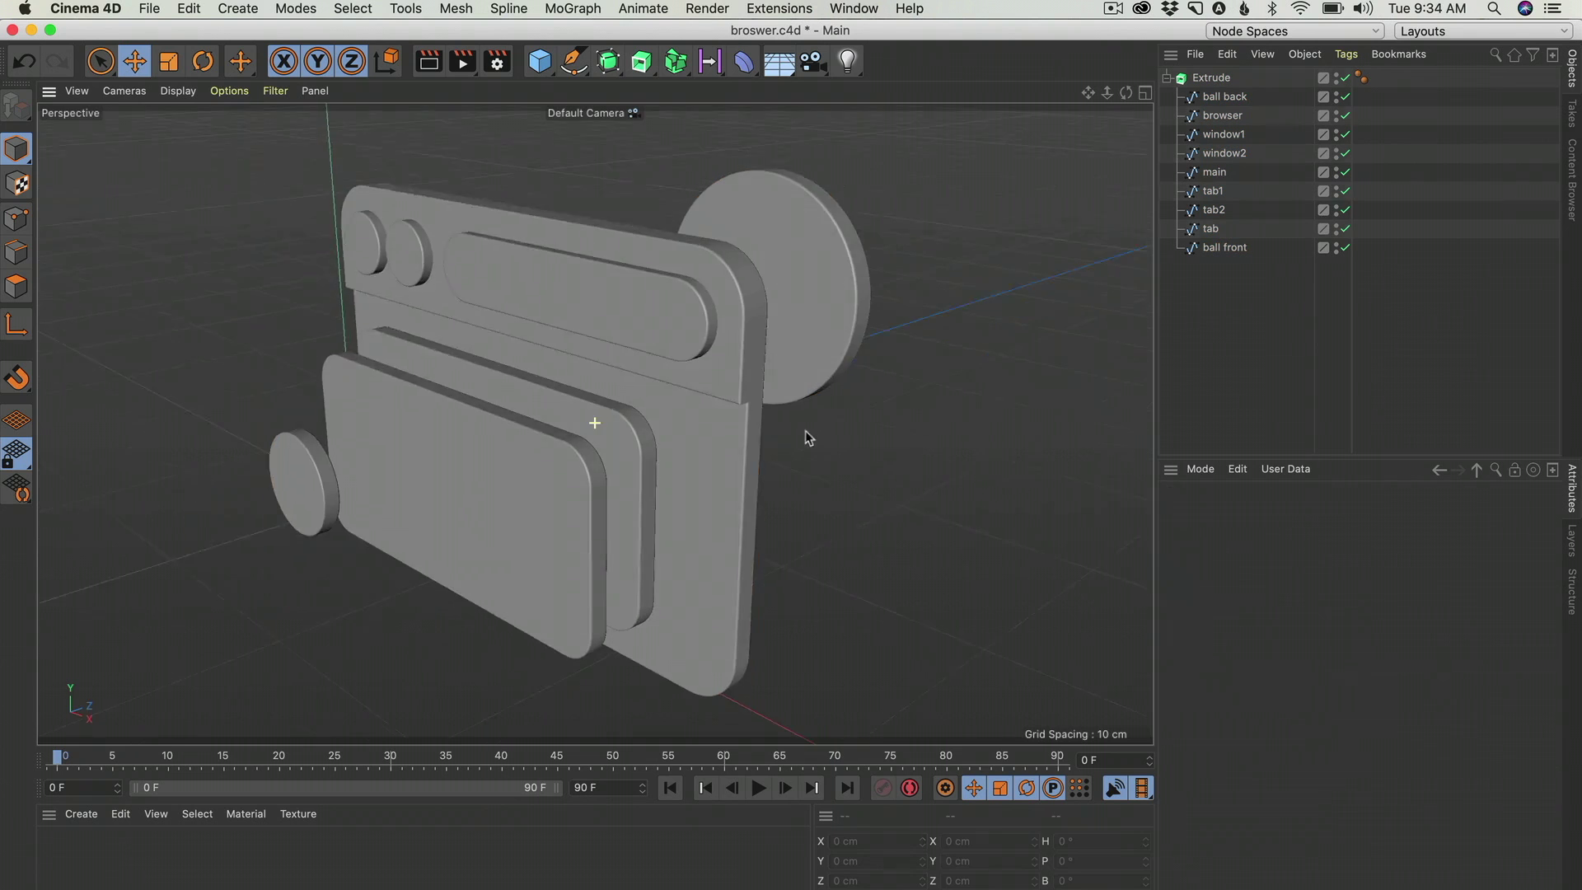
left_click_drag(809, 438, 815, 472, "alt")
mouse_move(705, 392)
left_mouse_down("alt")
mouse_move(742, 398)
mouse_move(699, 444)
mouse_move(739, 399)
mouse_move(706, 392)
mouse_move(653, 452)
mouse_move(684, 427)
mouse_move(726, 427)
left_mouse_up("alt")
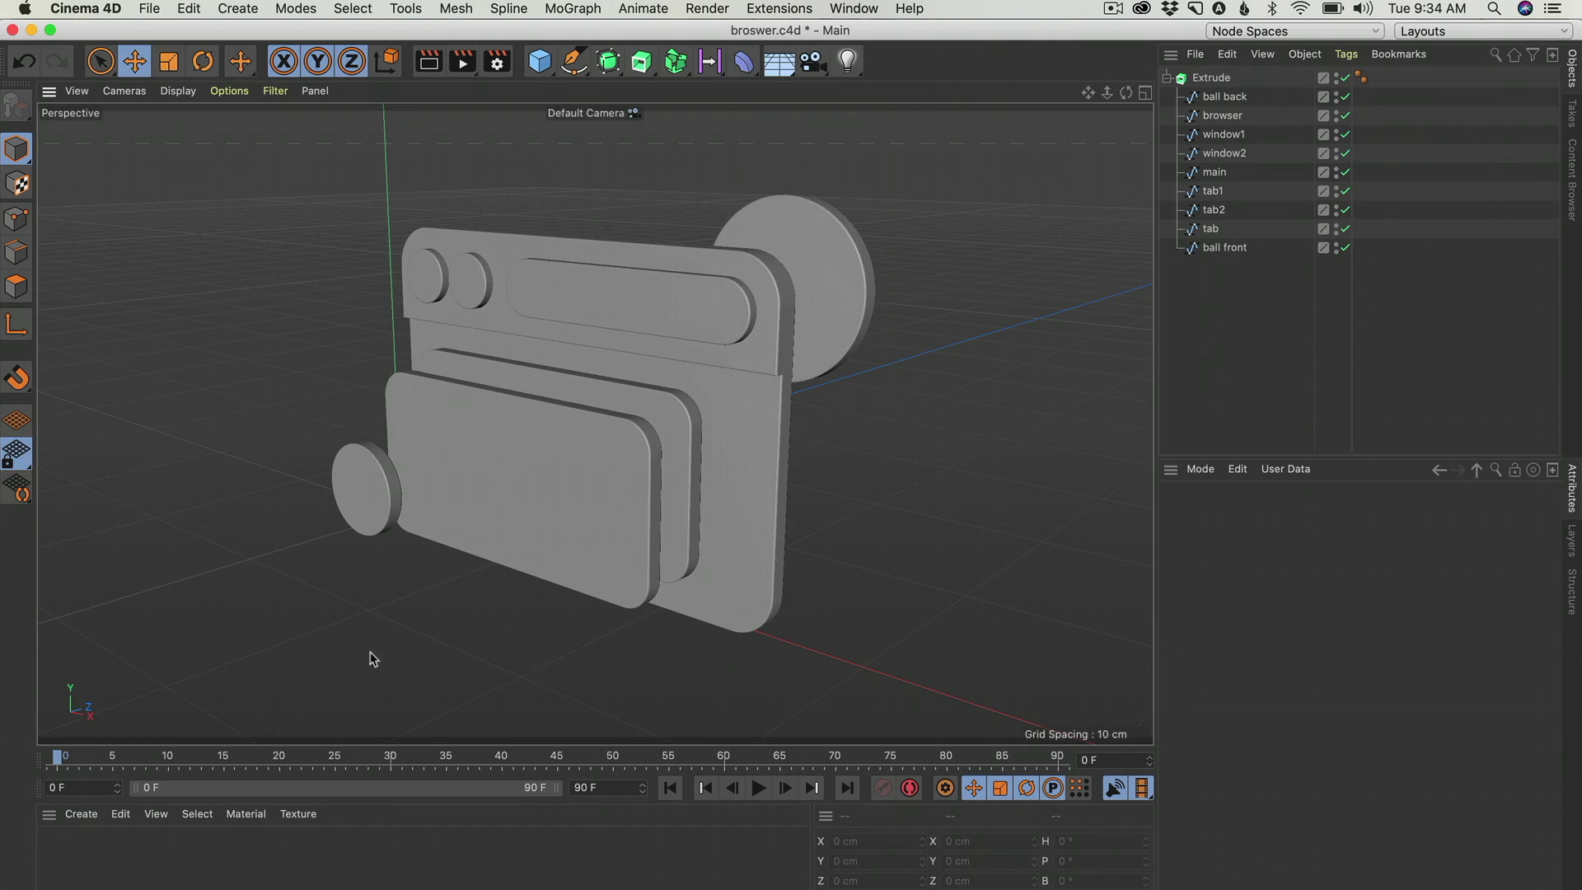
Reduce the Extrude object's bevel size to 0.07 cm, make it editable and expand the resulting hierarchy.
left_click(1183, 79)
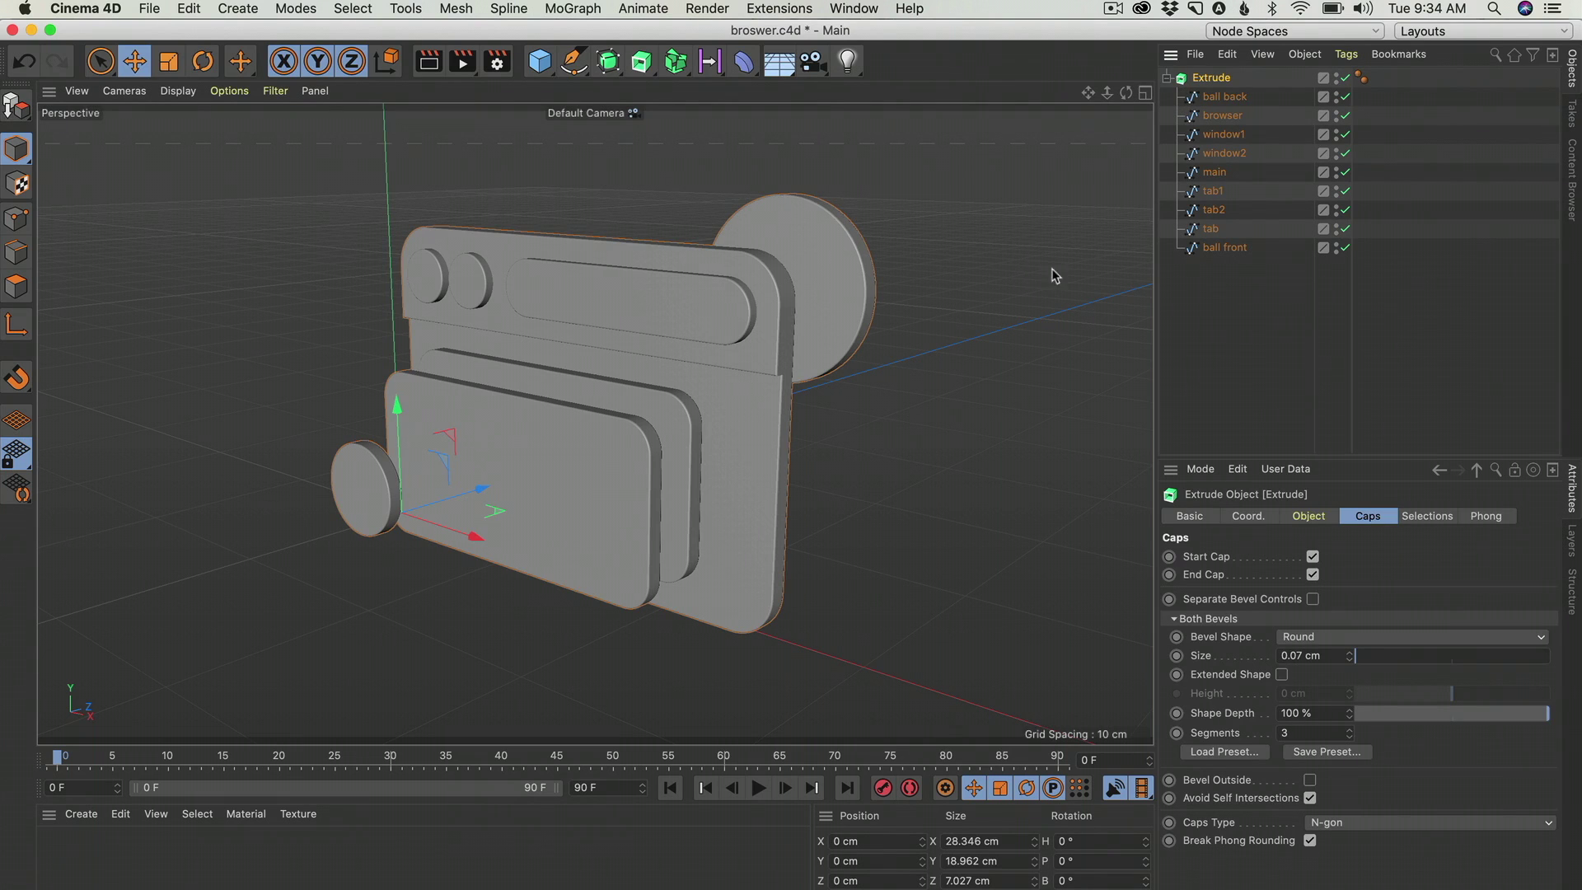
left_click(14, 107)
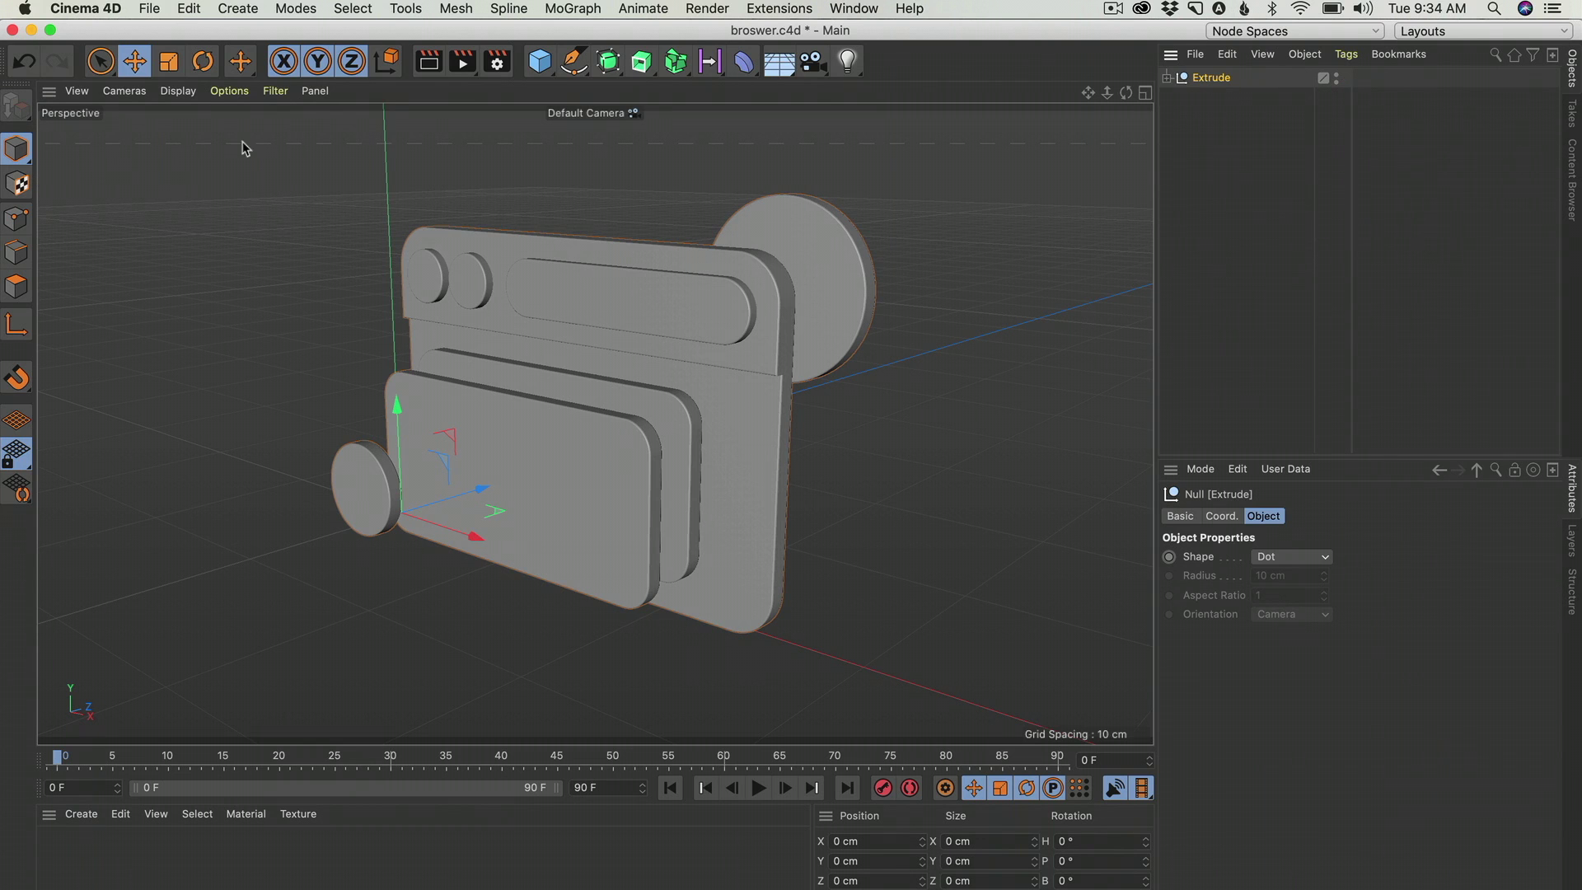
left_click(1166, 77)
left_click(1177, 96)
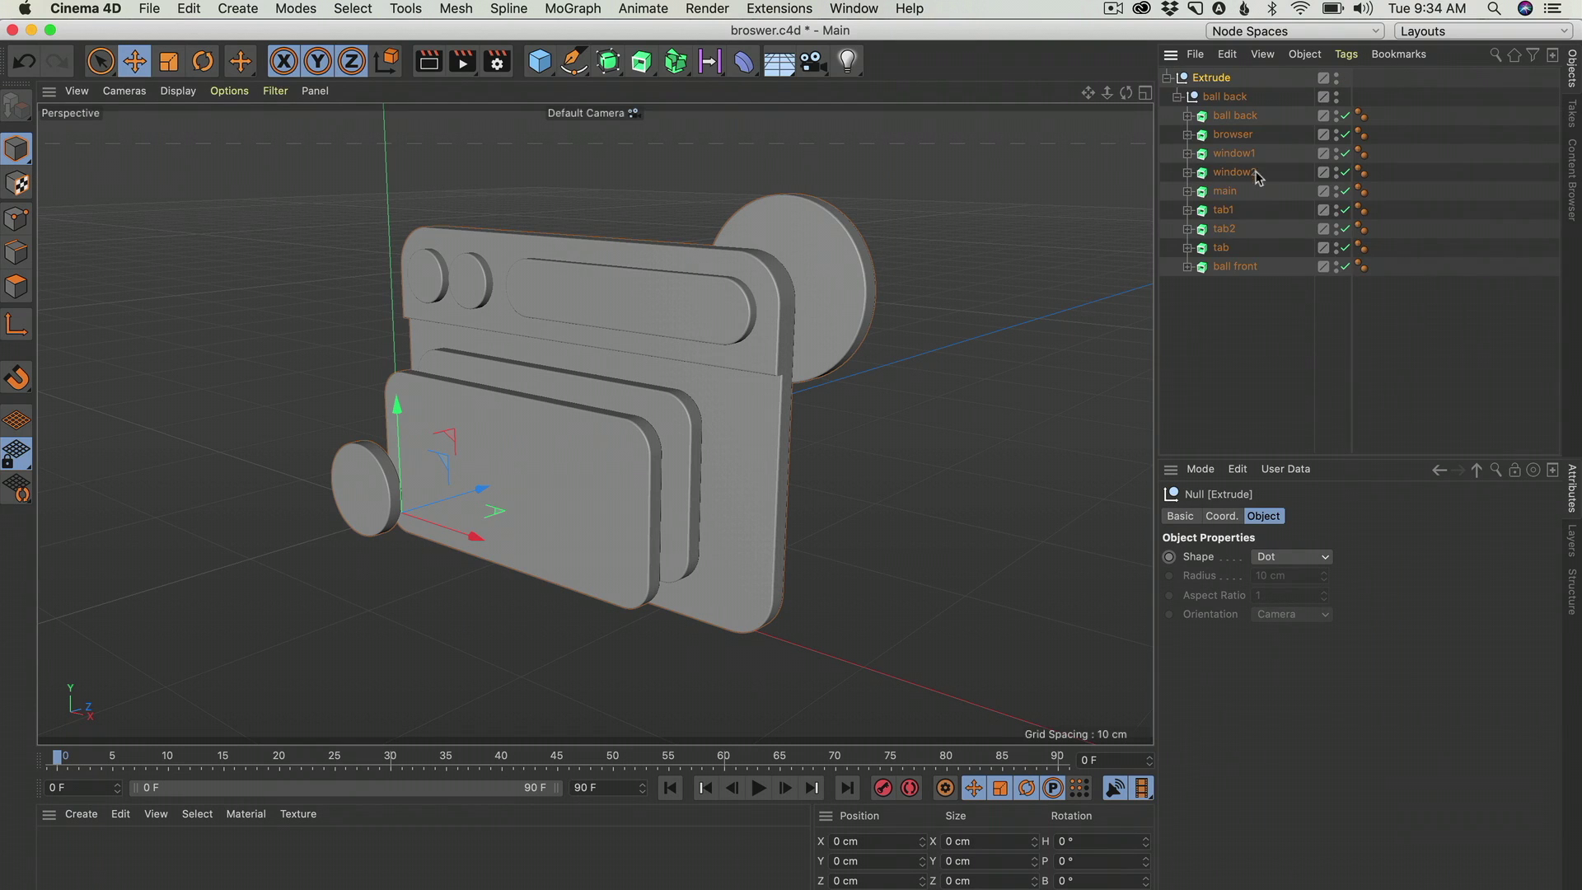
Examine the splines nested inside the ball front, tab and tab2 extrudes, and collapse them again.
left_click(1187, 267)
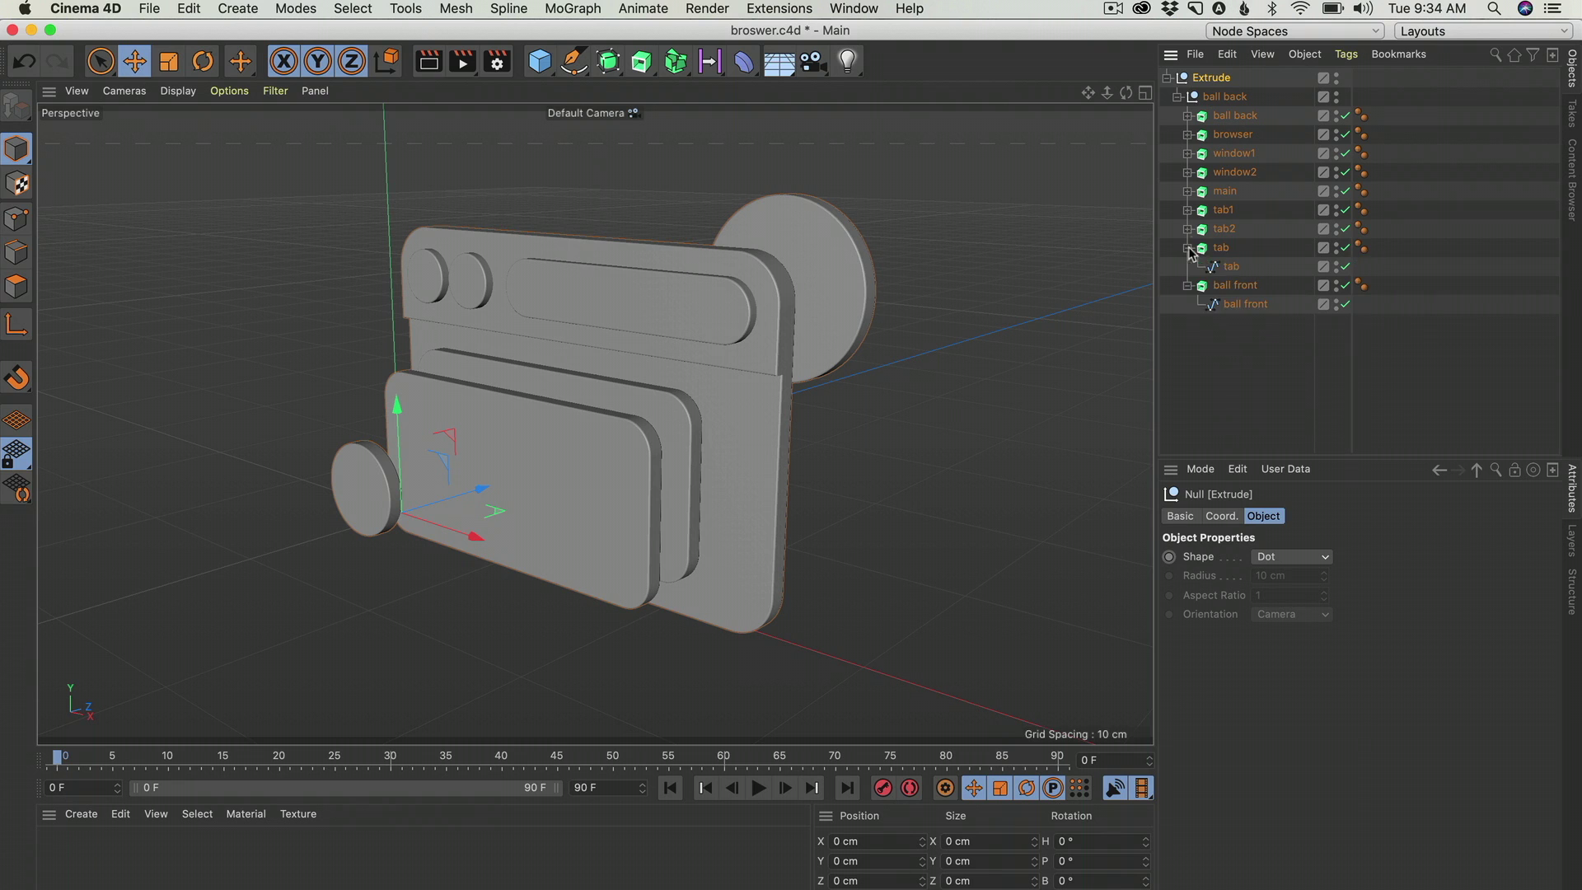
left_click(1187, 247)
left_click(1187, 229)
left_click(1187, 229)
left_click(1187, 248)
left_click(1187, 267)
Ungroup all nine extrude objects, from ball back to ball front, out of their parent nulls.
left_click(1266, 335)
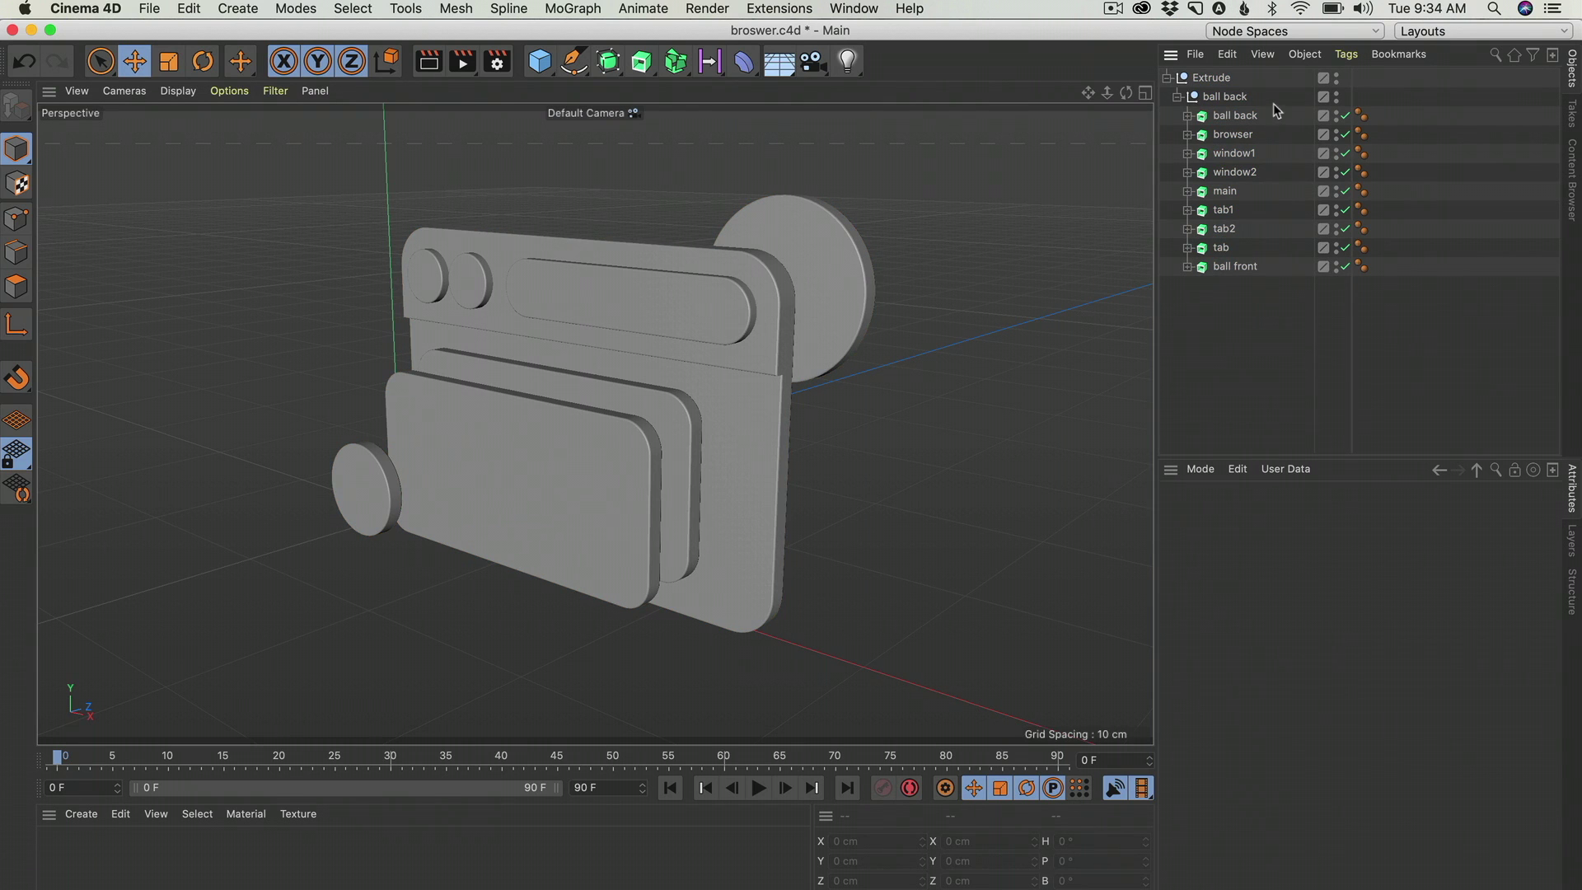
left_click_drag(1272, 117, 1277, 285)
key("shift+g")
Try moving the tab2 disc above the browser panel, and undo the move.
left_click(635, 360)
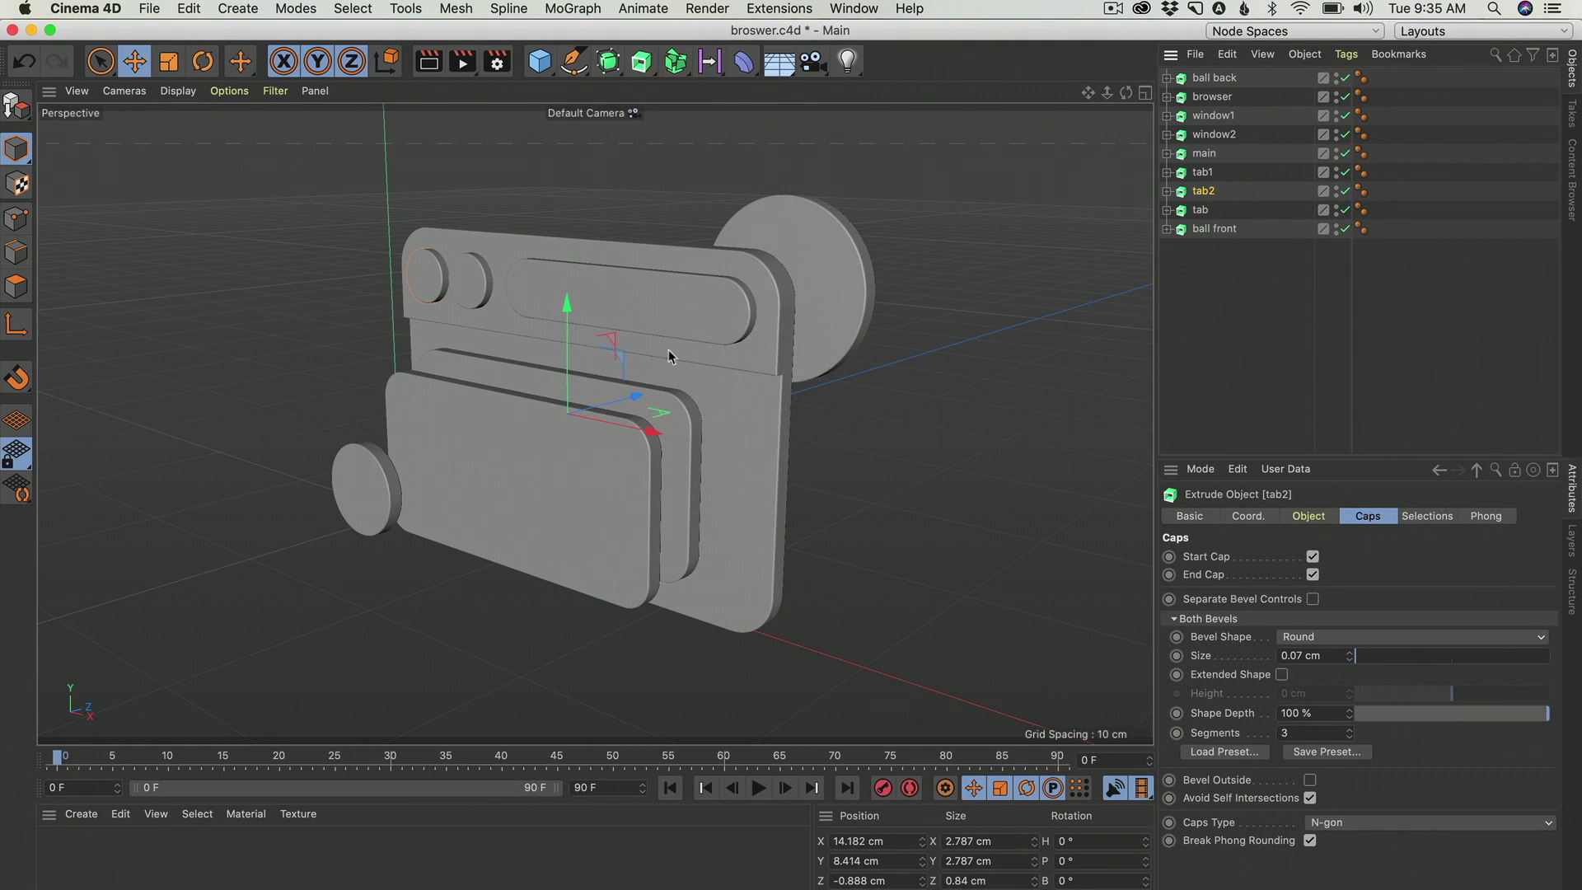
left_click_drag(624, 357, 630, 295)
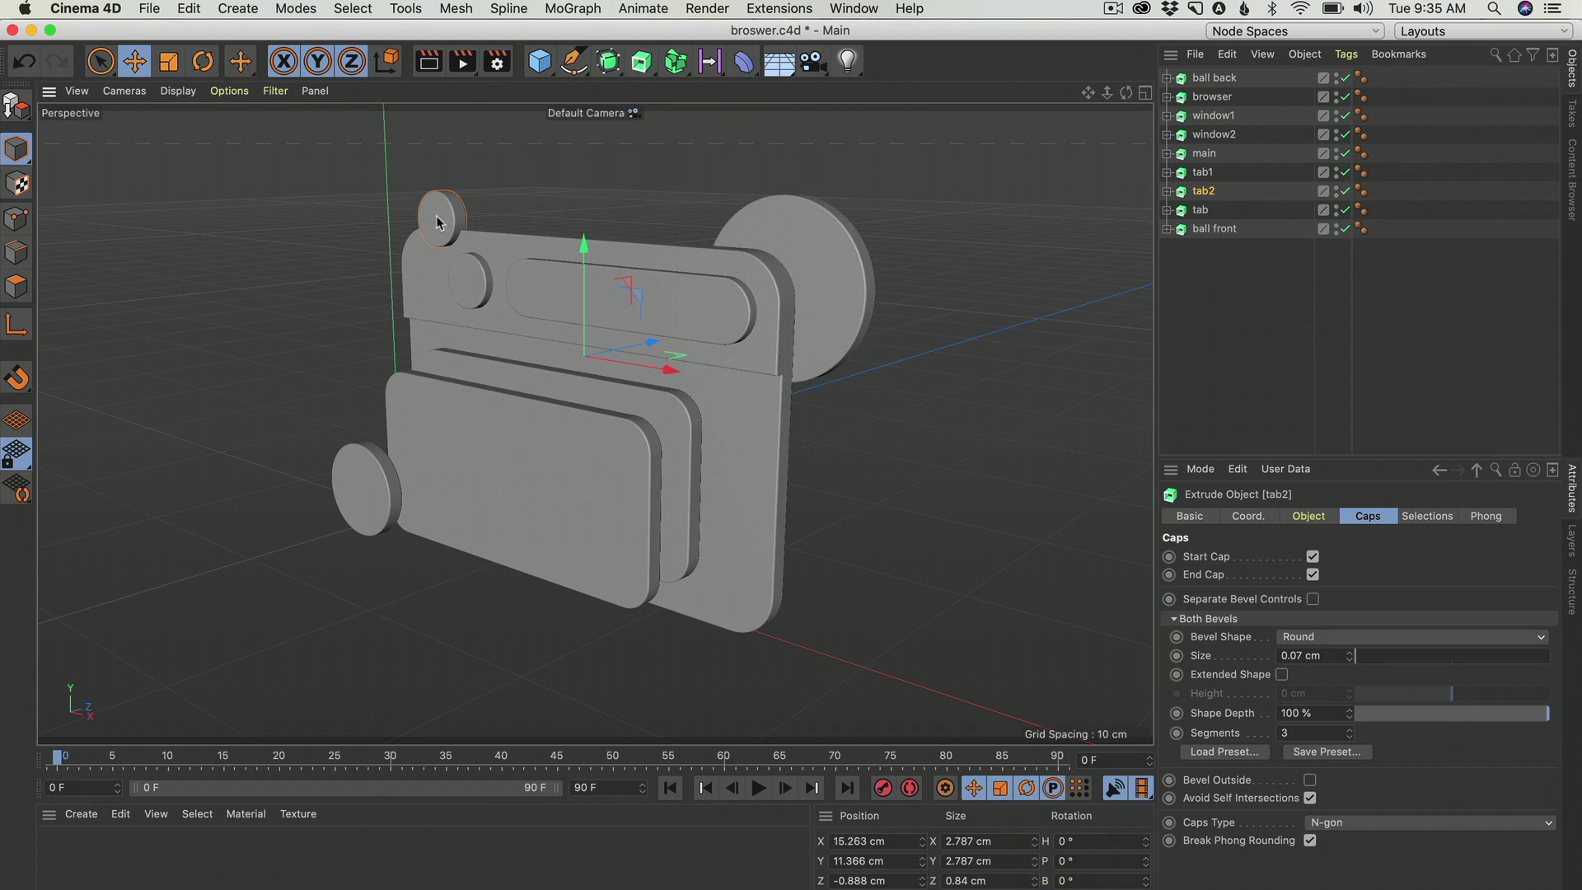
key("super+z")
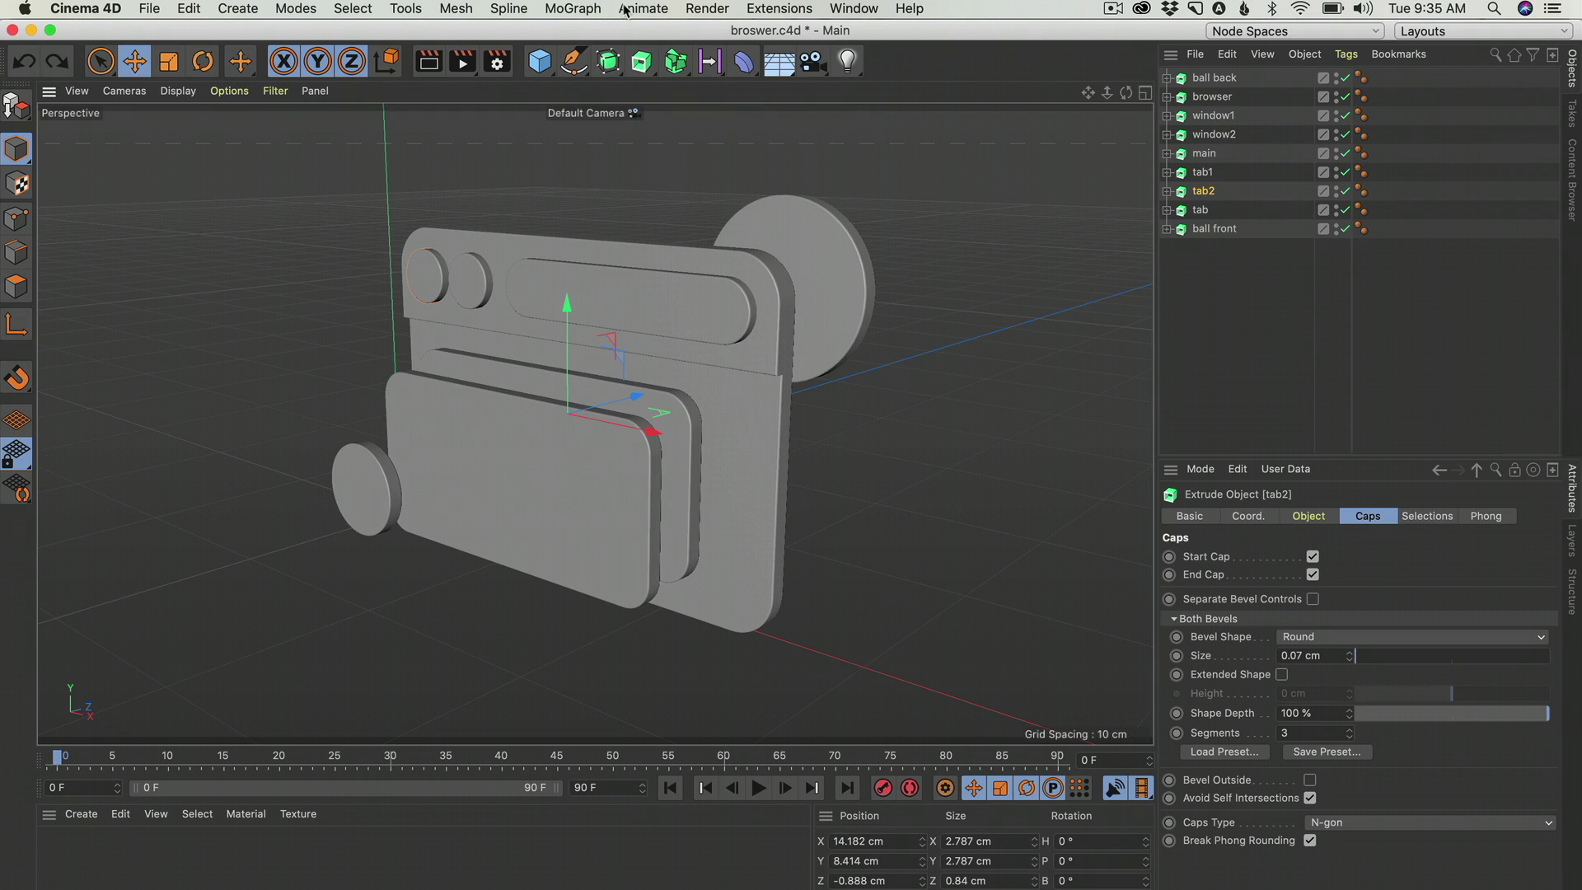
left_click_drag(1220, 298, 1173, 59)
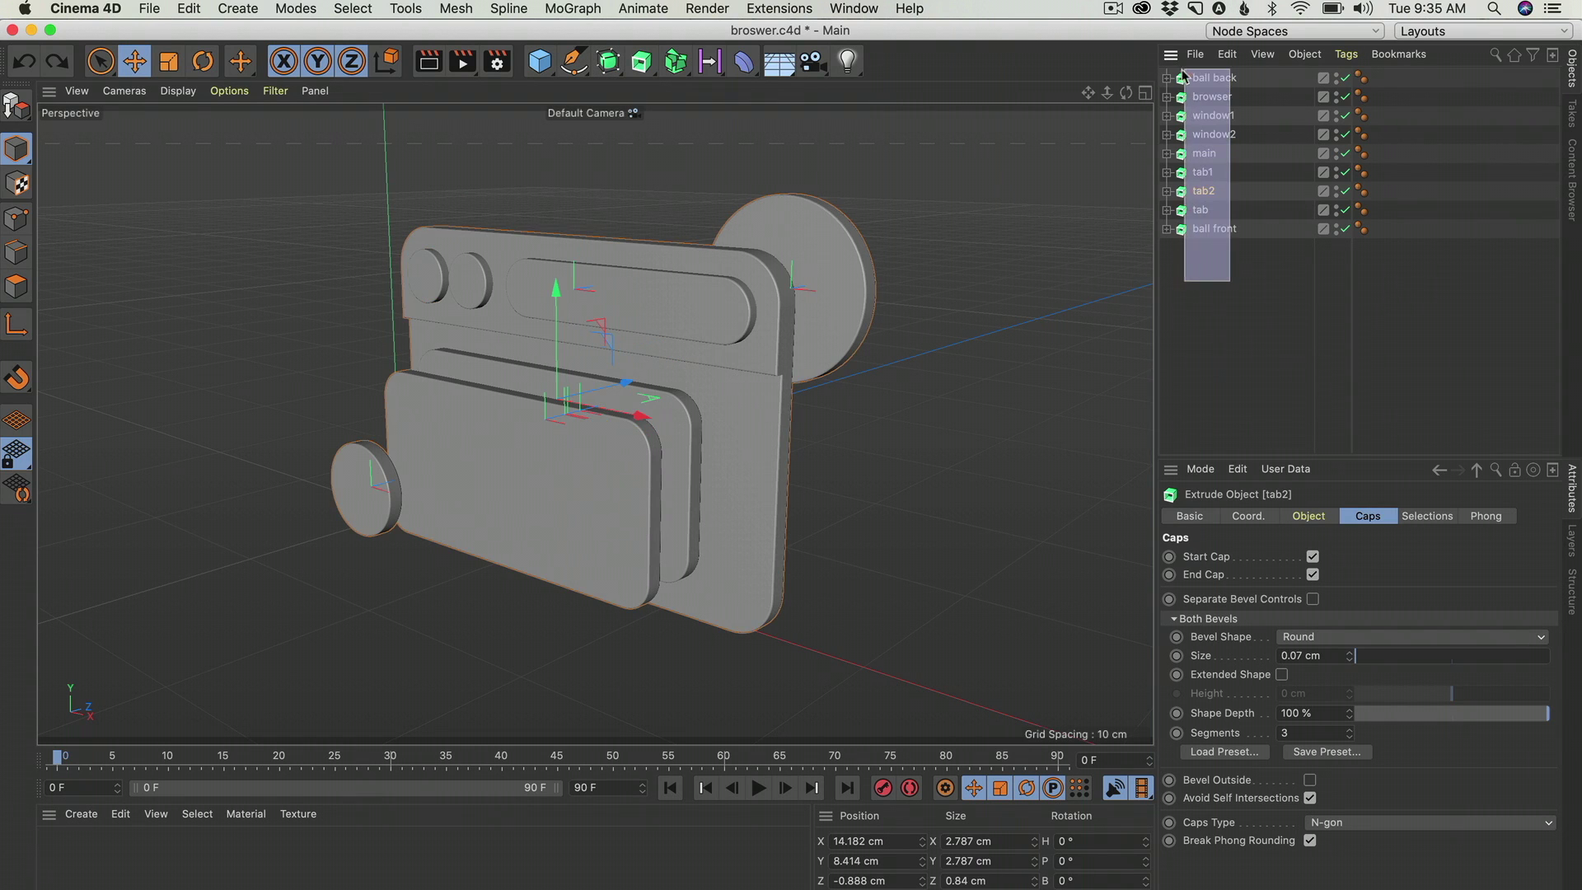
left_click(295, 9)
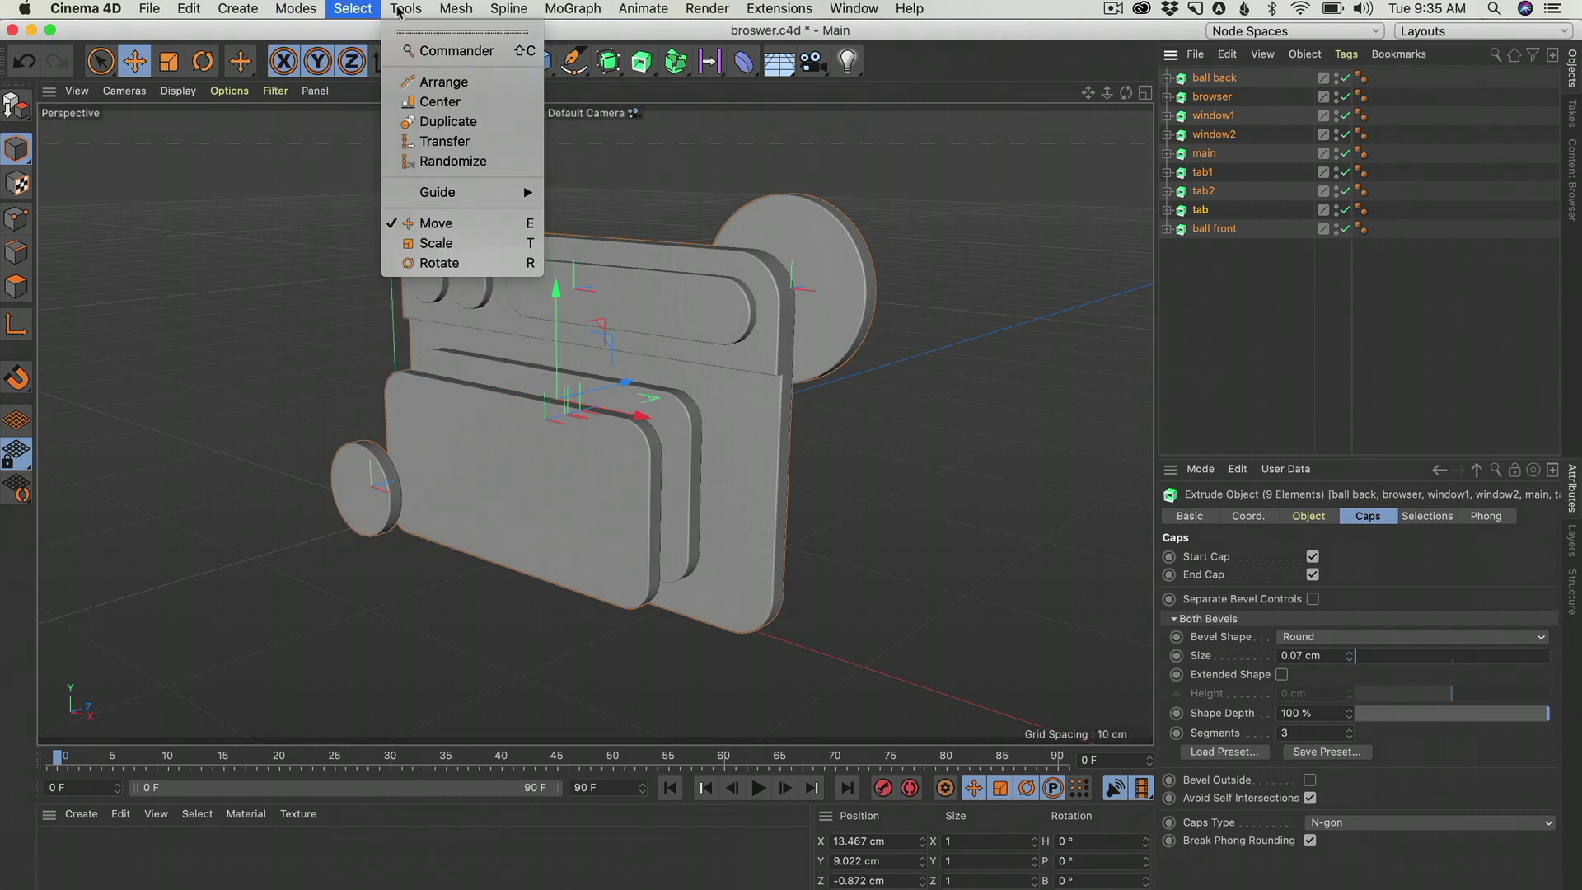
key("super+shift+a")
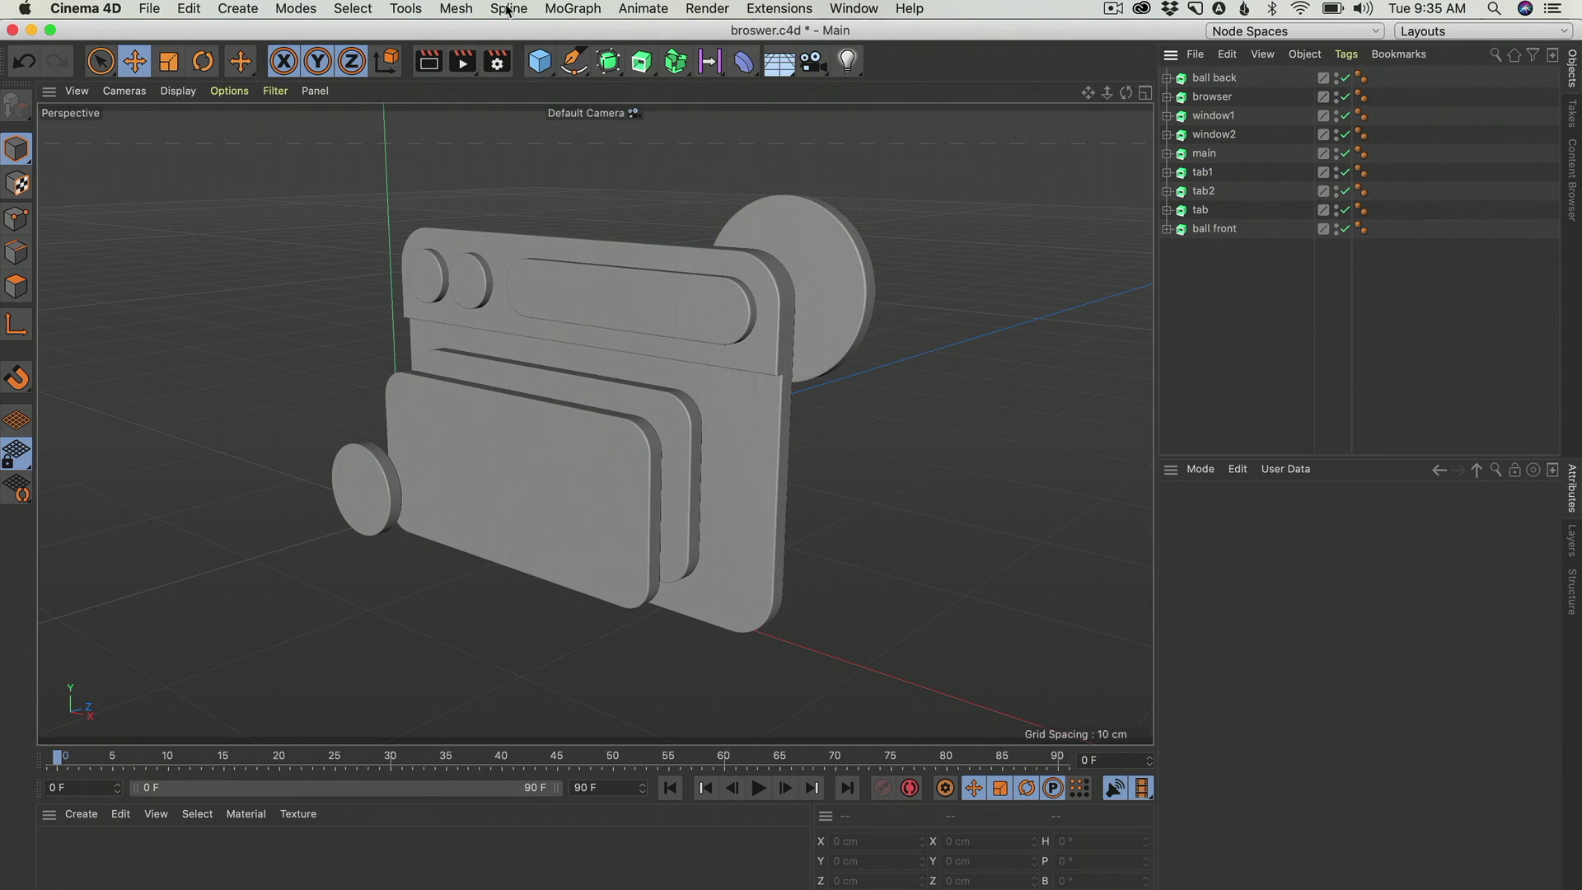
Run Axis Center on all nine extrude objects with Include Children and Use All Objects enabled.
left_click(458, 9)
mouse_move(487, 178)
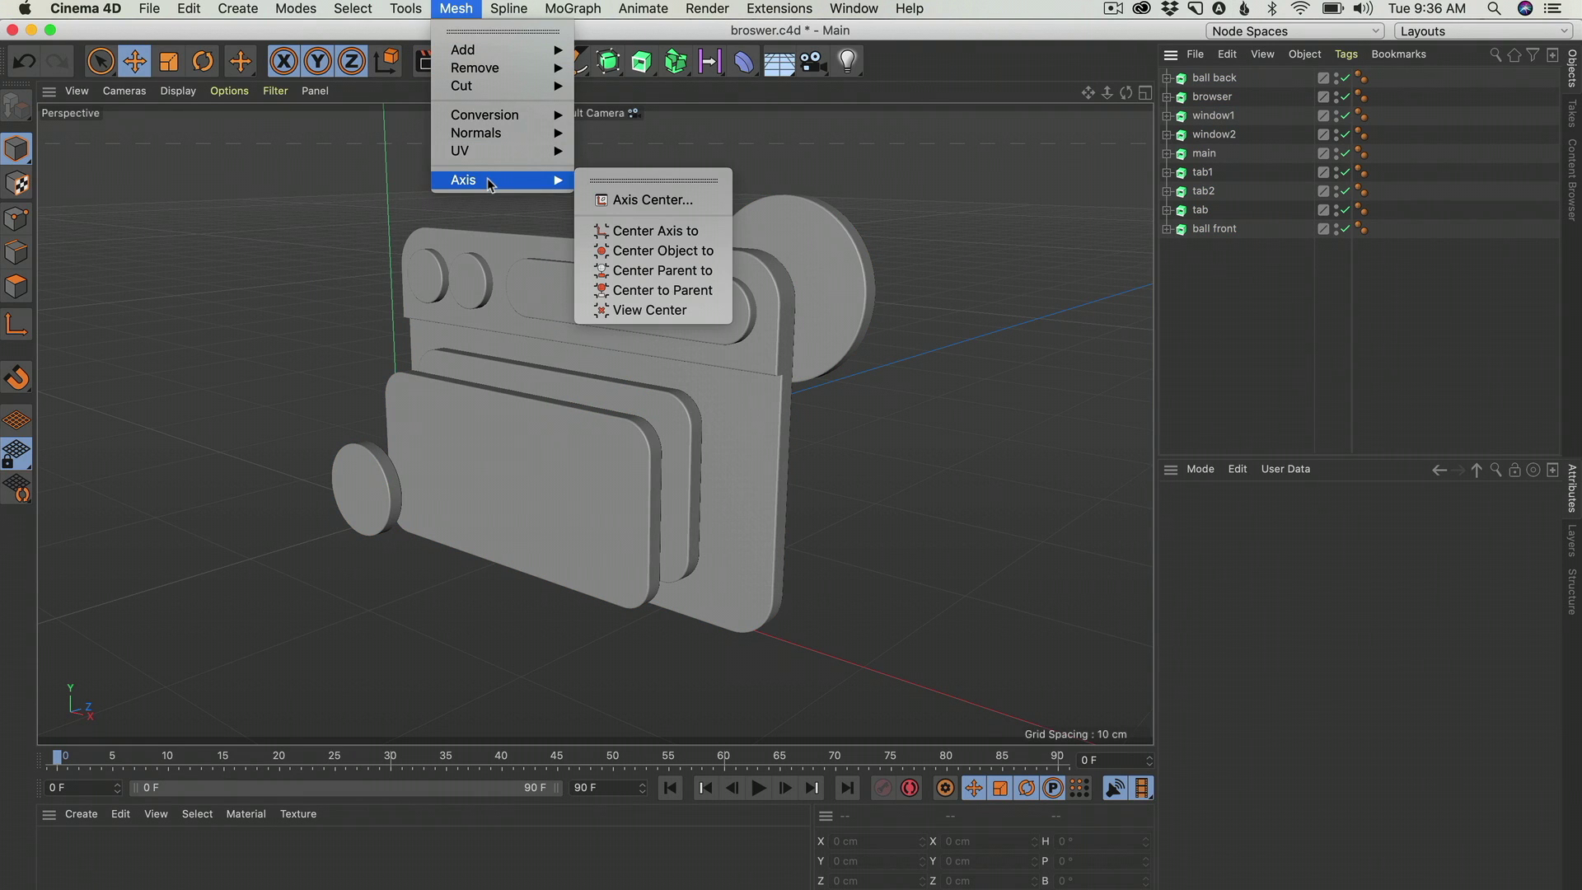
left_click(626, 199)
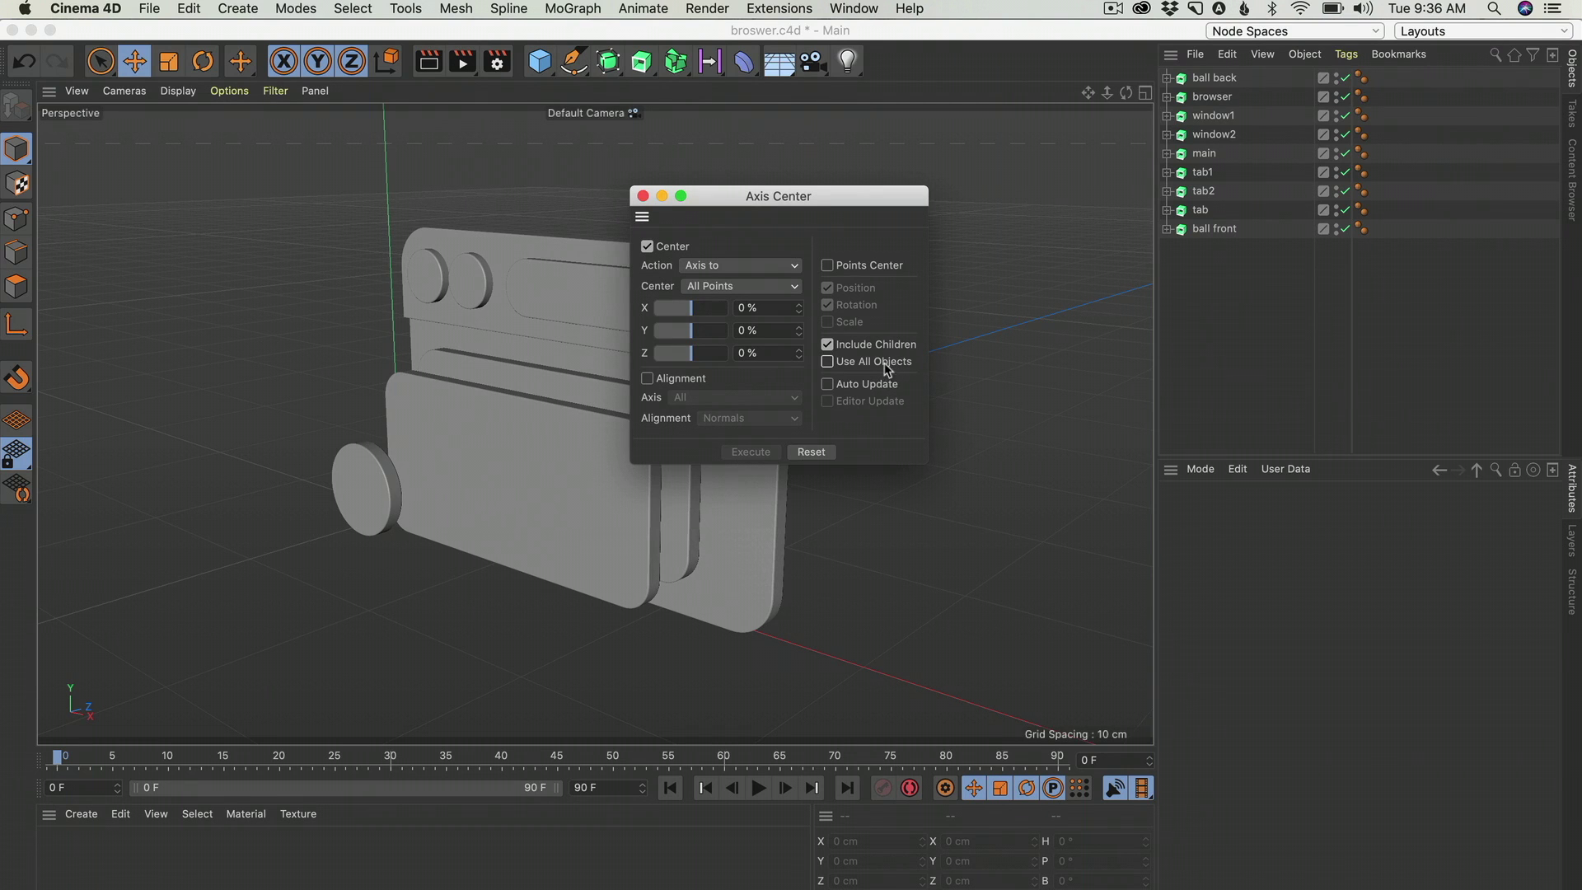
key("super+a")
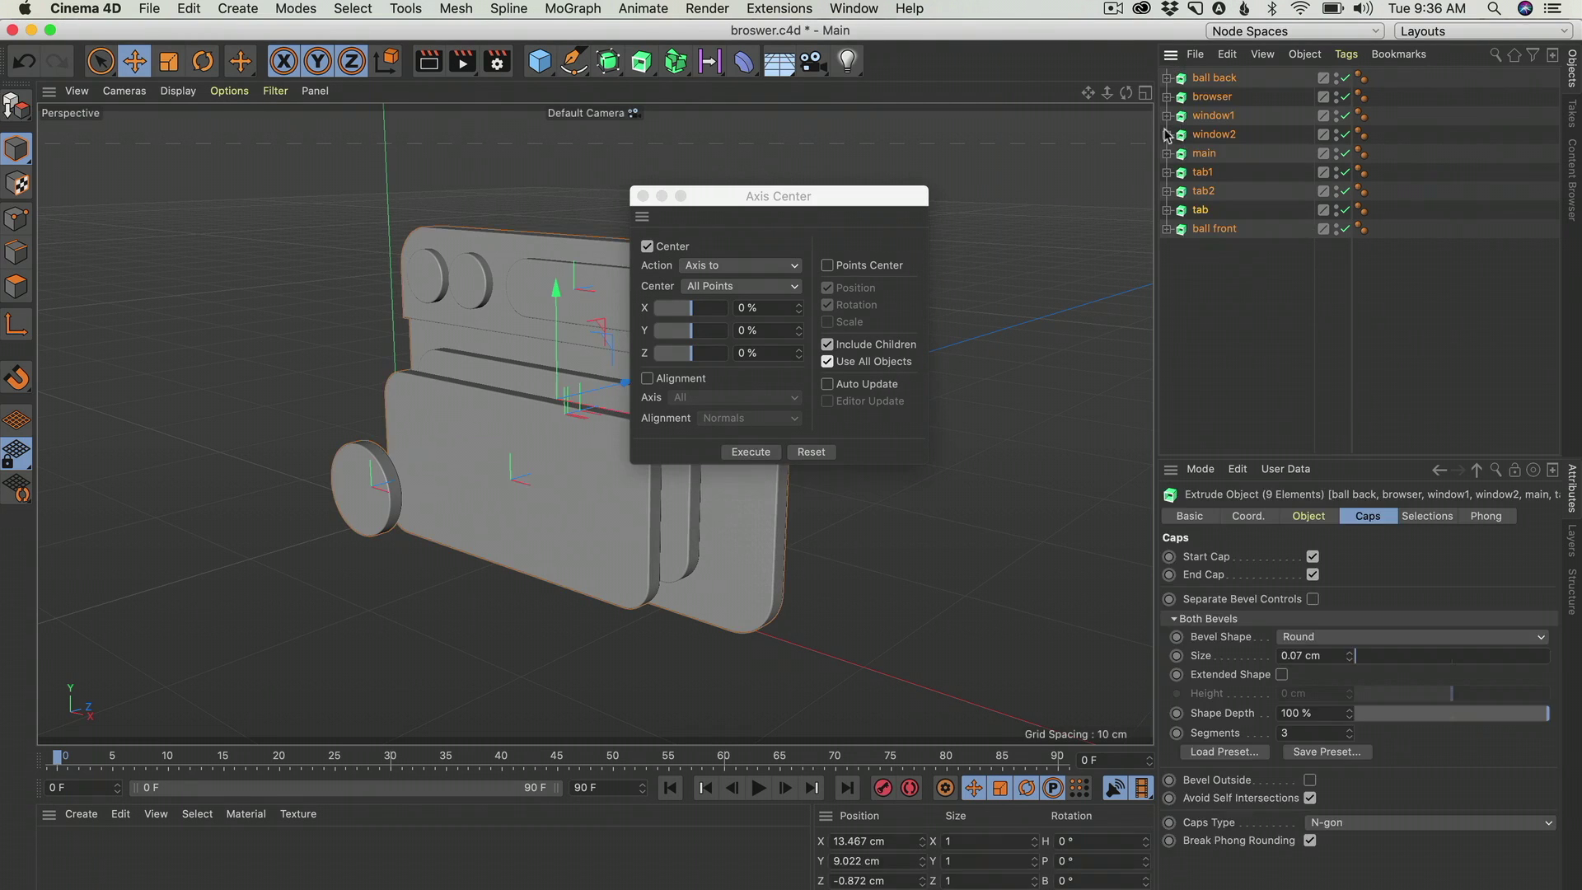
left_click(751, 453)
left_click_drag(799, 210, 947, 306)
left_click(1260, 280)
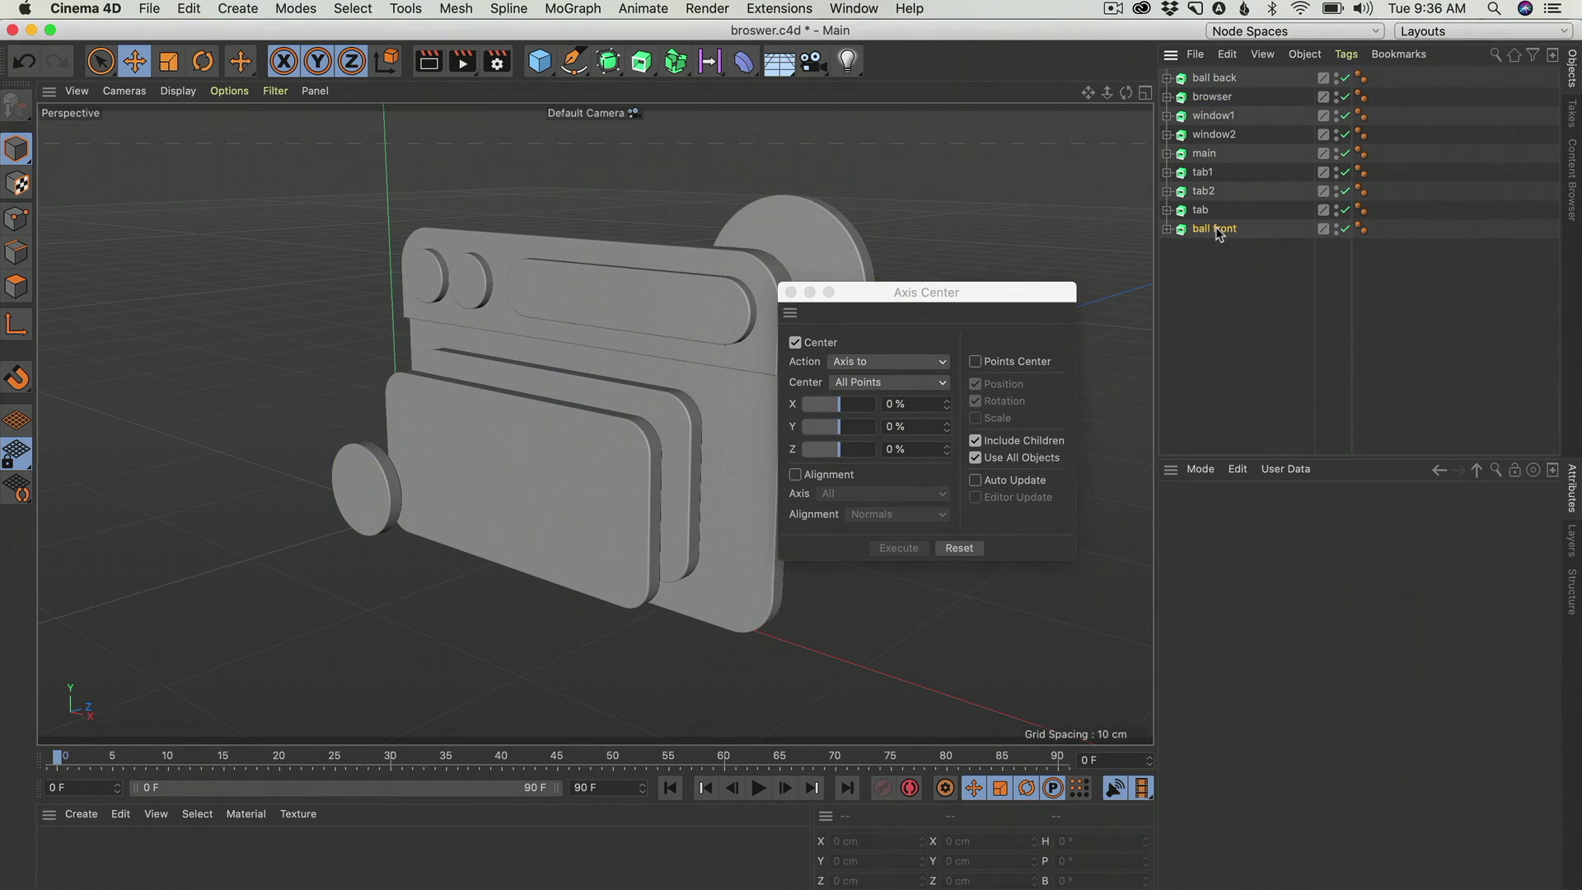
Apply Axis Center individually to extrudes including ball front, tab, tab2 and browser, and close its dialog.
left_click(1215, 228)
left_click(898, 548)
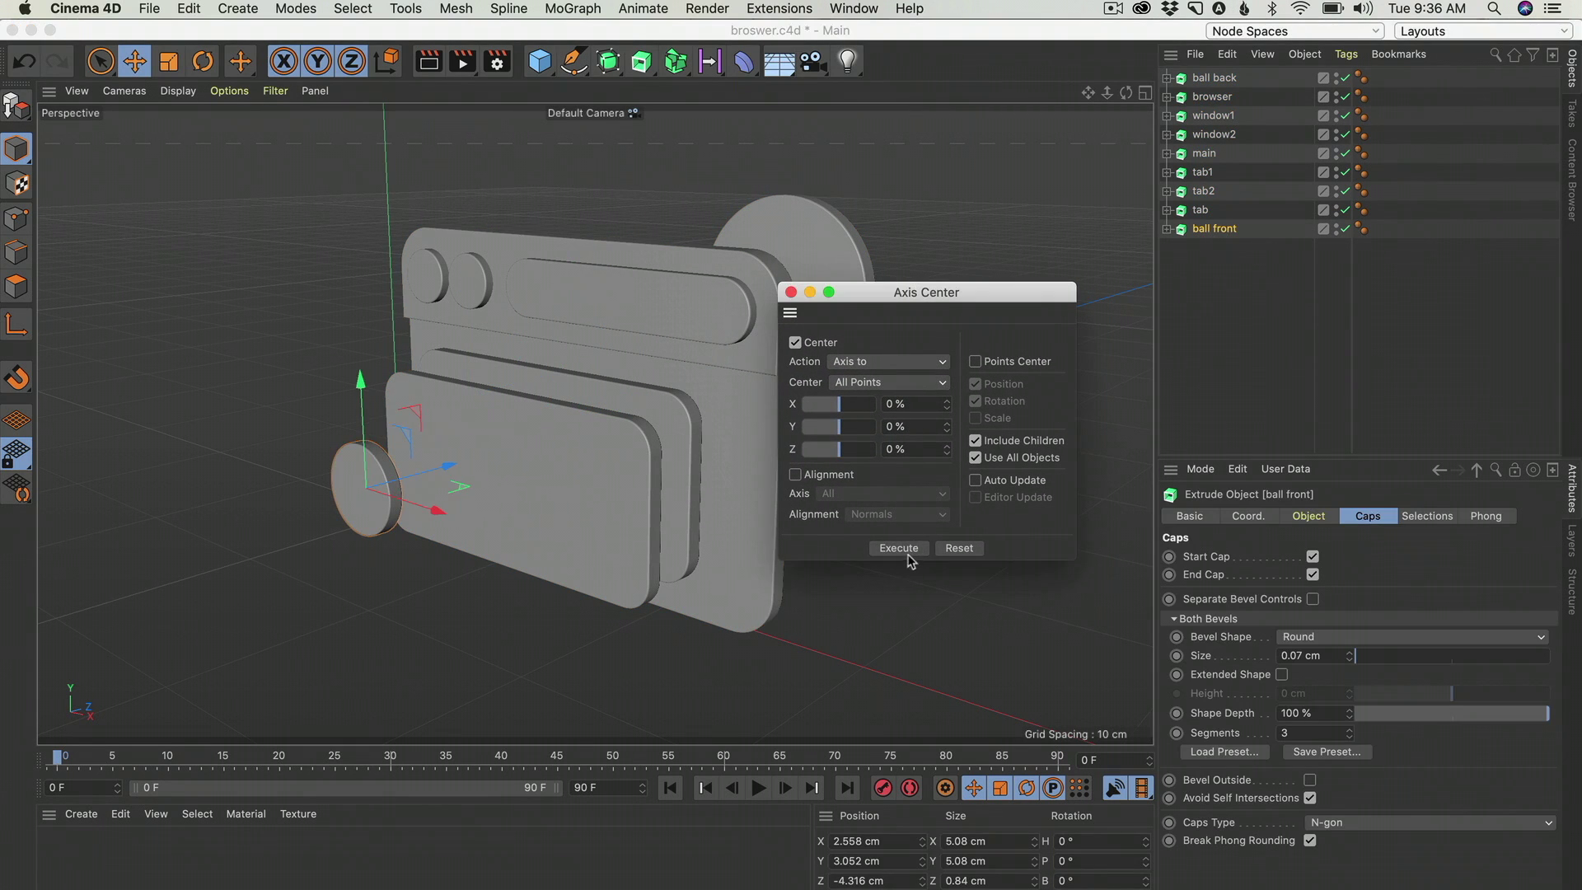
left_click(1211, 211)
left_click(897, 548)
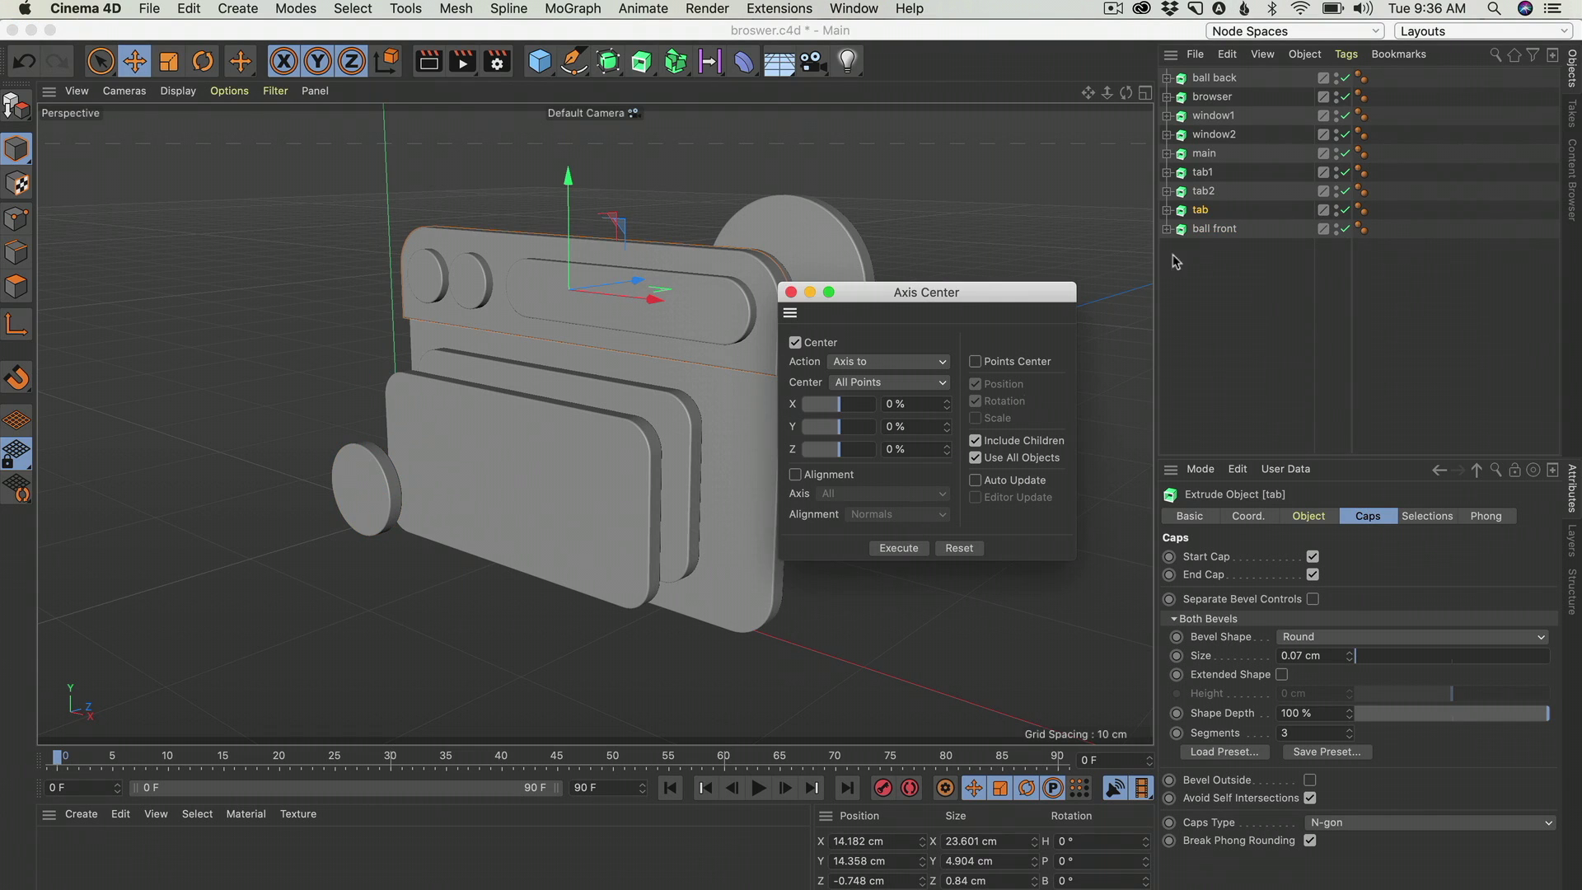
left_click(1212, 116)
left_click(897, 548)
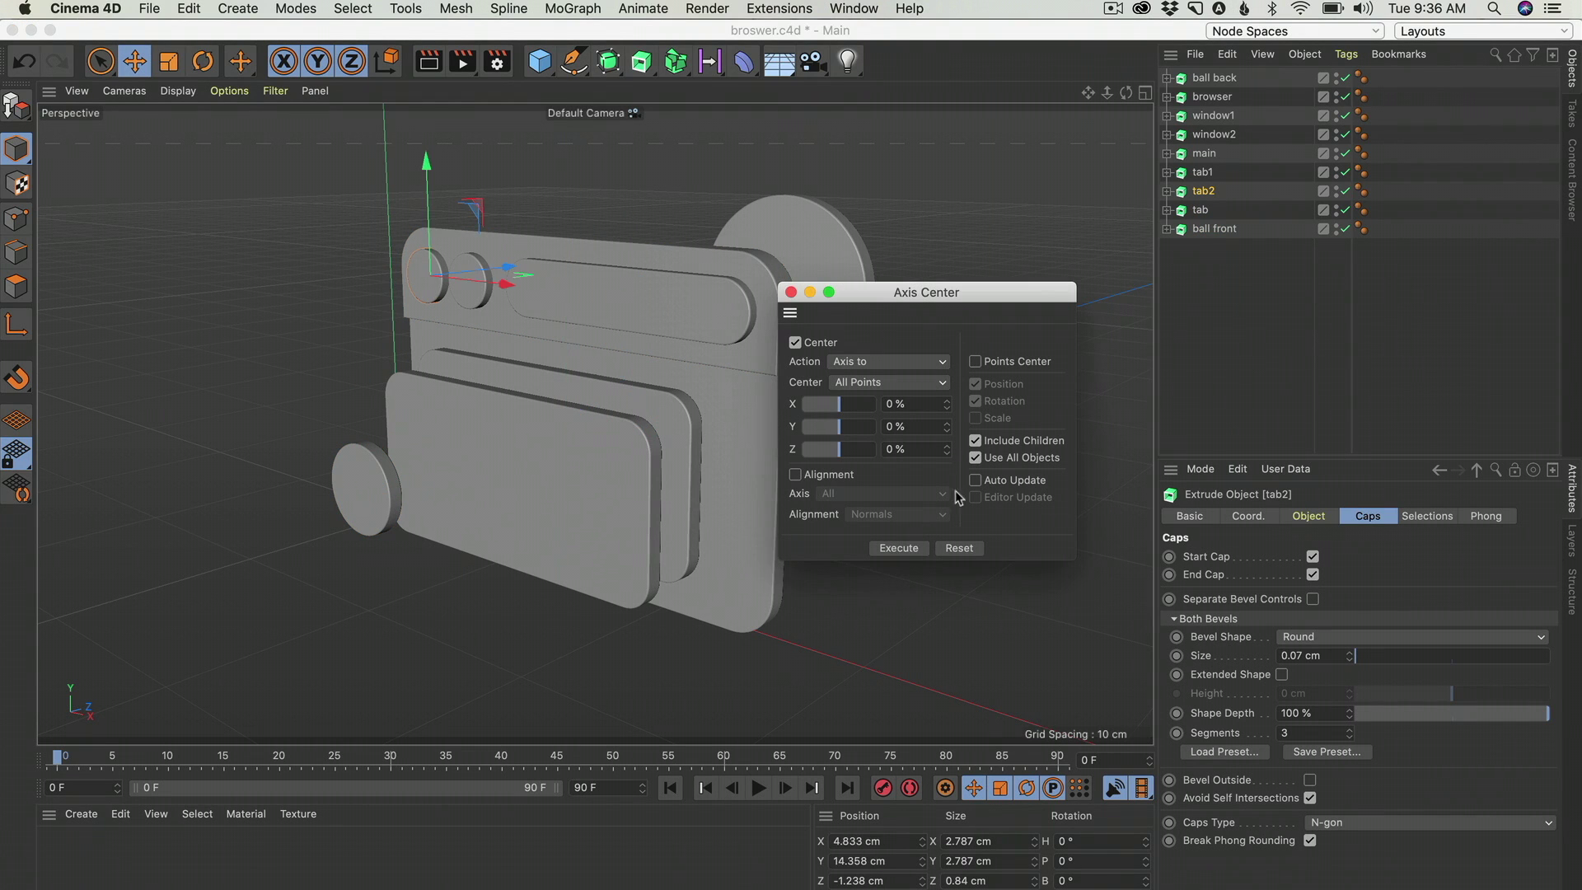
left_click(1219, 98)
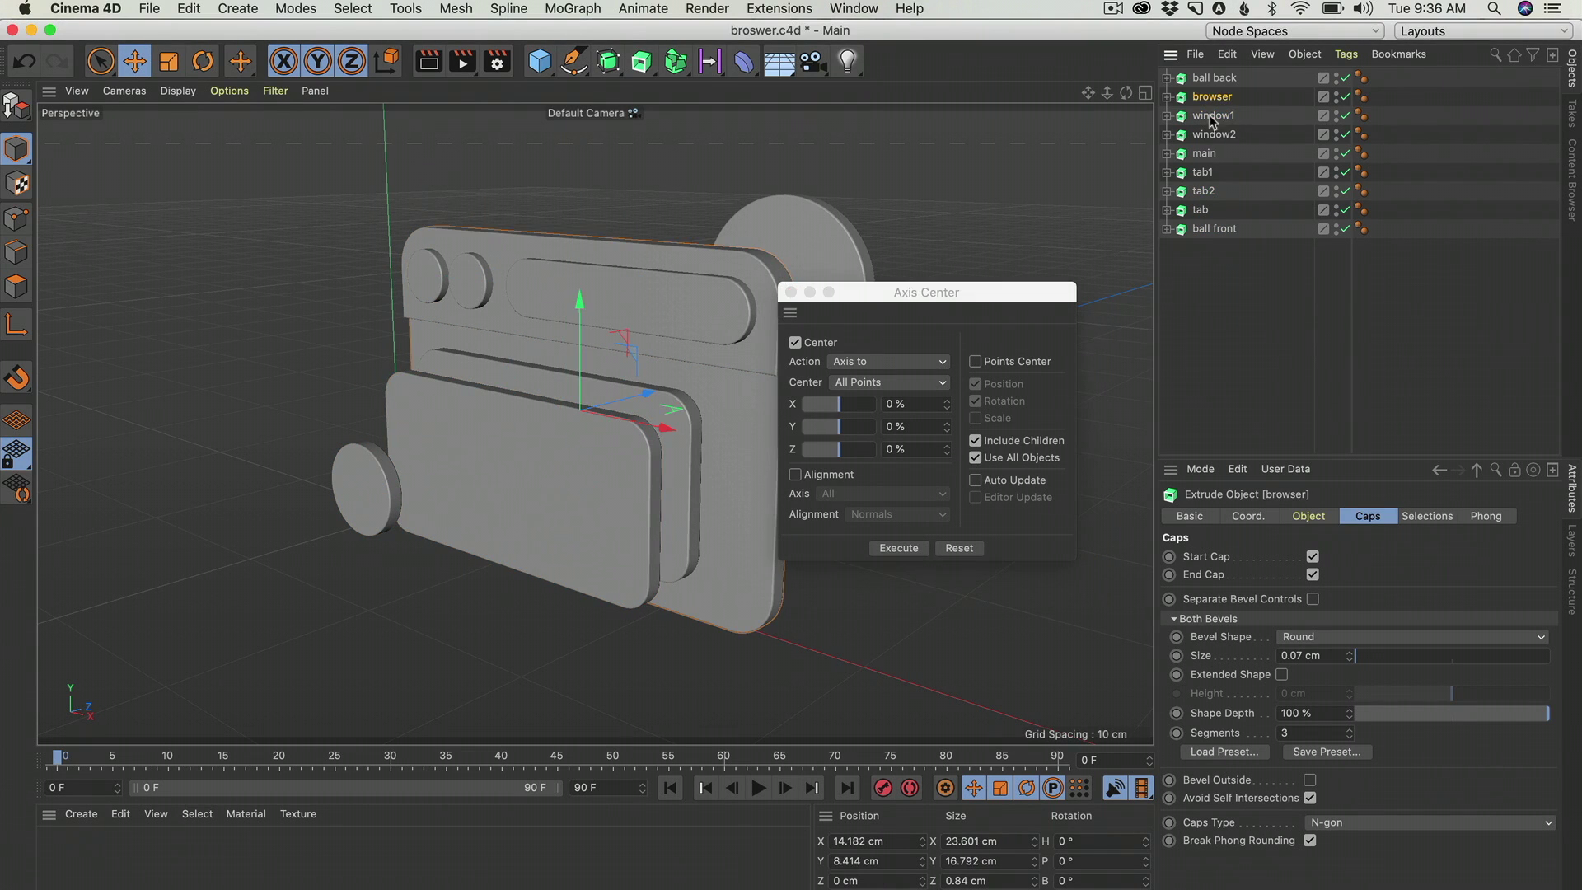
left_click(897, 548)
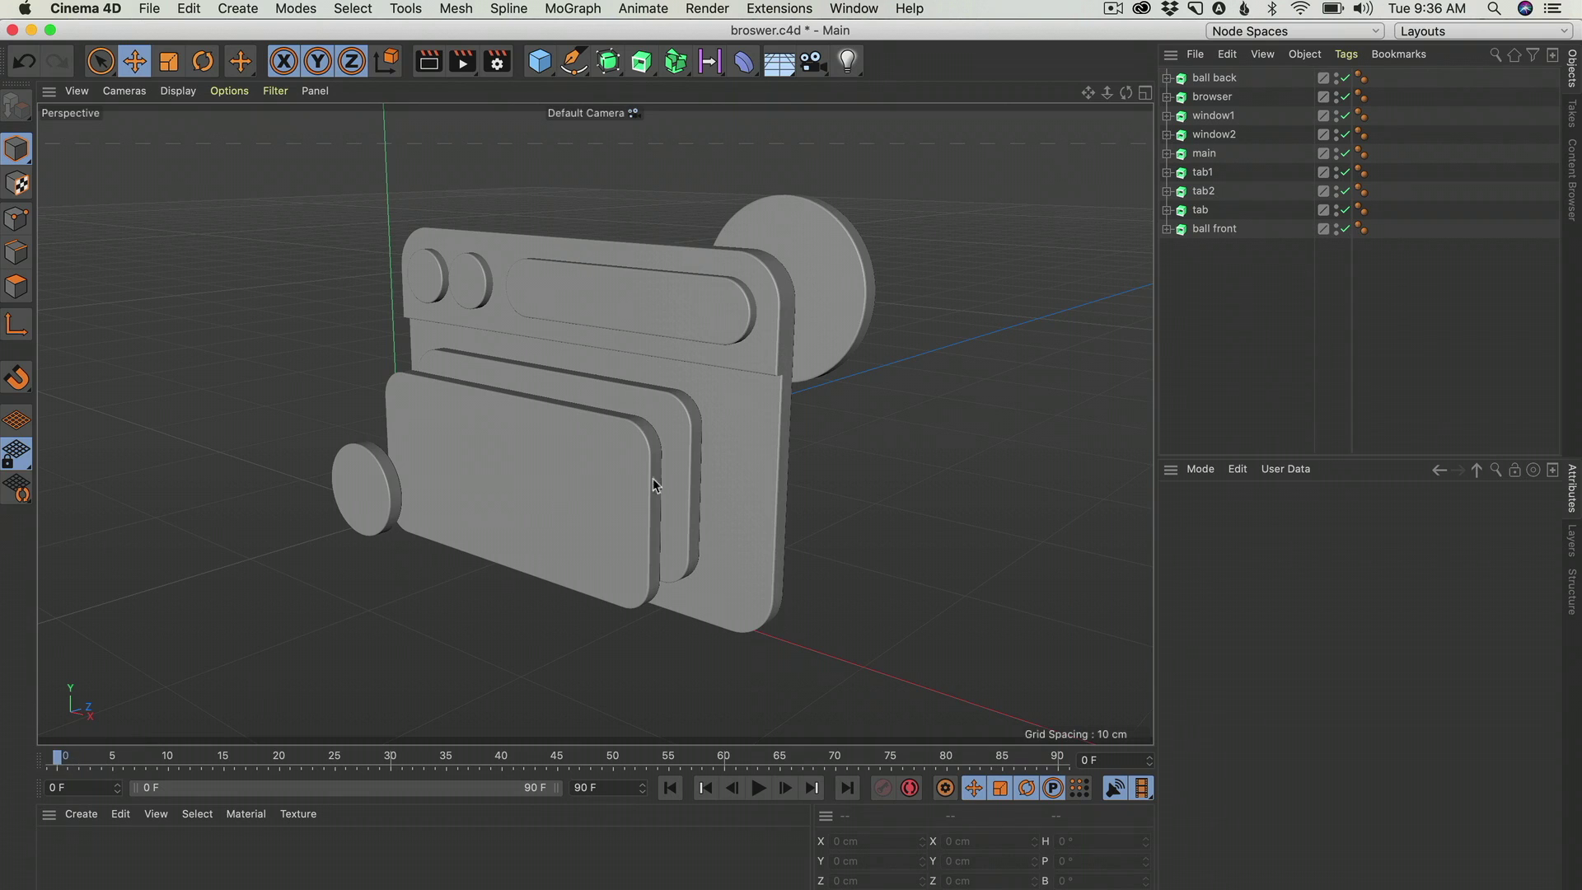
Select all nine extrude objects and keyframe their X, Y and Z scale of 1 at frame 24.
left_click_drag(1242, 280, 1186, 67)
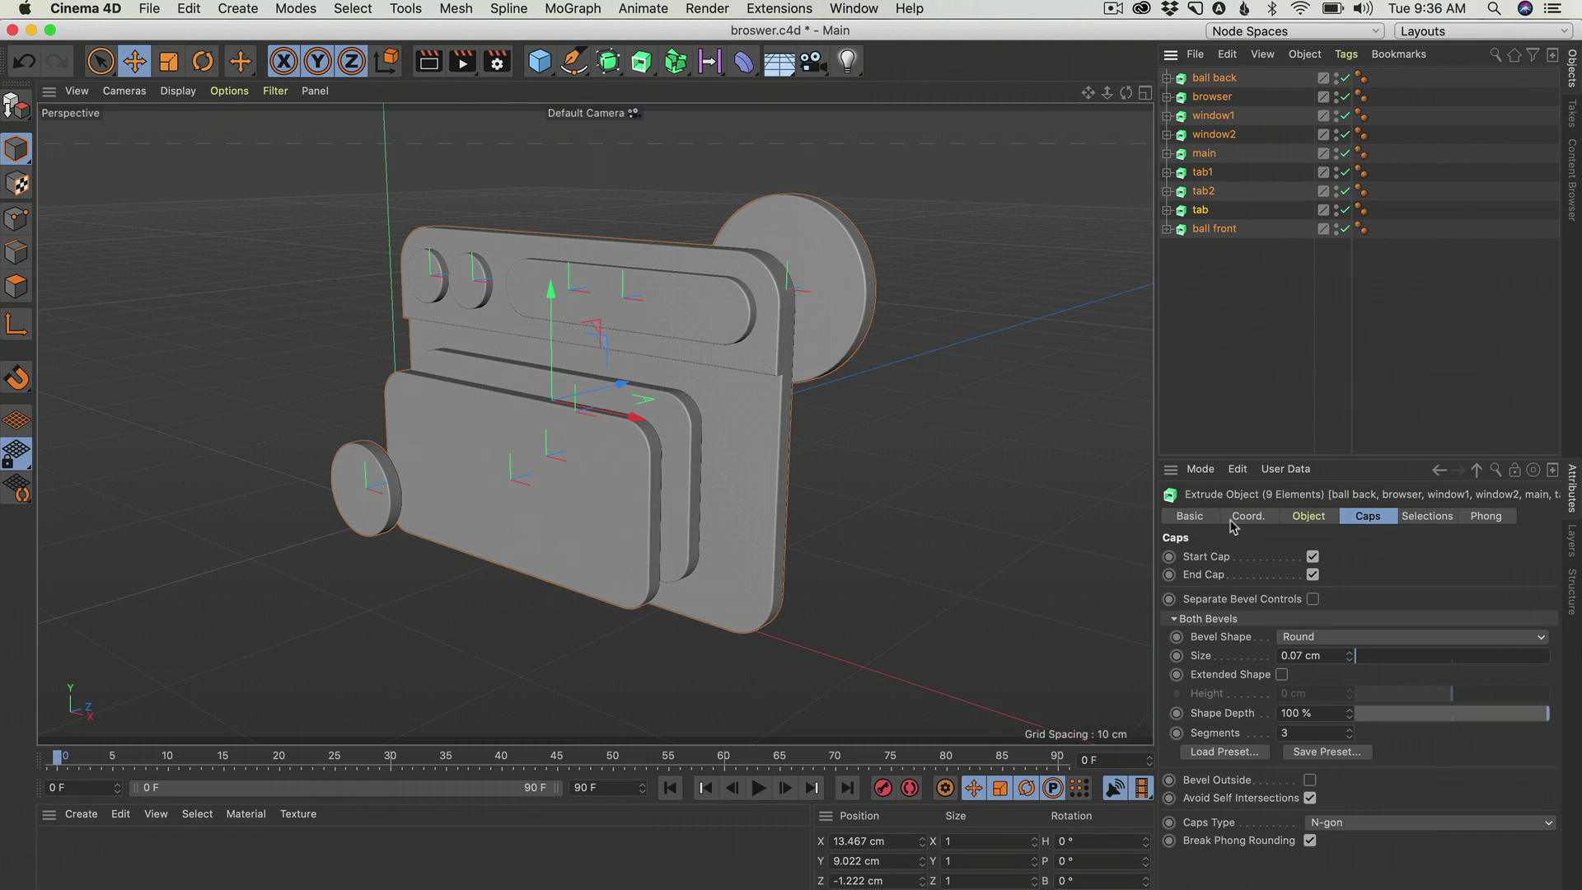
left_click_drag(60, 761, 324, 758)
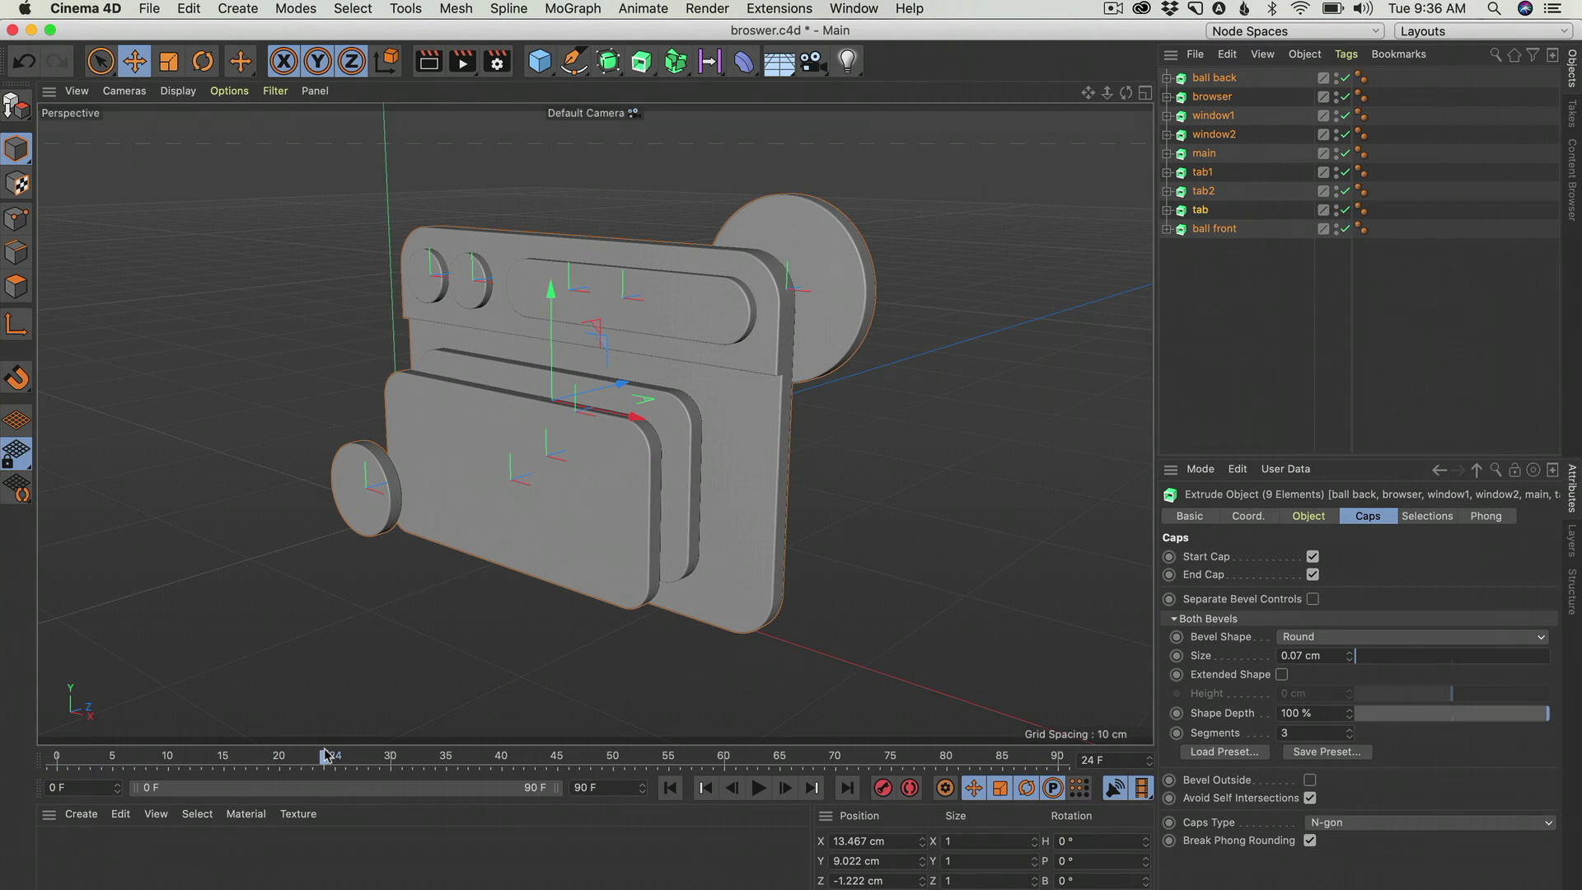
left_click(1258, 516)
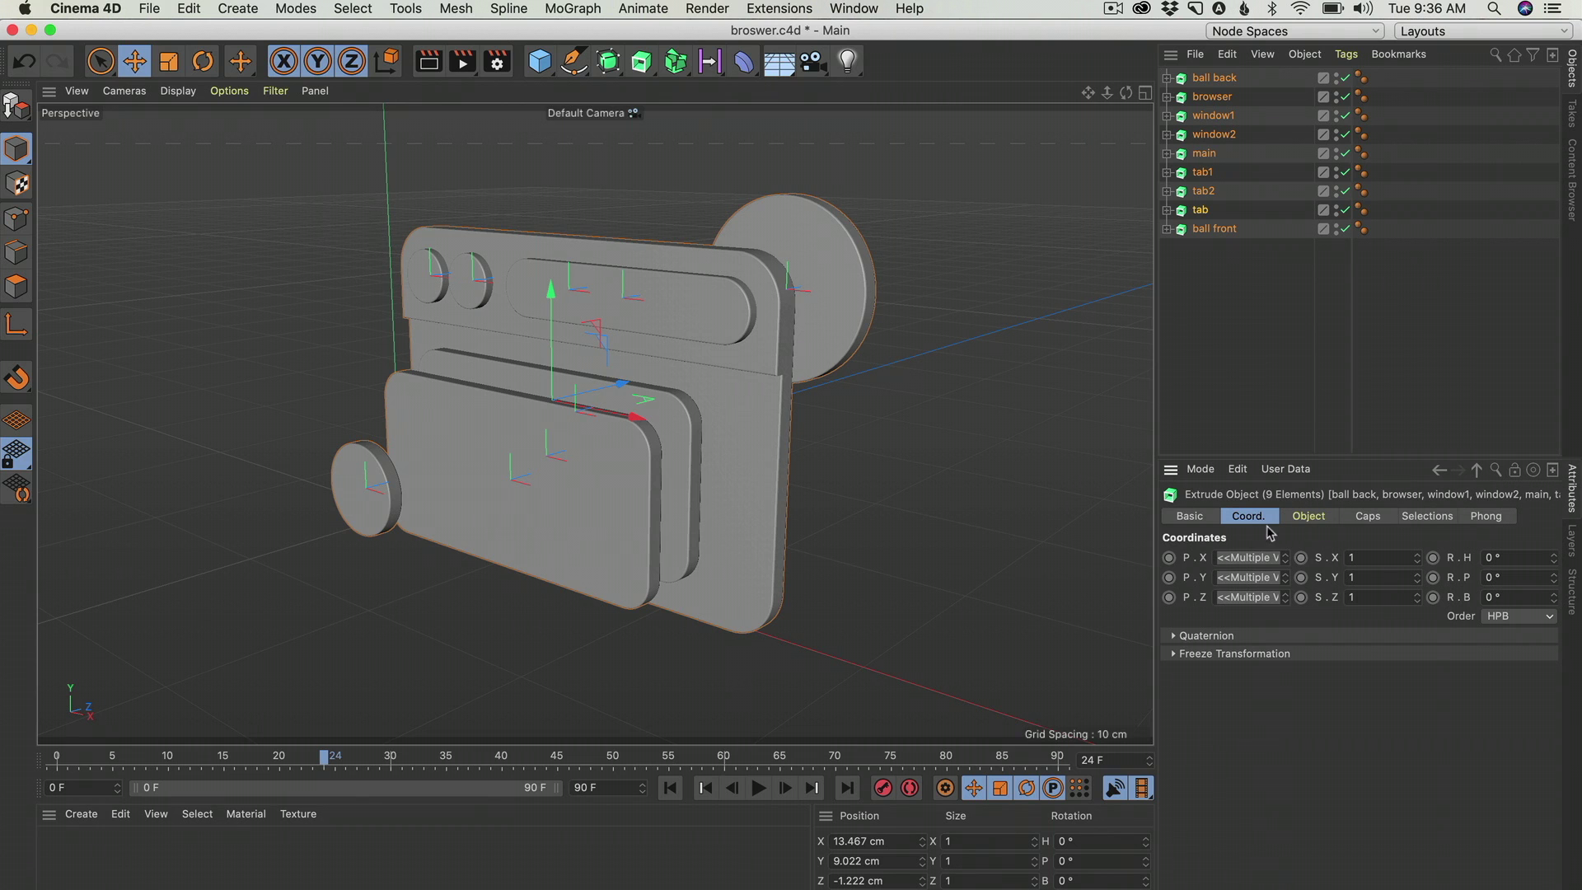
left_click(1301, 558, "ctrl")
Keyframe the X, Y and Z scale of all nine extrudes to 0 at frame 0, and play back the scale-up.
left_click_drag(327, 759, 59, 756)
type("0")
key("Tab")
type("0")
key("Tab")
type("0")
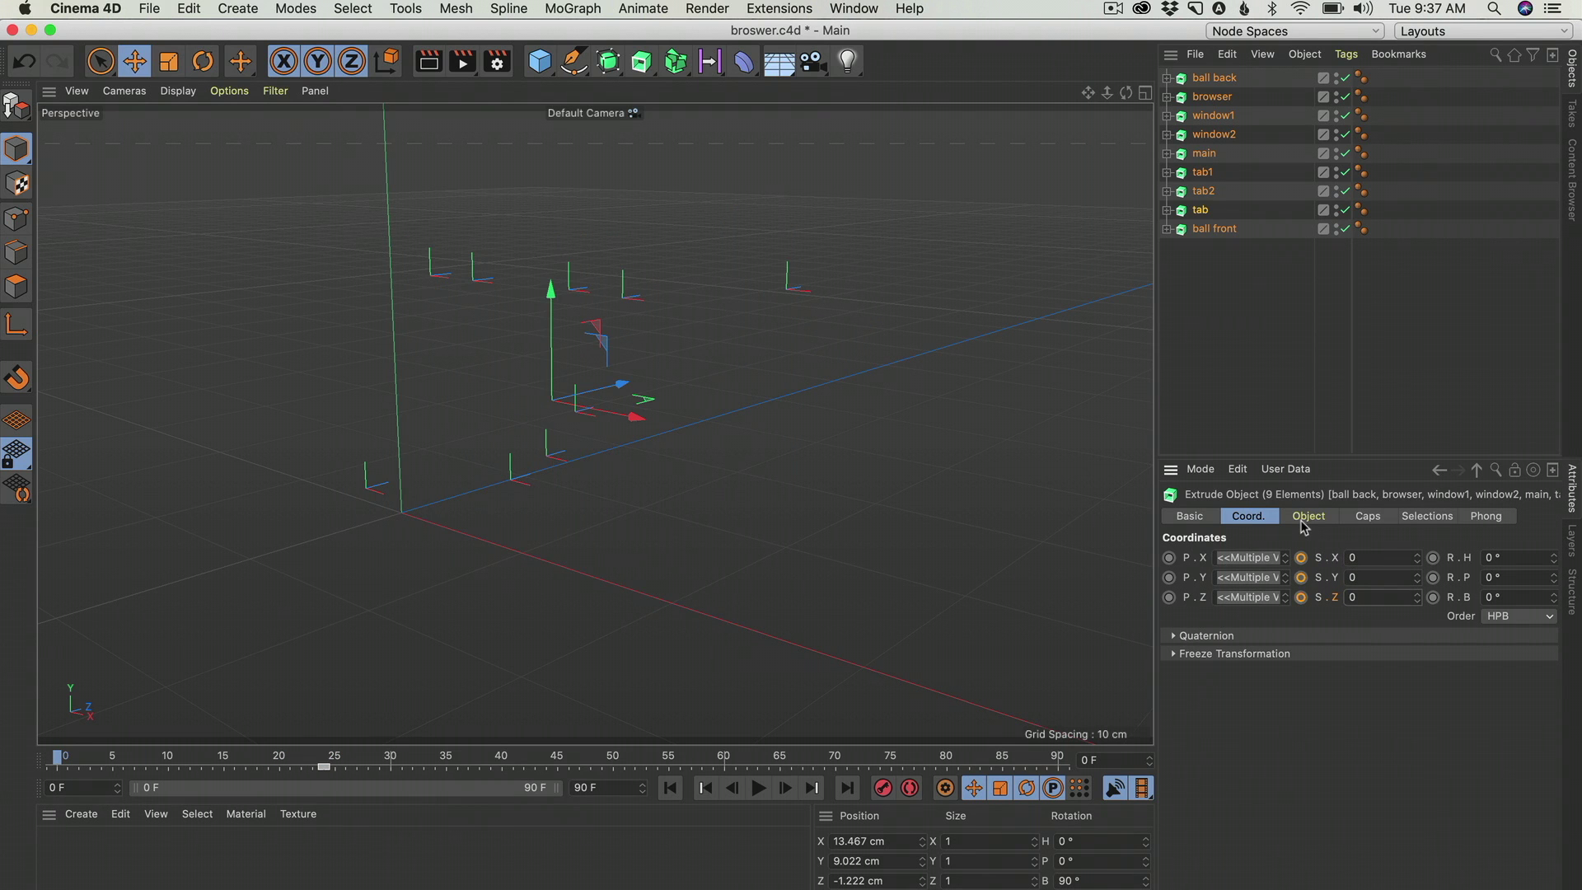
left_click(1301, 558)
left_click(1301, 578)
left_click(1300, 597)
left_click(757, 788)
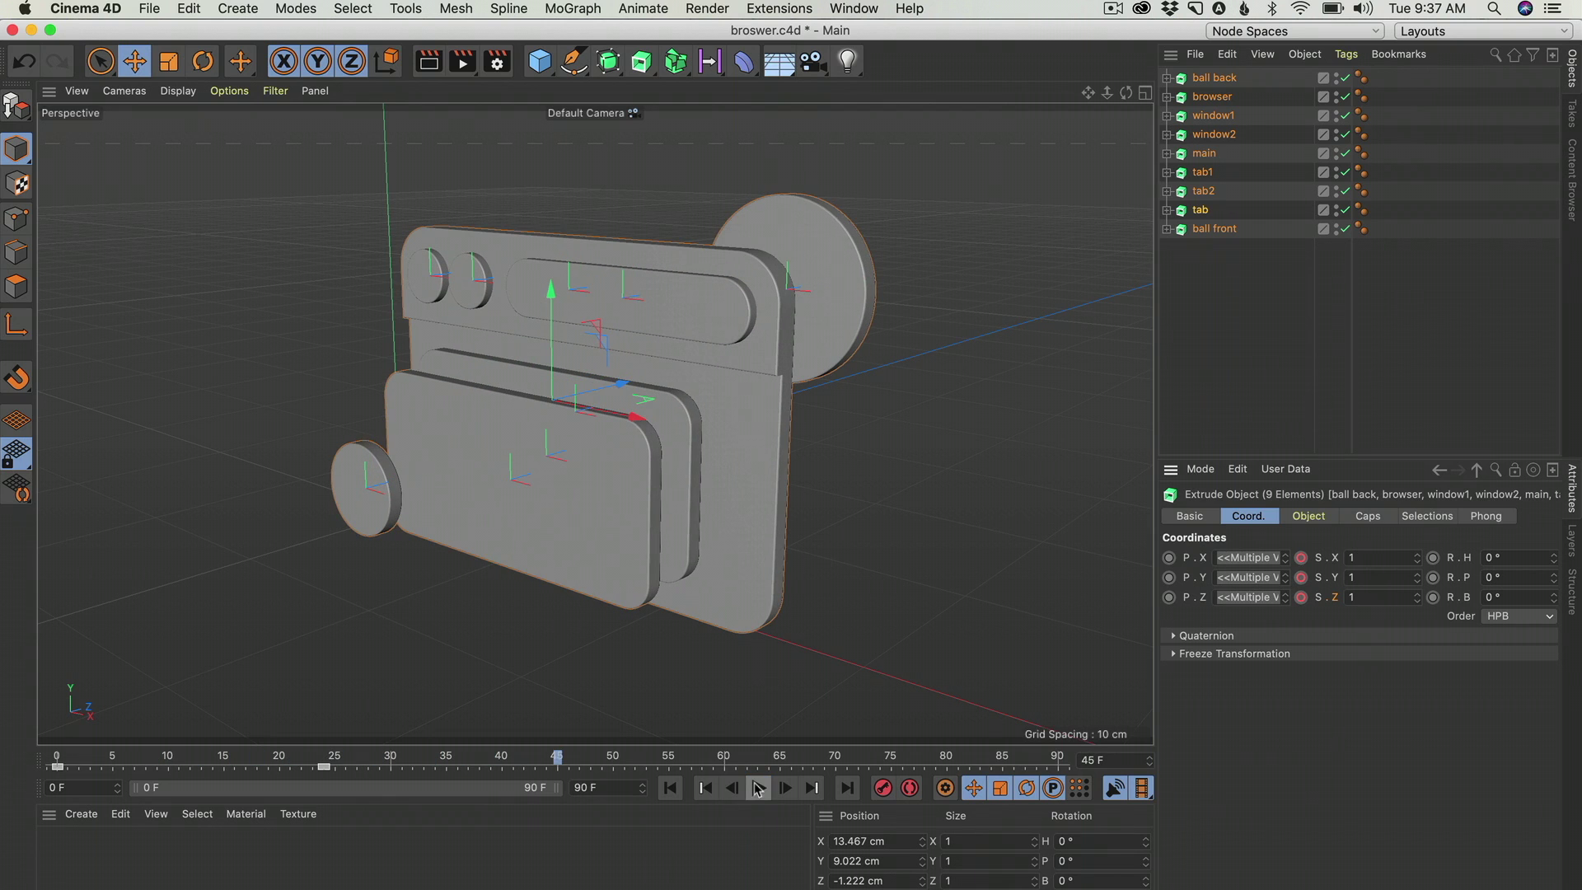
left_click(758, 788)
Open the Dope Sheet timeline with nothing selected and place its window below the model.
left_click(1240, 380)
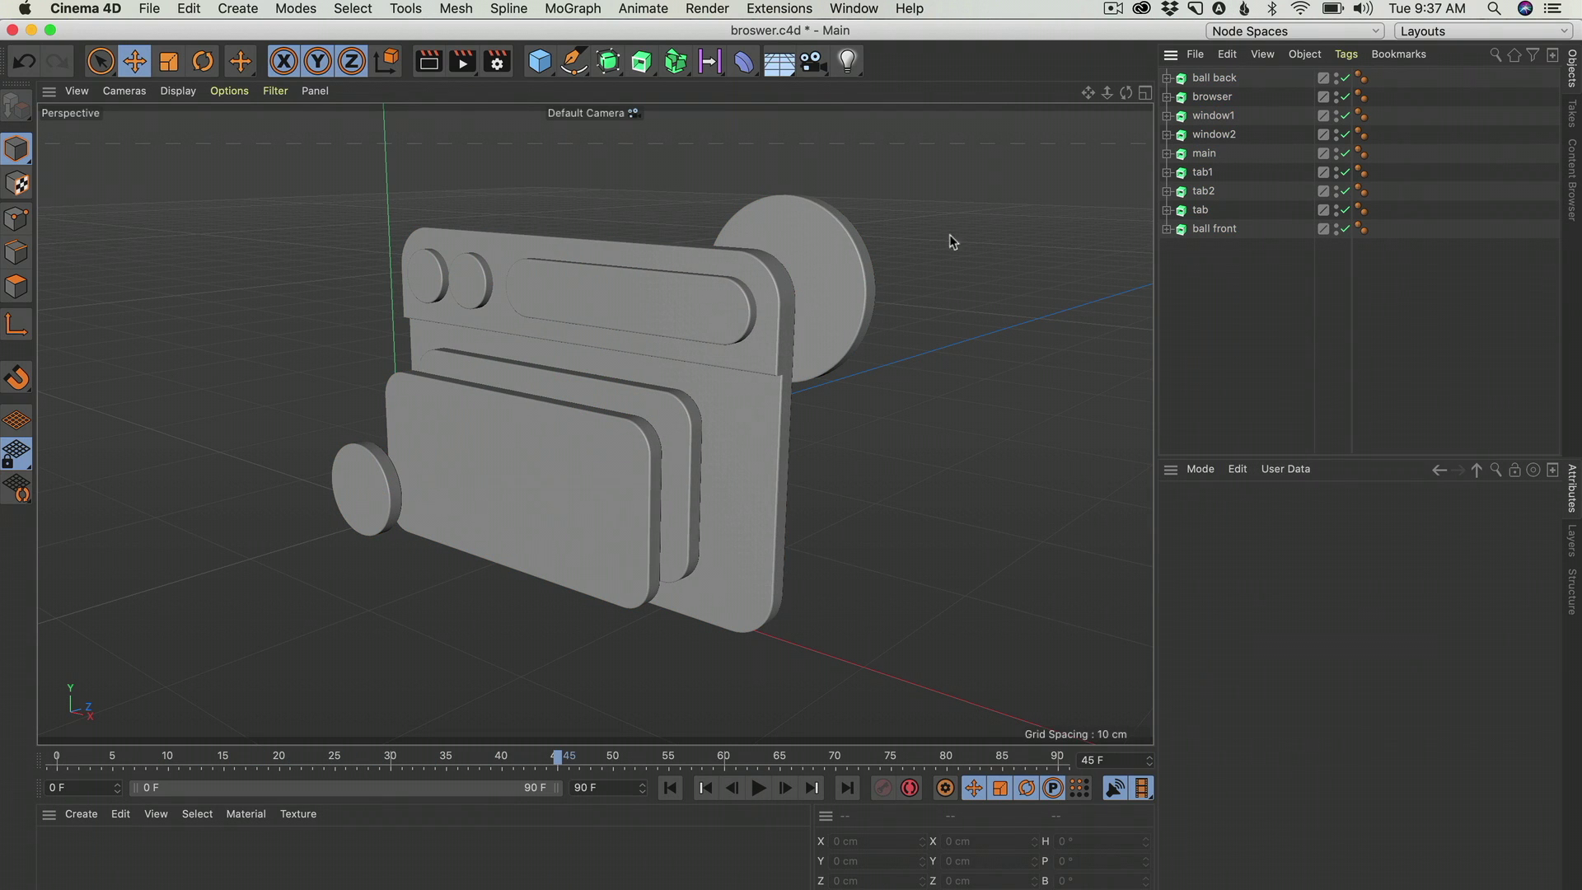
left_click(853, 8)
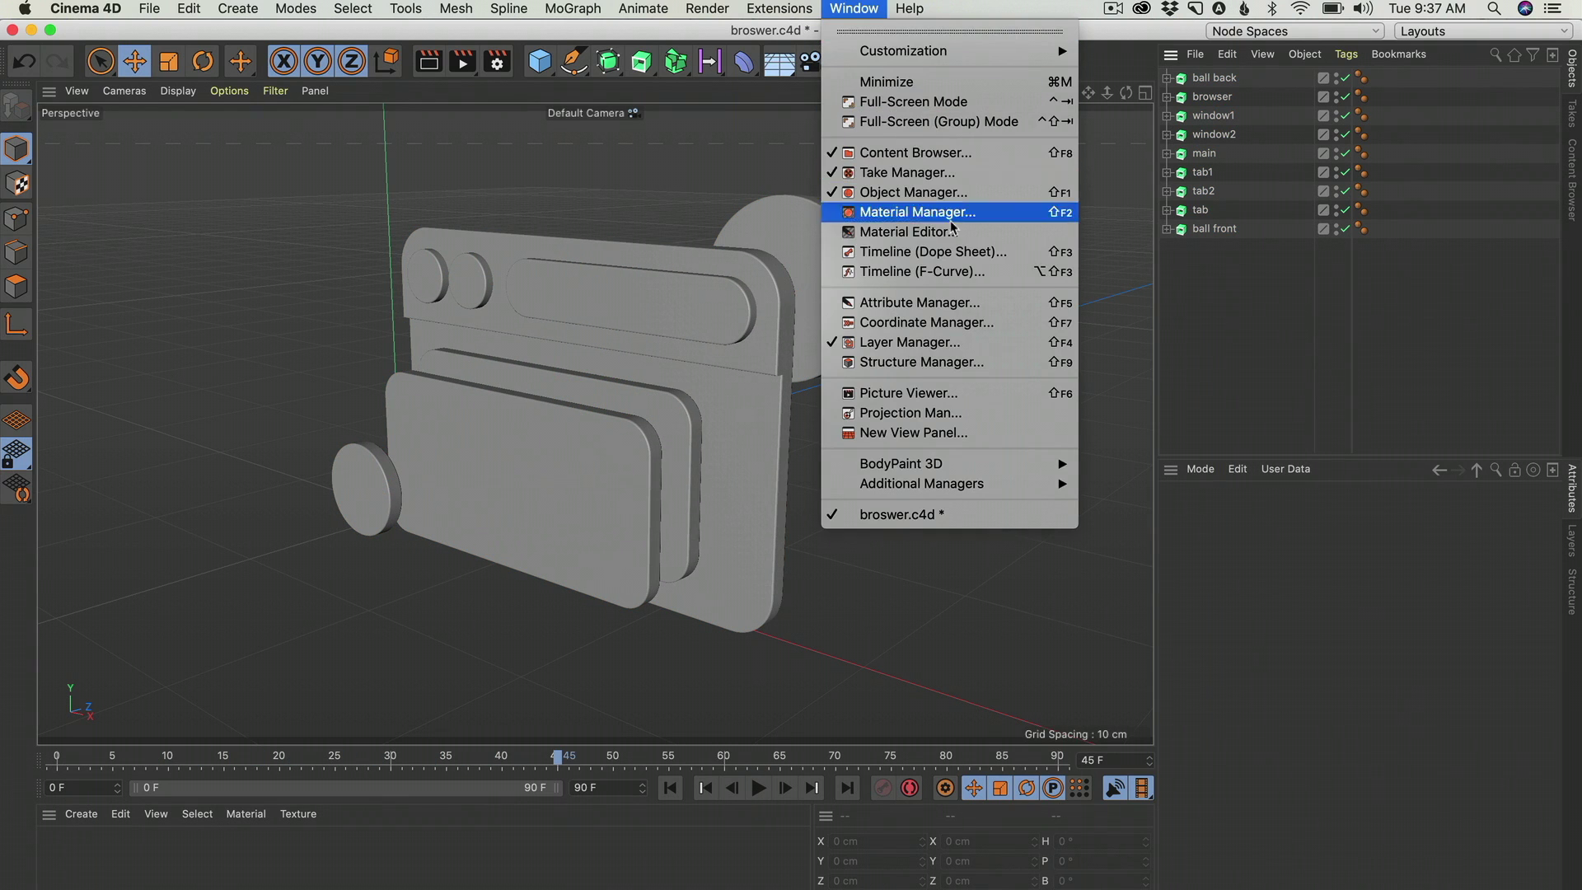
left_click(947, 257)
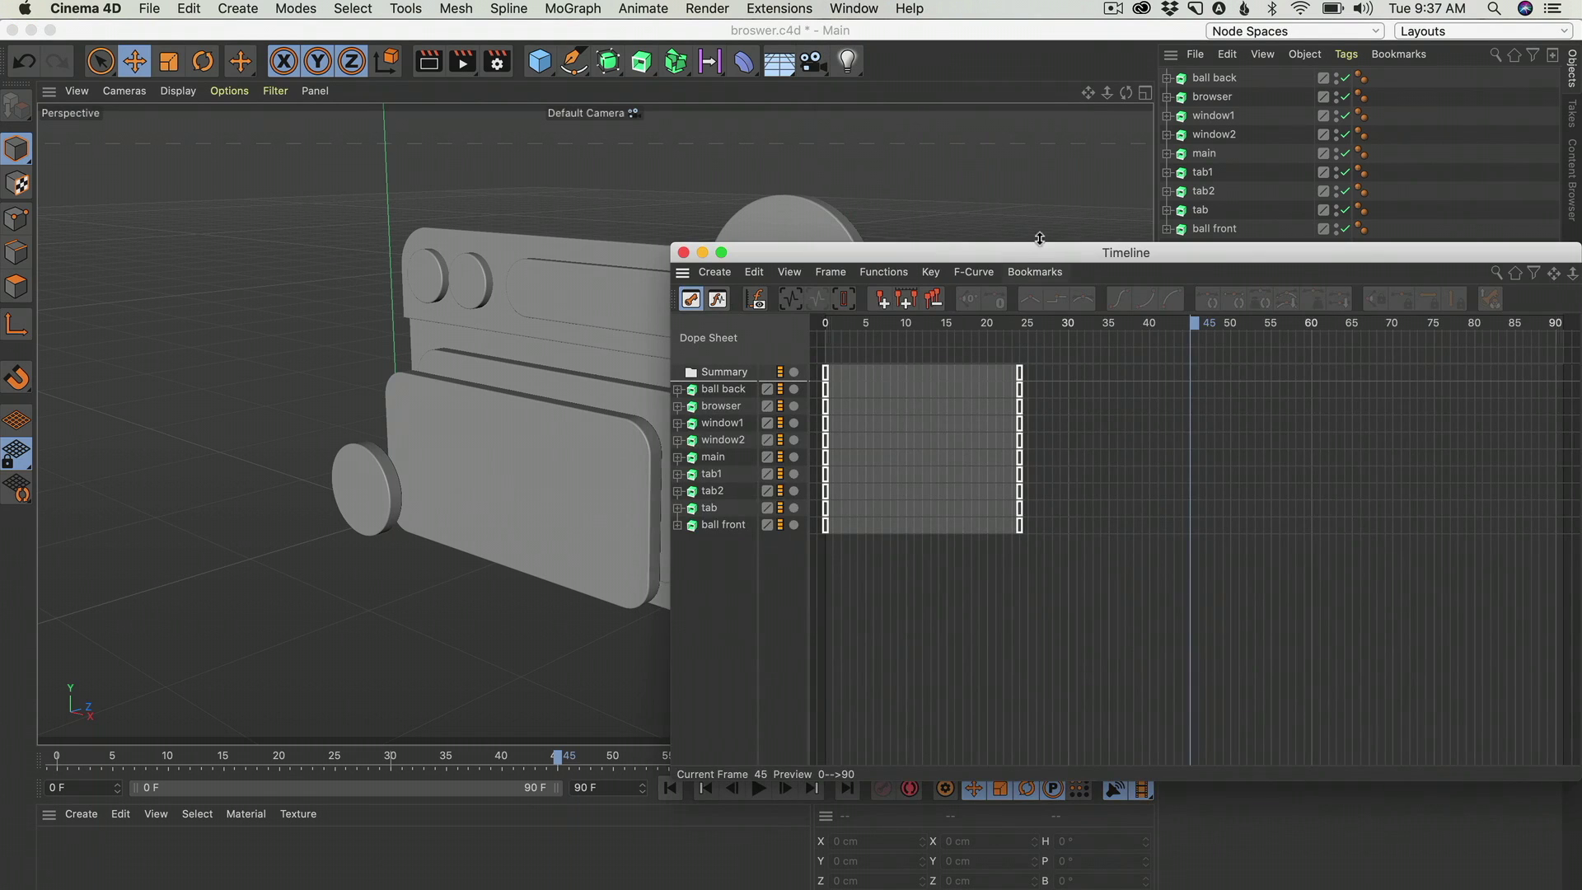
left_click_drag(1015, 253, 972, 372)
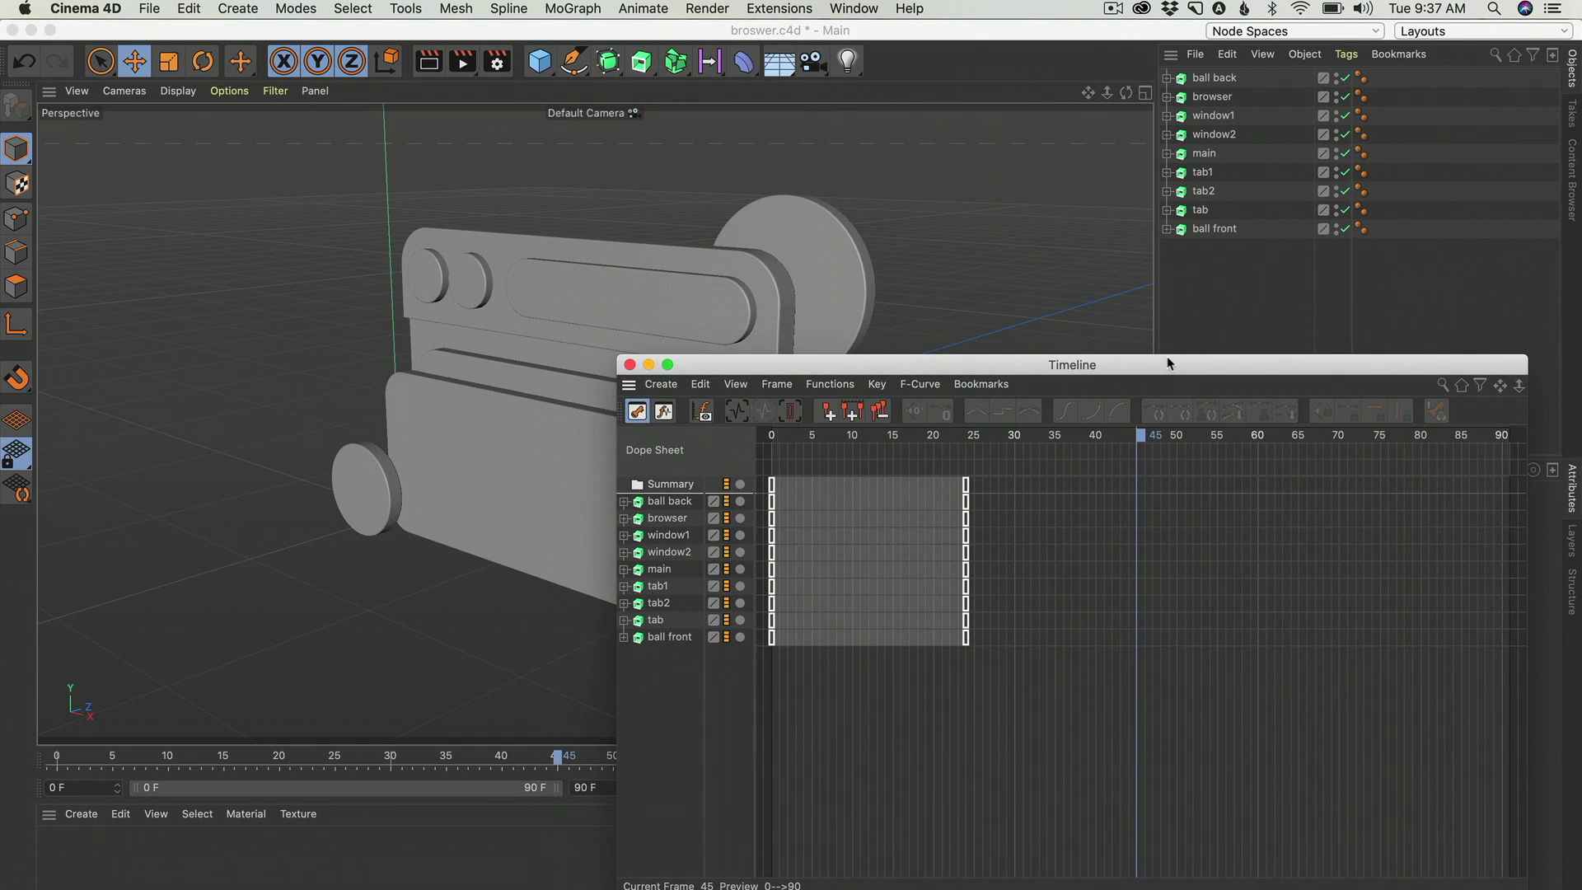
left_click_drag(1171, 356, 1170, 477)
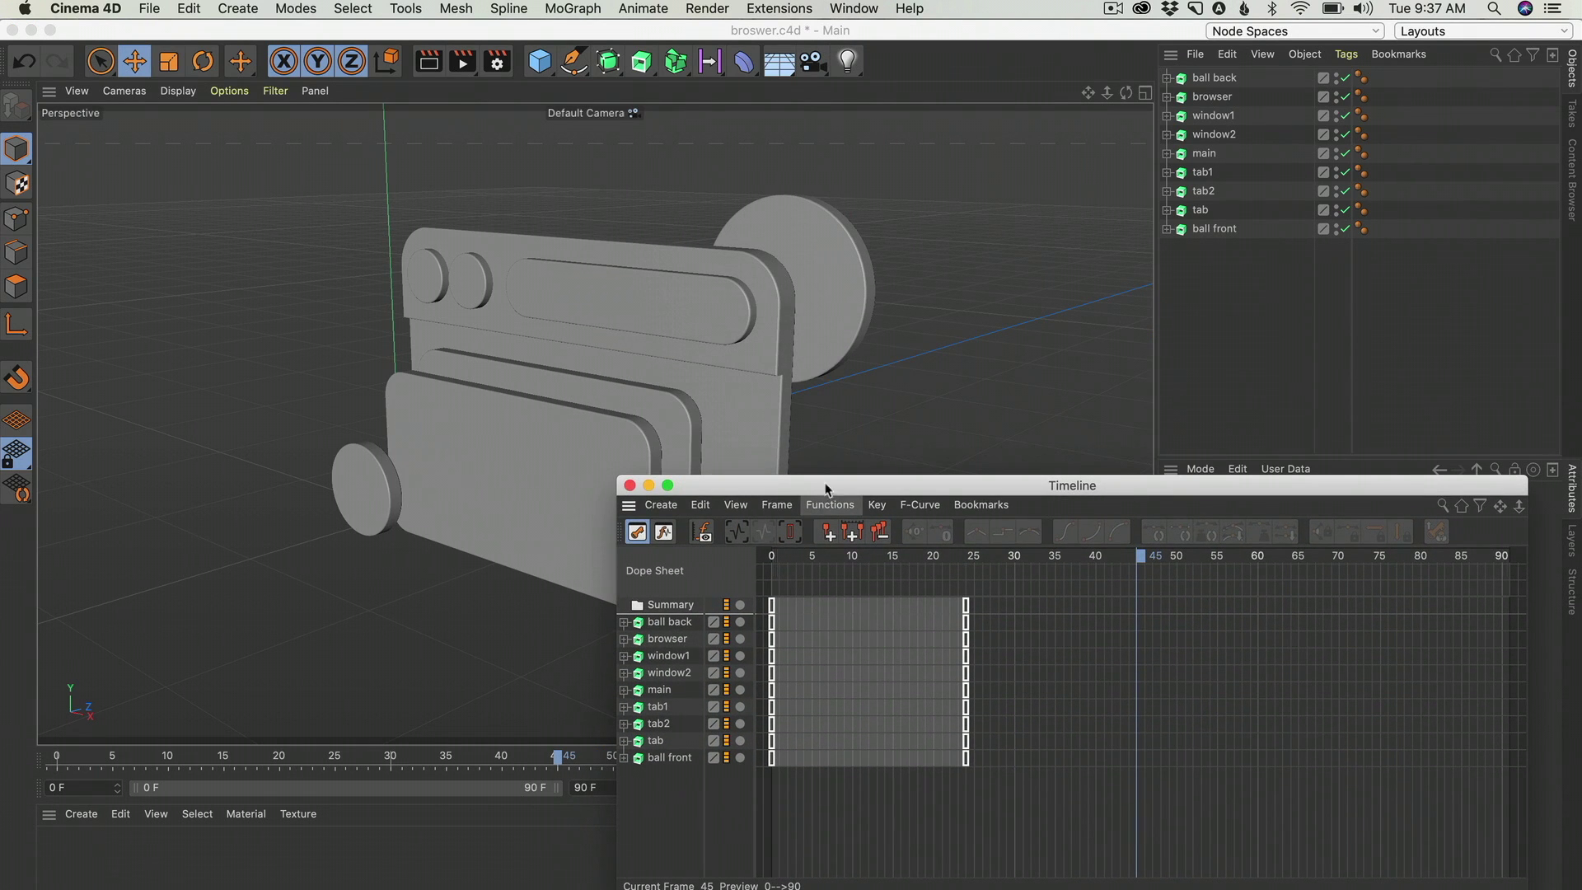
left_click_drag(829, 487, 777, 501)
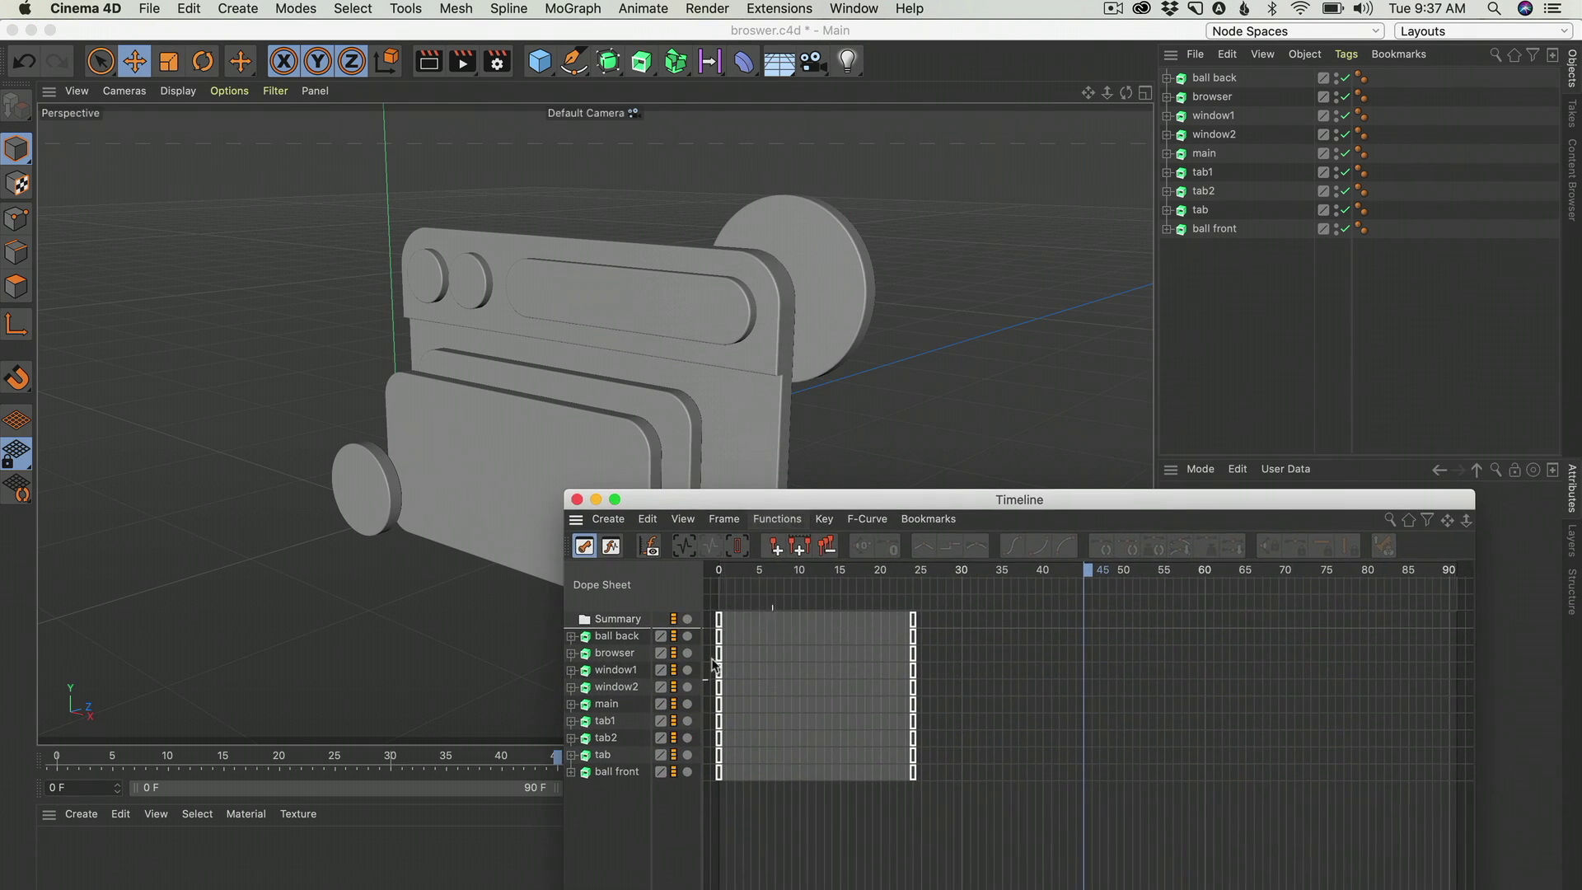
Stagger the scale keys to start at frames 3 (browser), 6 (window1), 8 (window2), 10 (main), 14 (tab1) and 18 (tab2, tab, ball front).
left_click(616, 653)
left_click_drag(831, 616, 903, 607)
left_click(620, 671)
left_click(616, 687)
left_click(614, 704)
left_click(616, 771, "shift")
Play back the staggered scale animation and dock the timeline beside the Materials manager.
key("space")
left_click_drag(1173, 499, 977, 345)
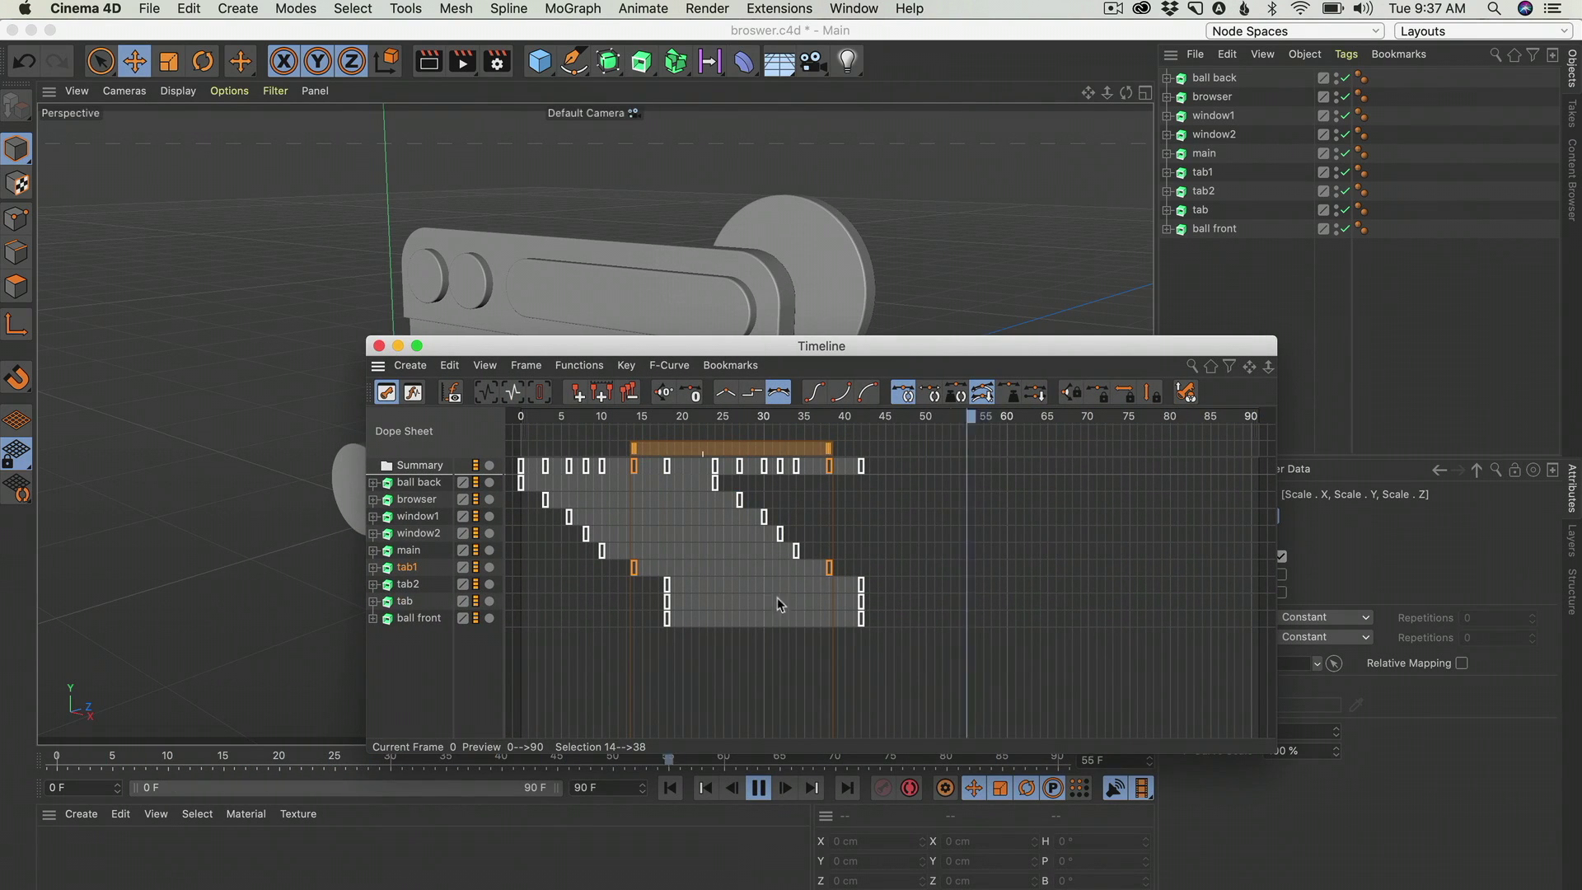
key("space")
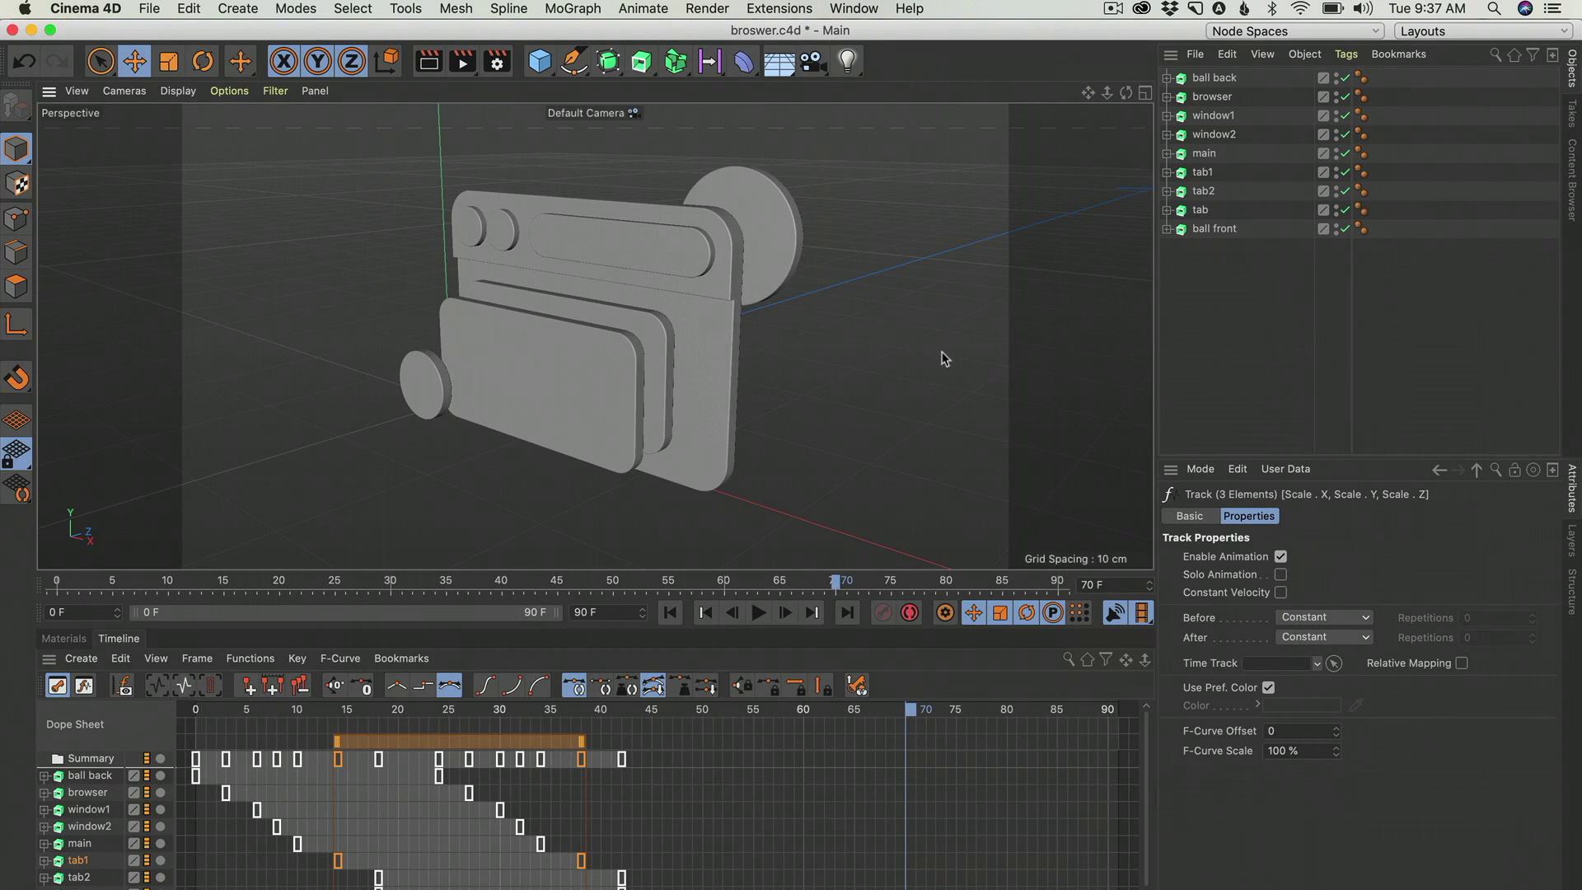
Select all extrudes with Rectangle Selection, frame them in the Top, Front and Right views, and return to the full Perspective view.
left_click(1145, 92)
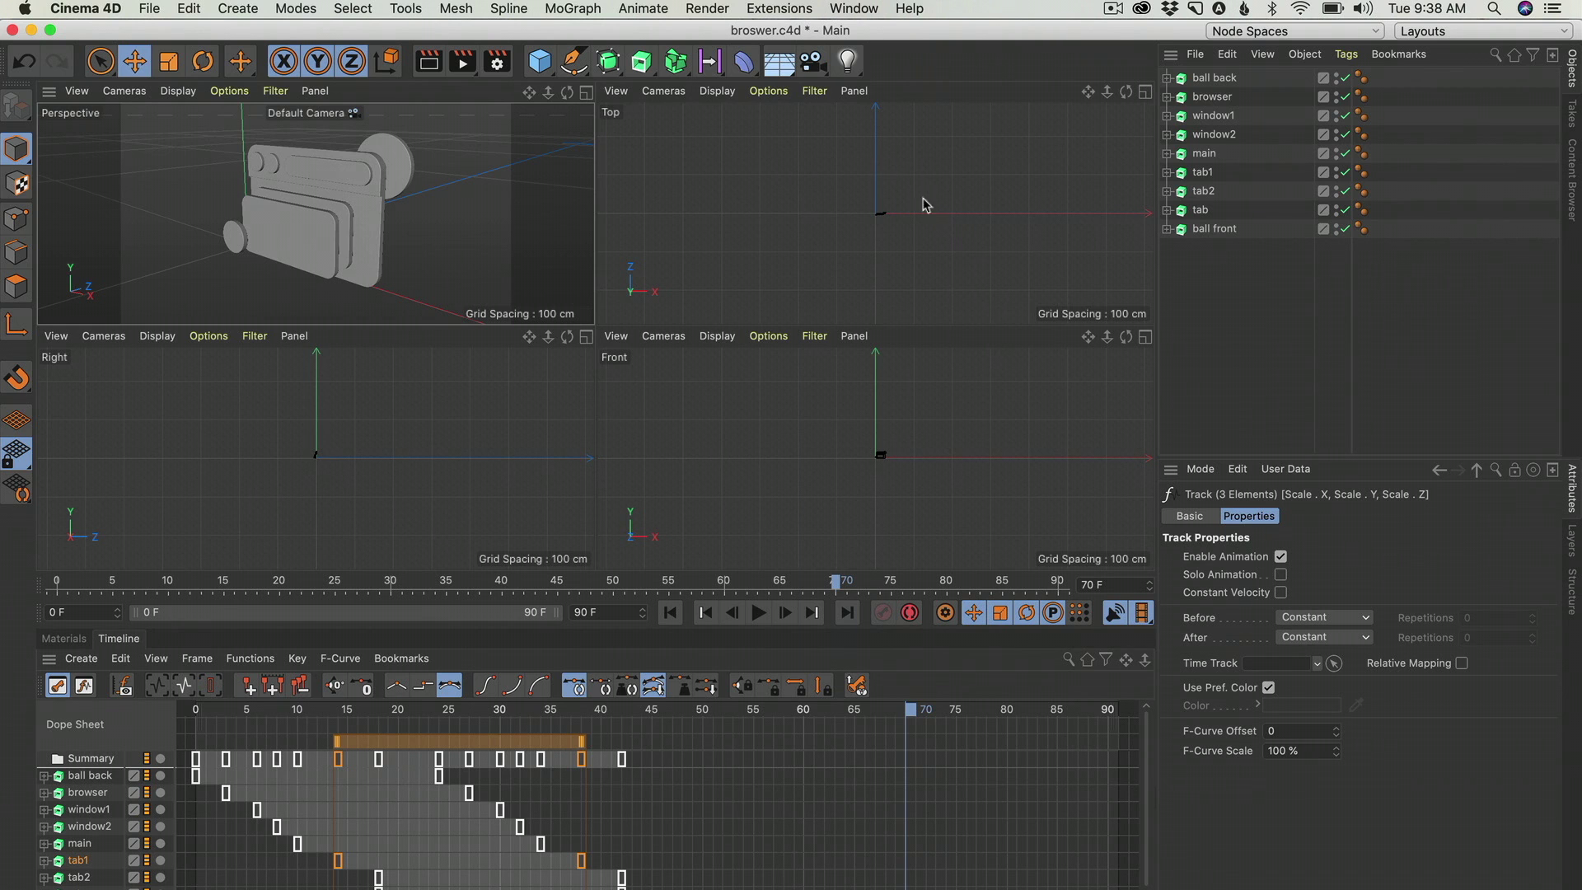
scroll(974, 176, "up", 5)
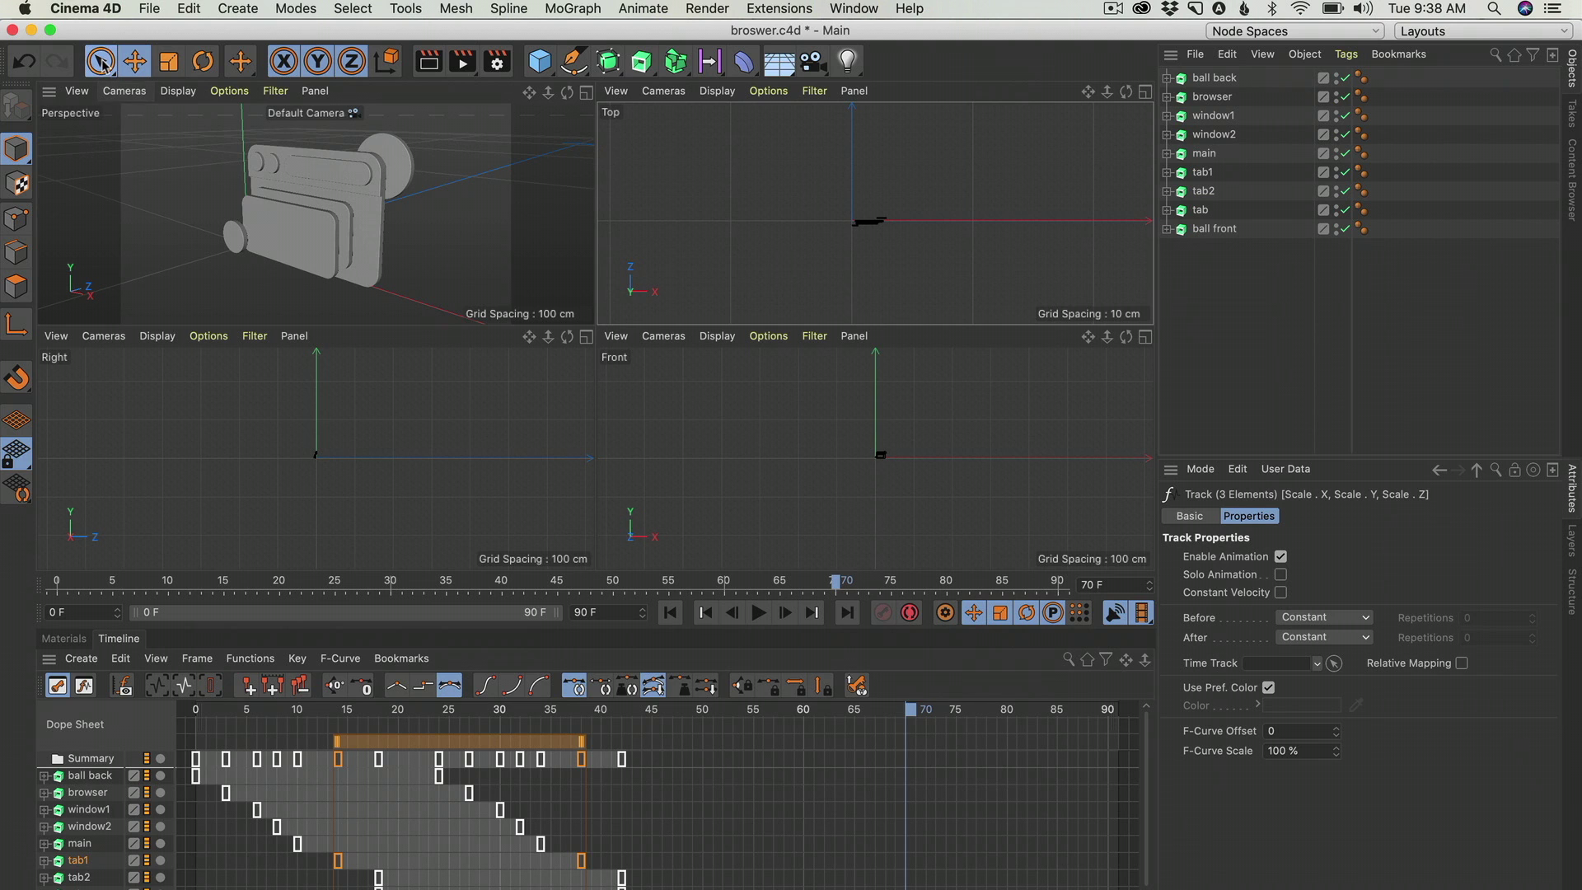
left_click_drag(100, 61, 189, 120)
left_click_drag(939, 158, 766, 288)
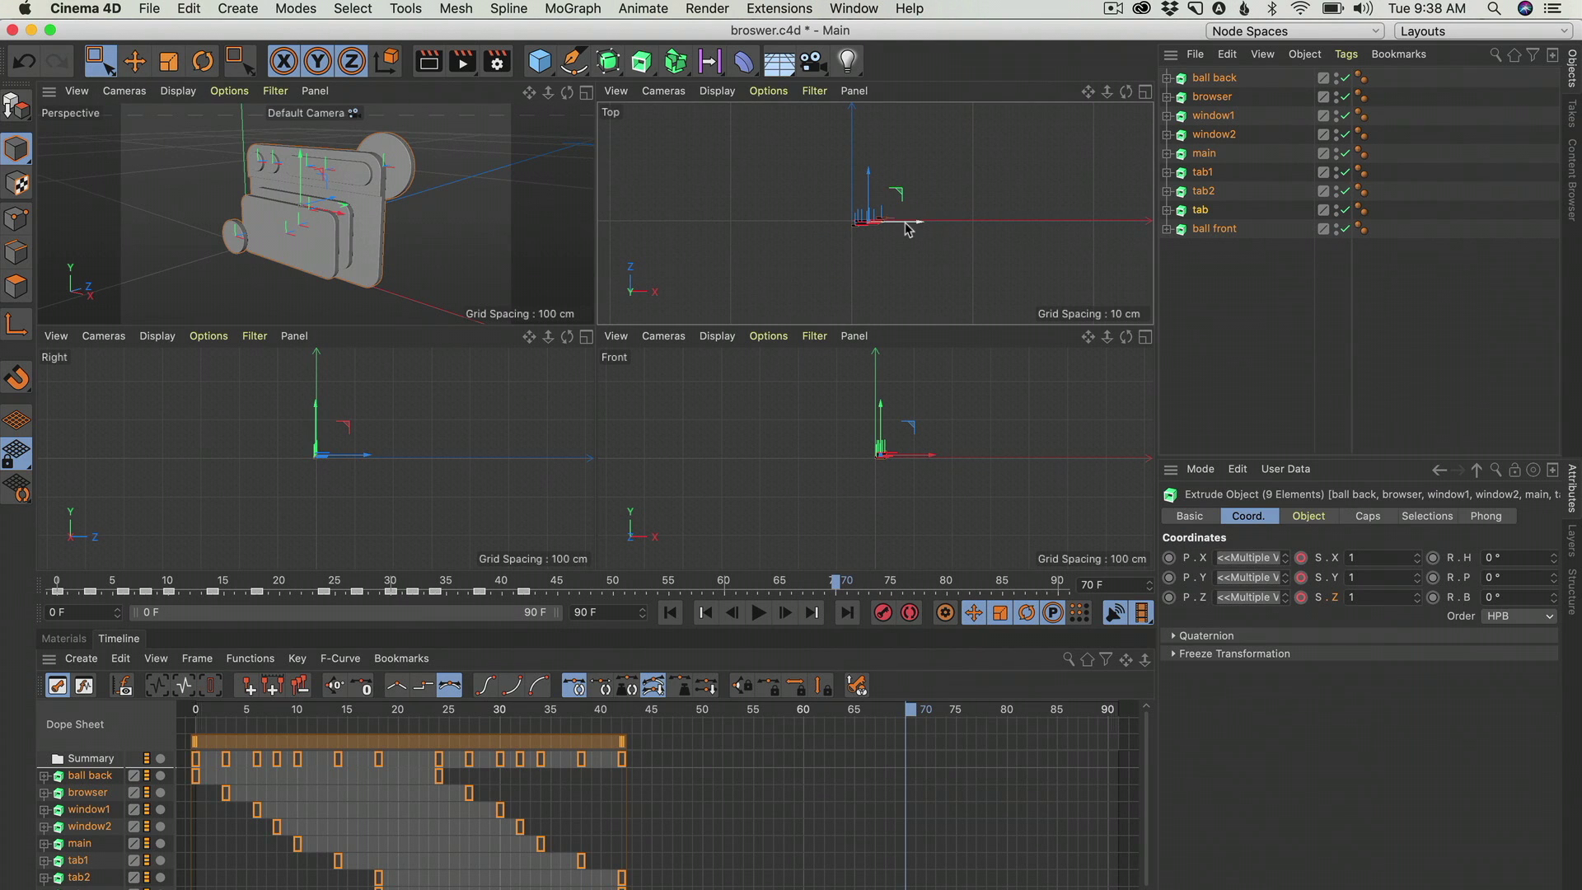
key("o")
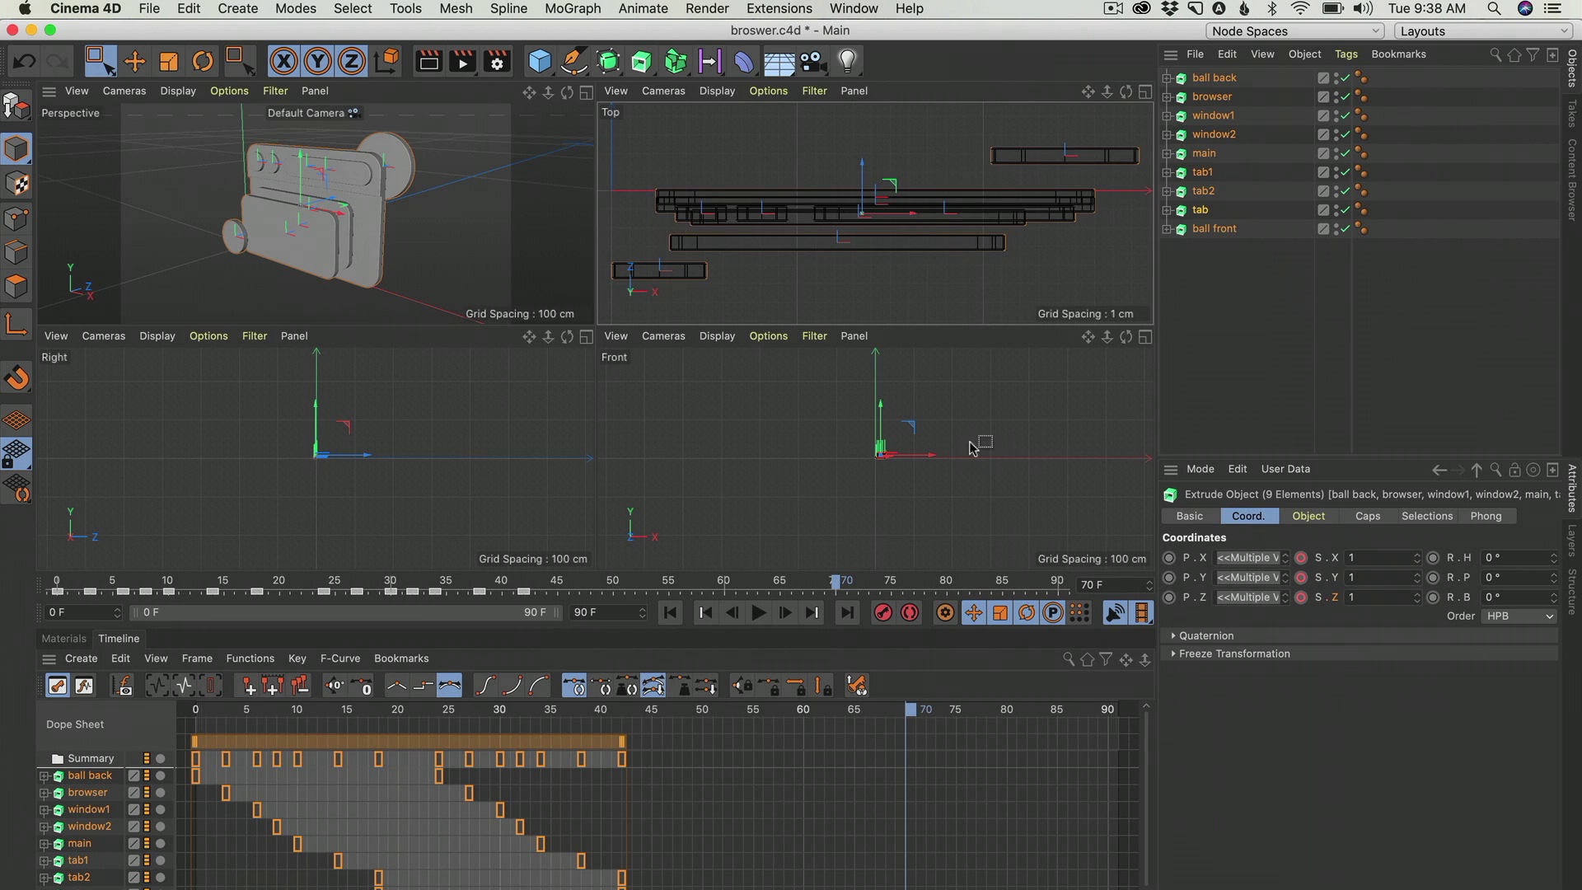
key("o")
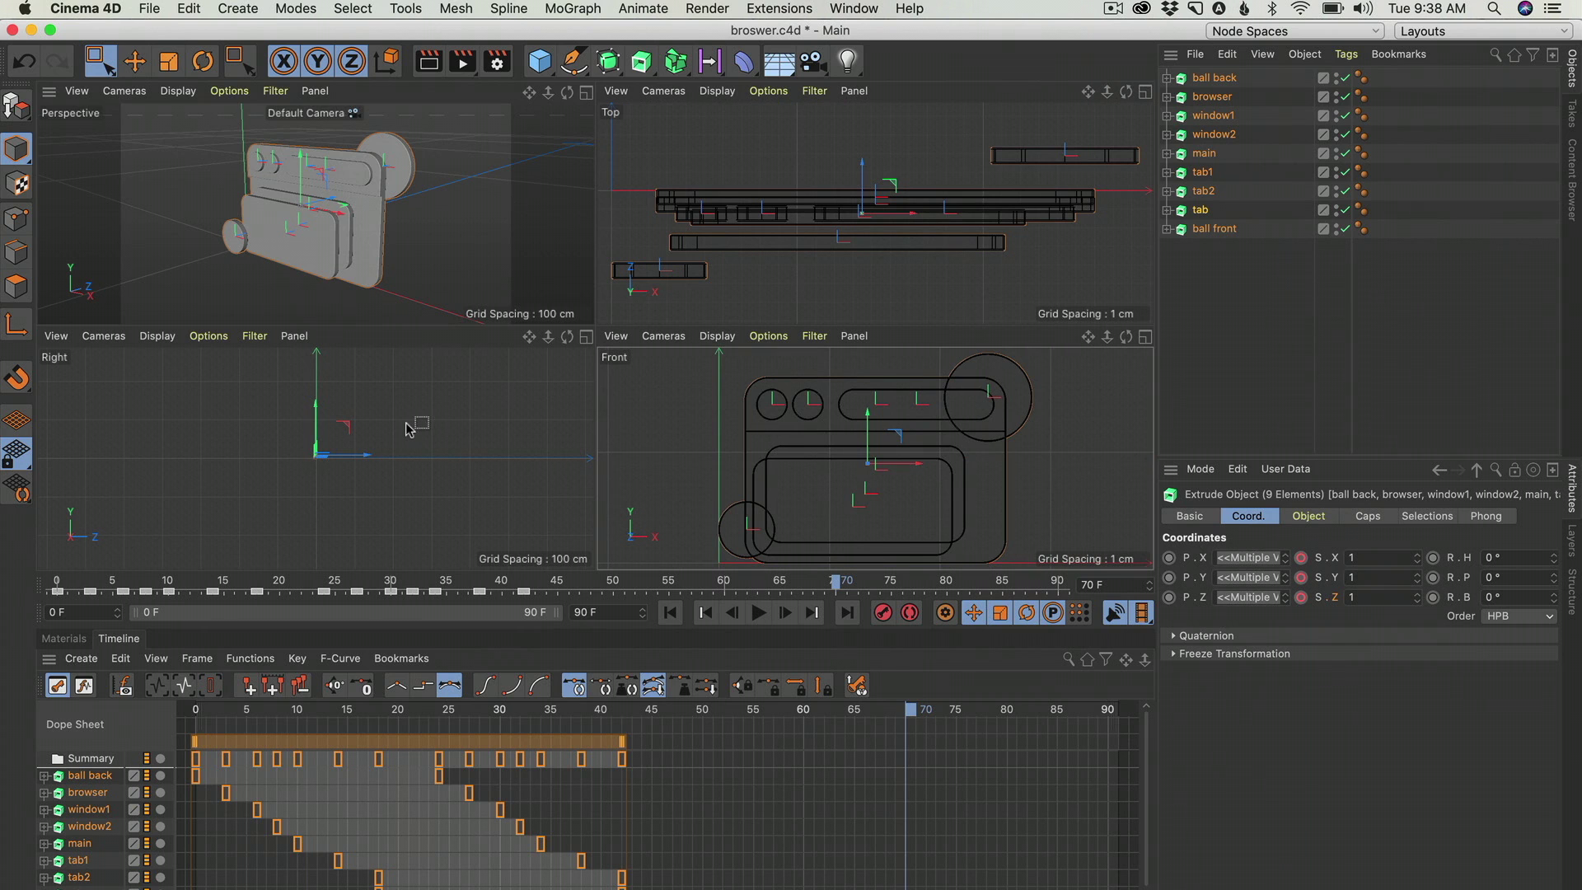
key("o")
key("F1")
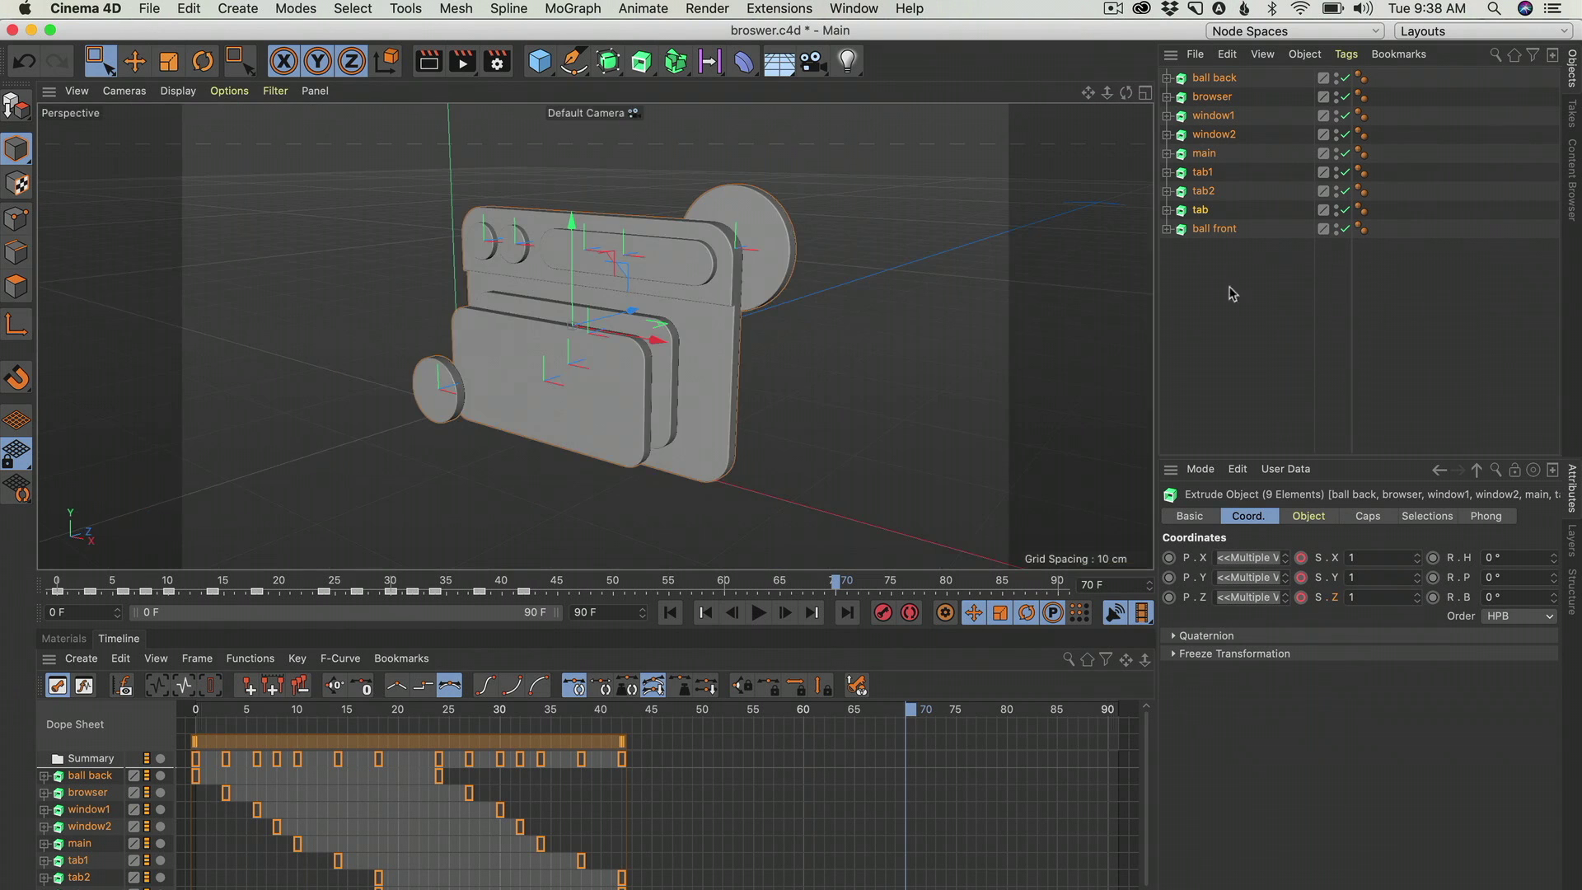
Delete all scale keyframes of the nine extrudes and deselect the objects.
left_click_drag(664, 749, 183, 888)
left_click(183, 886)
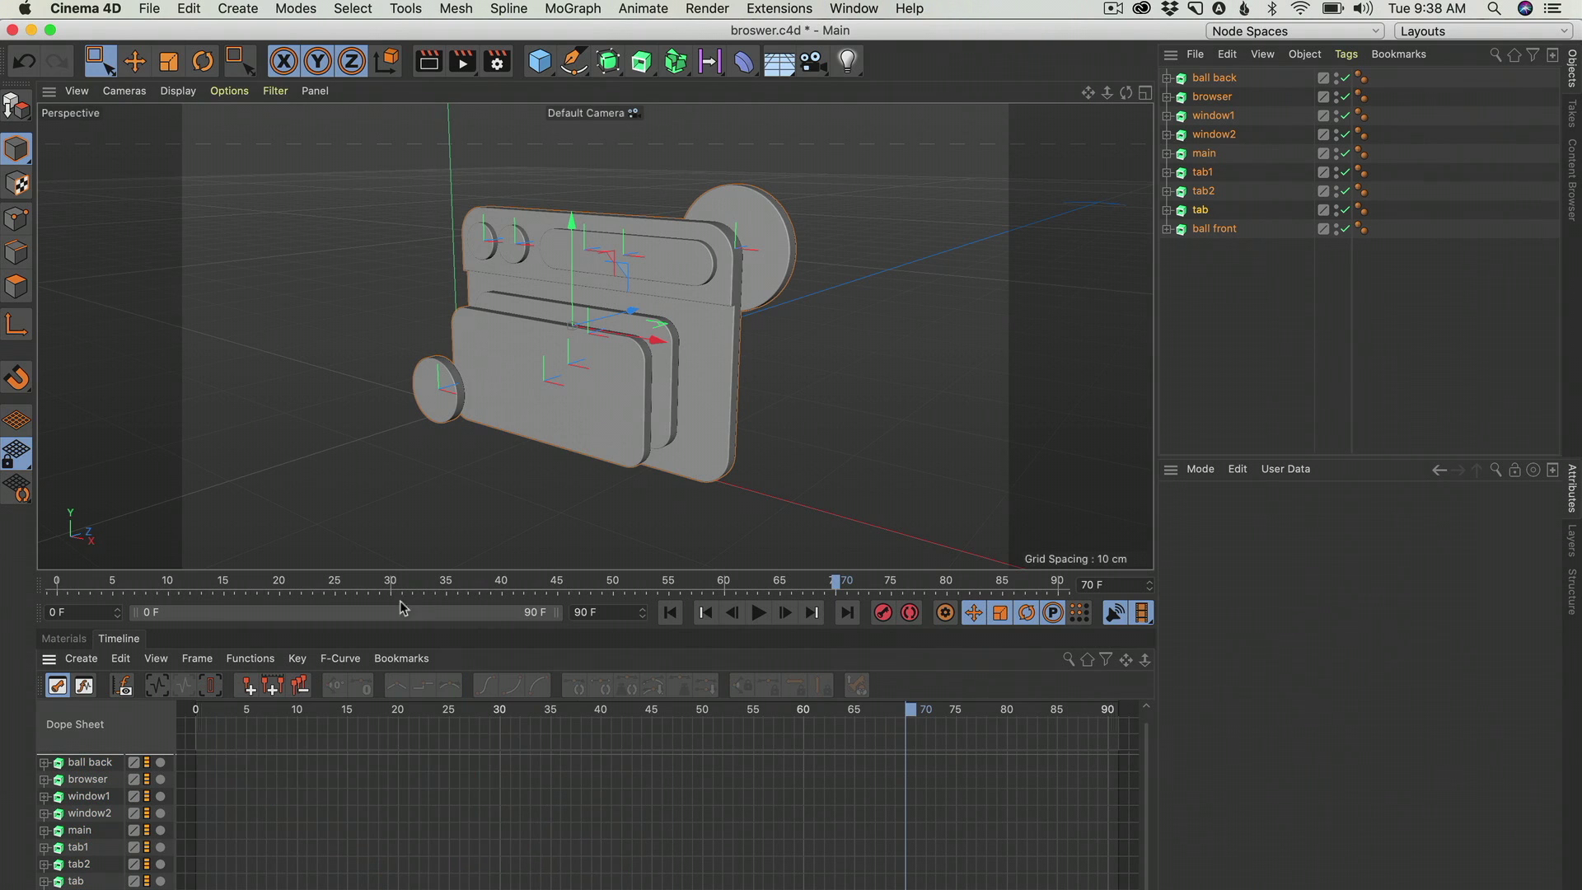
key("shift+F3")
left_click(1225, 289)
Create a MoGraph Fracture object and place all nine extrudes inside it as children.
left_click(677, 74)
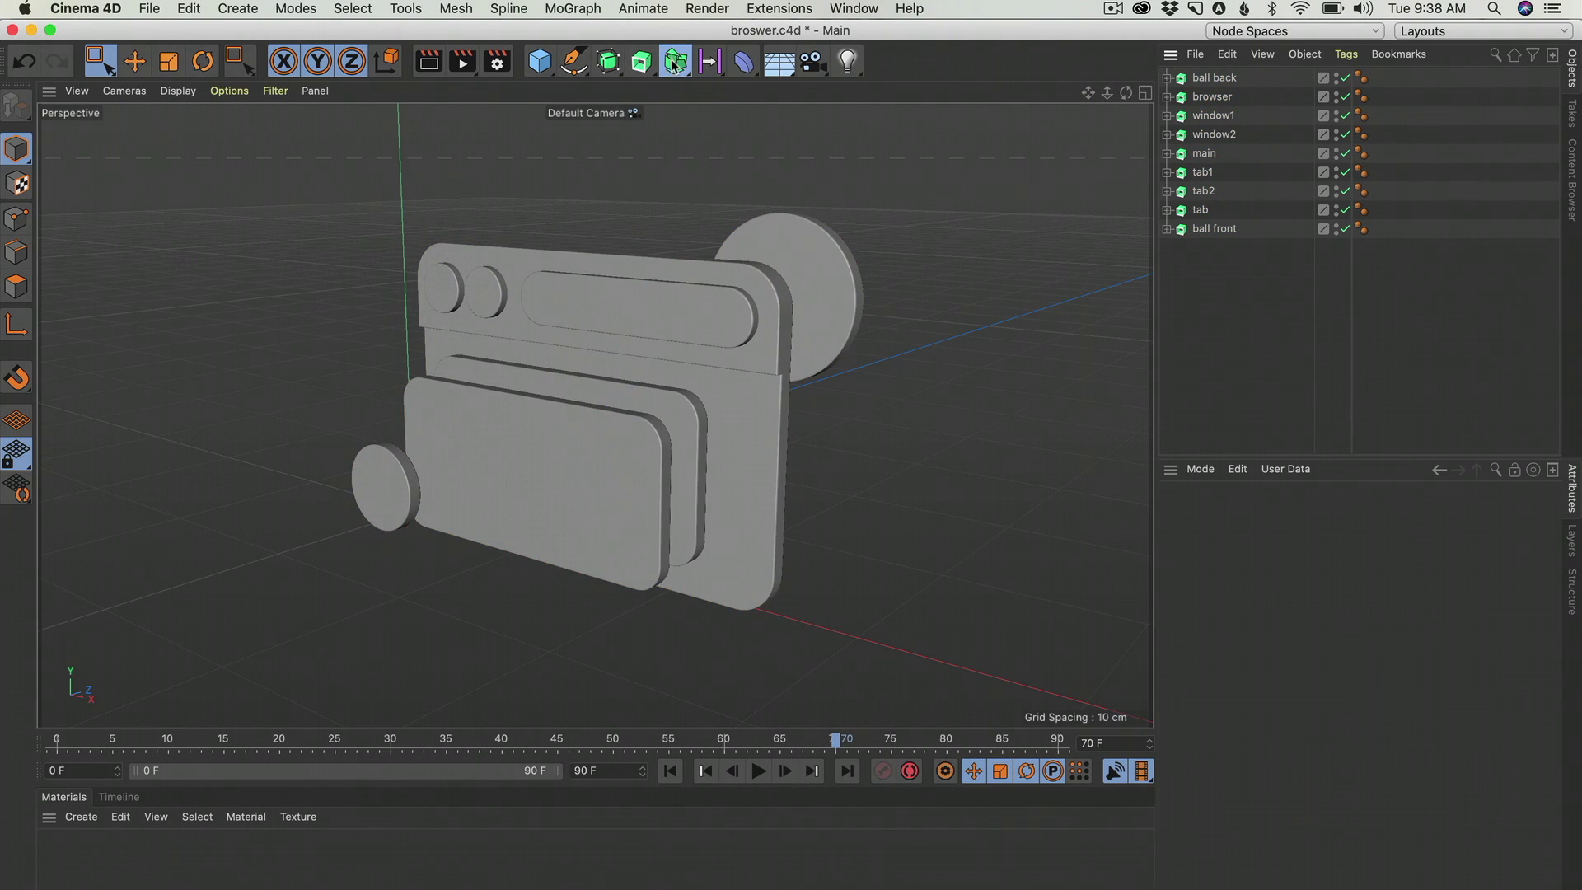
left_click(676, 61)
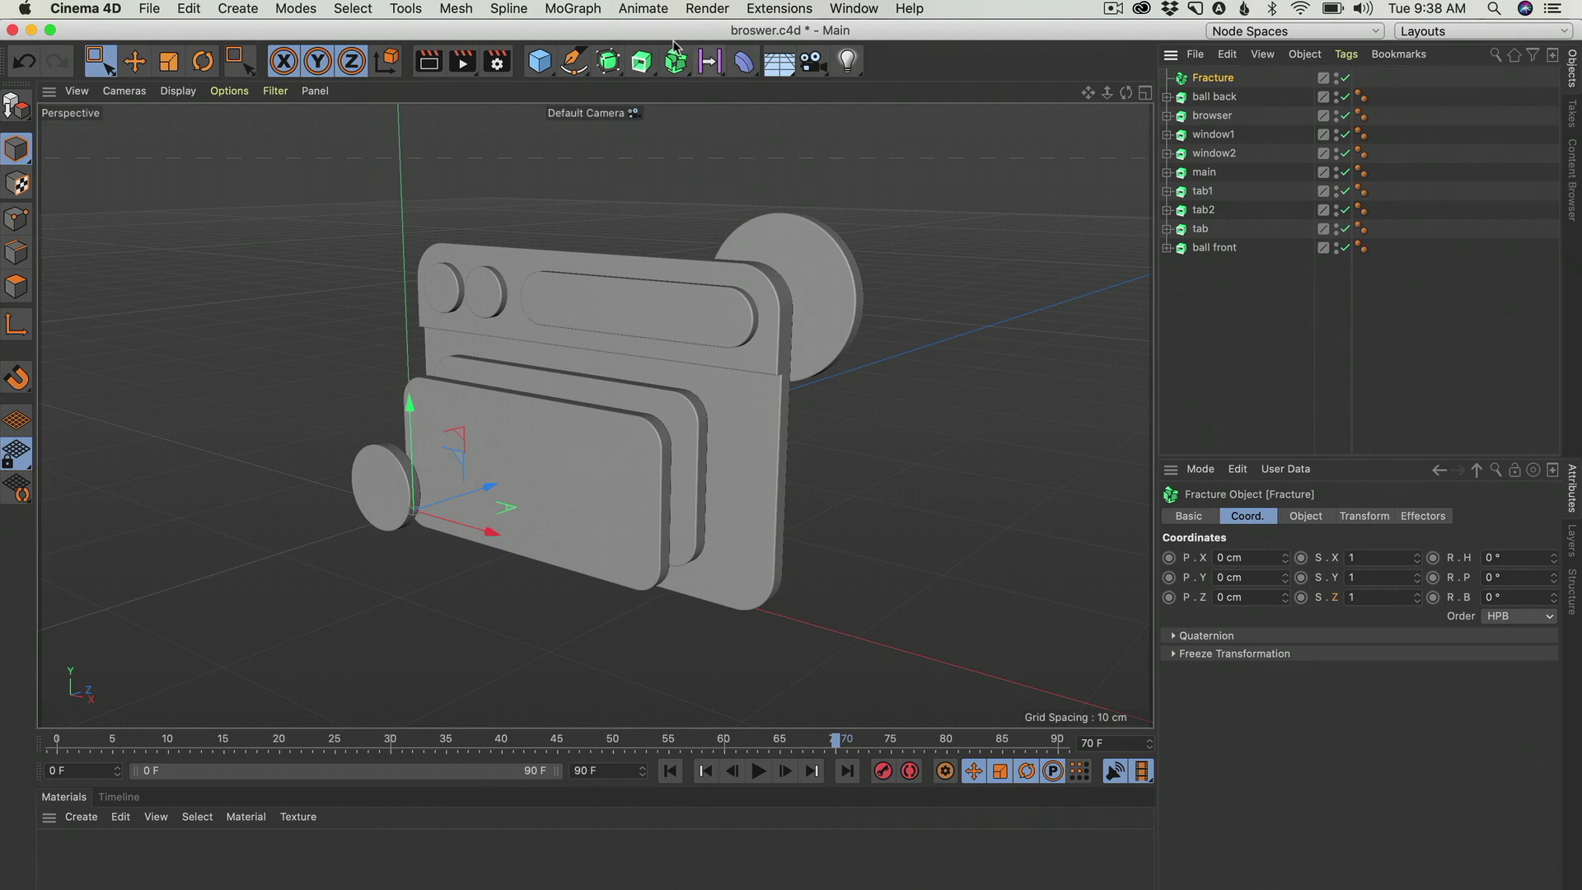
left_click_drag(1229, 295, 1221, 85)
left_click(1220, 82)
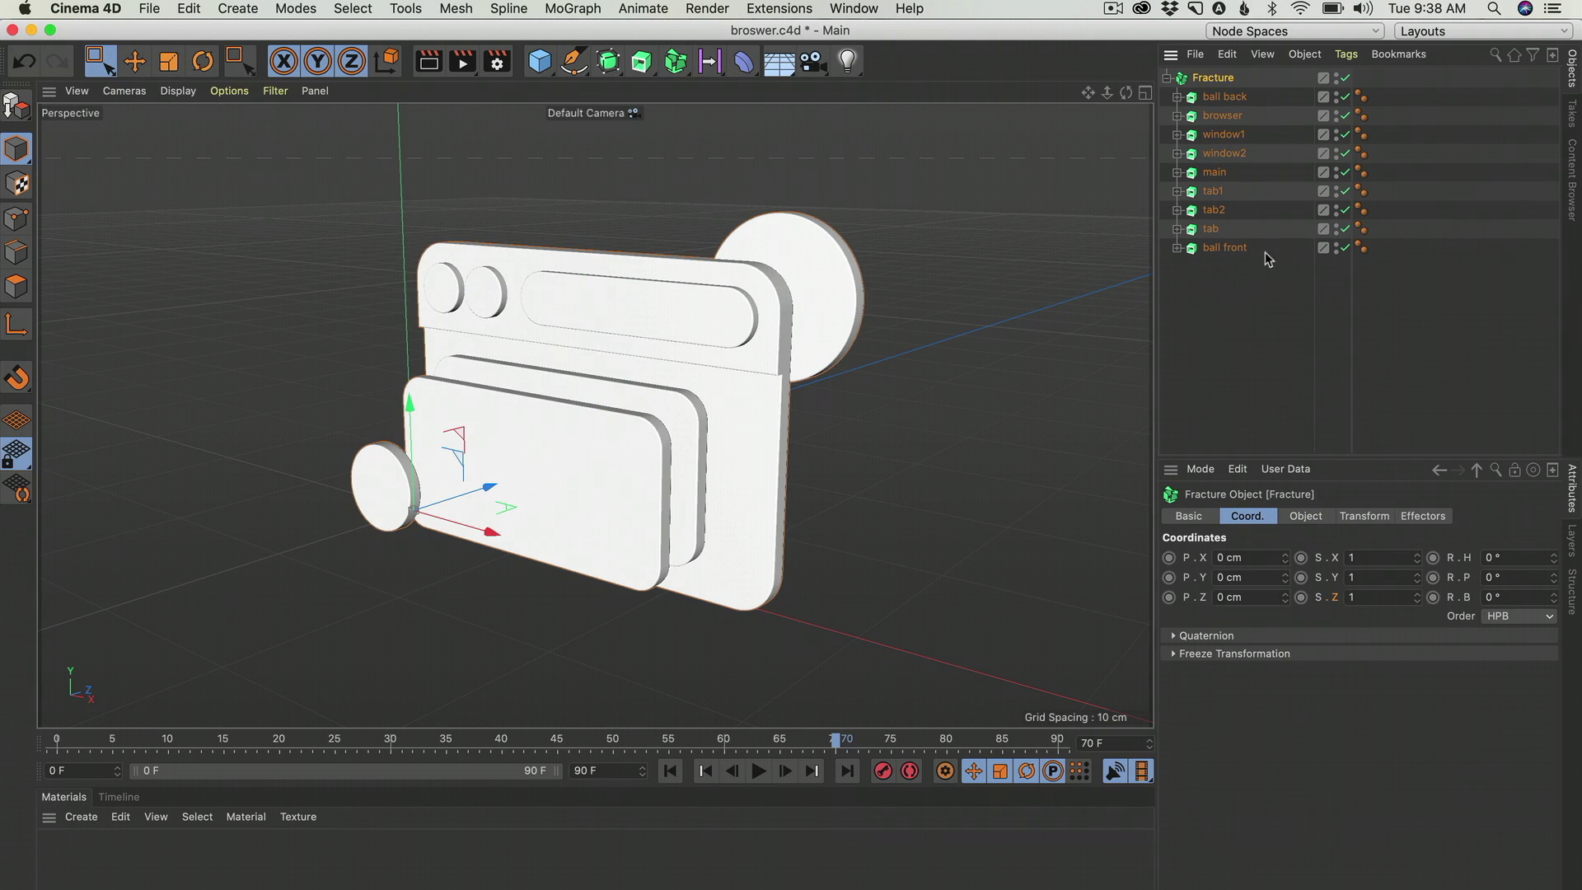
Set the Fracture object's mode to Explode Segments.
left_click(1427, 518)
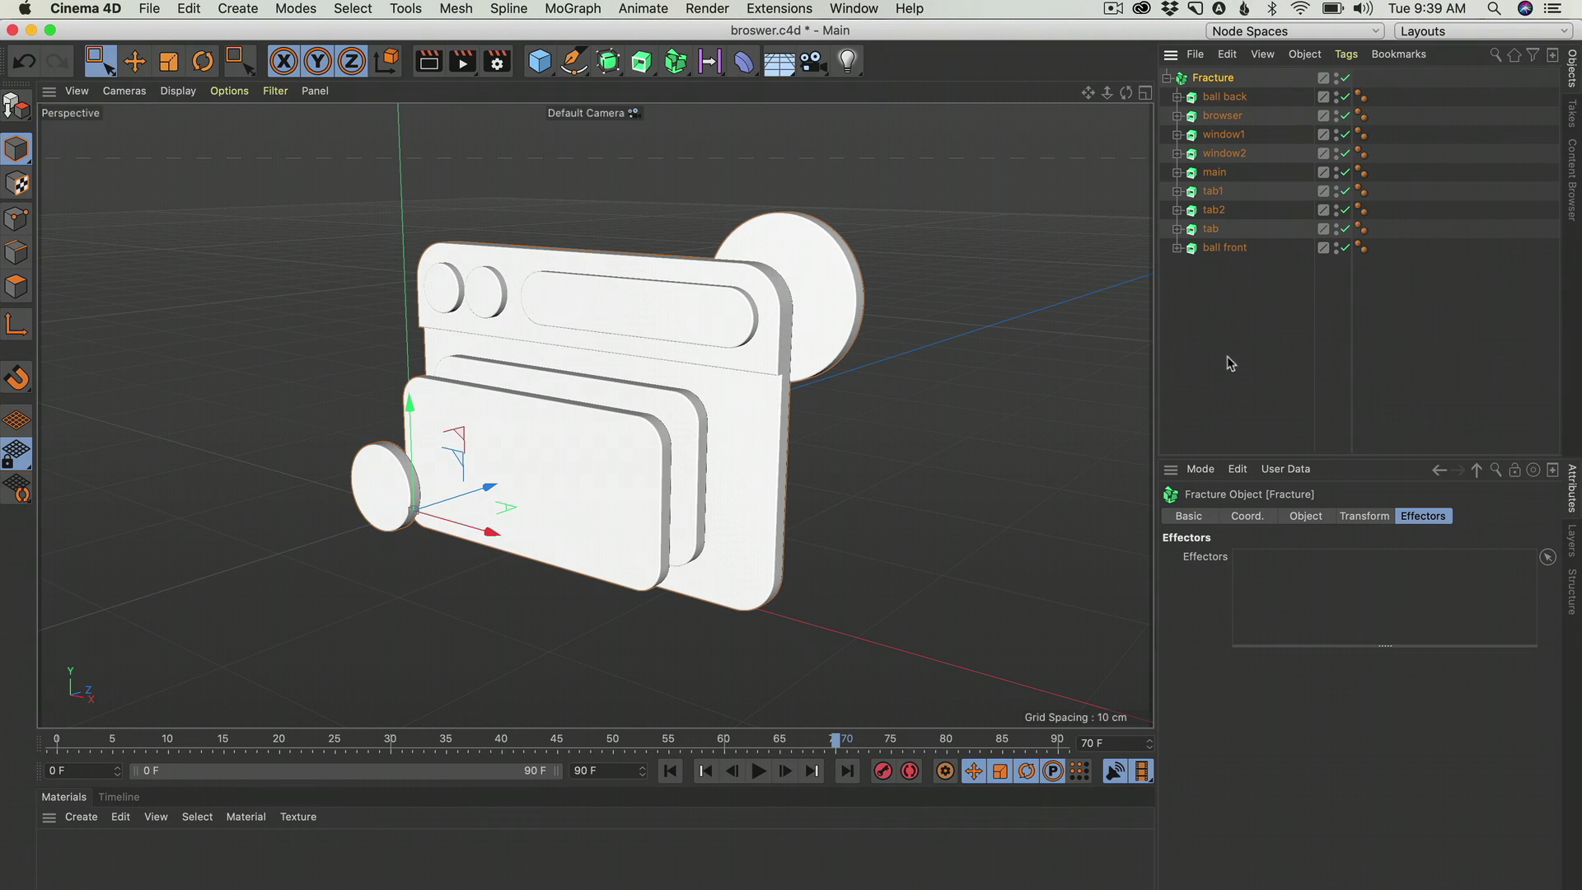
left_click(1316, 519)
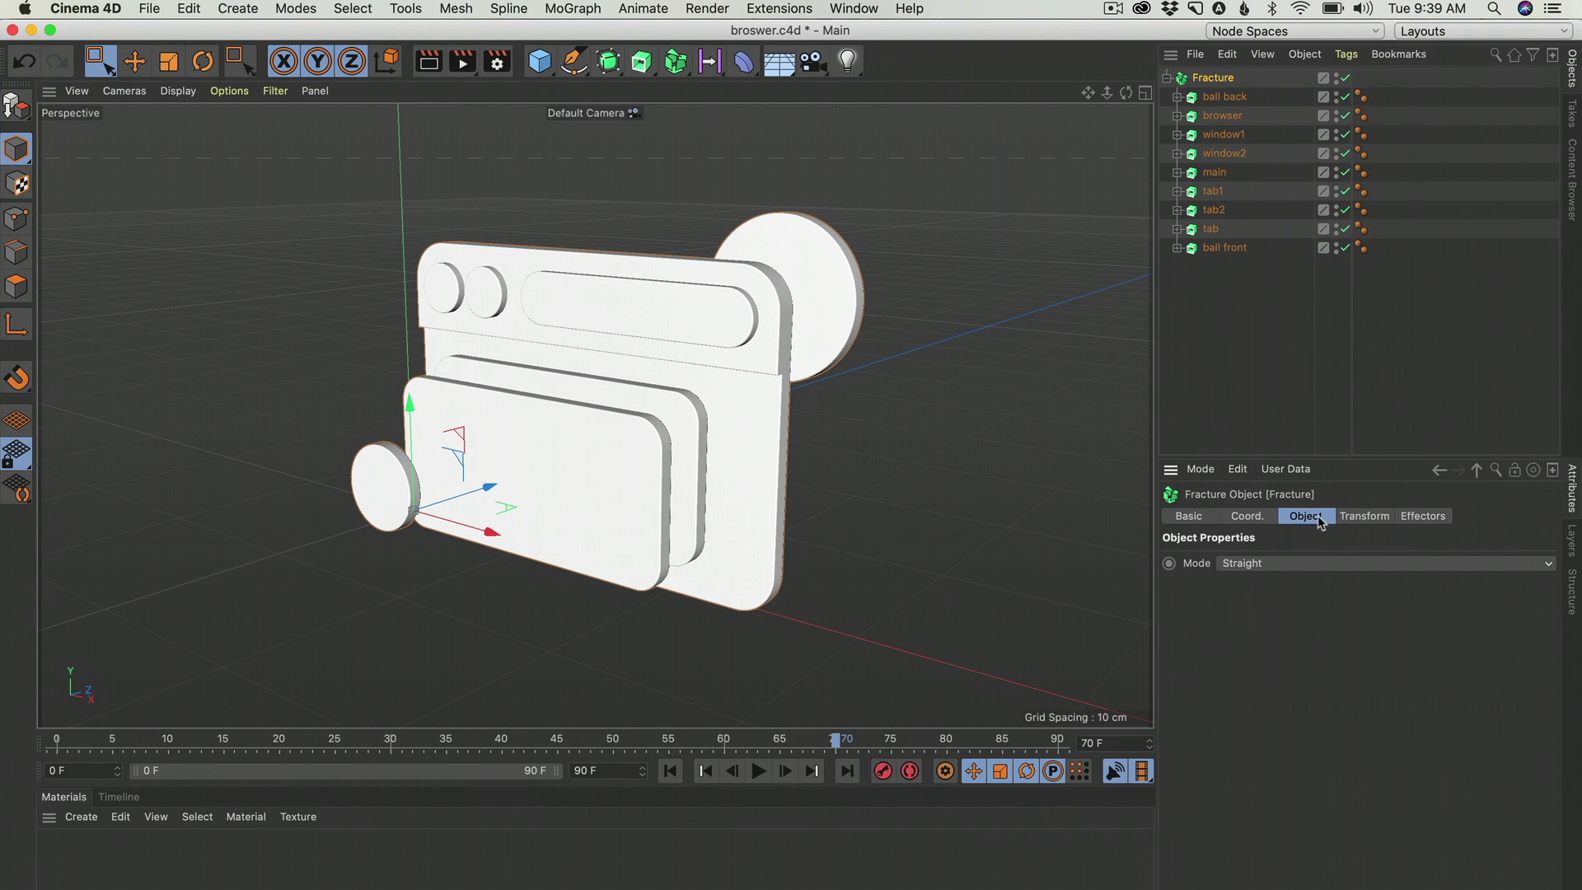
left_click(1277, 564)
left_click(1286, 601)
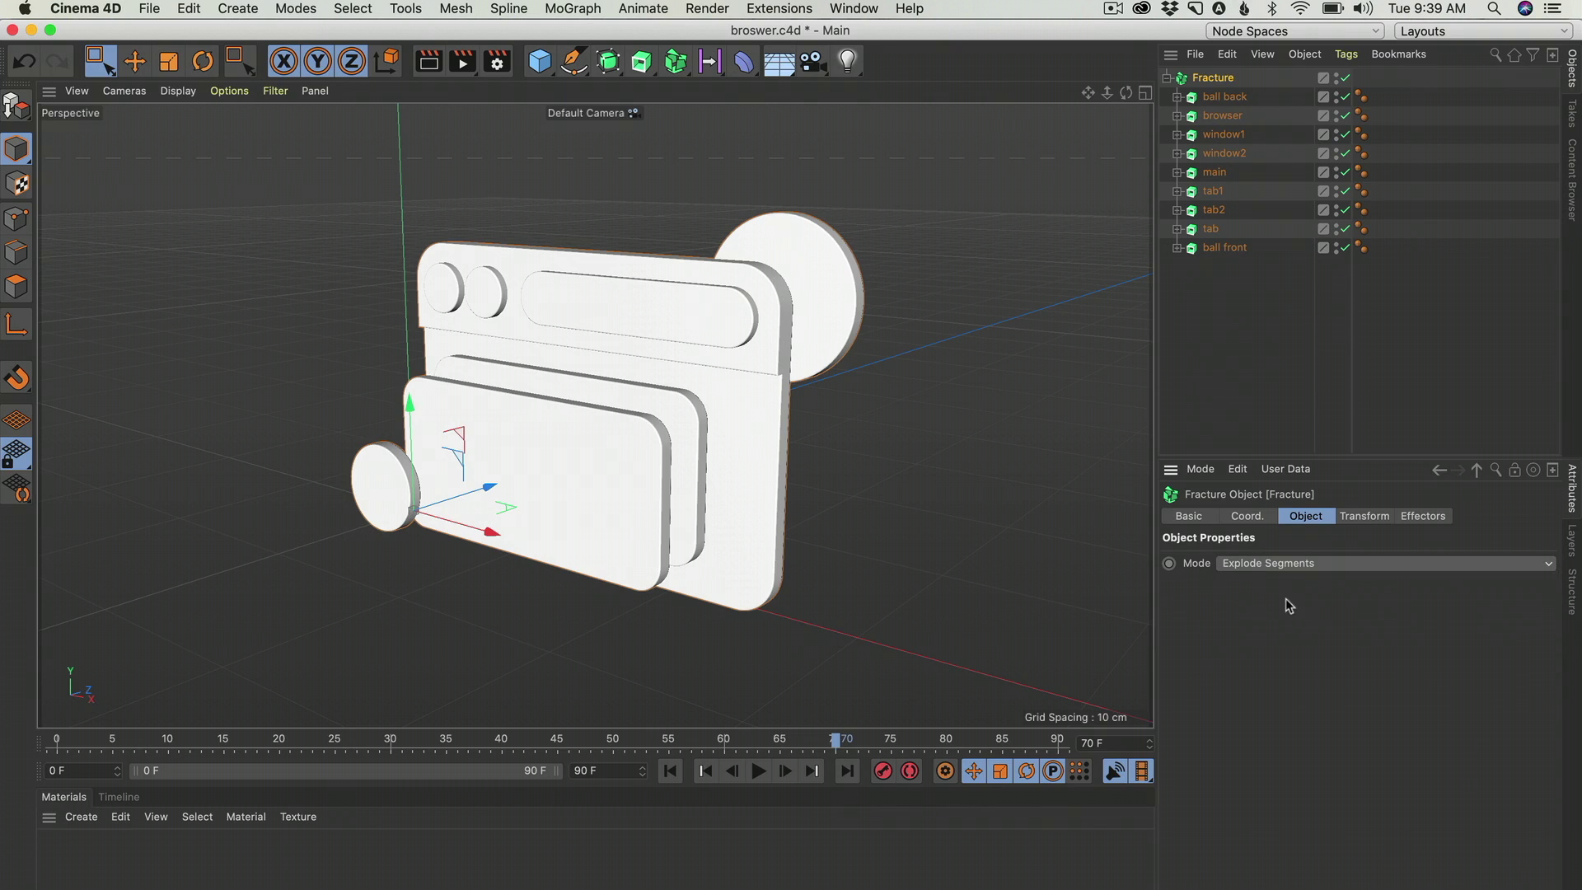
Add a Plain effector to the selected Fracture object.
left_click(1428, 516)
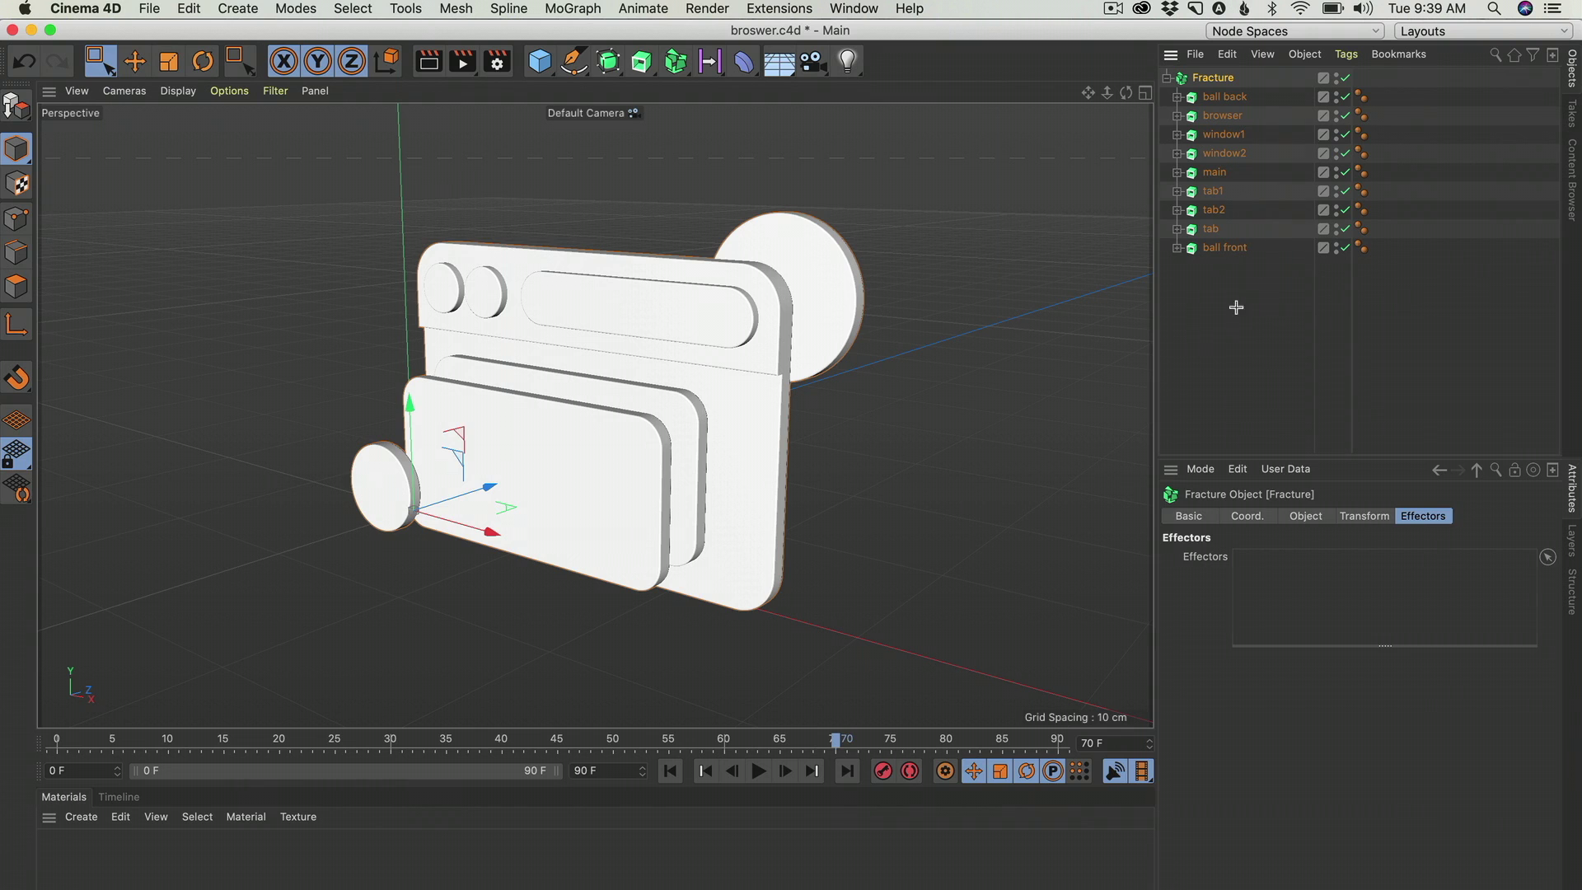
left_click(1208, 263)
left_click(1196, 78)
left_click(572, 9)
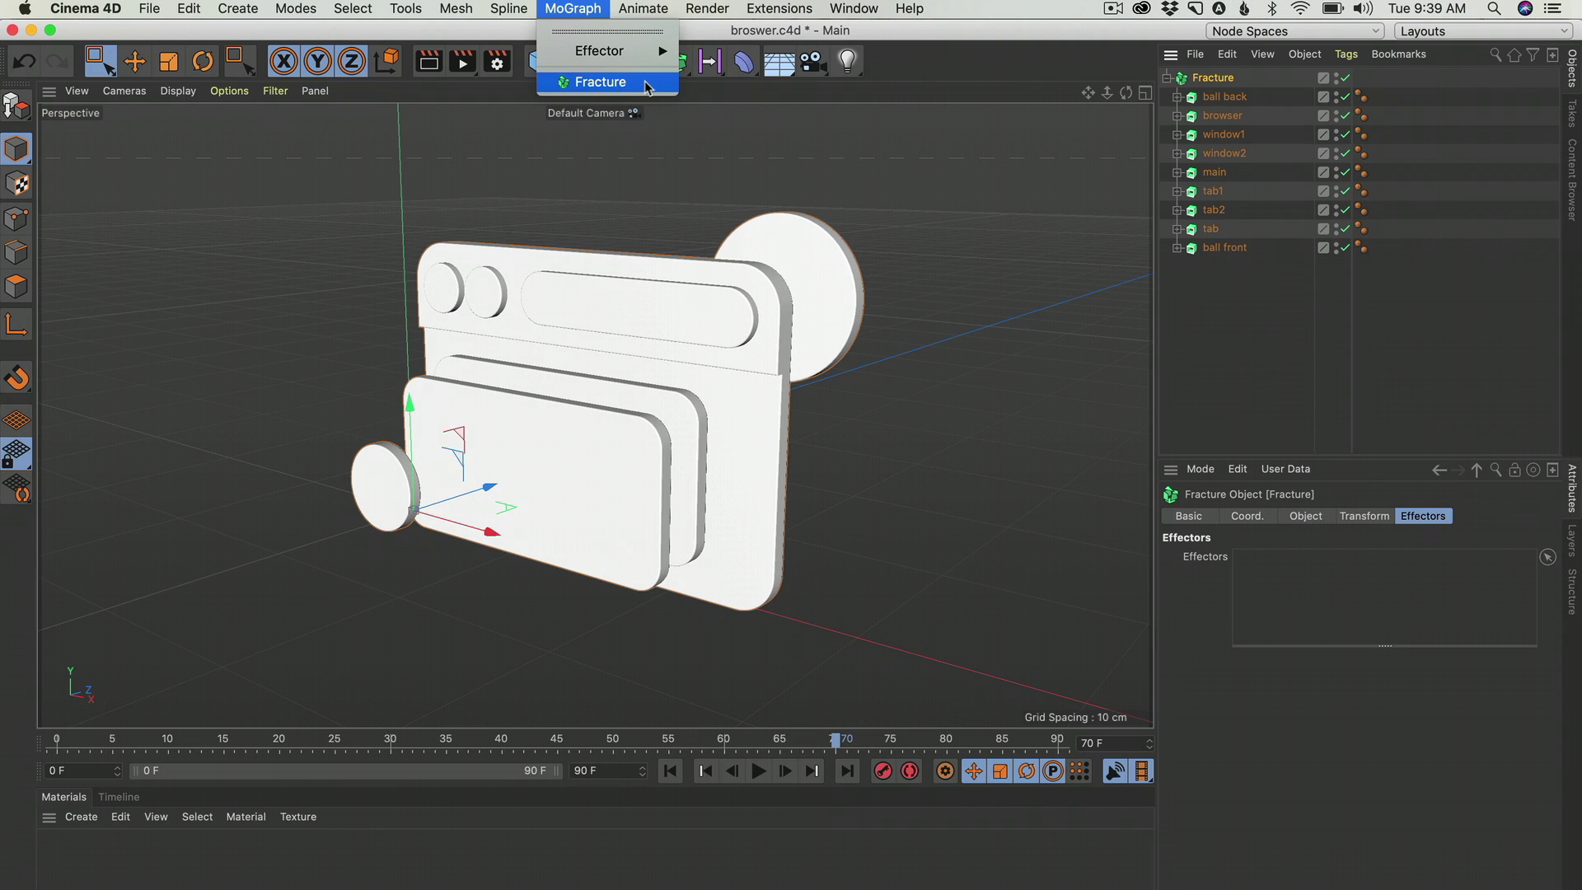
mouse_move(602, 54)
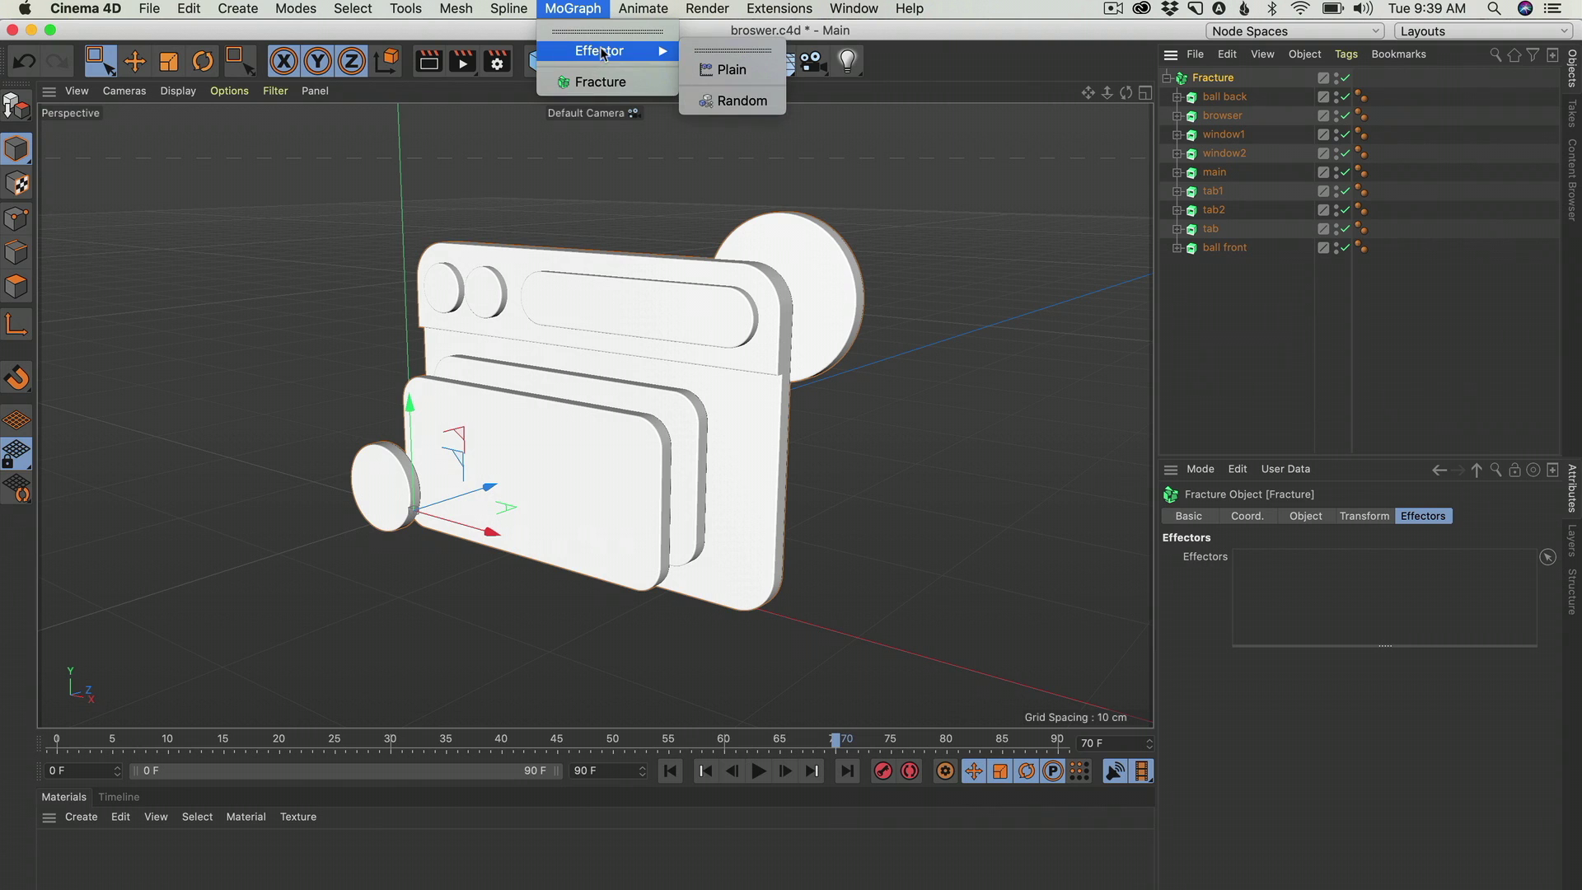
left_click(732, 70)
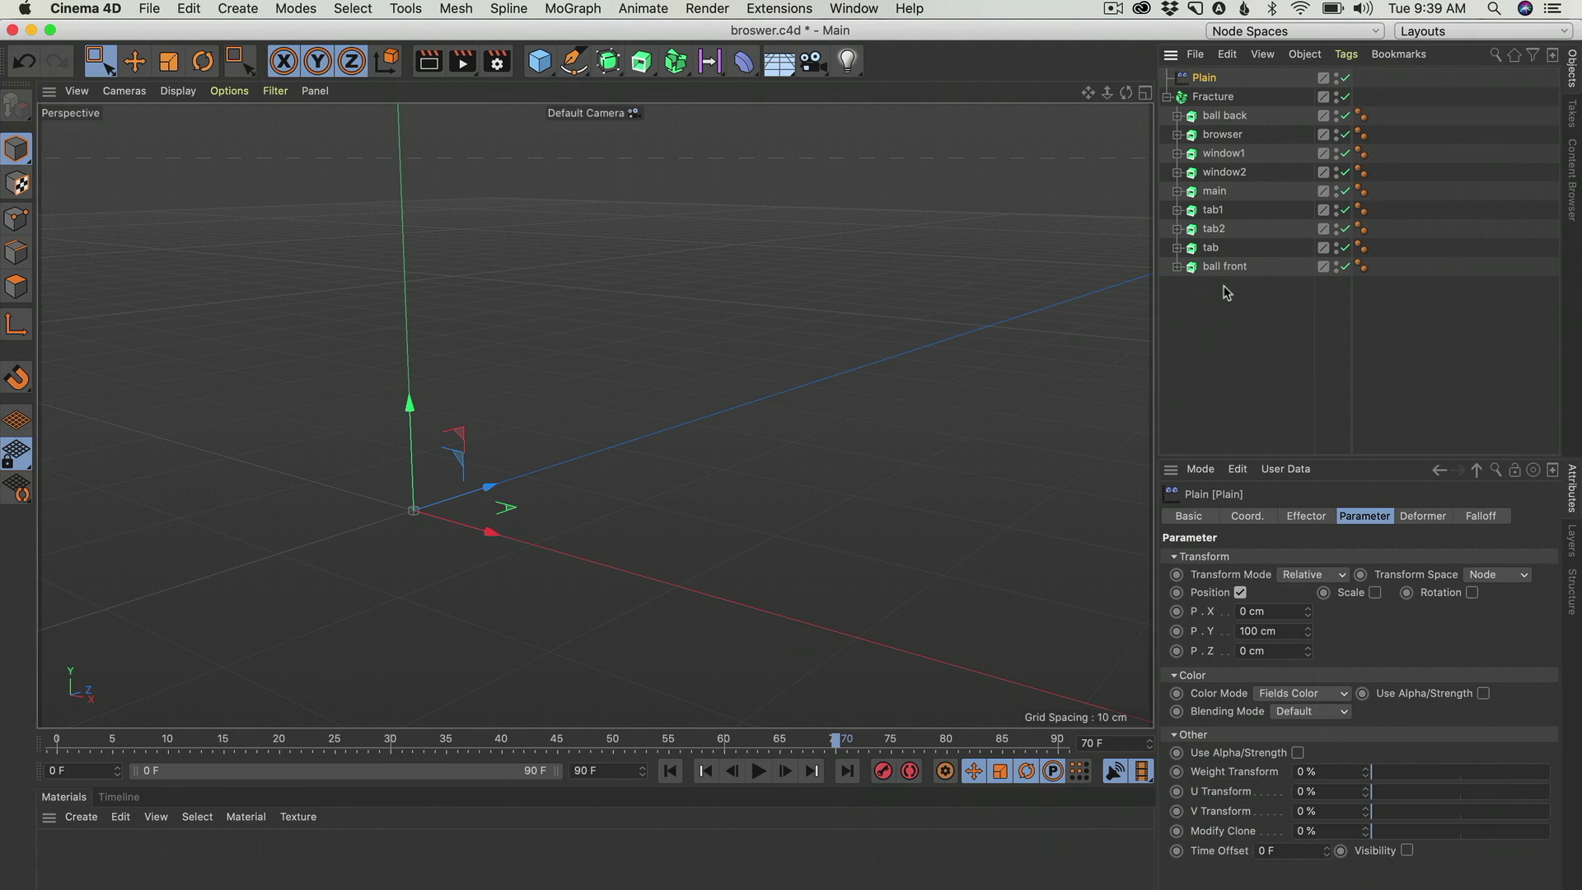
Try Y position offsets of 1, 4 and 2 cm on the Plain effector.
left_click(1285, 631)
type("1")
key("Return")
left_click(1308, 631)
left_click(1308, 631)
left_click(1308, 631)
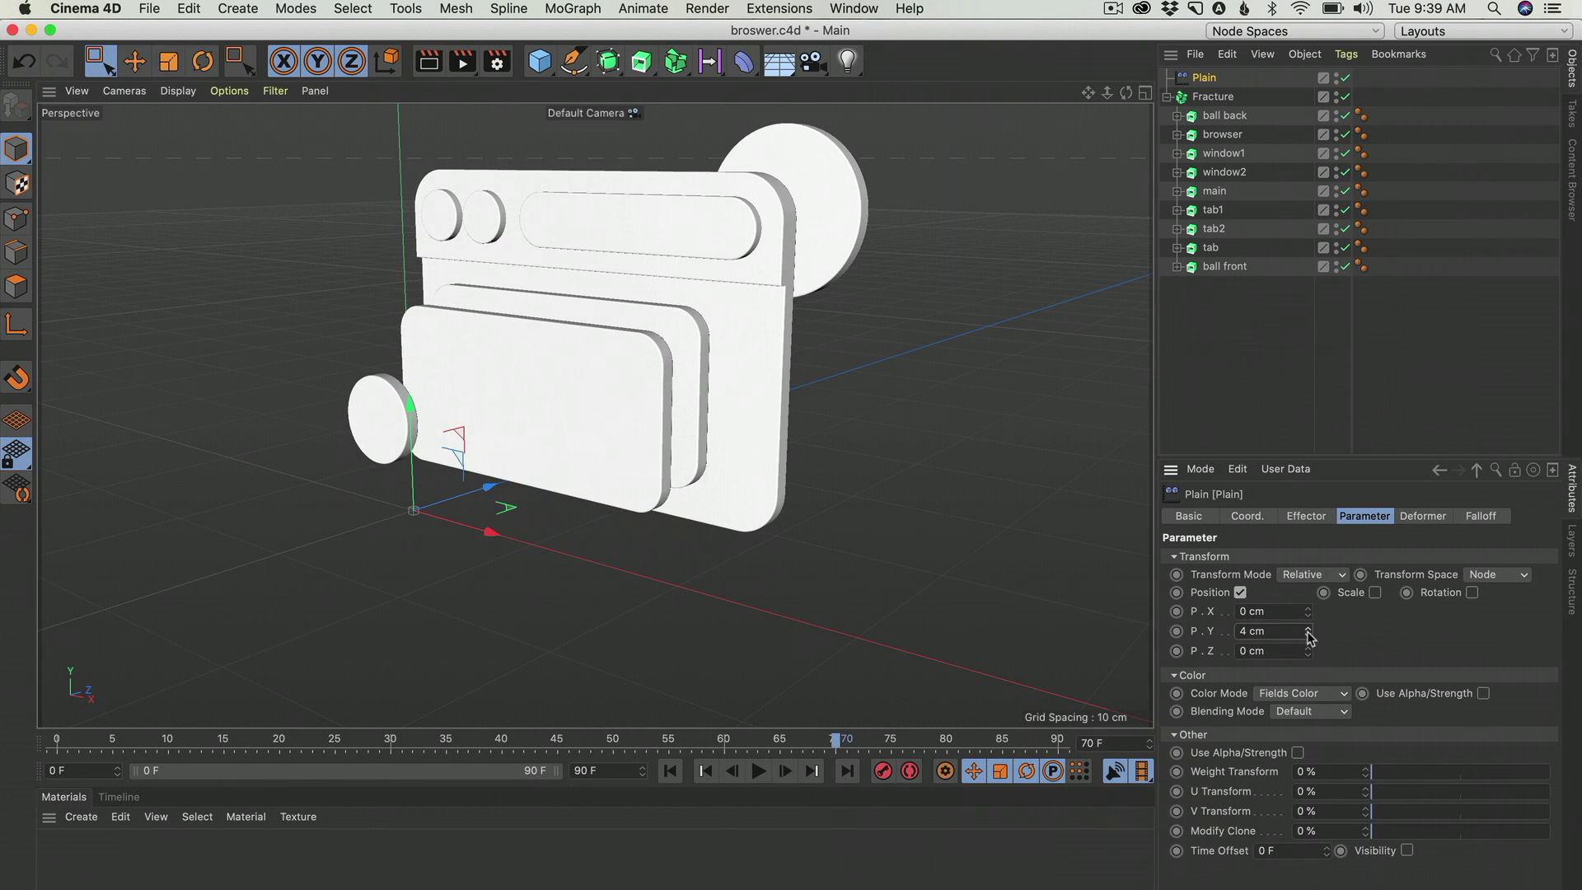
left_click(1307, 635)
left_click(1307, 635)
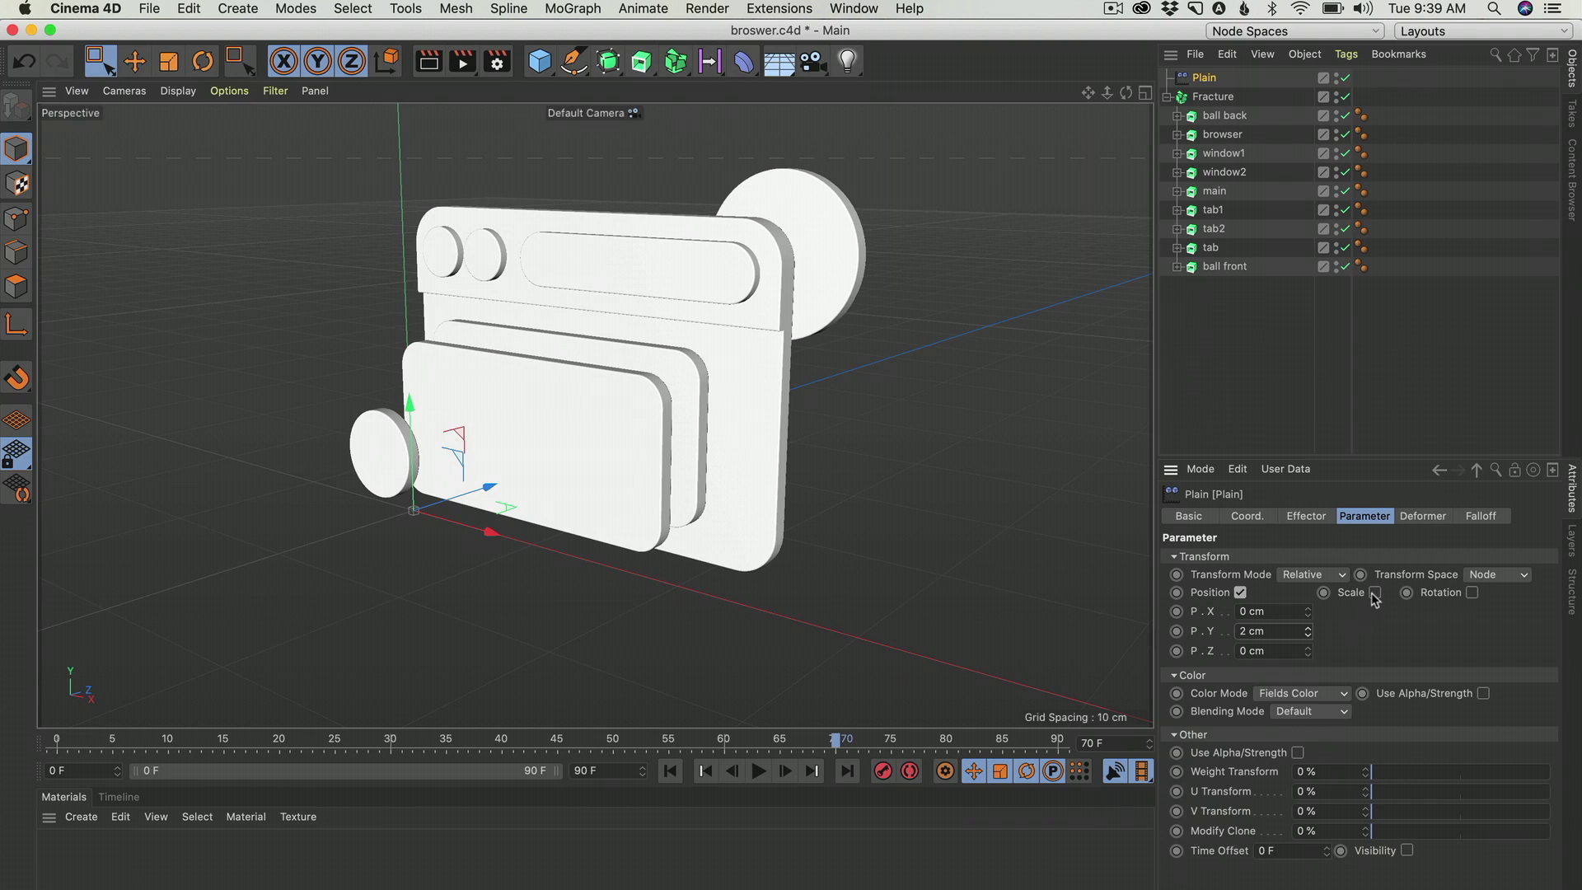
Try a uniform scale of -0.67 on the Plain effector, and turn its scale parameter back off.
left_click(1376, 593)
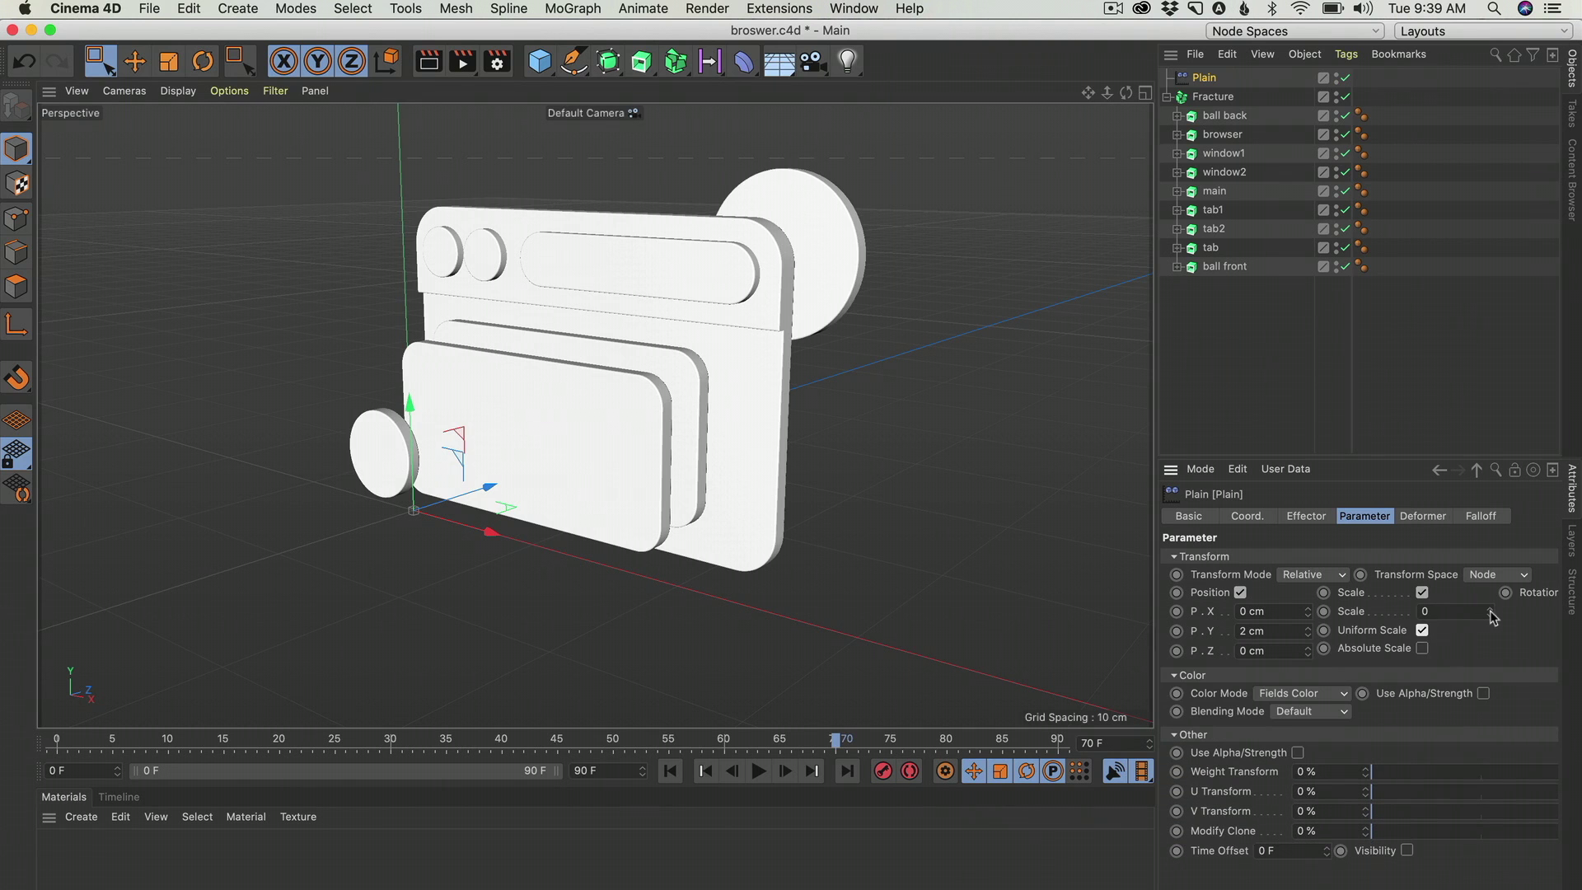
left_click_drag(1489, 614, 1491, 641)
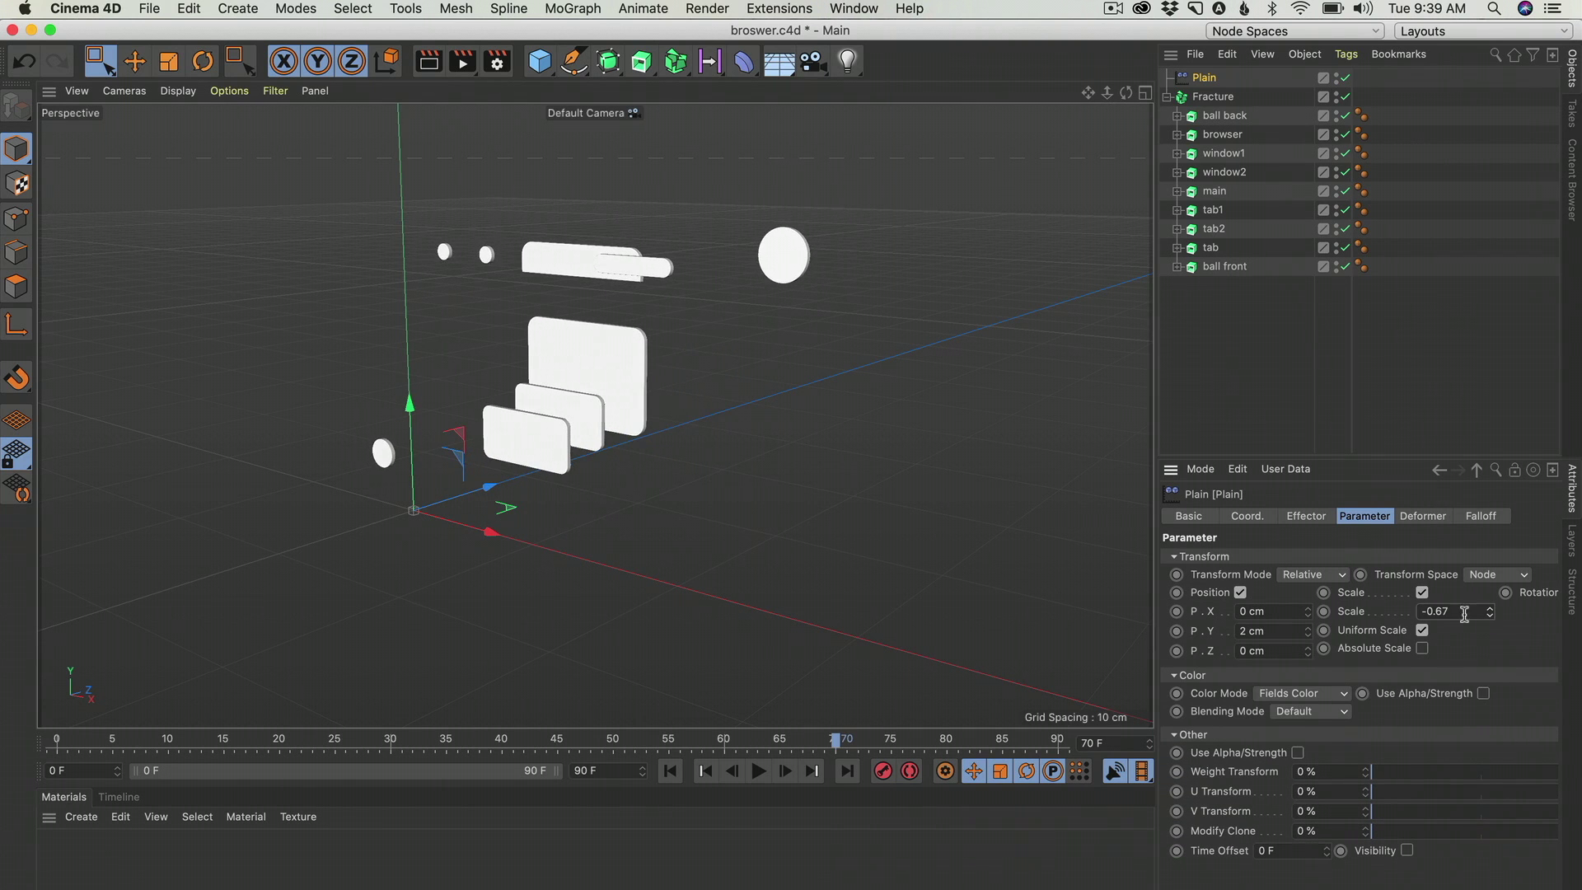
left_click(1374, 592)
Set the Plain effector's Y position offset to -8 cm.
left_click_drag(1311, 633, 1336, 651)
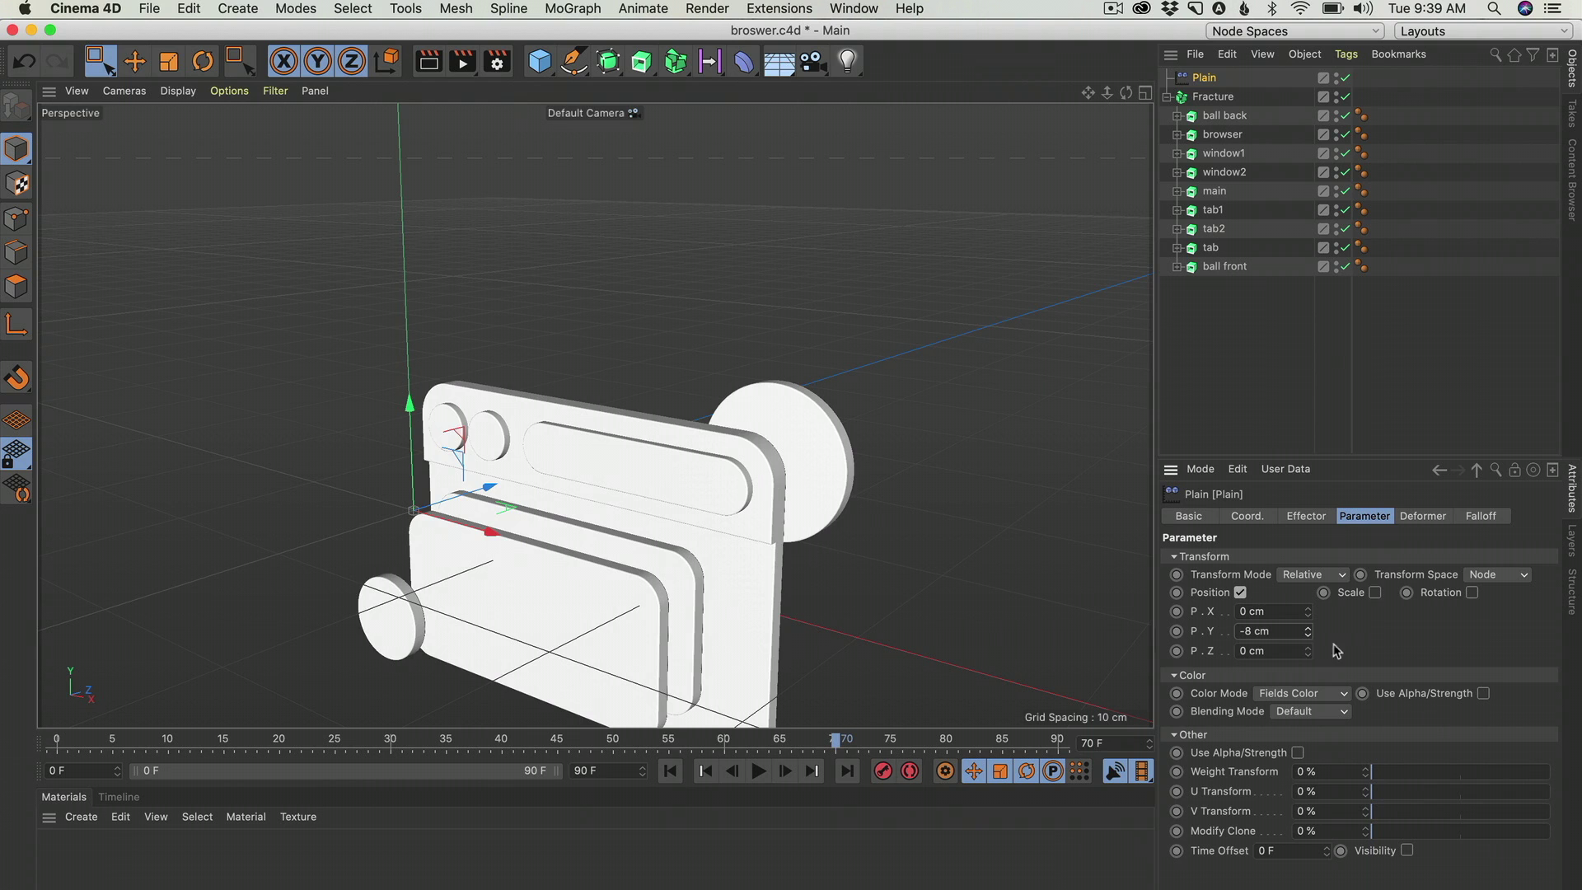
Enable scaling on the Plain effector and set its uniform scale to -1.
left_click(1374, 593)
left_click(1468, 615)
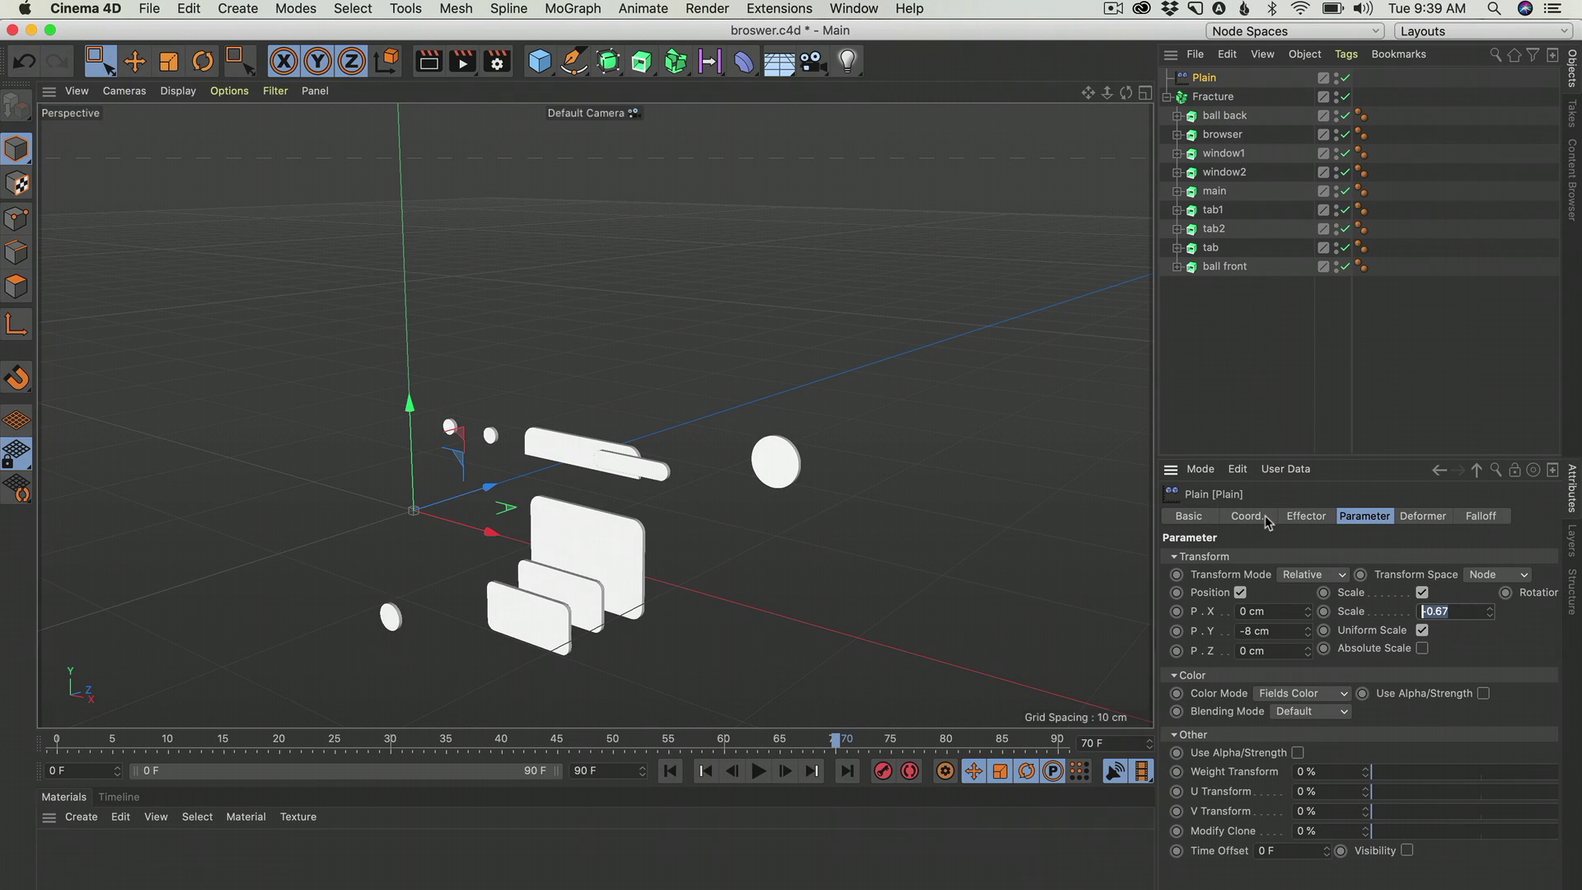
type("-1")
key("Return")
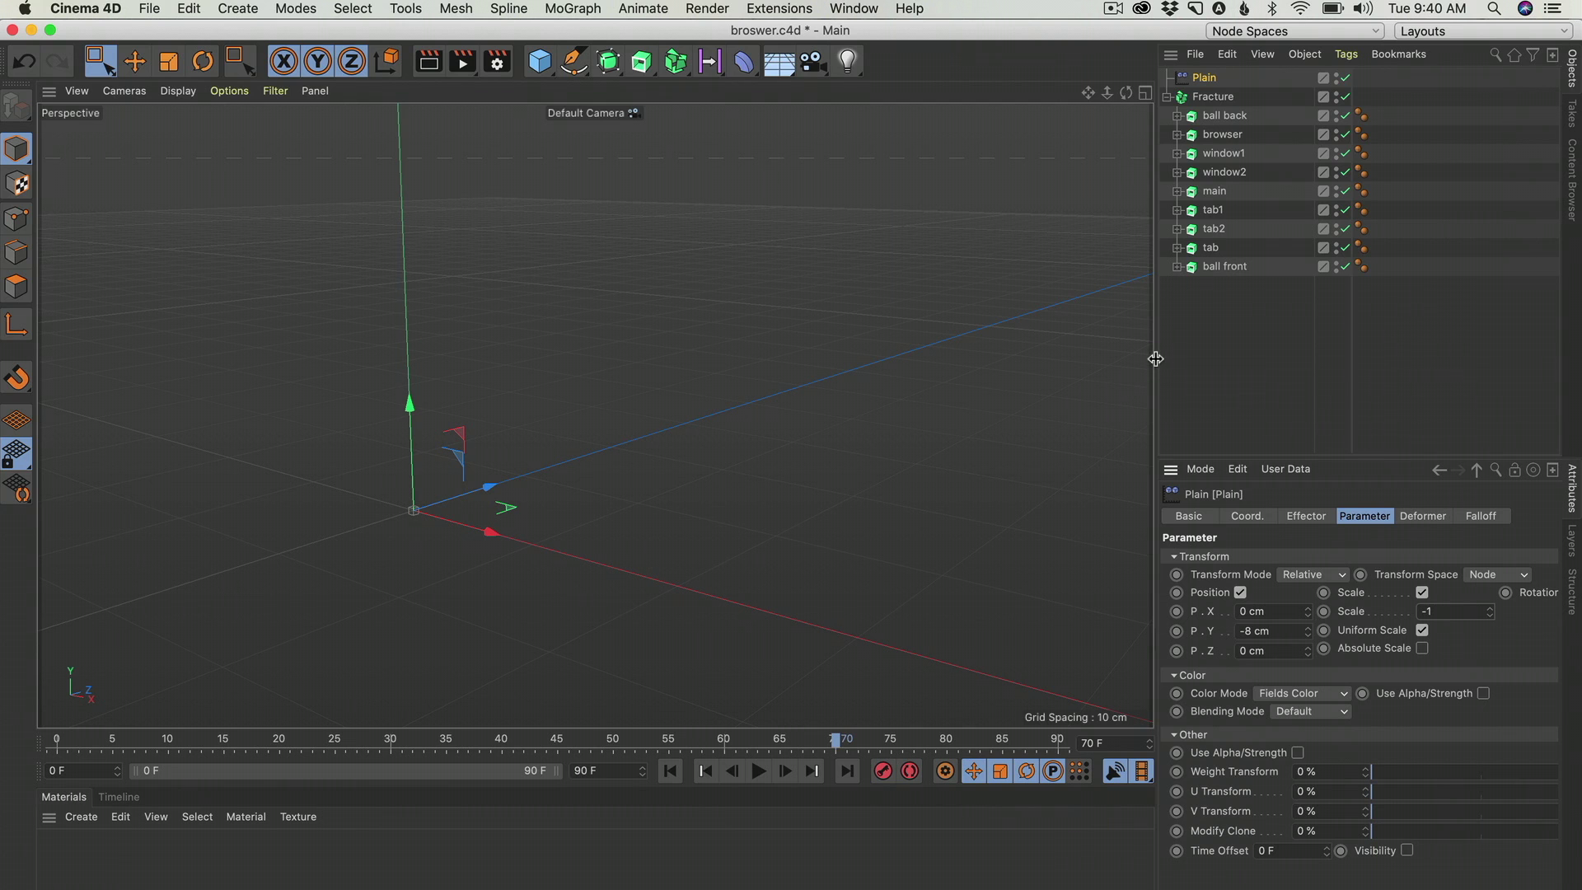
left_click_drag(1154, 354, 1117, 354)
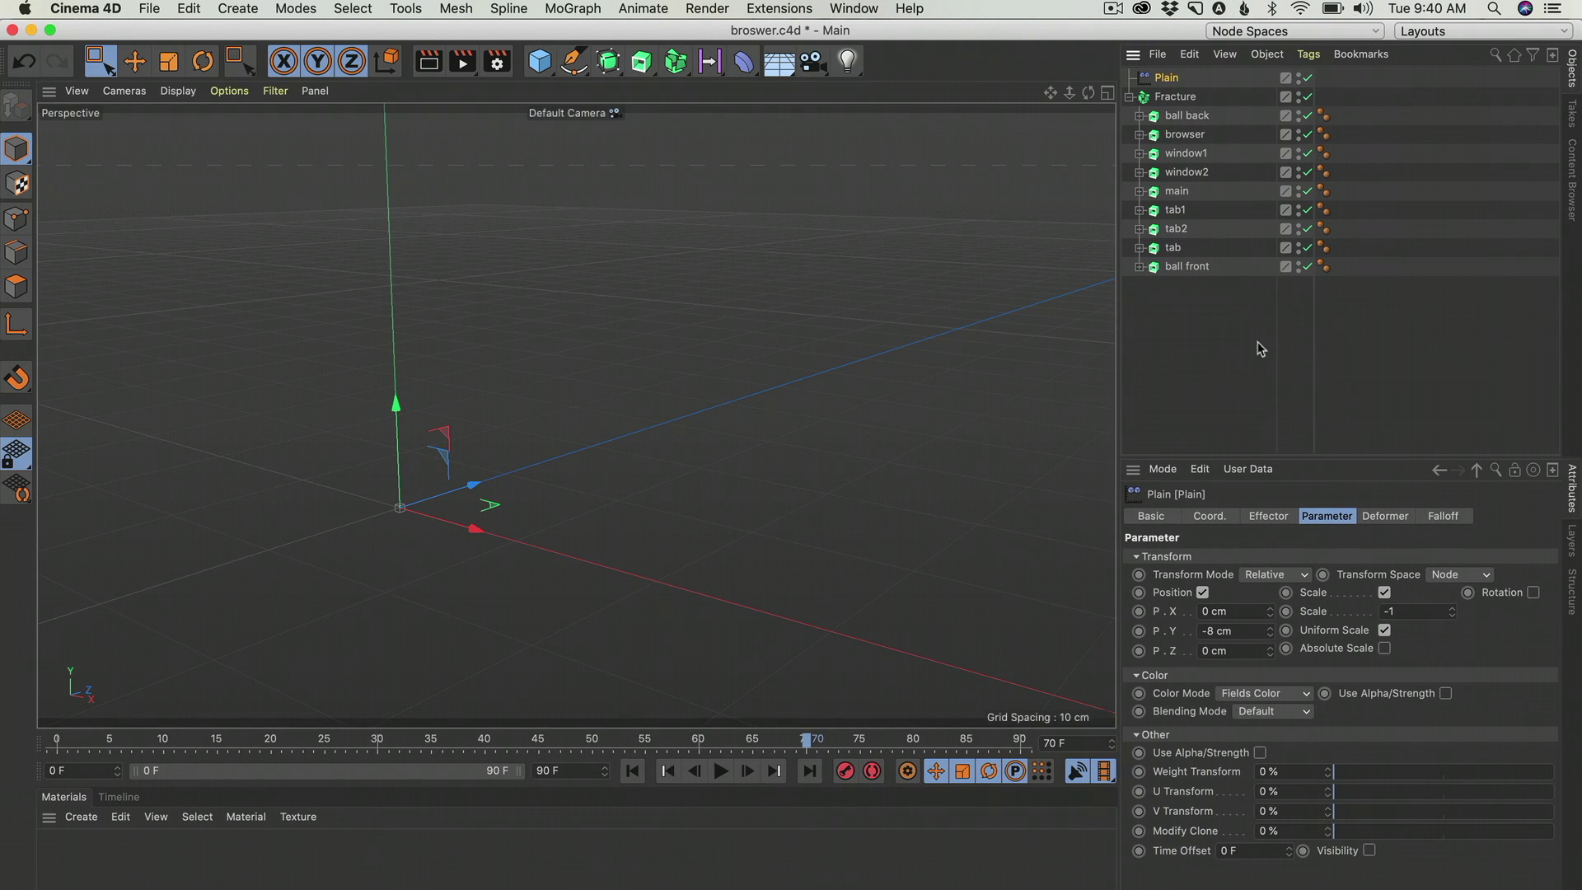
Try lowering the Plain effector's strength to 0 %.
left_click(1273, 516)
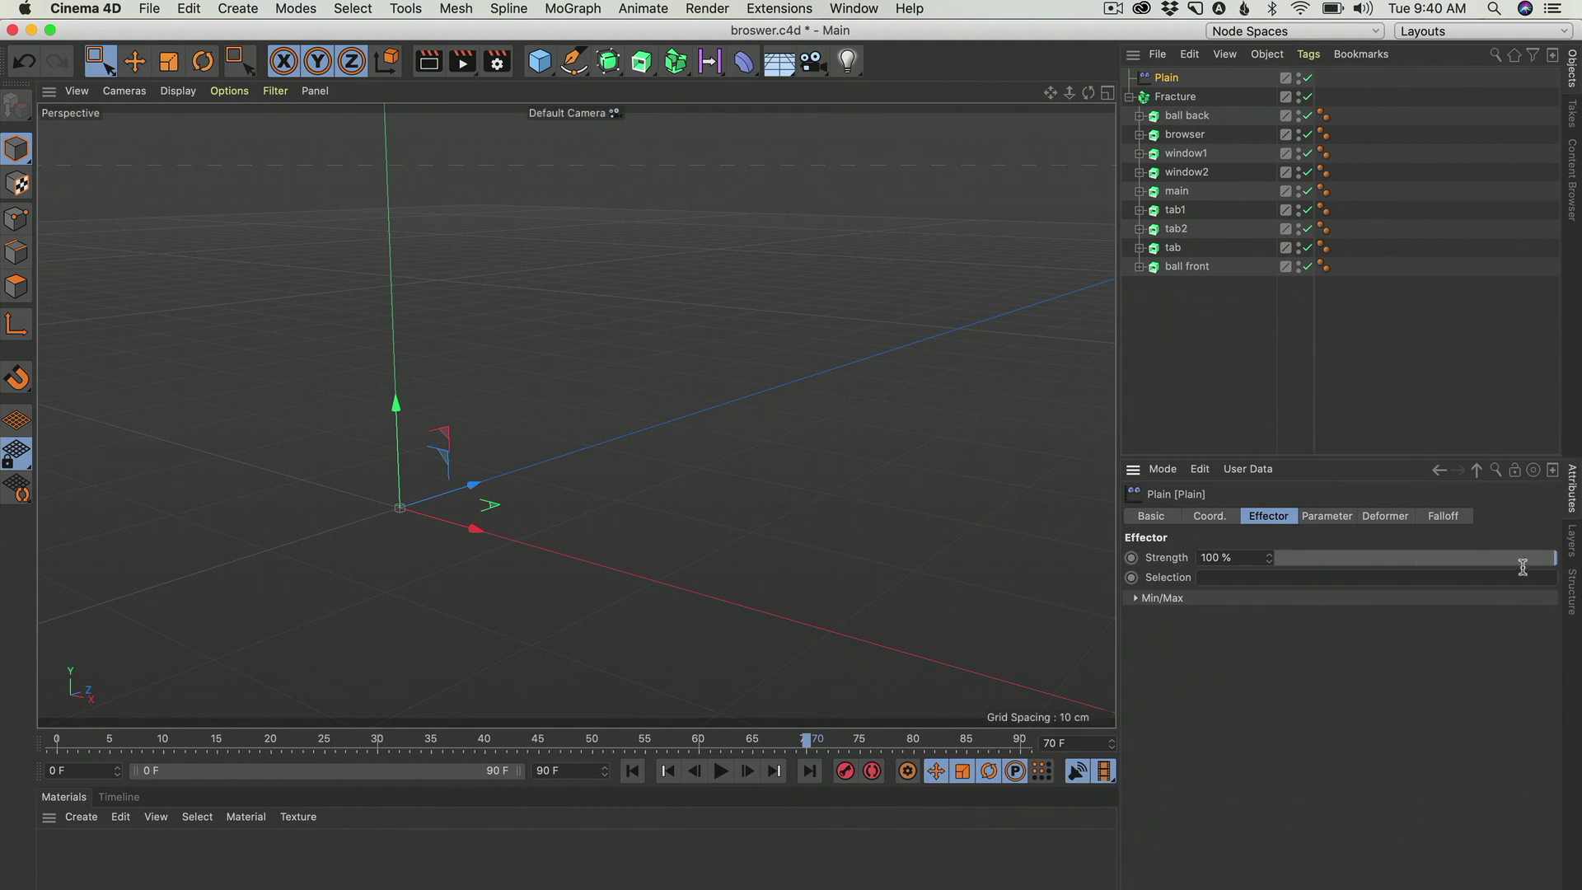
left_click_drag(1552, 563, 1235, 590)
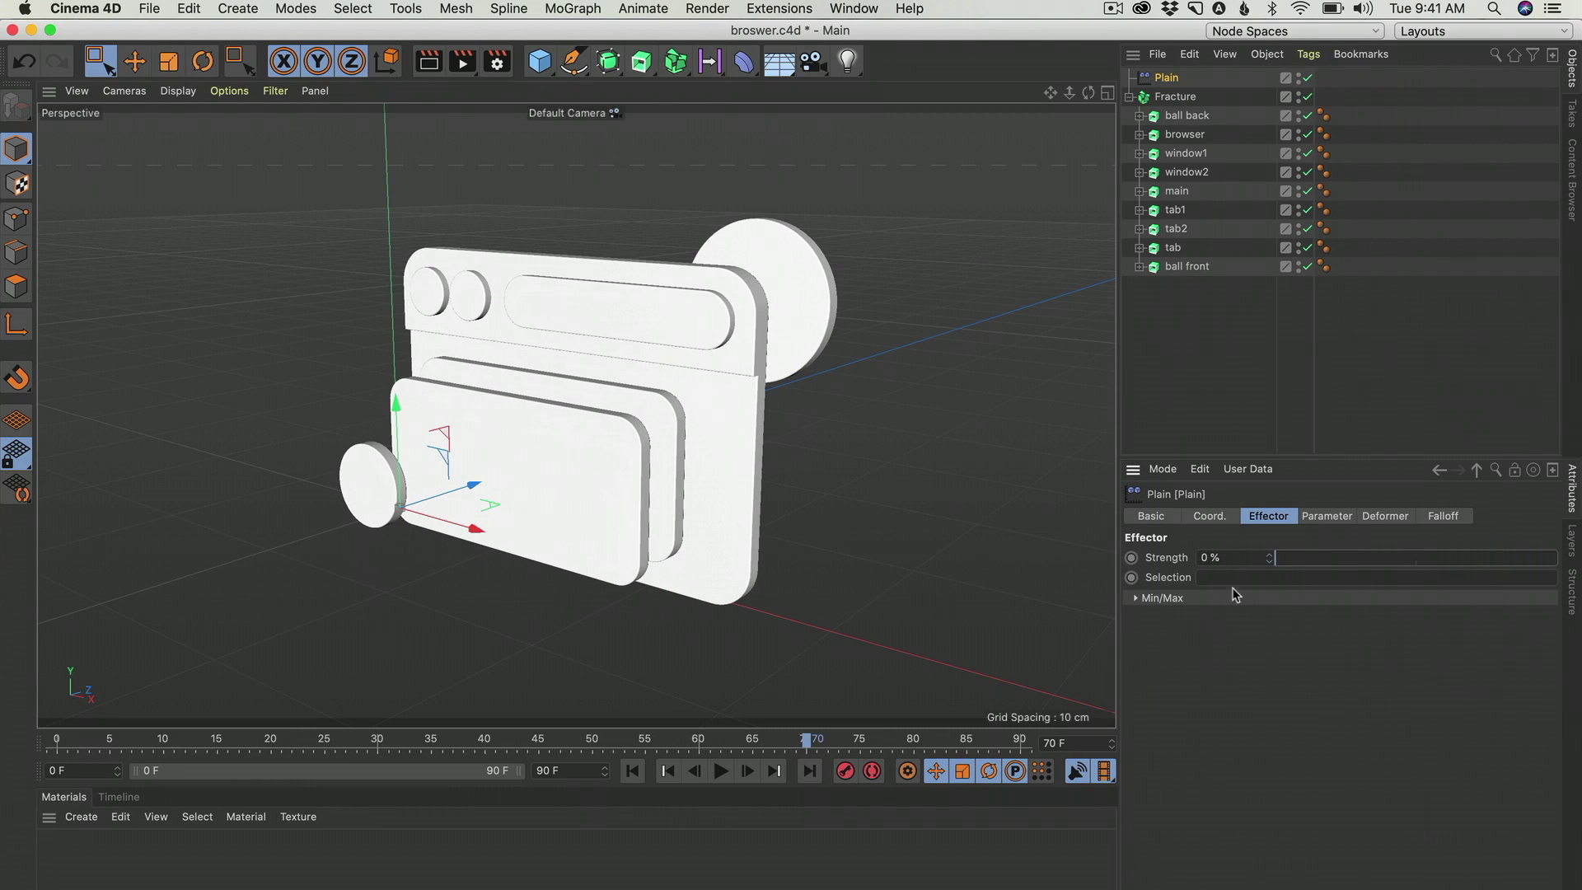
Switch to Photoshop, try lower opacities on the blue Layer 1, and return it to 100%.
key("super+Tab")
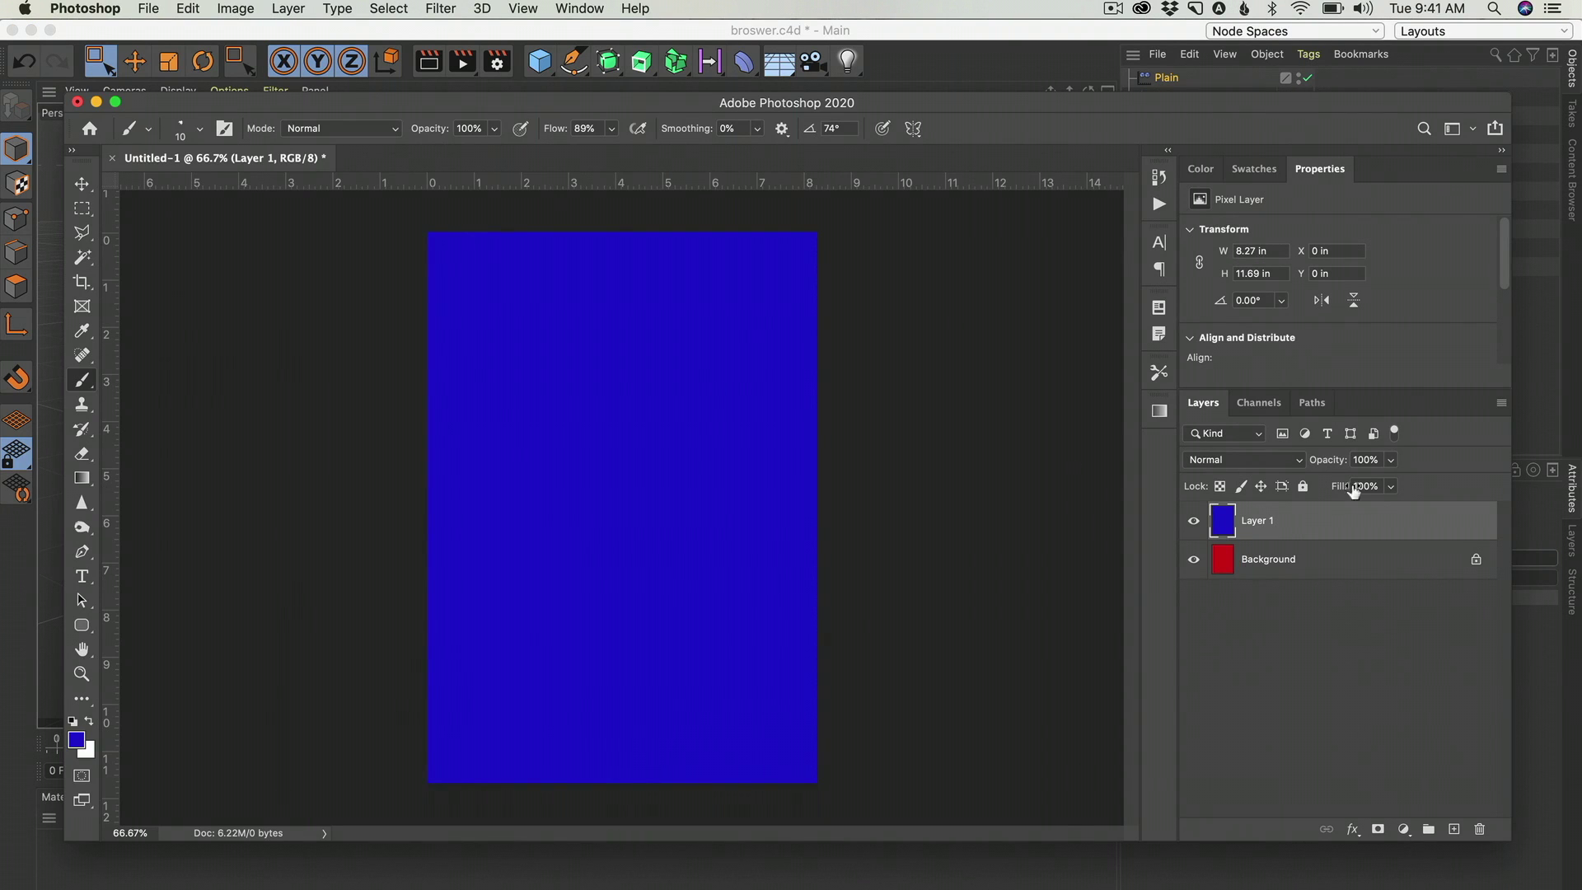
left_click(1390, 468)
left_click_drag(1390, 484, 1307, 492)
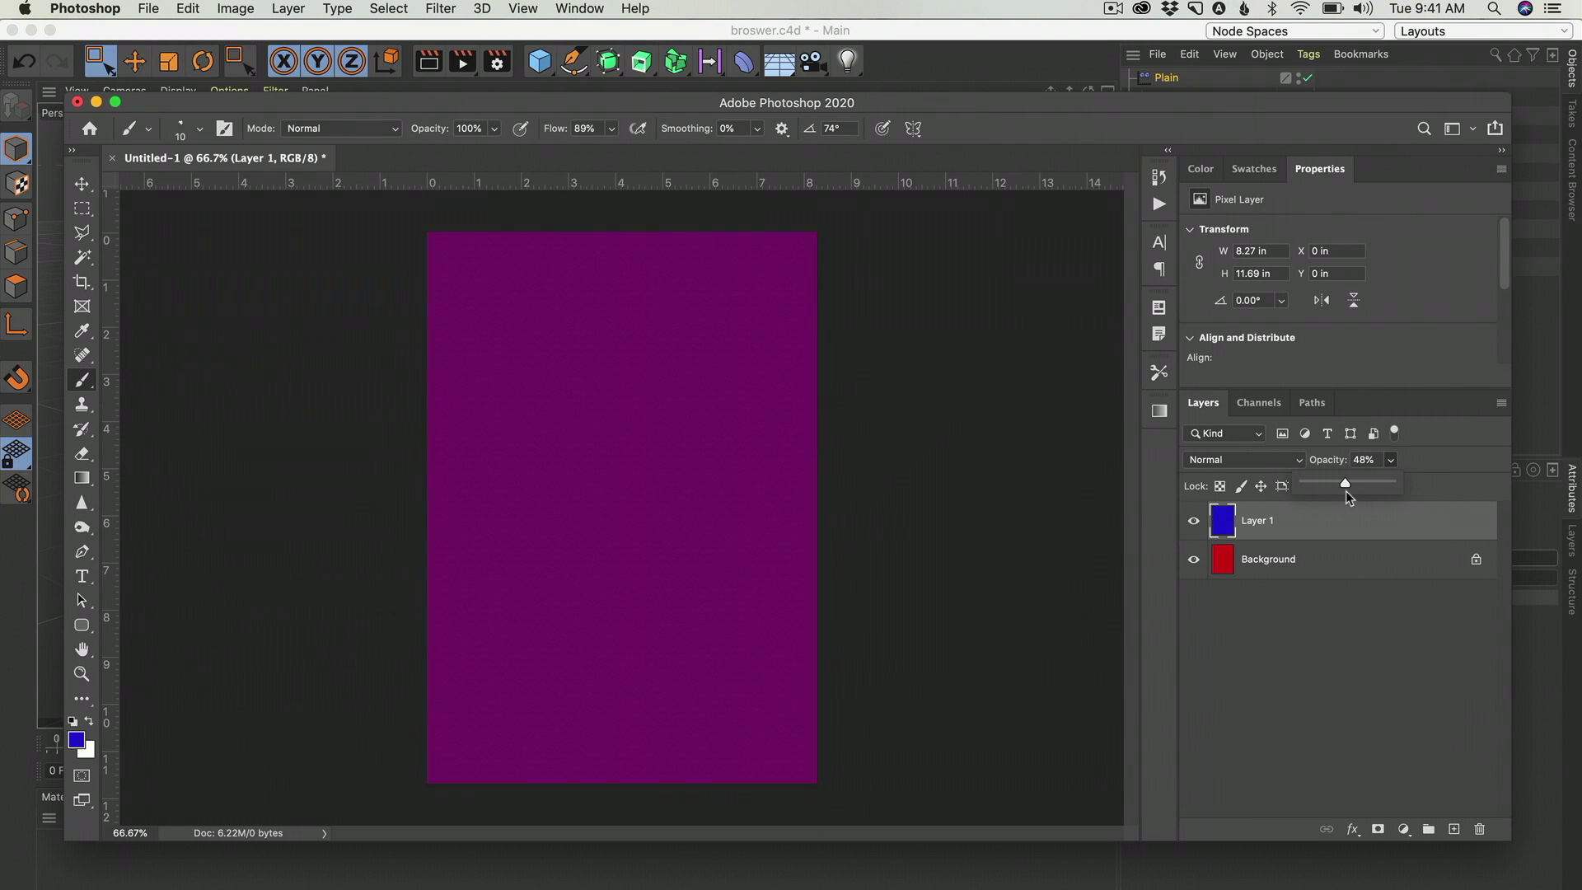
left_click_drag(1337, 489, 1401, 495)
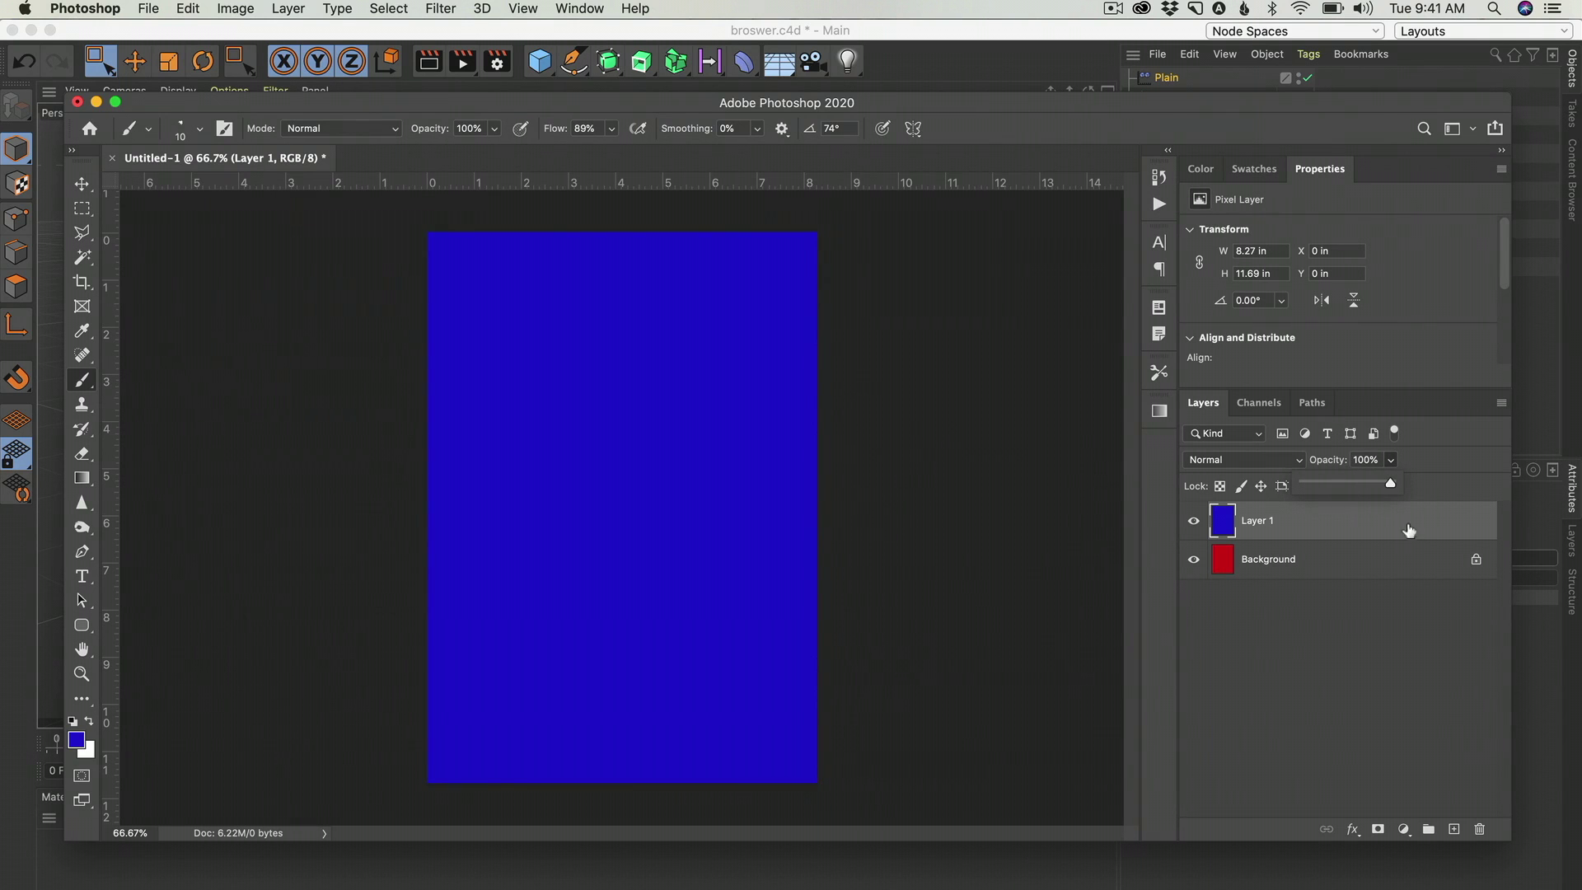
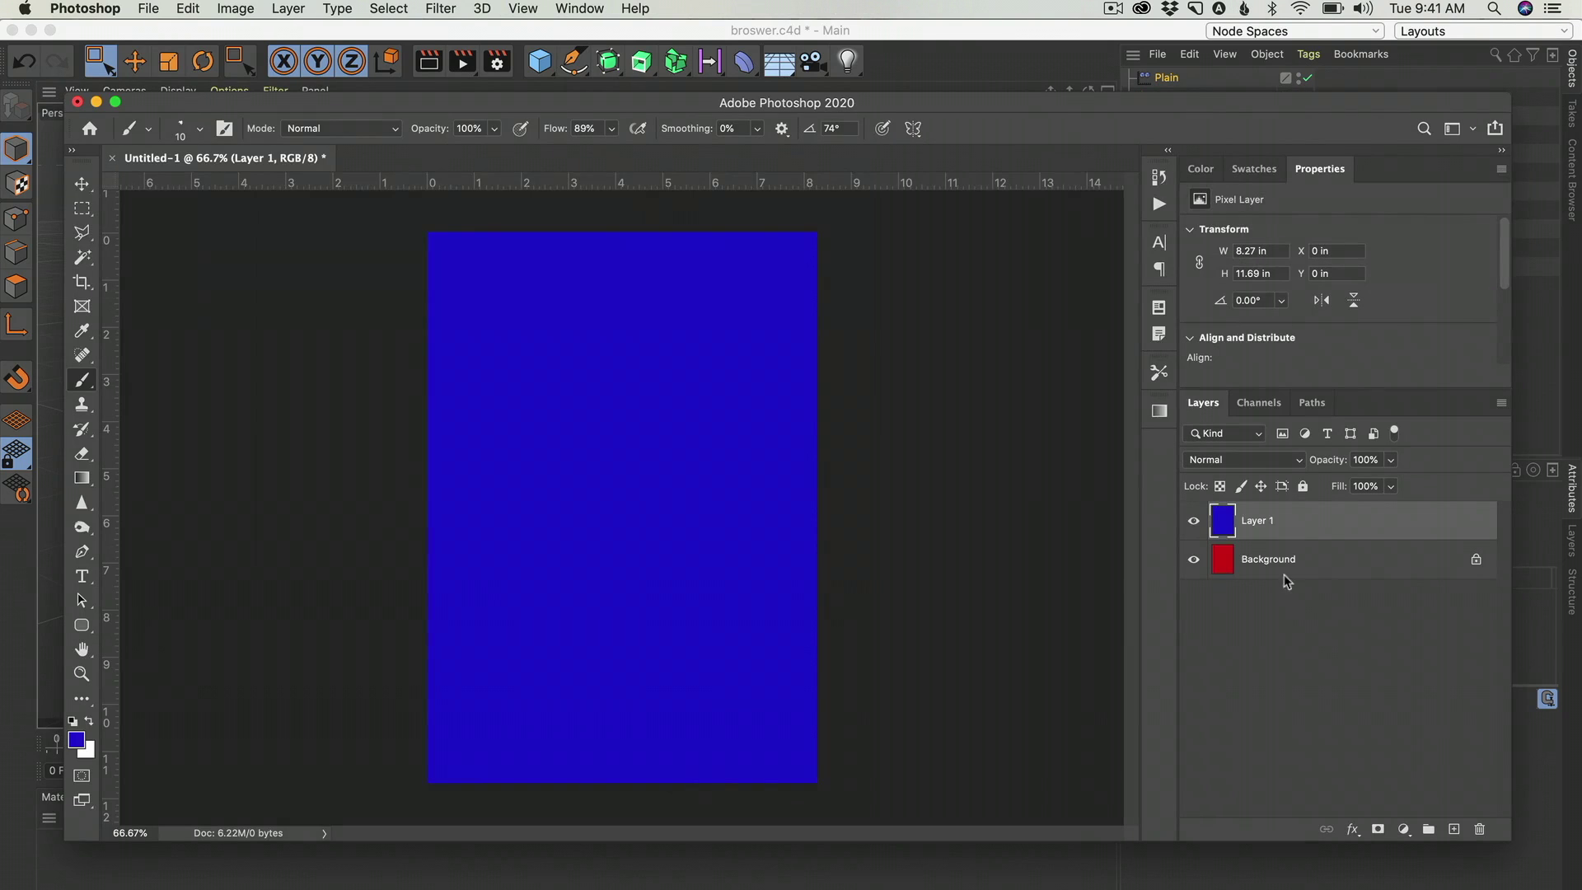
Add a mask to Layer 1 and fill an elliptical selection in the page's upper part with black on it.
left_click(1378, 828)
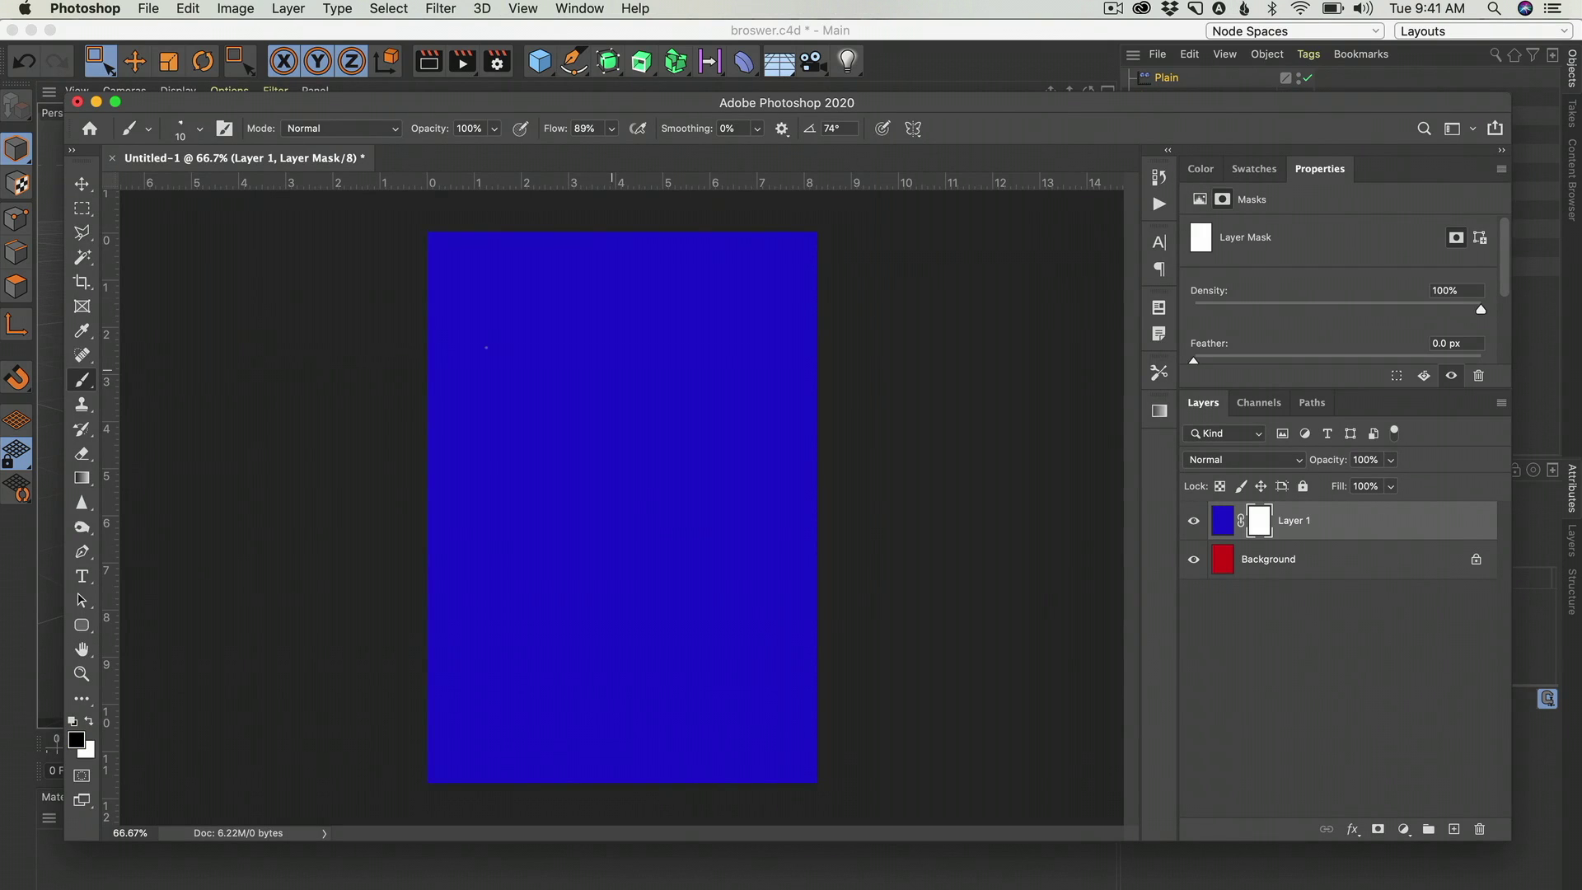
left_click_drag(81, 208, 165, 222)
left_click_drag(460, 318, 657, 498)
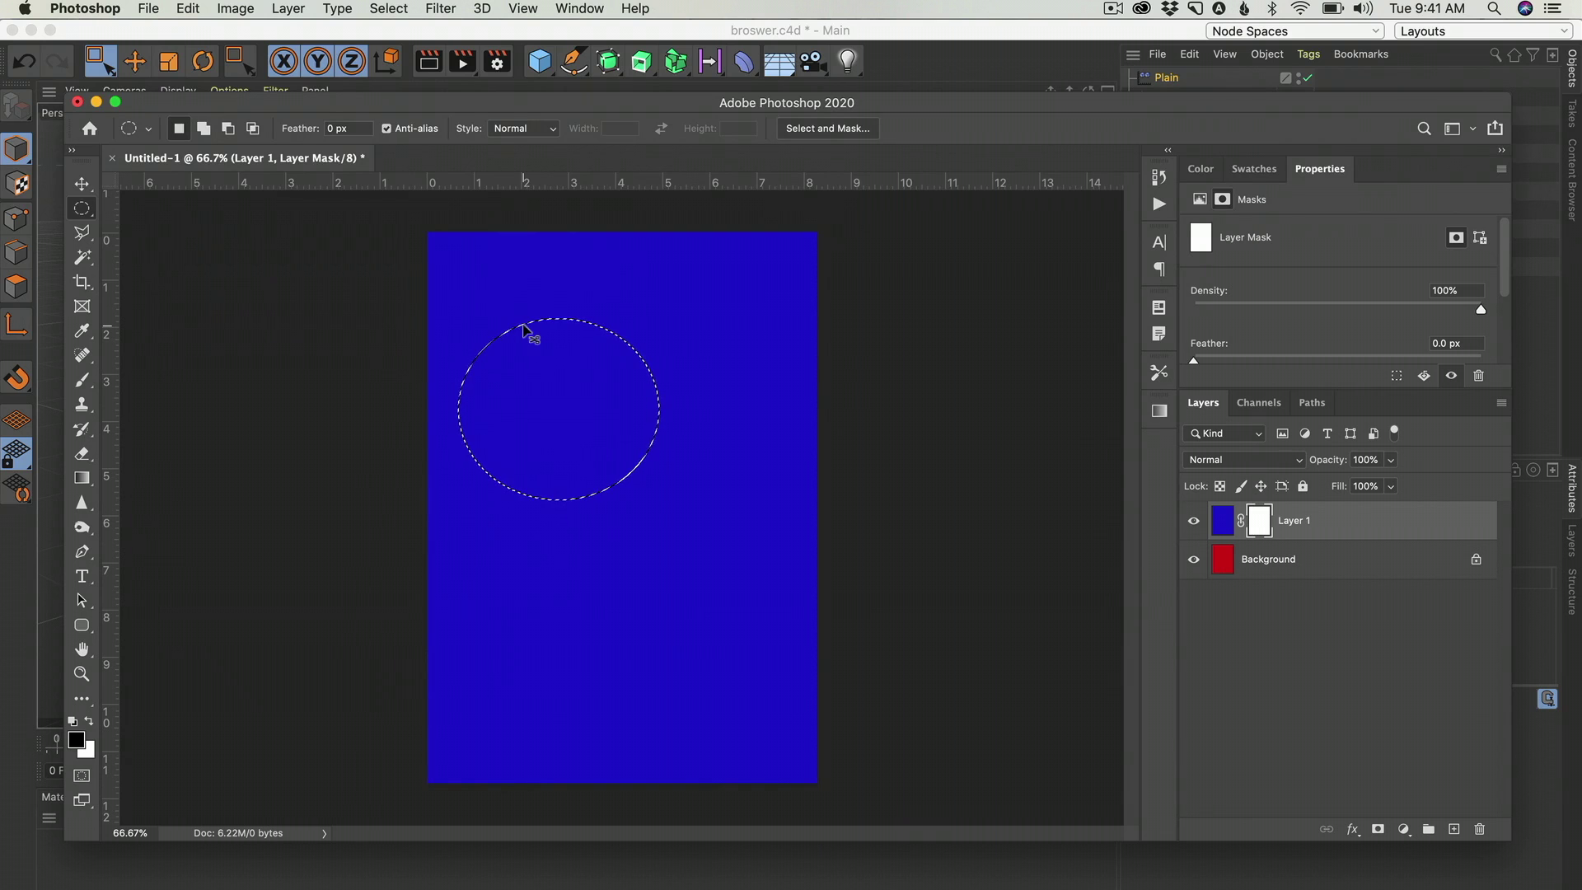
key("alt+BackSpace")
key("super+d")
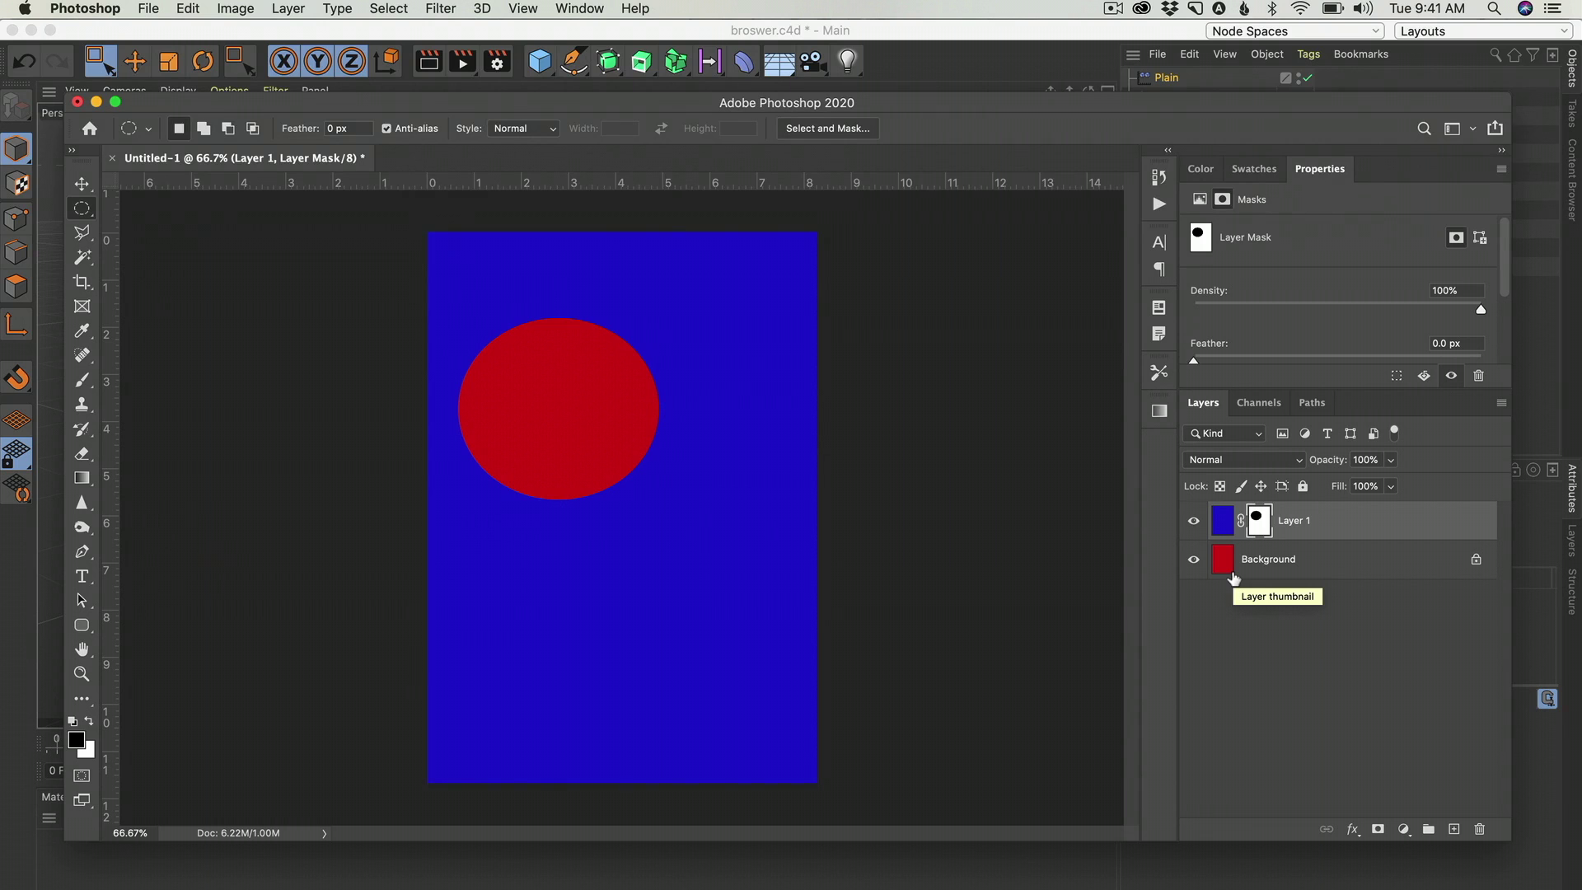
Fill Layer 1's whole mask with black, invert it, and draw a horizontal gradient across the page's full width.
key("alt+BackSpace")
key("super+i")
key("g")
left_click_drag(427, 508, 824, 519)
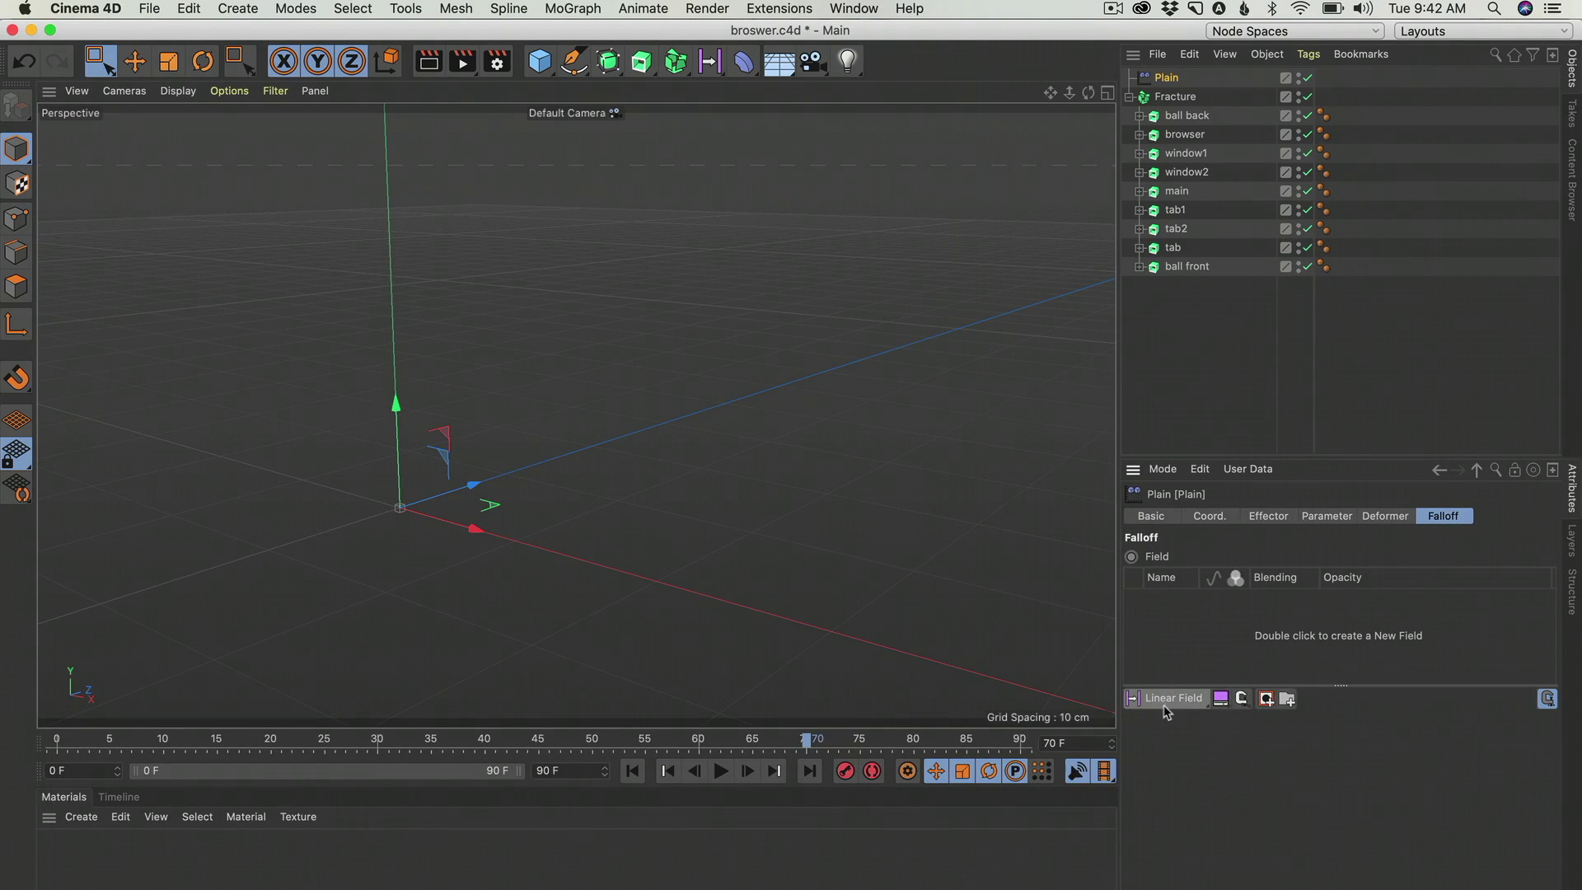
In Cinema 4D, add a Linear Field to the Plain effector's falloff and shorten its length to about 17.5 cm.
left_click(1168, 700)
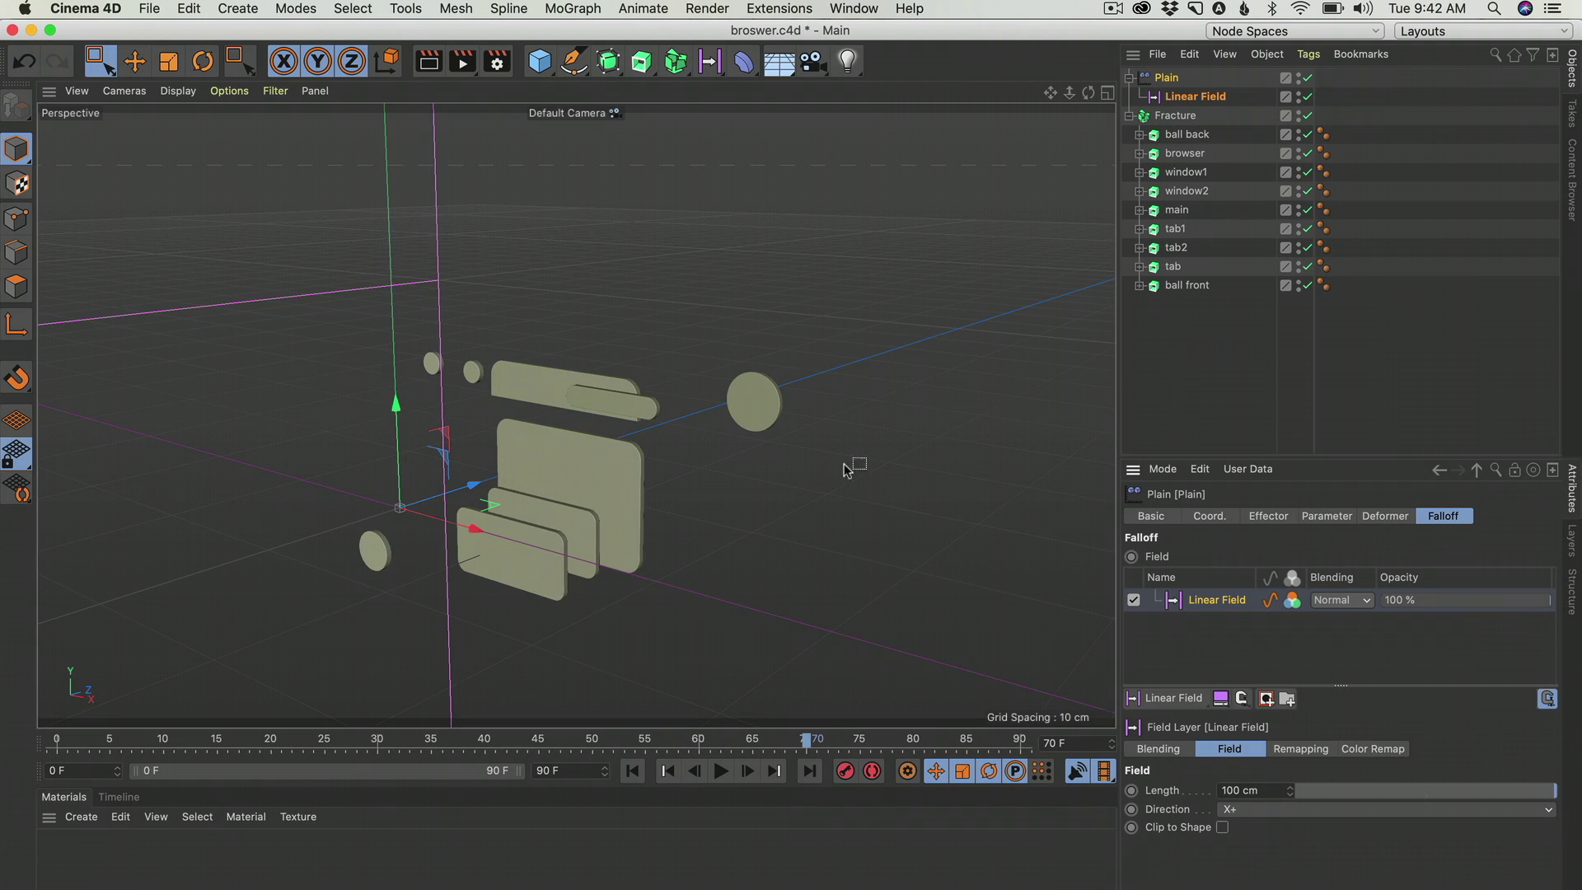
scroll(704, 444, "down", 3)
scroll(579, 458, "down", 6)
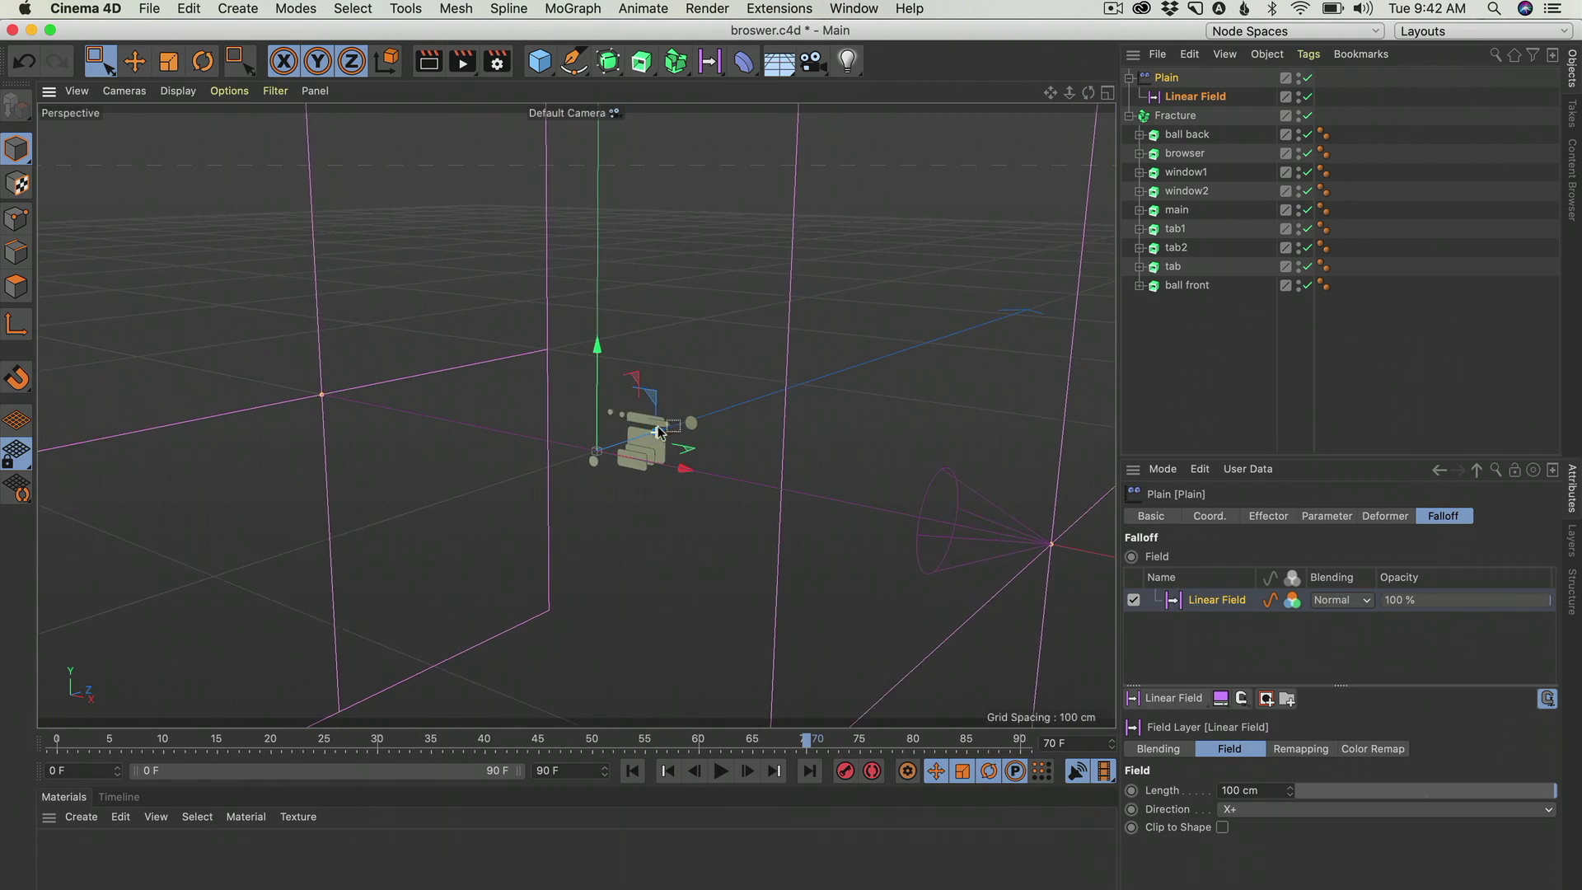
mouse_move(875, 494)
left_mouse_down()
mouse_move(664, 461)
mouse_move(684, 428)
left_mouse_up()
scroll(718, 428, "up", 10)
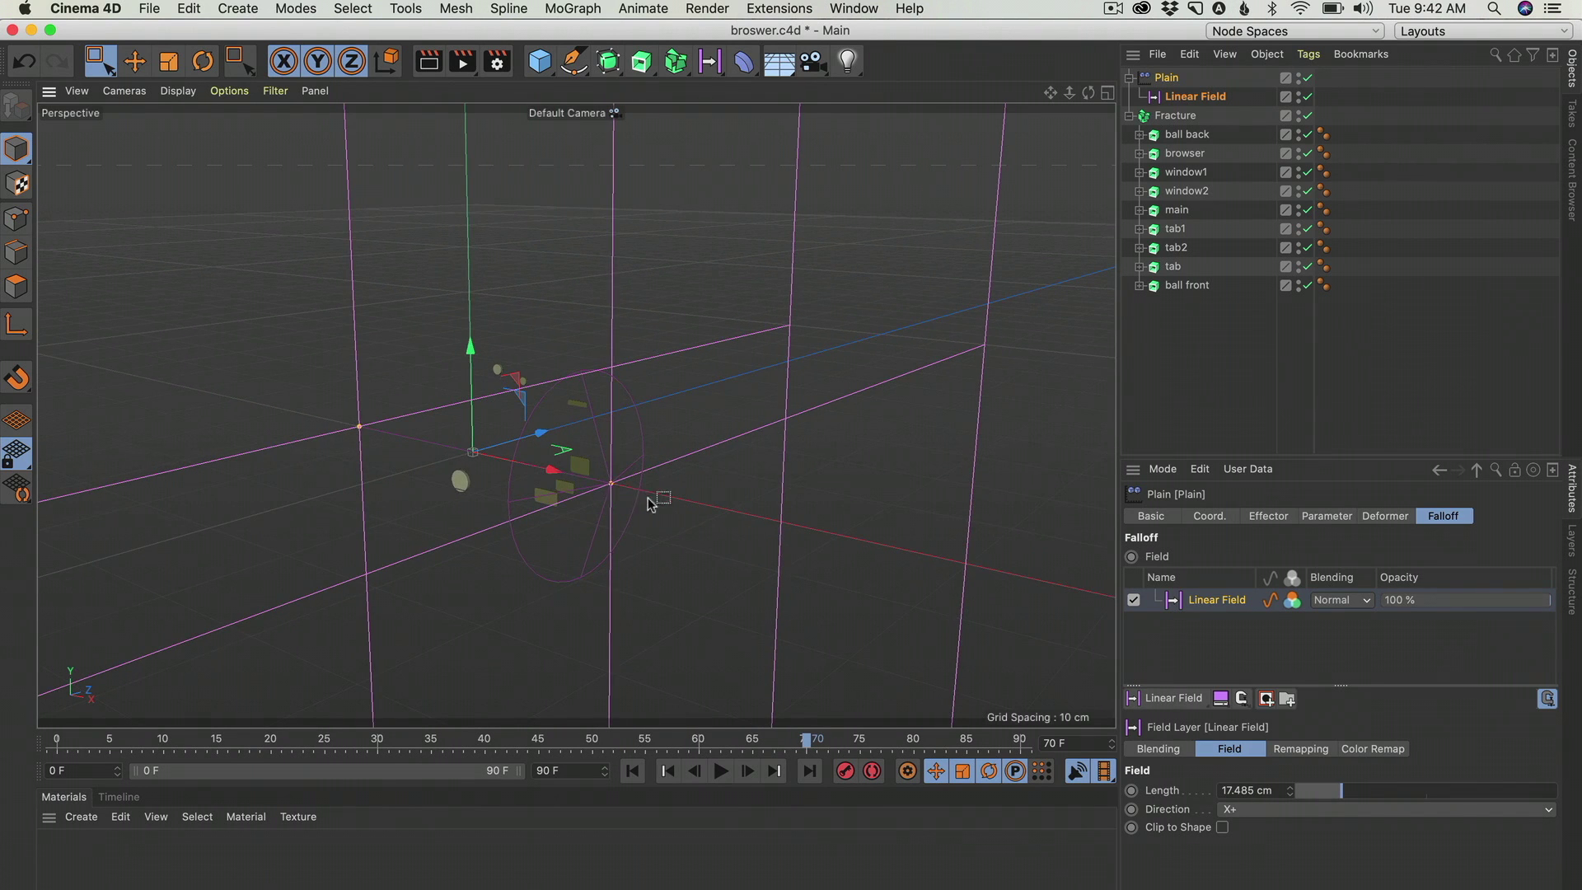
scroll(795, 451, "down", 10)
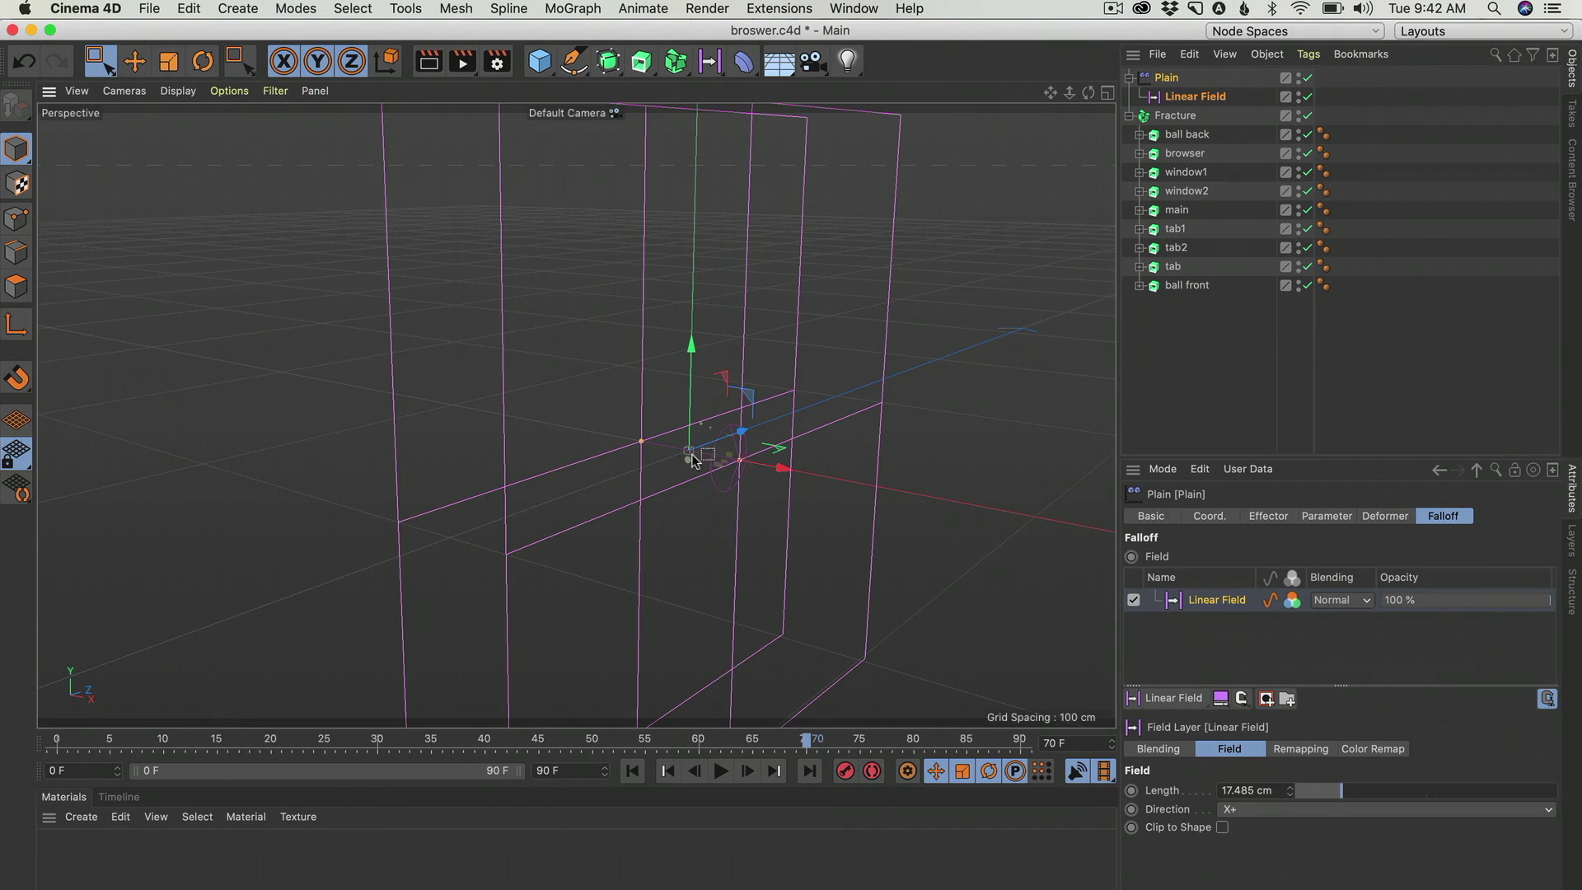
Rotate the Linear Field to about 27.1° heading and -12.9° bank, and position it beside the model with a length of about 10.6 cm.
left_click_drag(744, 463, 955, 436)
key("r")
left_click(135, 61)
scroll(836, 413, "up", 6)
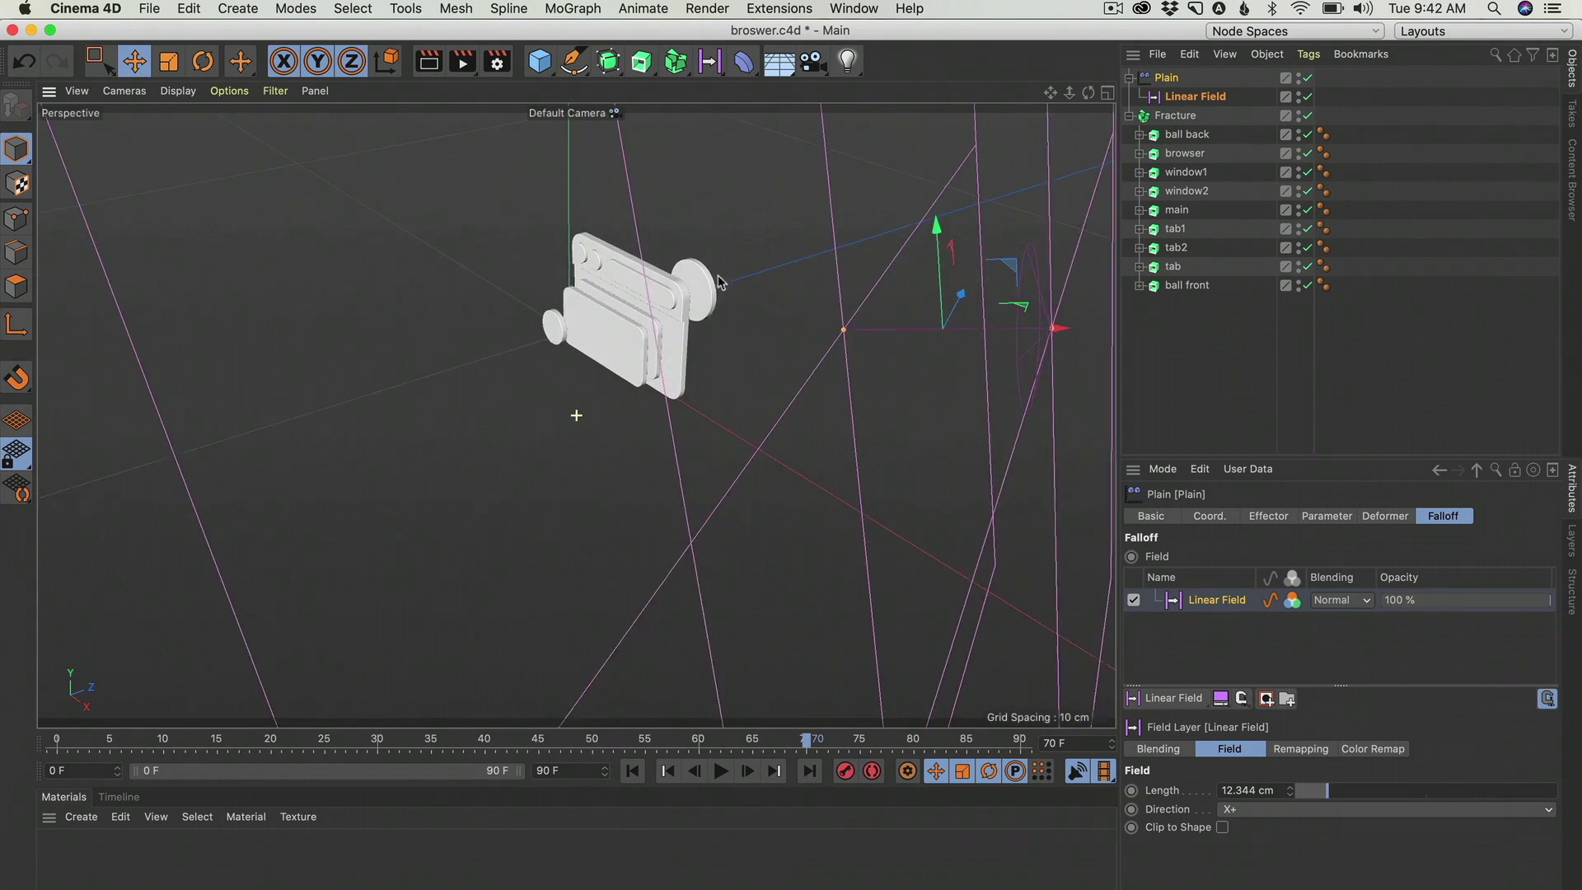
Keyframe the Linear Field's X, Y and Z position as the start of its animation.
left_click(1171, 98)
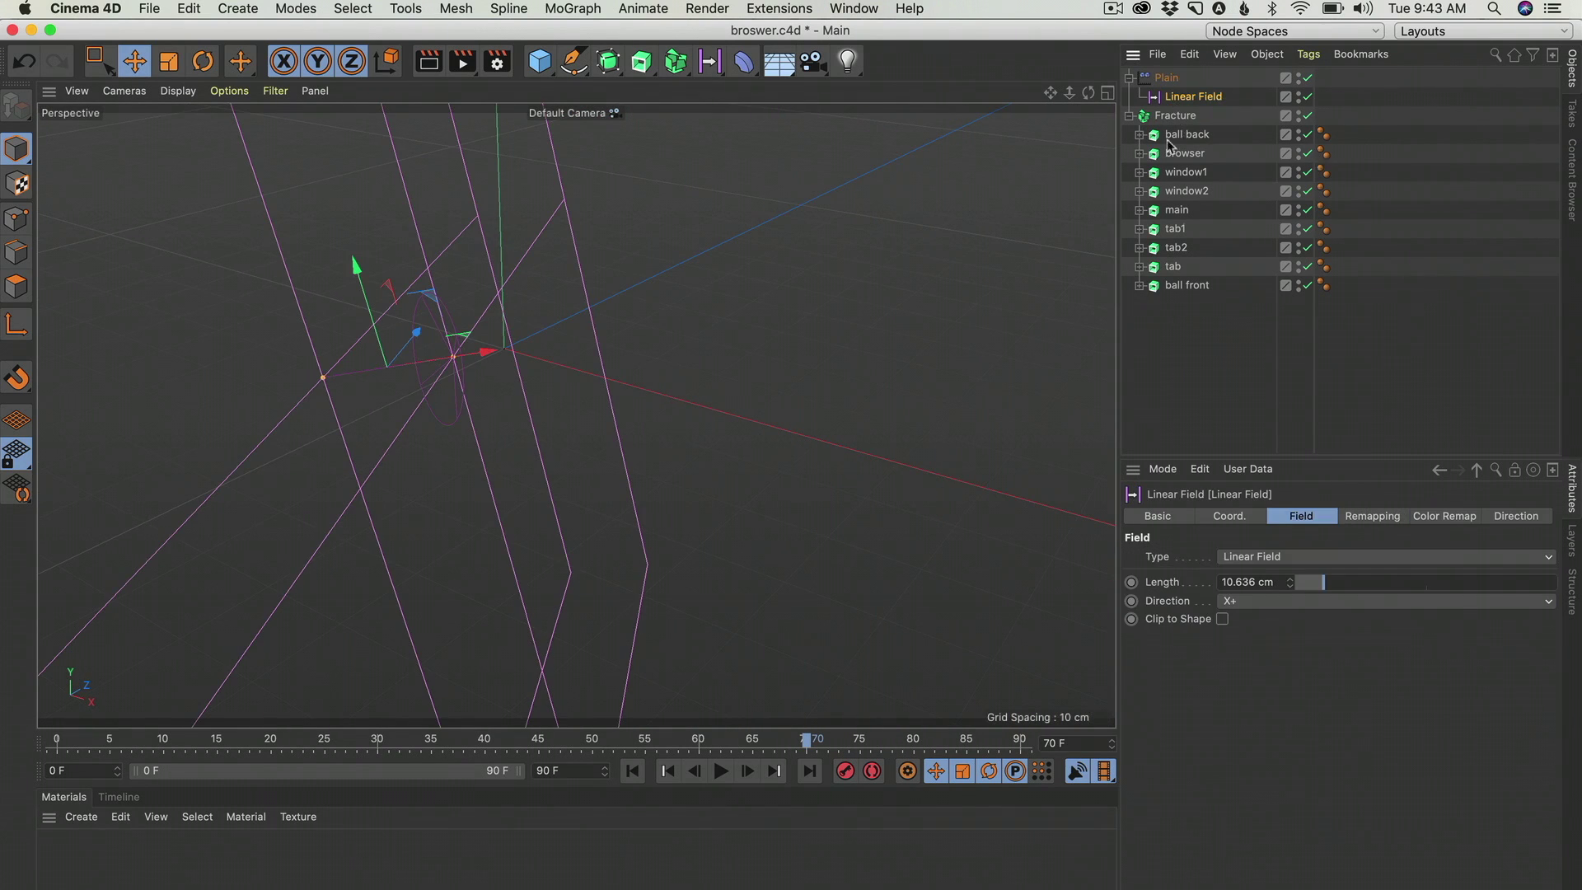
left_click(1230, 516)
left_click(1131, 558)
left_click(1130, 577)
left_click(1131, 597)
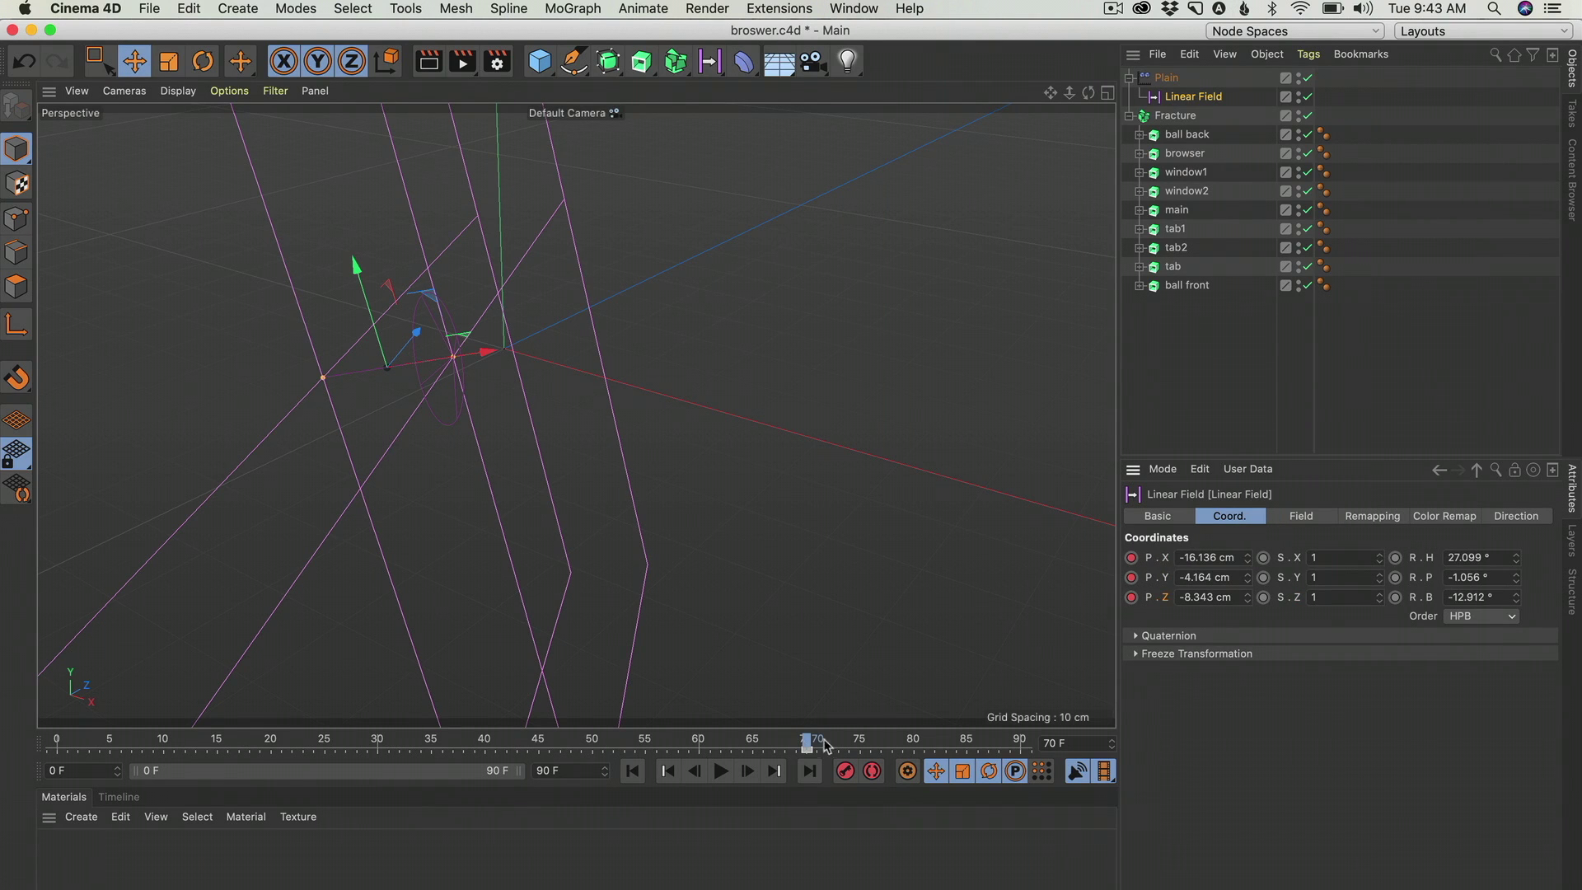
With the first keys at frame 0, keyframe the Linear Field's position at frame 30 at about X 49.4, Y 12.7 and Z 25.5 cm.
mouse_move(810, 750)
left_mouse_down()
mouse_move(346, 774)
mouse_move(58, 768)
mouse_move(107, 747)
mouse_move(356, 753)
left_mouse_up()
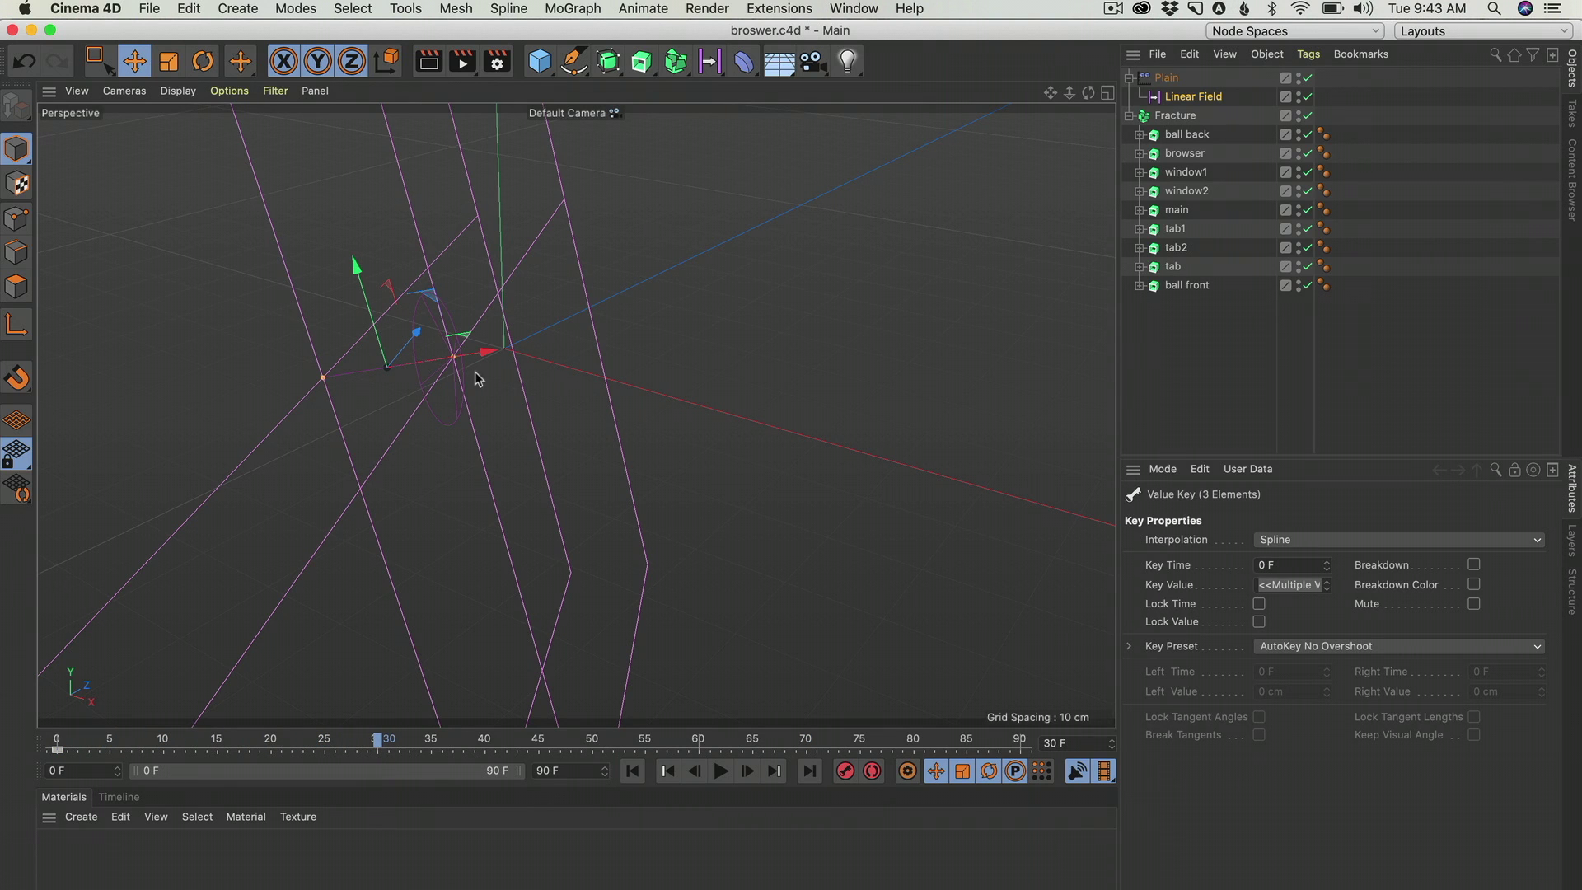
left_click_drag(486, 352, 1021, 275)
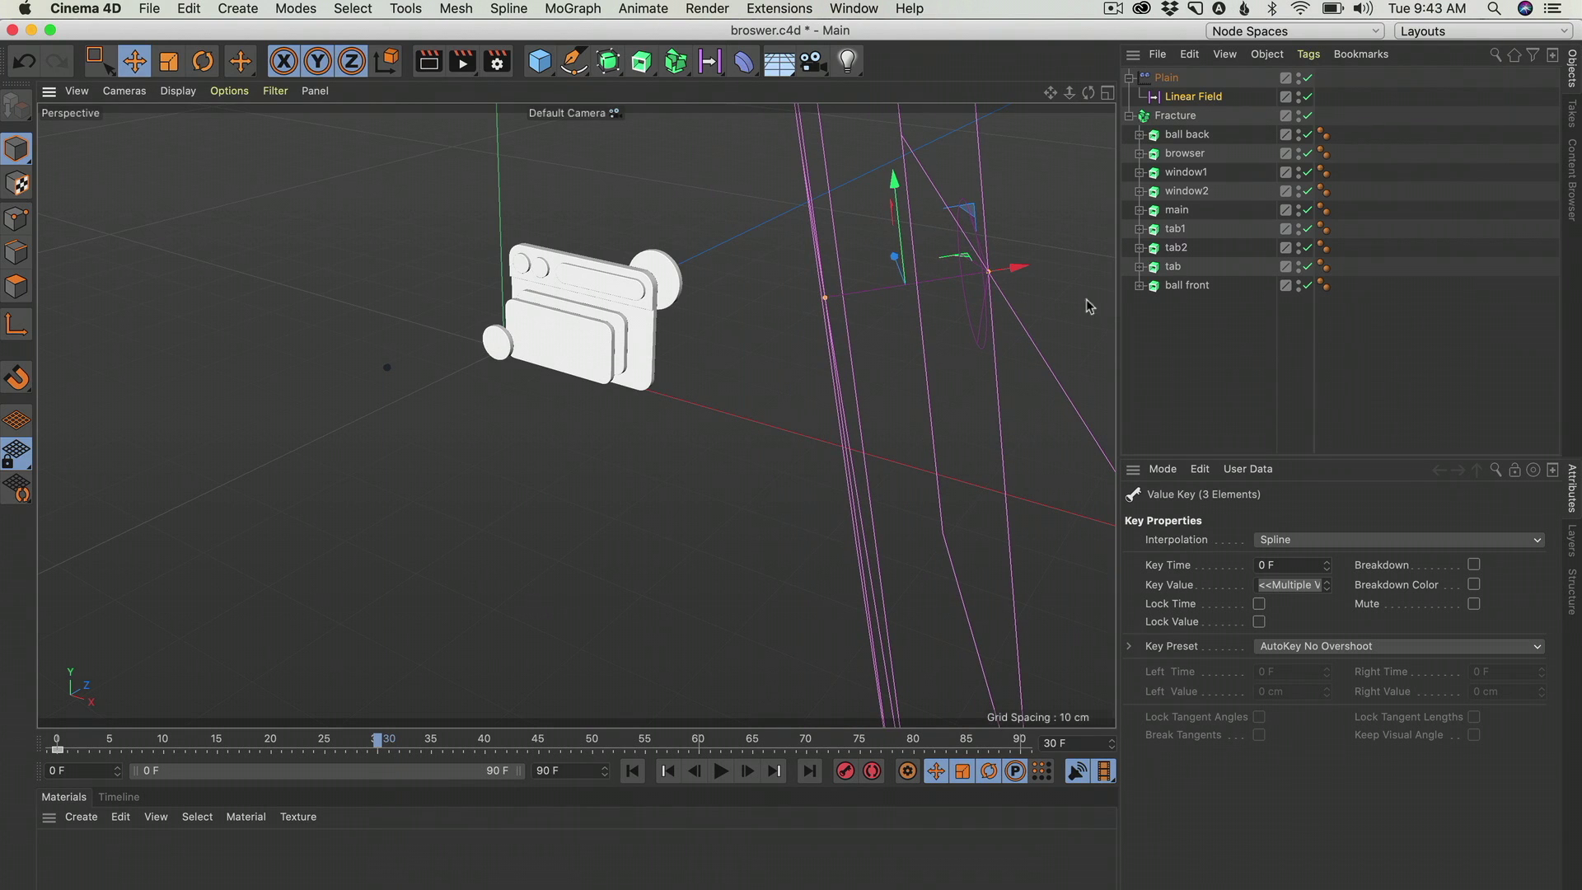
left_click(1193, 97)
left_click(1131, 557)
left_click(1131, 578)
left_click(1131, 598)
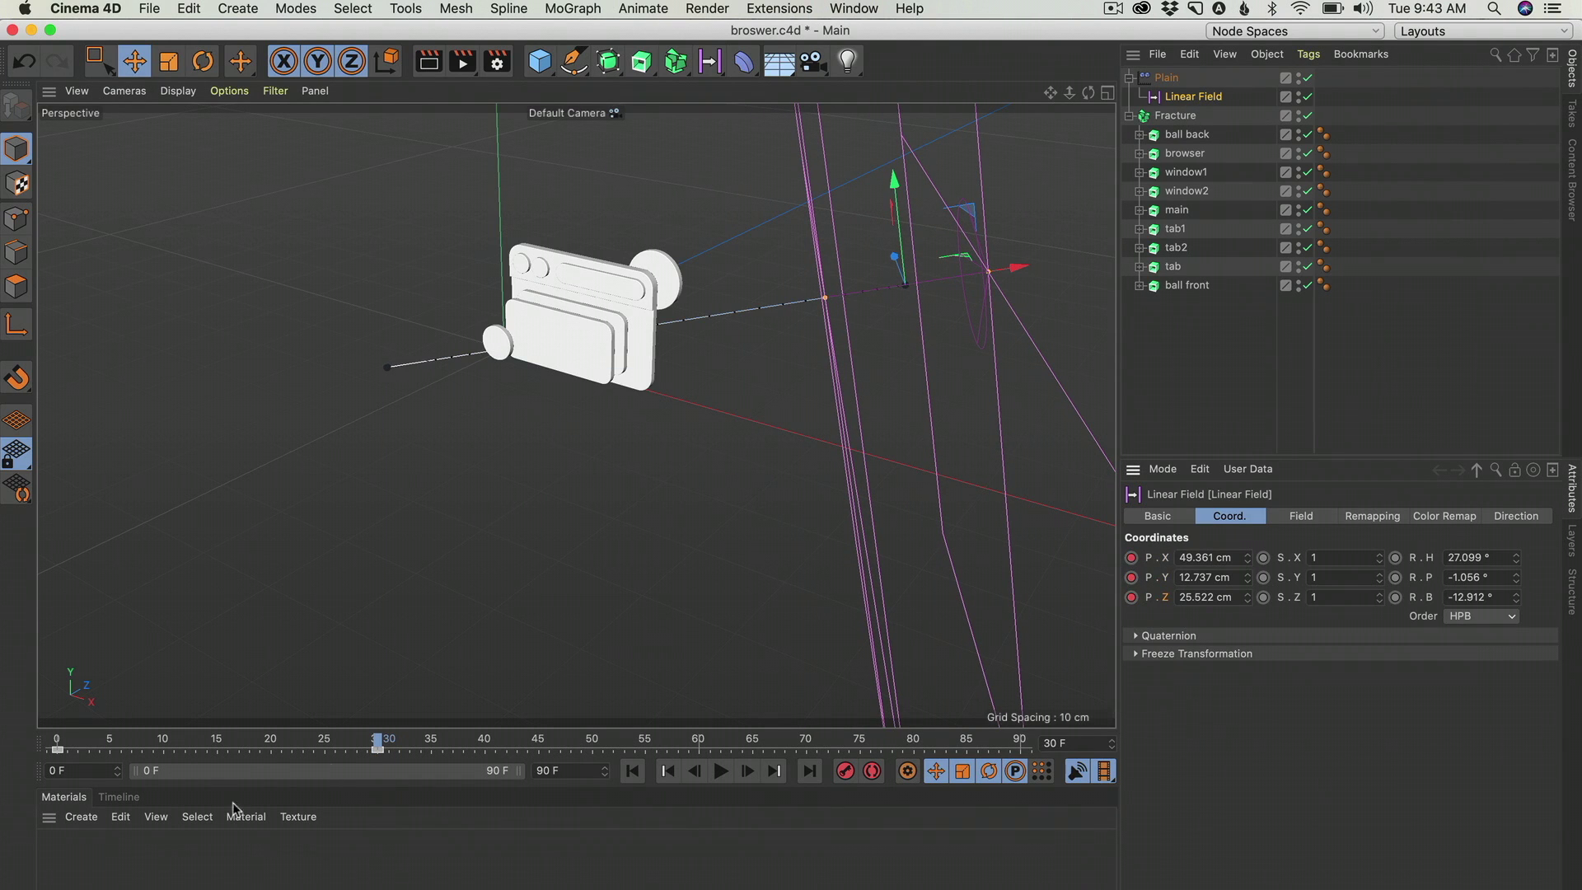
Show the Timeline with the Linear Field's keys and enlarge its area below the viewport.
left_click(119, 796)
left_click_drag(304, 726, 304, 600)
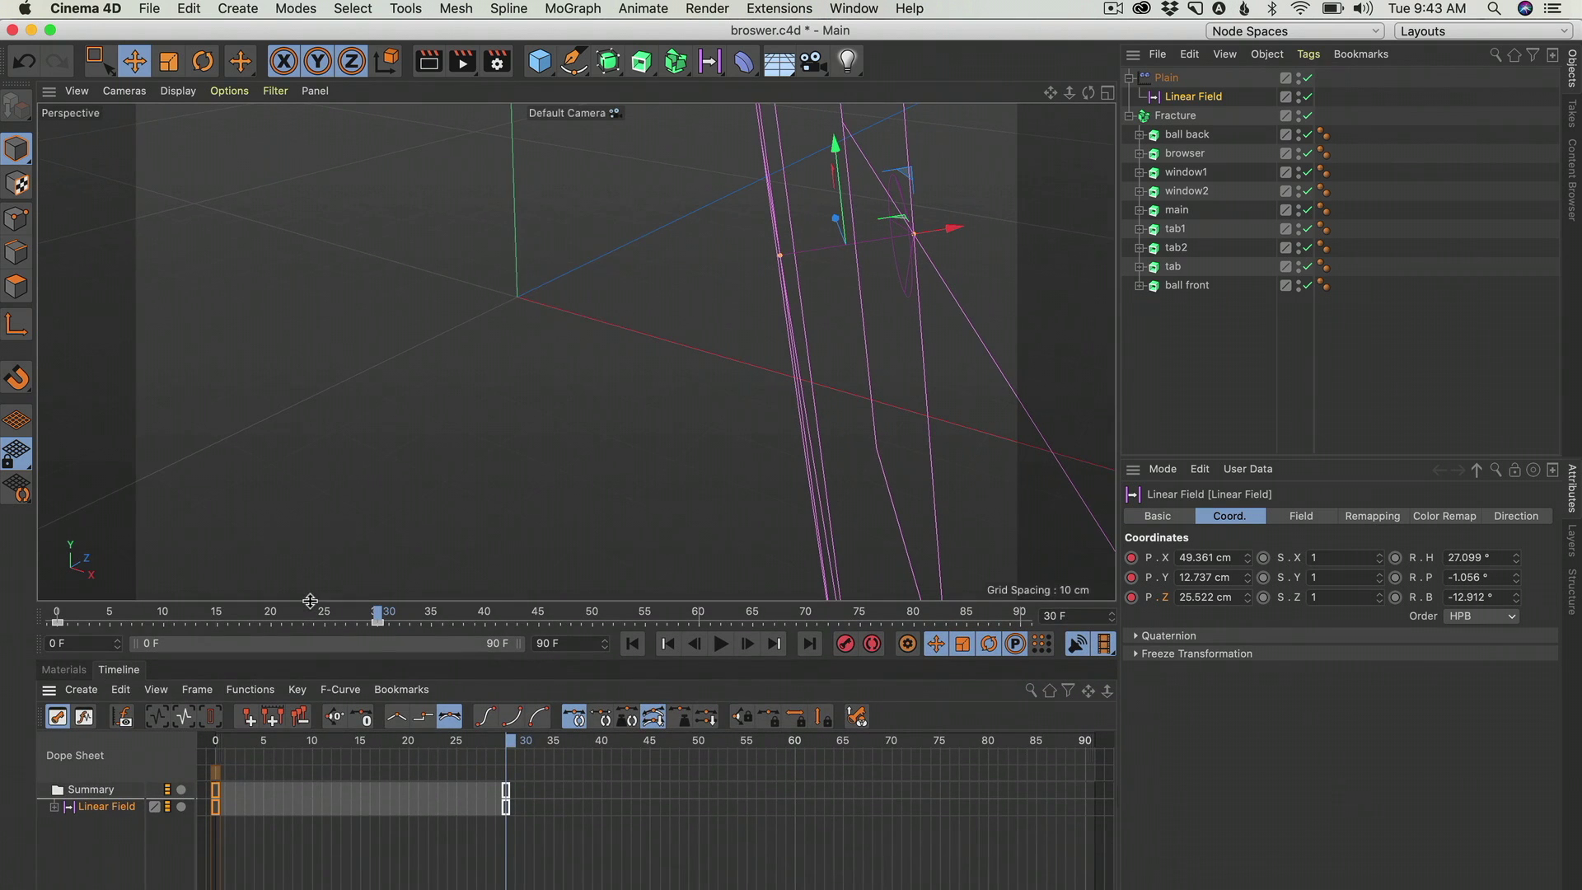
left_click(853, 8)
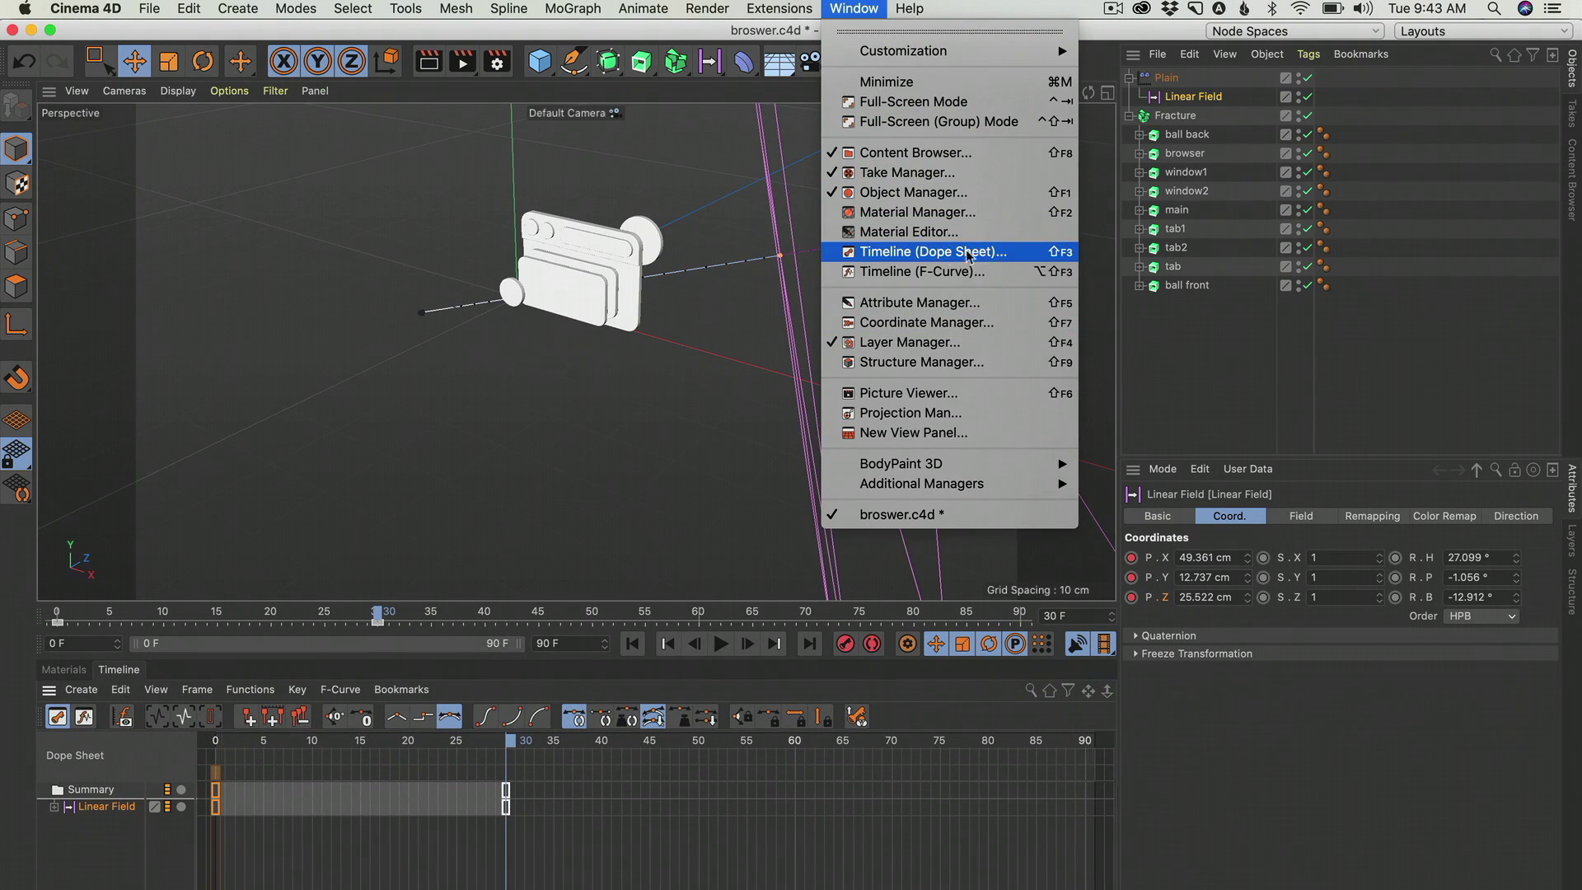
left_click(1189, 373)
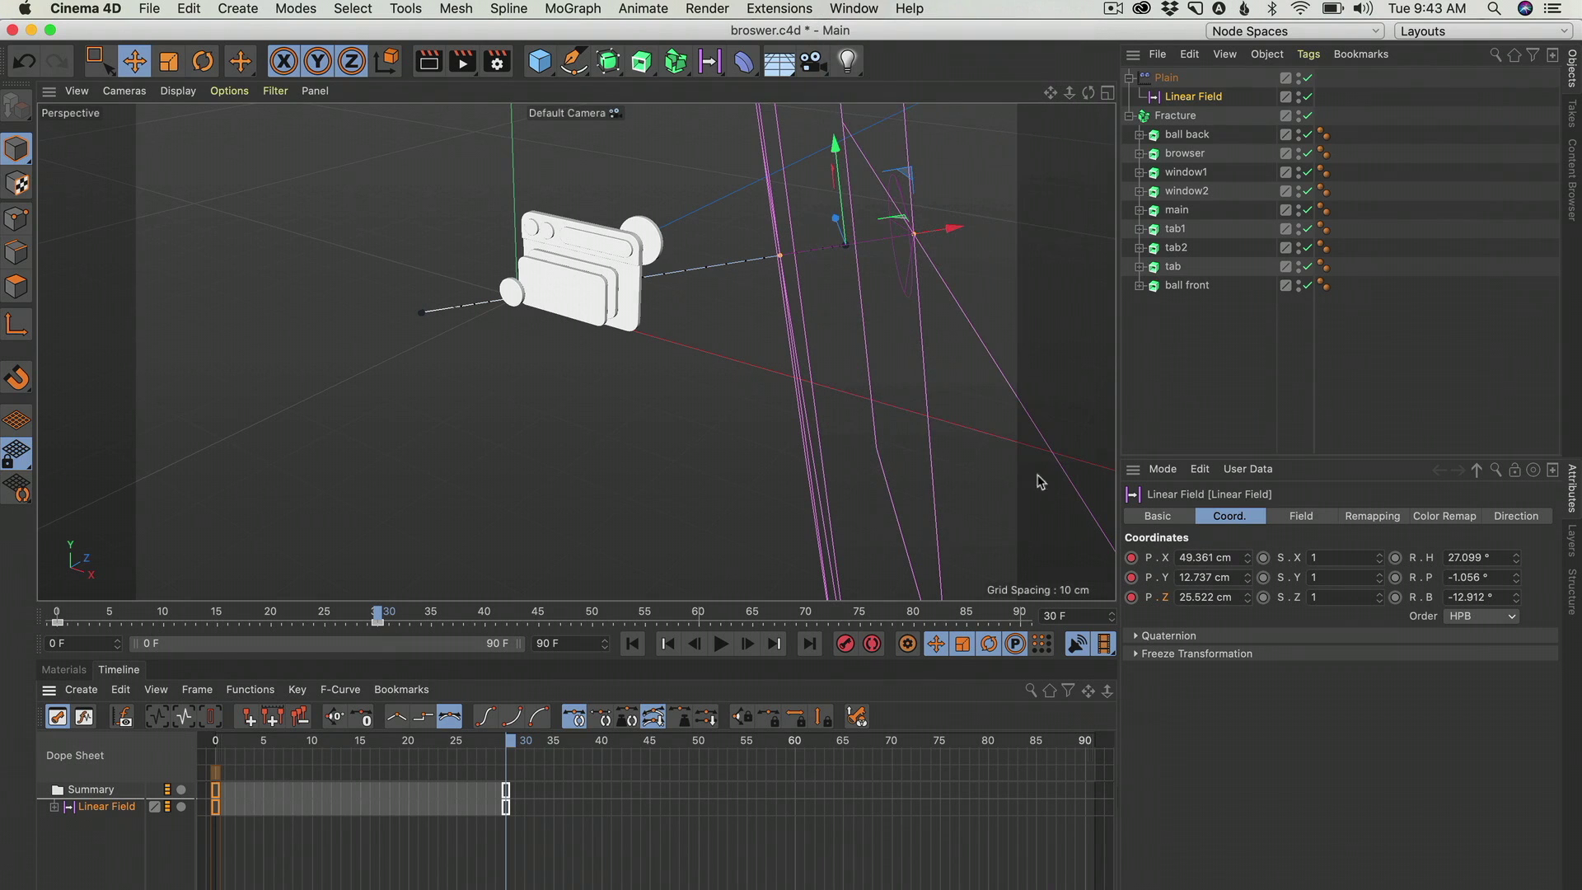
Select all of the Linear Field's keys and stretch them so the last ones fall on frame 44.
left_click(641, 823)
left_click_drag(550, 780, 130, 848)
left_click_drag(507, 772, 641, 776)
left_click(667, 832)
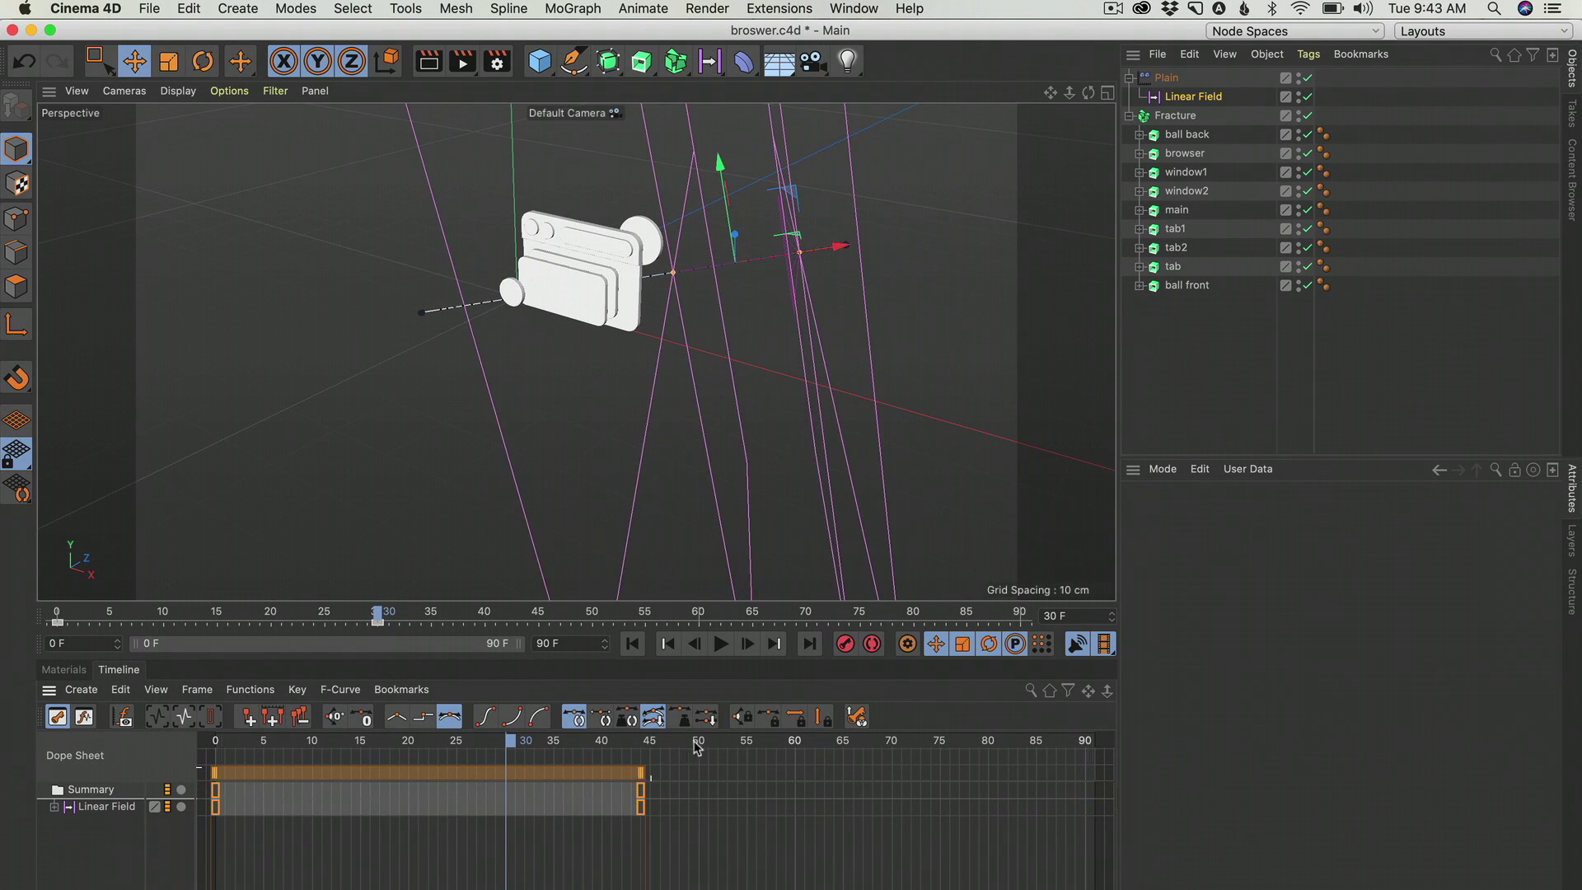
Hide the Linear Field in the viewport and clear the selection.
left_click(1180, 346)
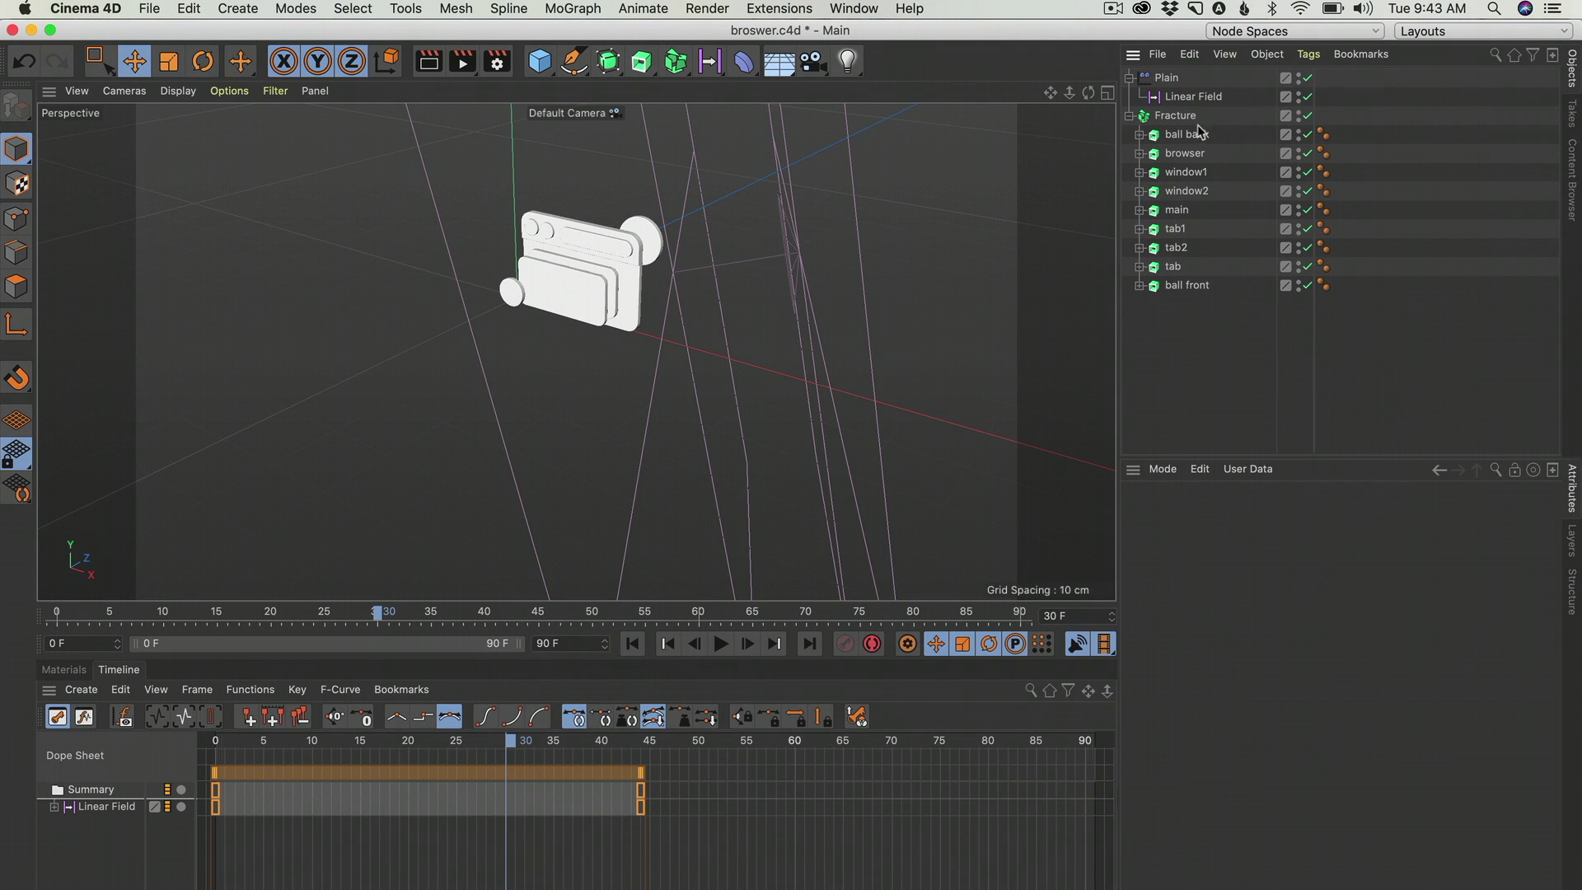
left_click(1299, 96)
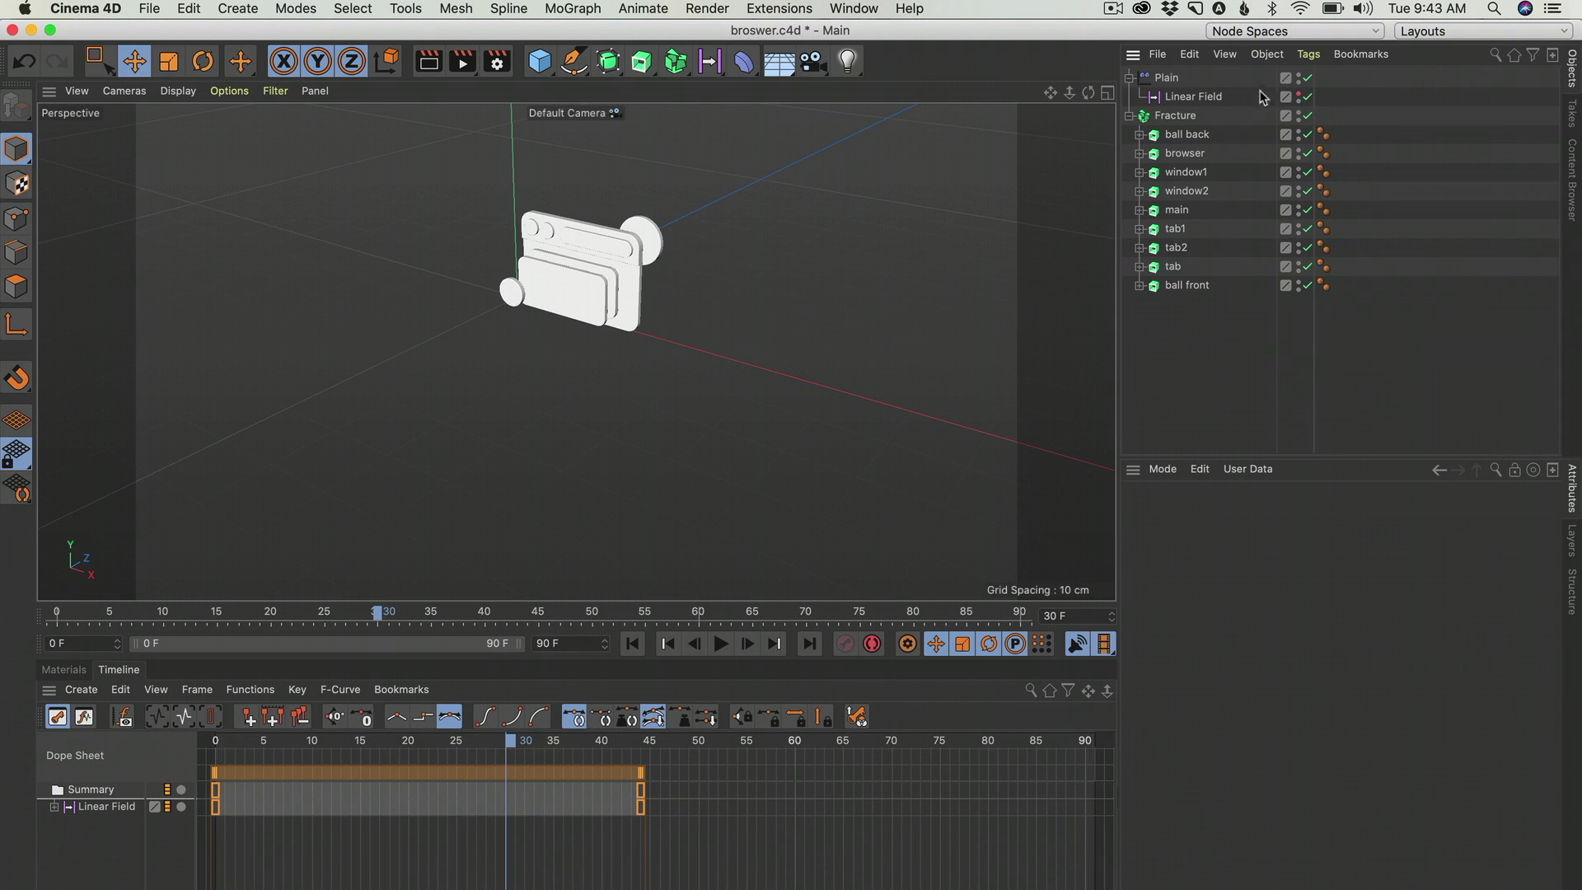
left_click(1137, 99)
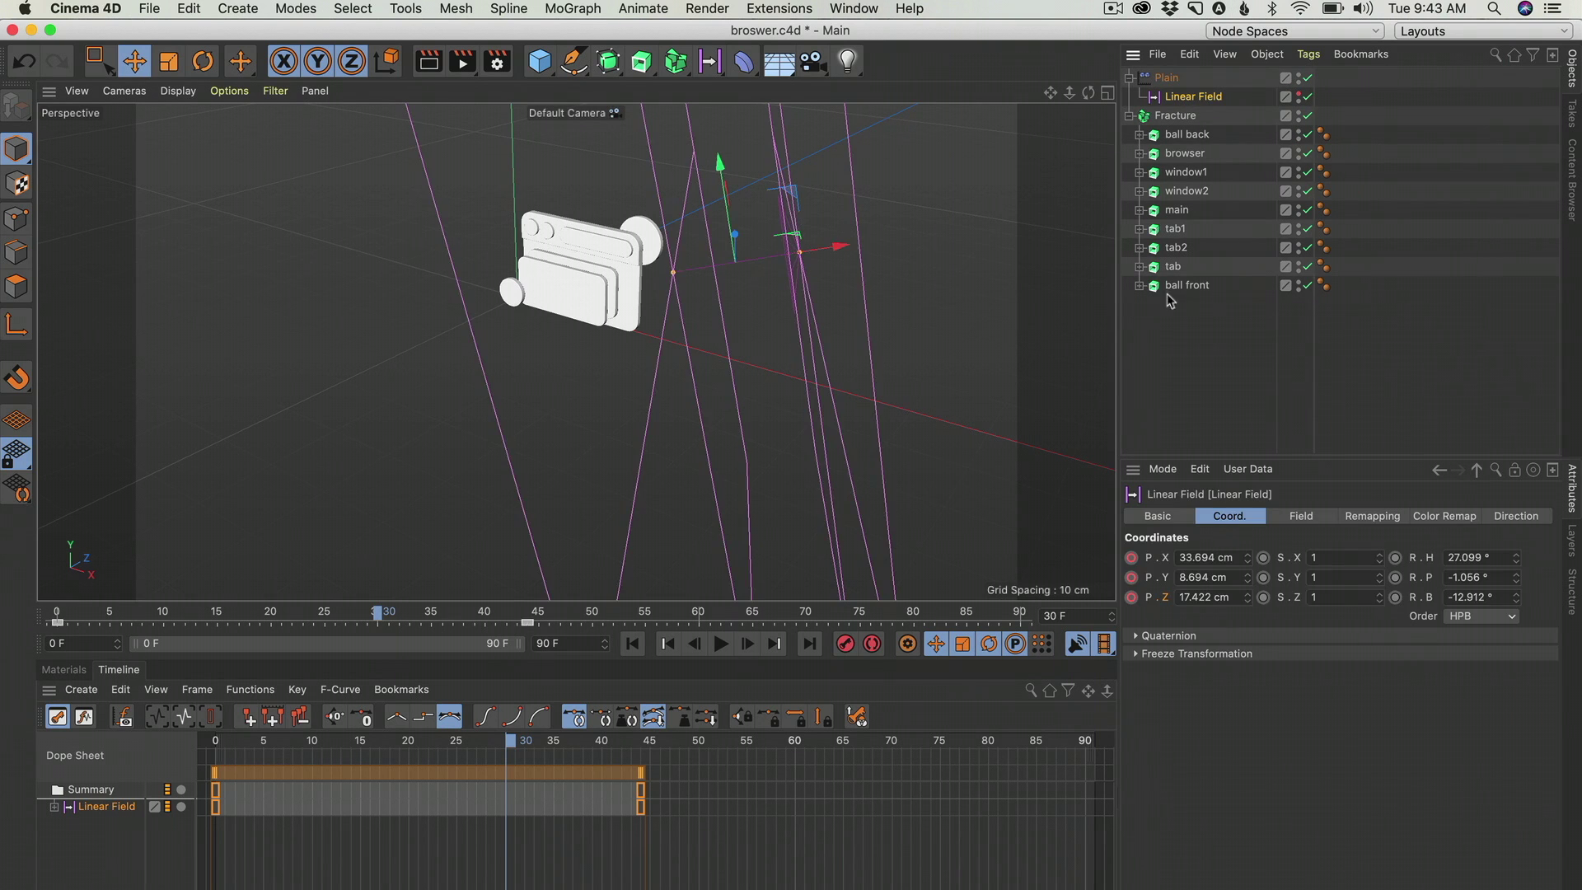
left_click(1196, 338)
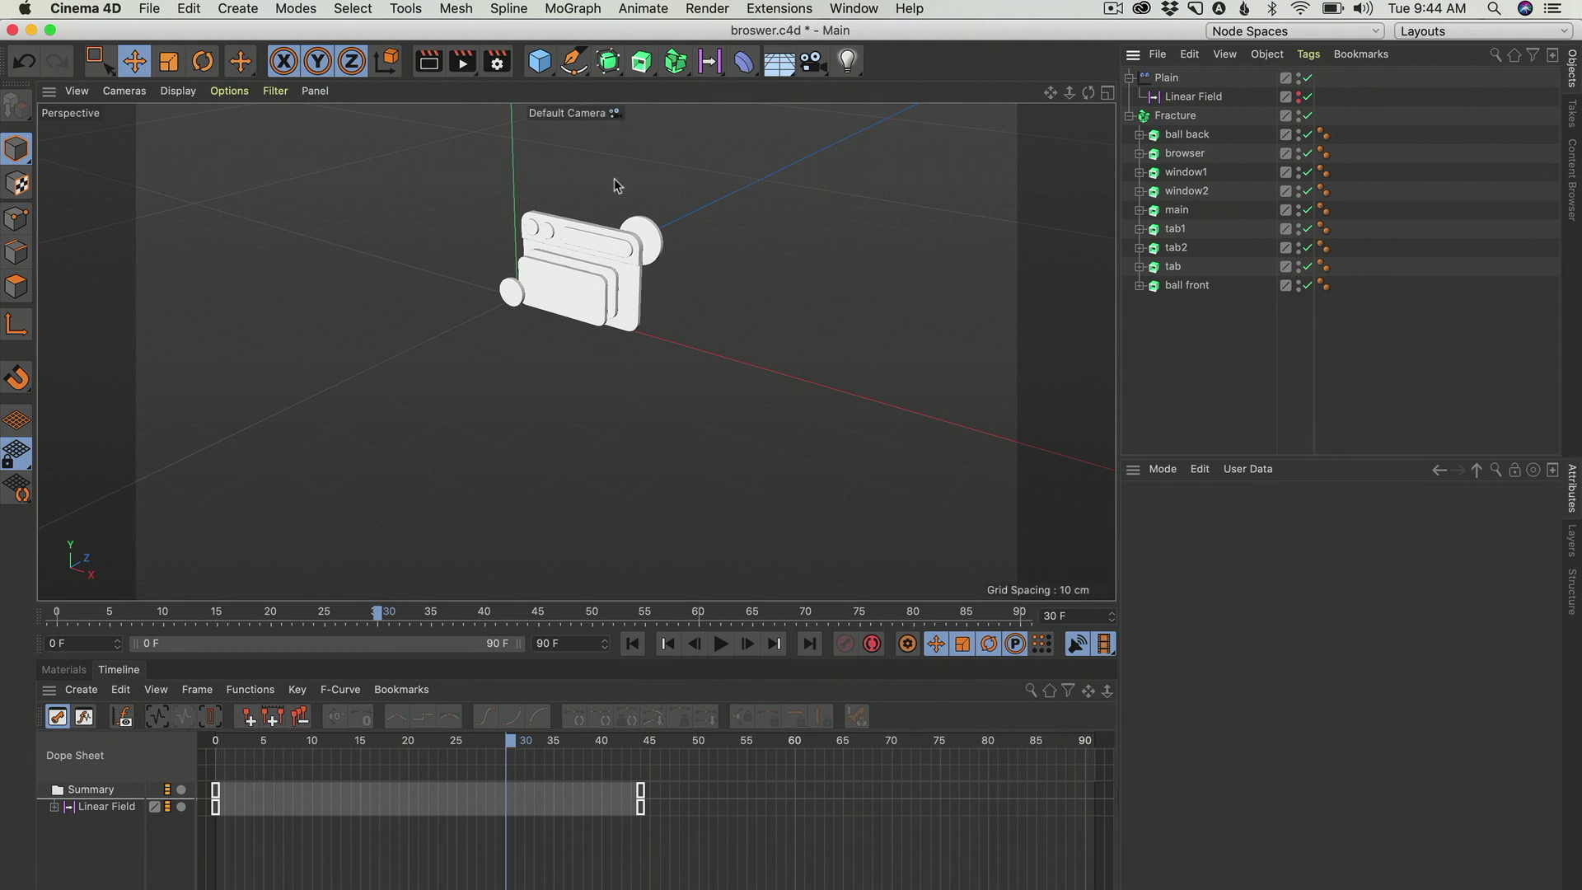
Try hiding the Fracture object in the viewport only and render the view to check it.
left_click(1299, 113)
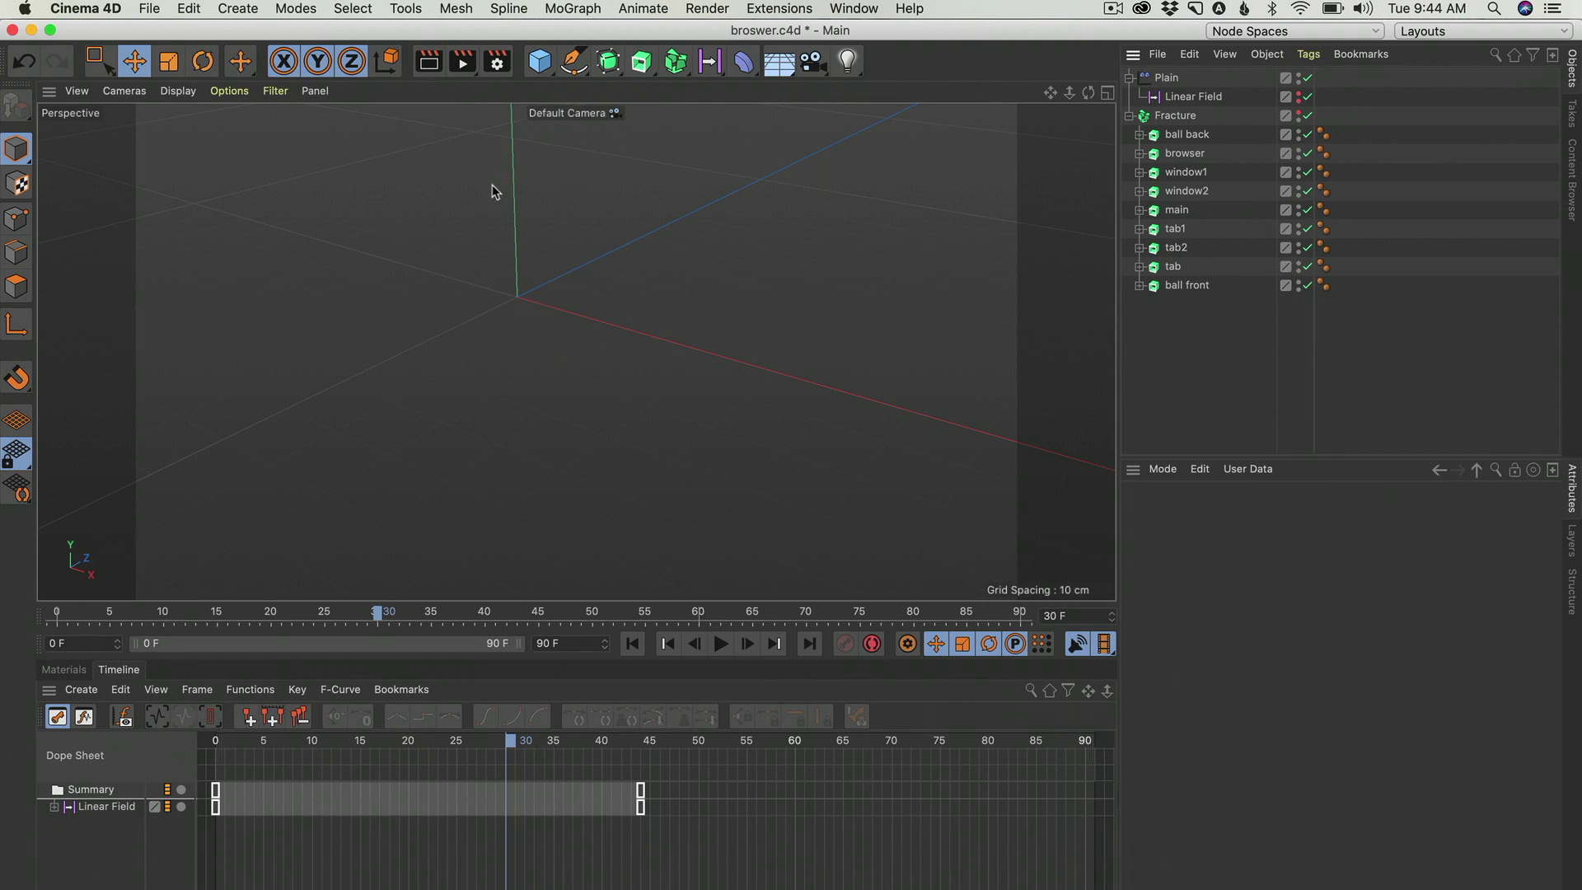
left_click(428, 61)
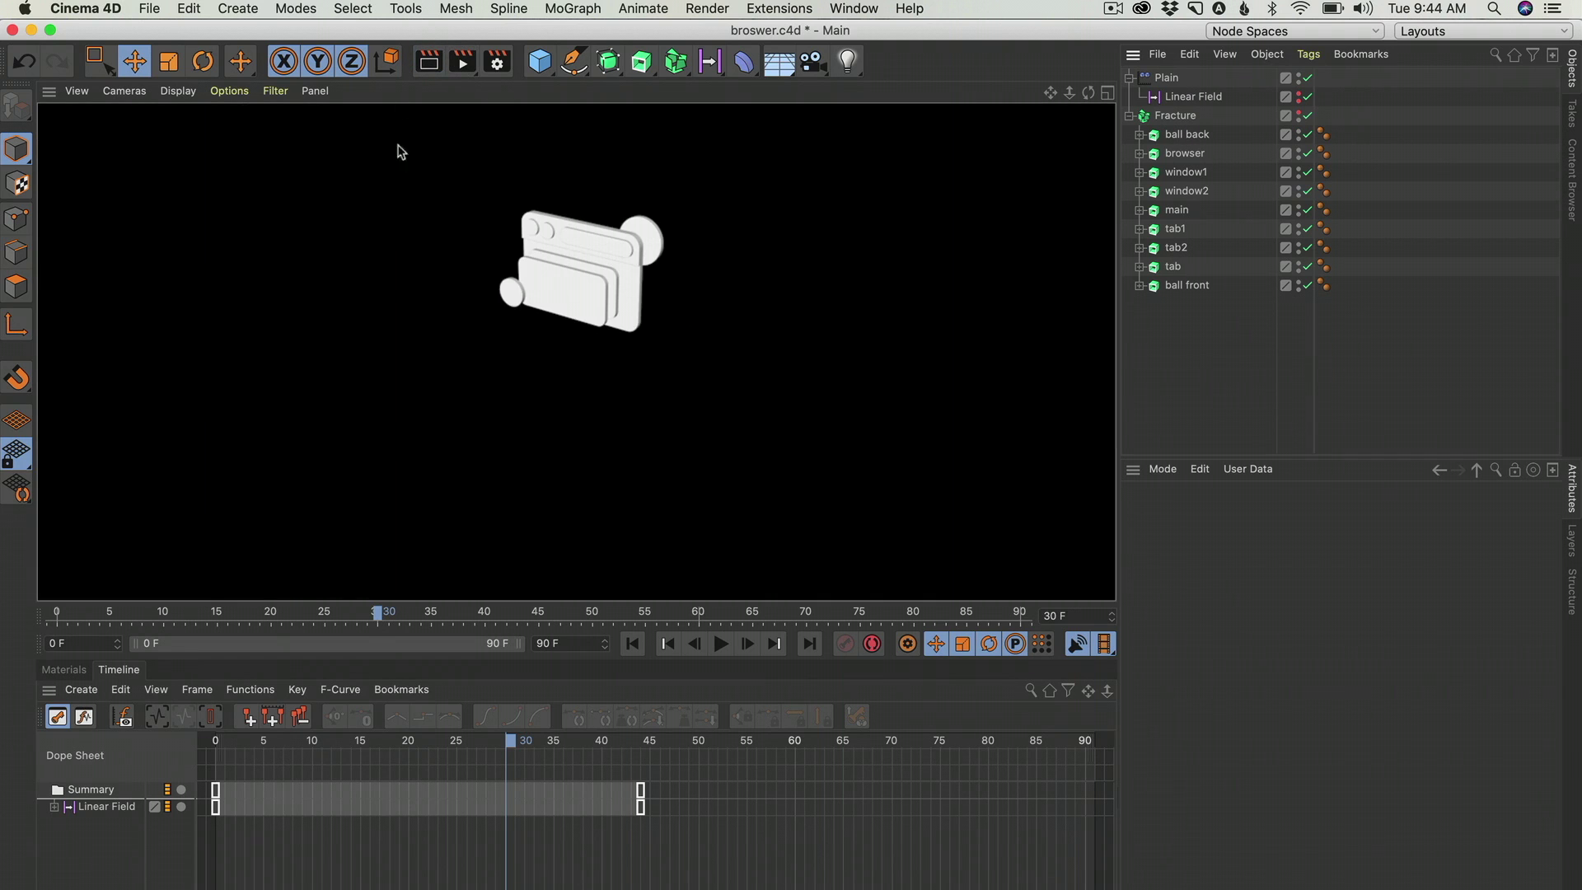
Expand the Linear Field's position tracks in the Timeline and select all of their keys.
left_click_drag(494, 791, 520, 773)
left_click_drag(544, 320, 610, 339, "alt")
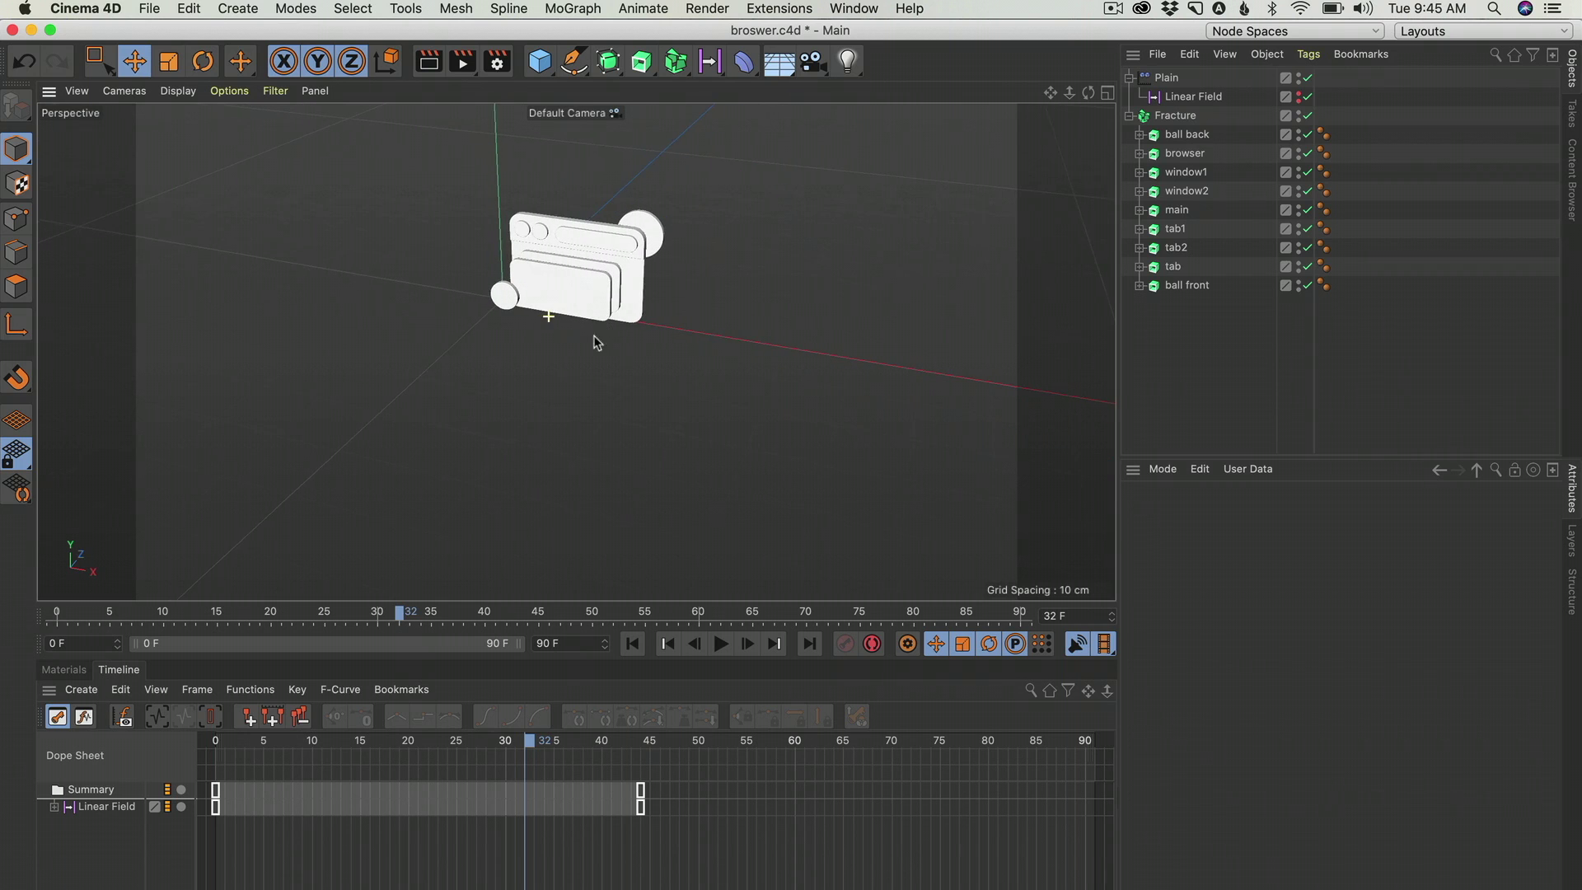
left_click(55, 808)
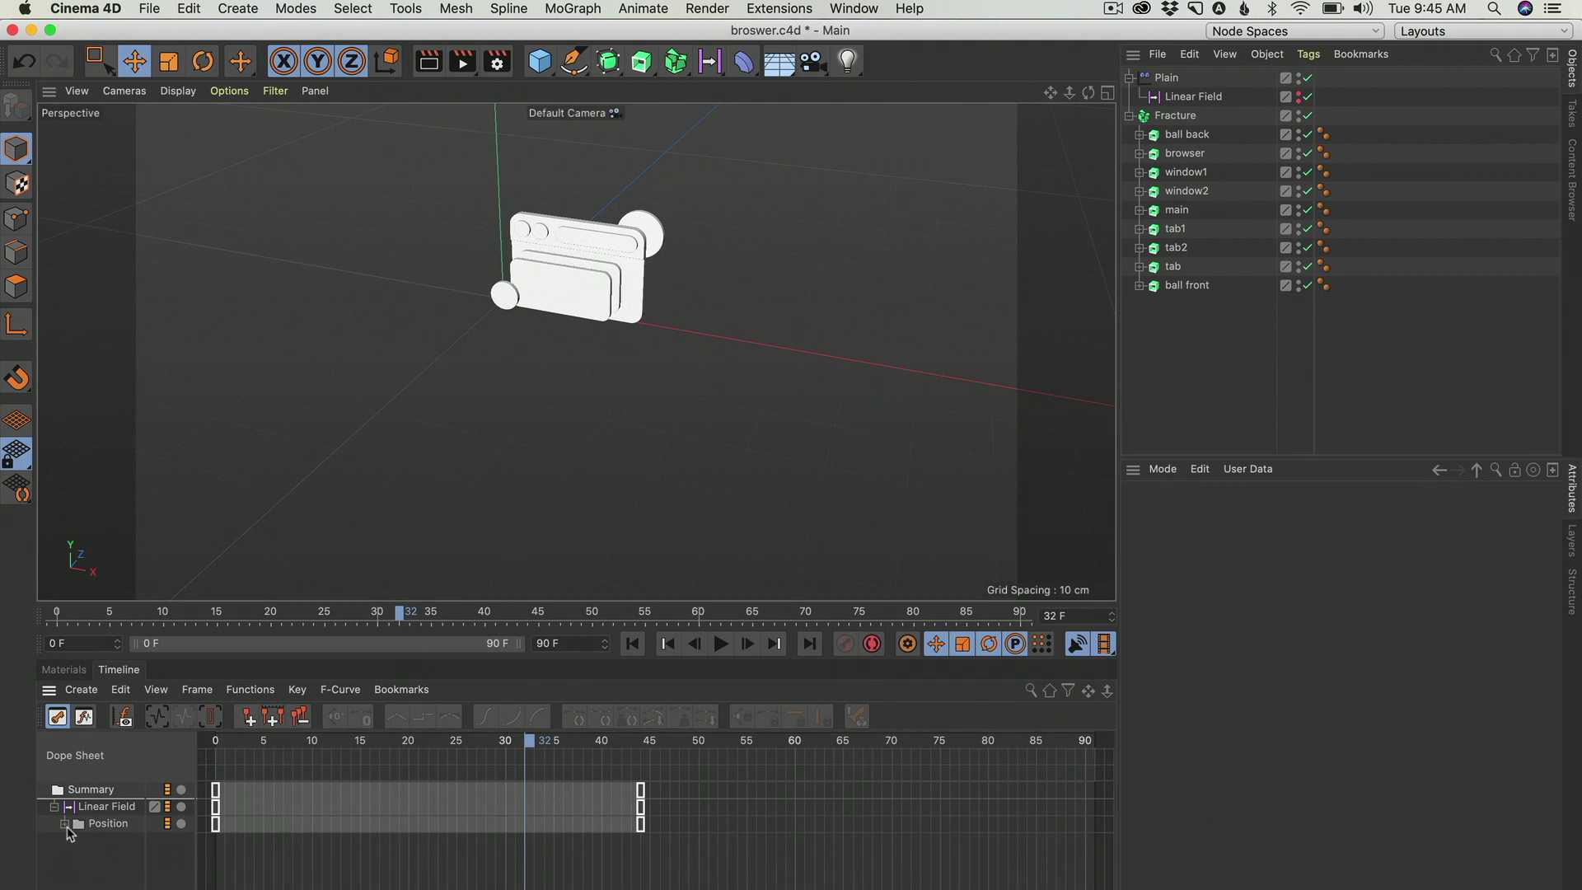
left_click(65, 824)
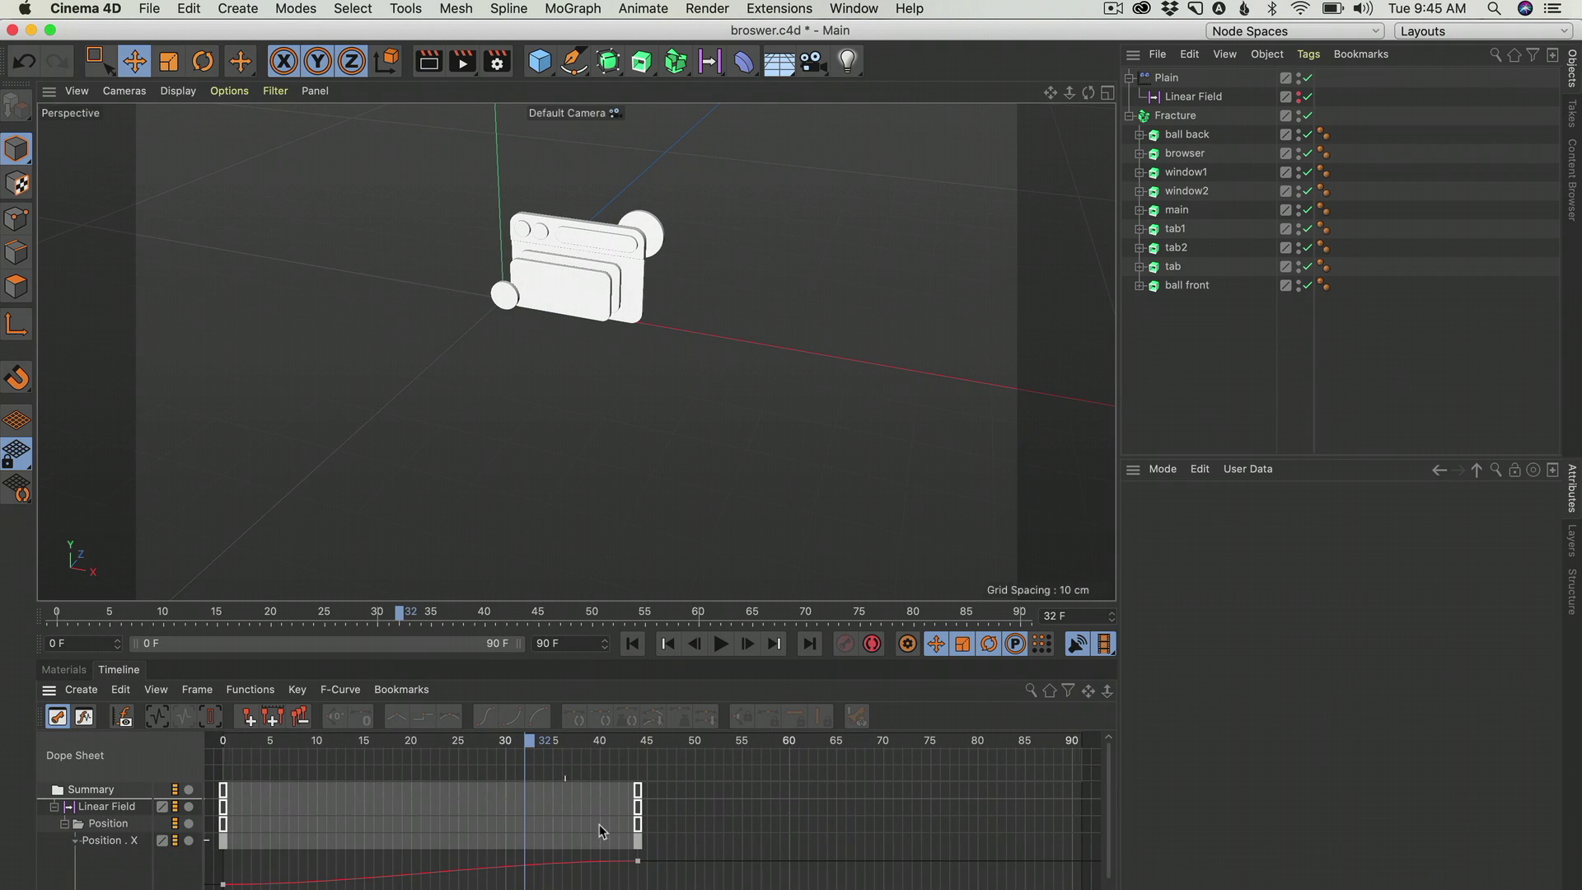
scroll(699, 827, "left", 4)
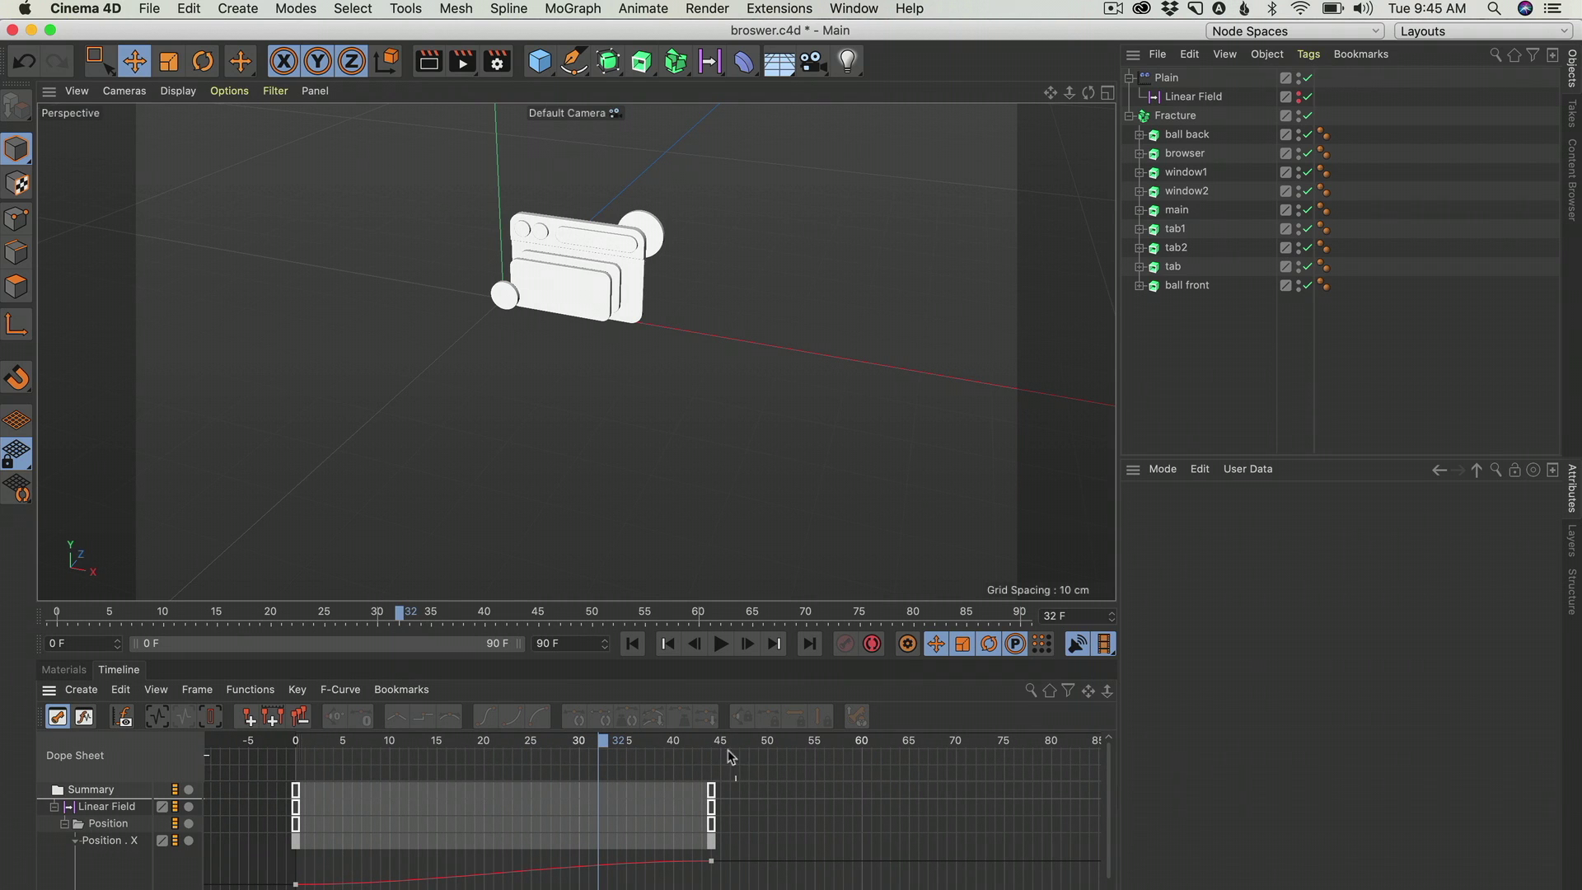
left_click_drag(748, 789, 262, 886)
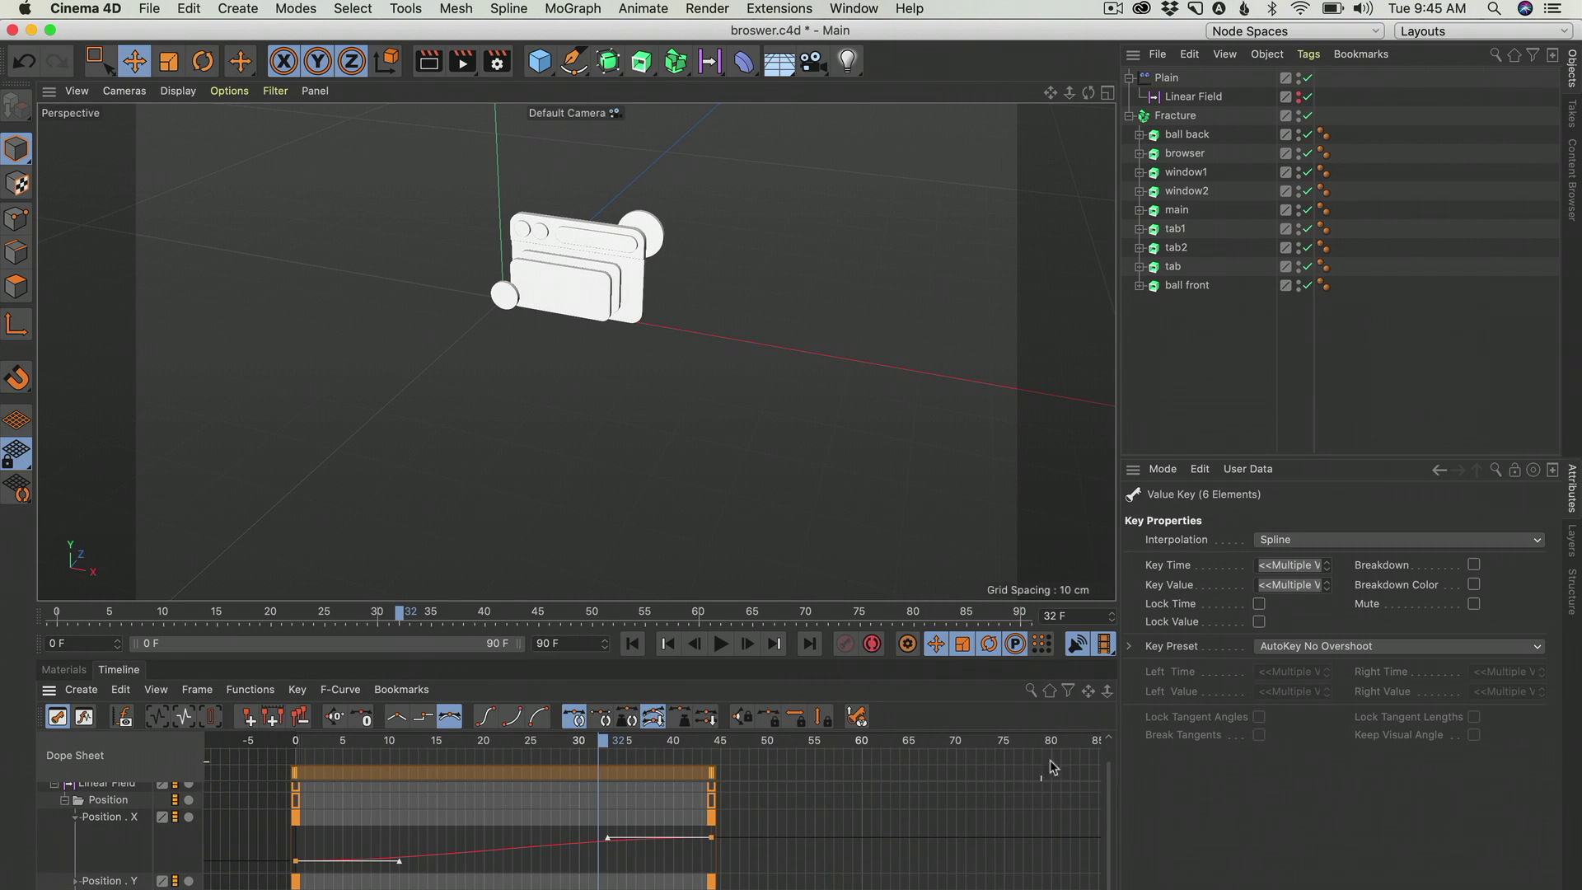
scroll(1108, 790, "up", 1)
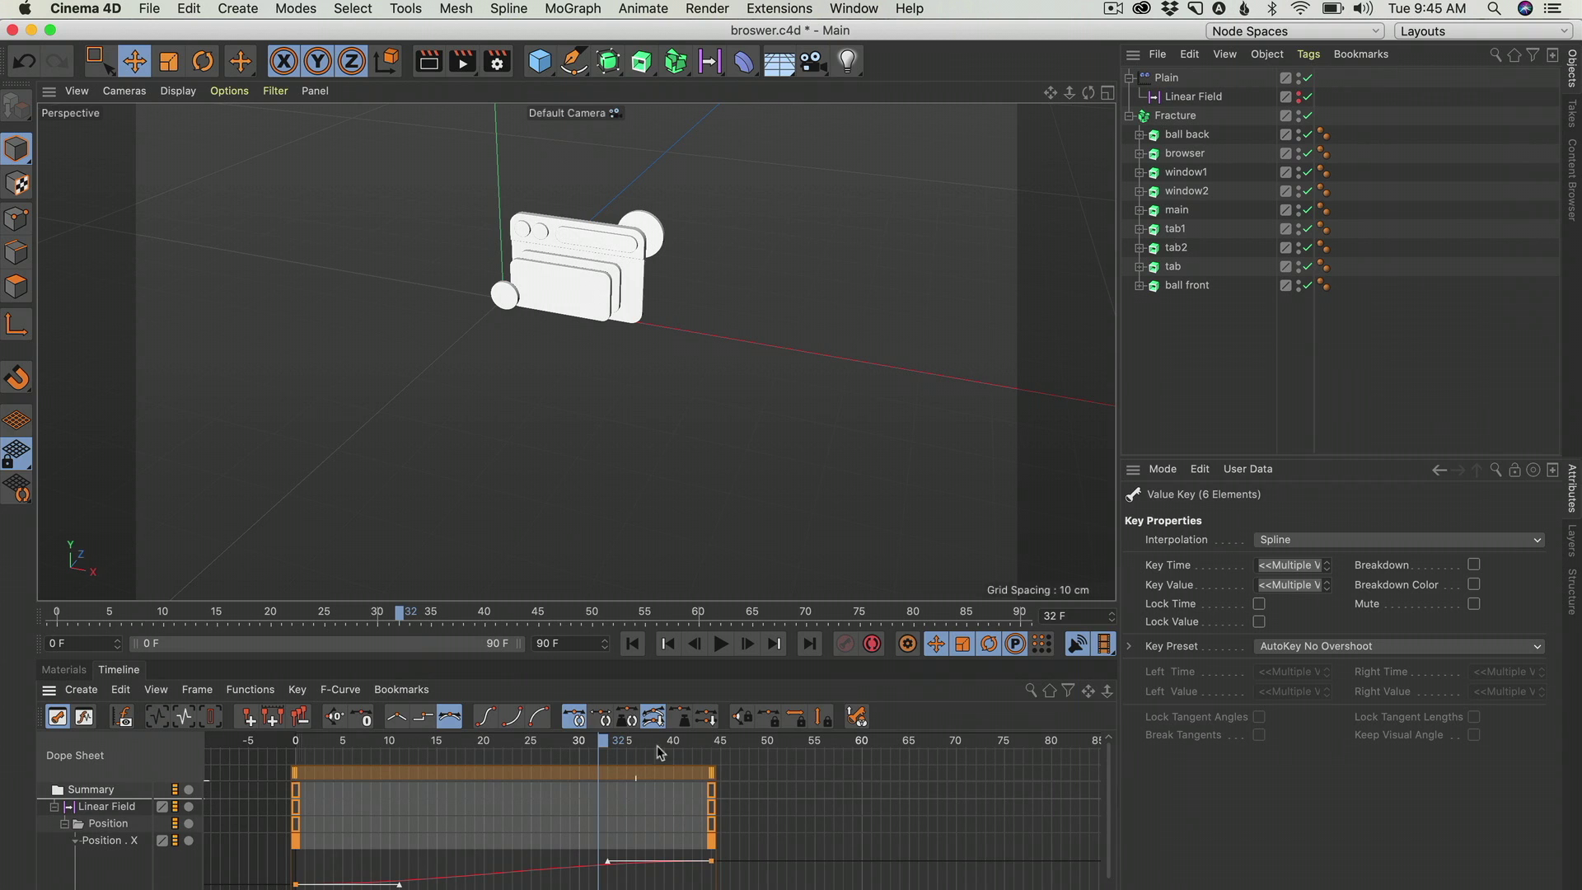
Give the selected keys custom spline interpolation with broken tangents, left time -21.01 F and right time 5.01 F, and play the animation.
left_click(396, 716)
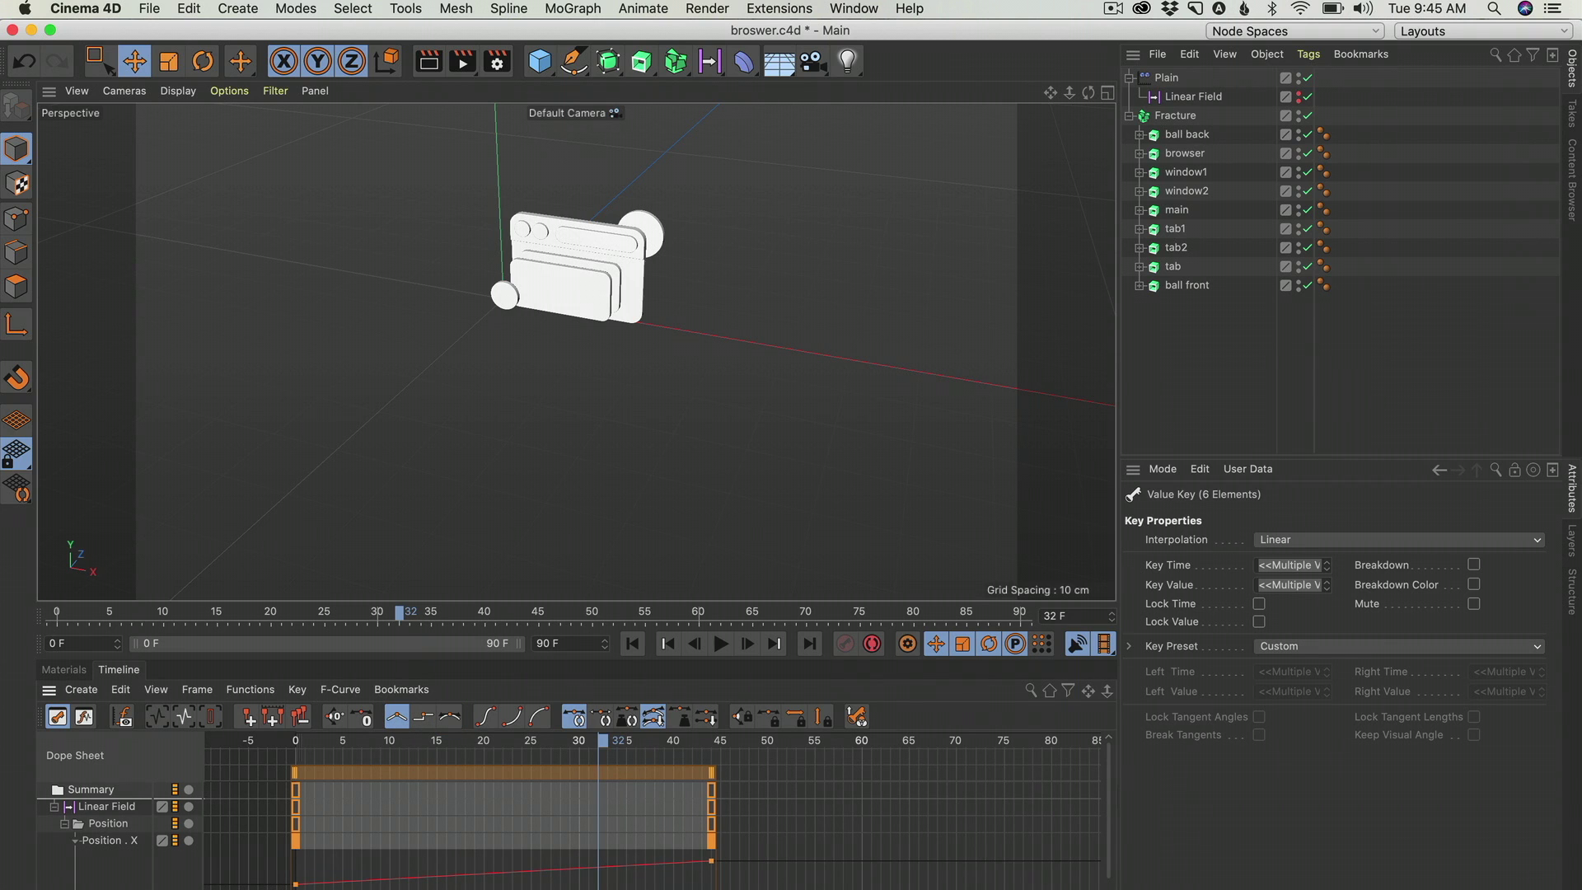
left_click(449, 716)
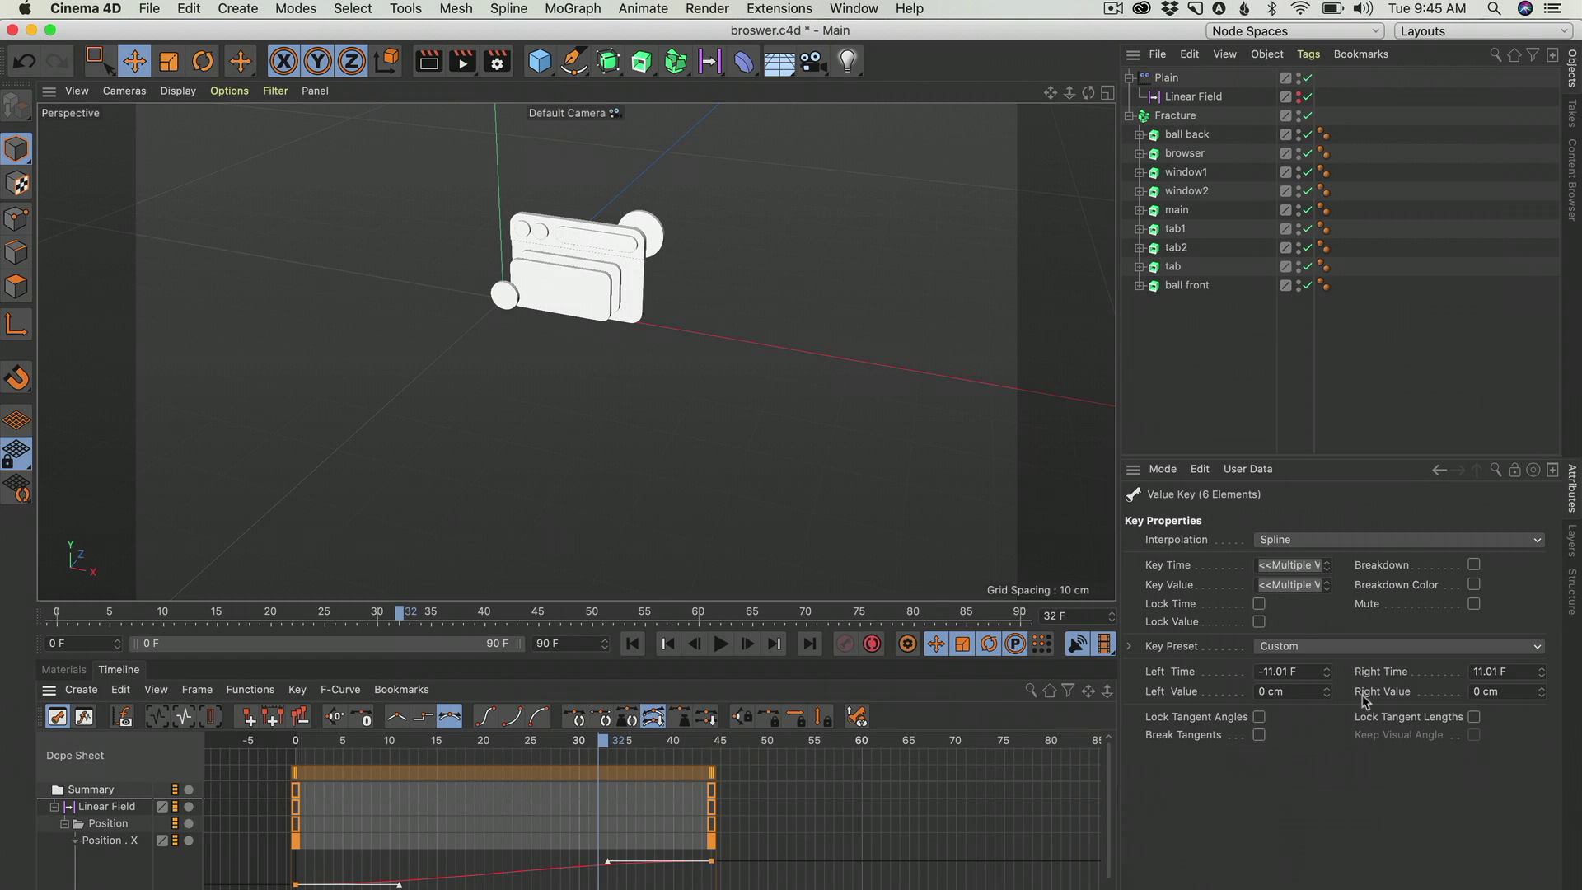
left_click_drag(1326, 672, 1330, 688)
left_click(1258, 735)
left_click_drag(1541, 672, 1546, 684)
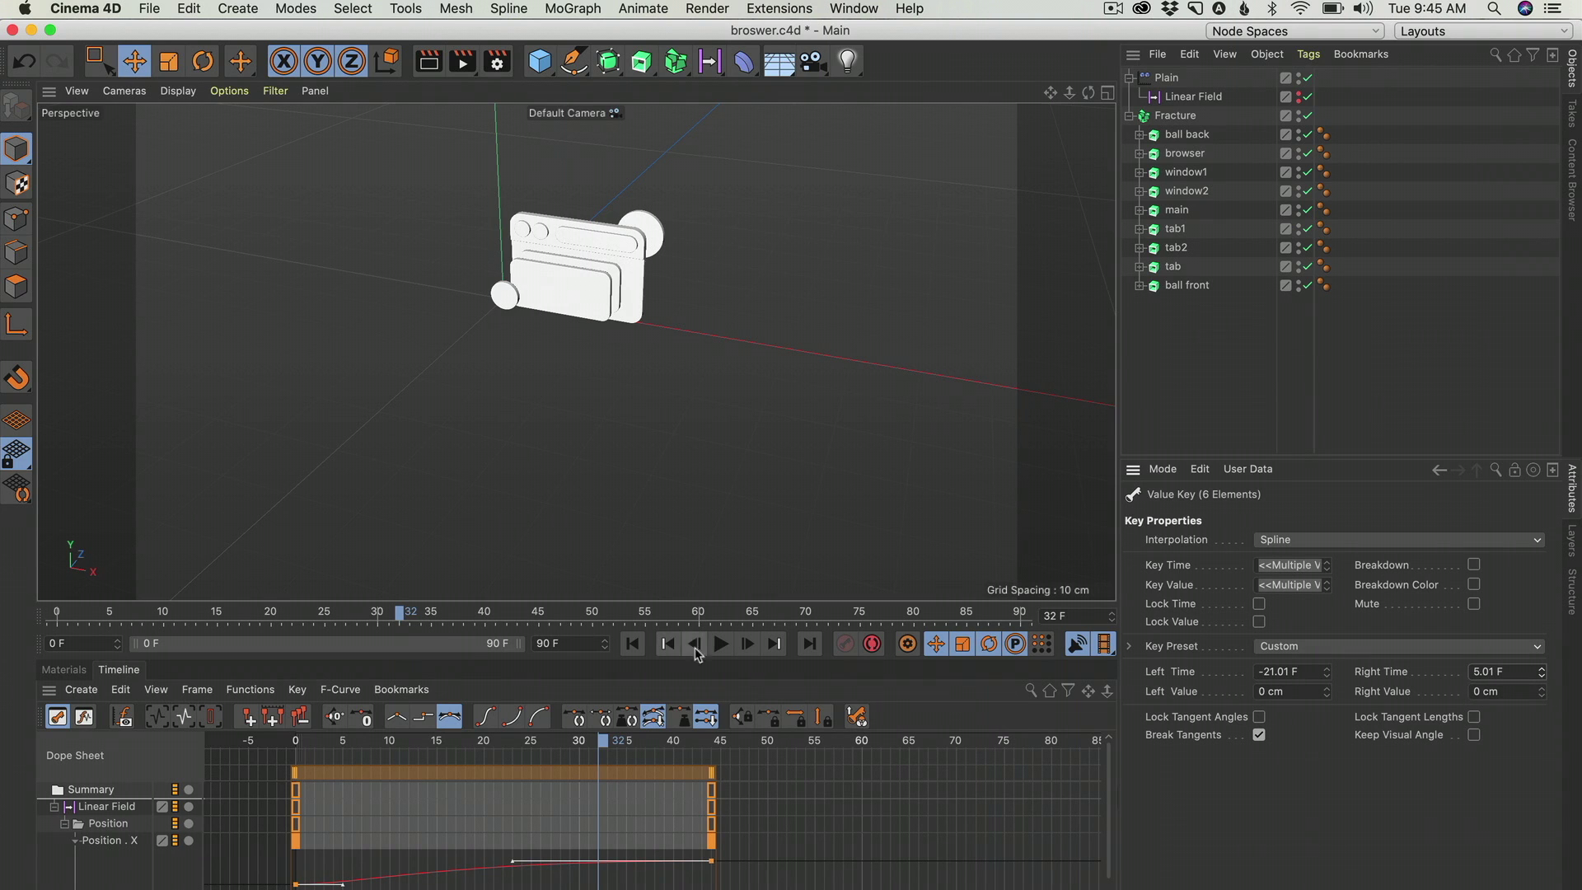
left_click(632, 643)
left_click(721, 643)
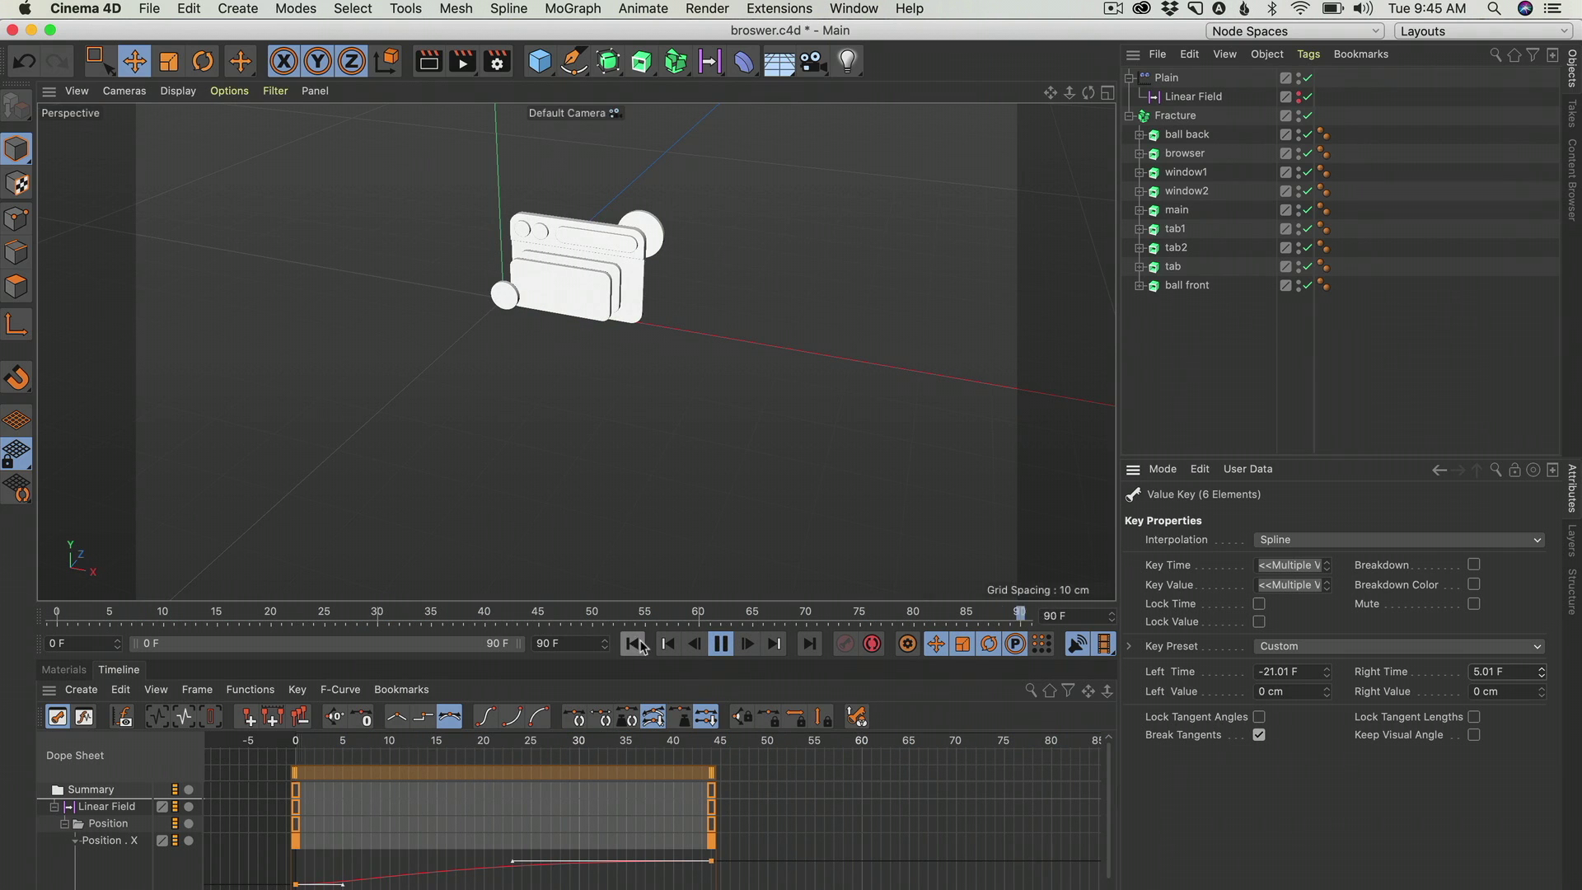
left_click(613, 614)
Add a Random Field to the Plain effector's falloff with Overlay blending and reduced opacity, and play the animation from the start.
left_click(1166, 80)
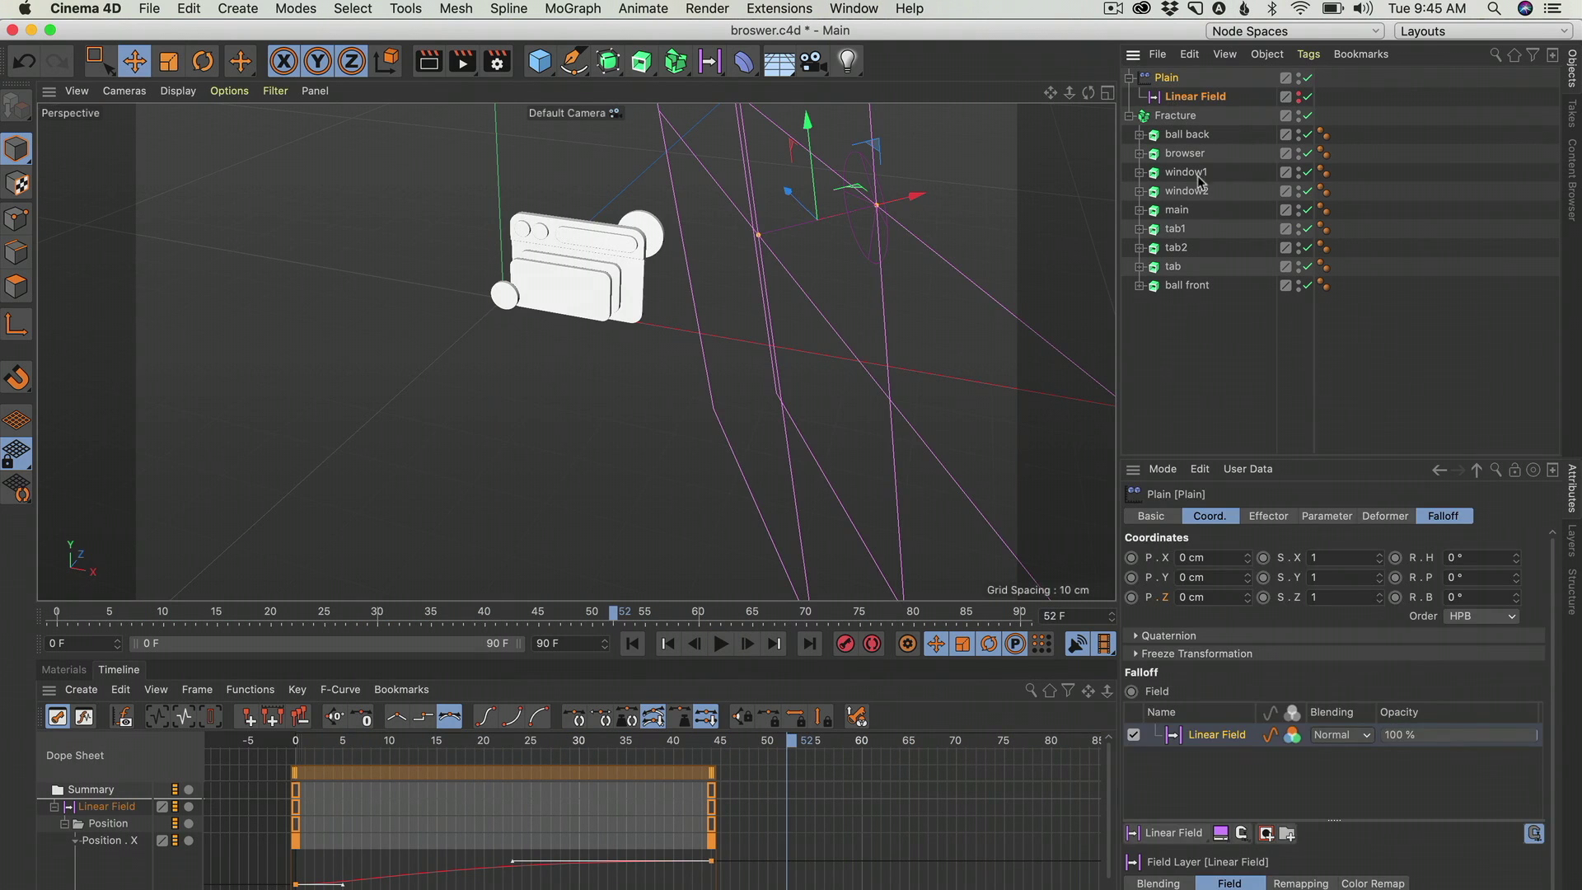
left_click(1424, 519)
left_click(1184, 699)
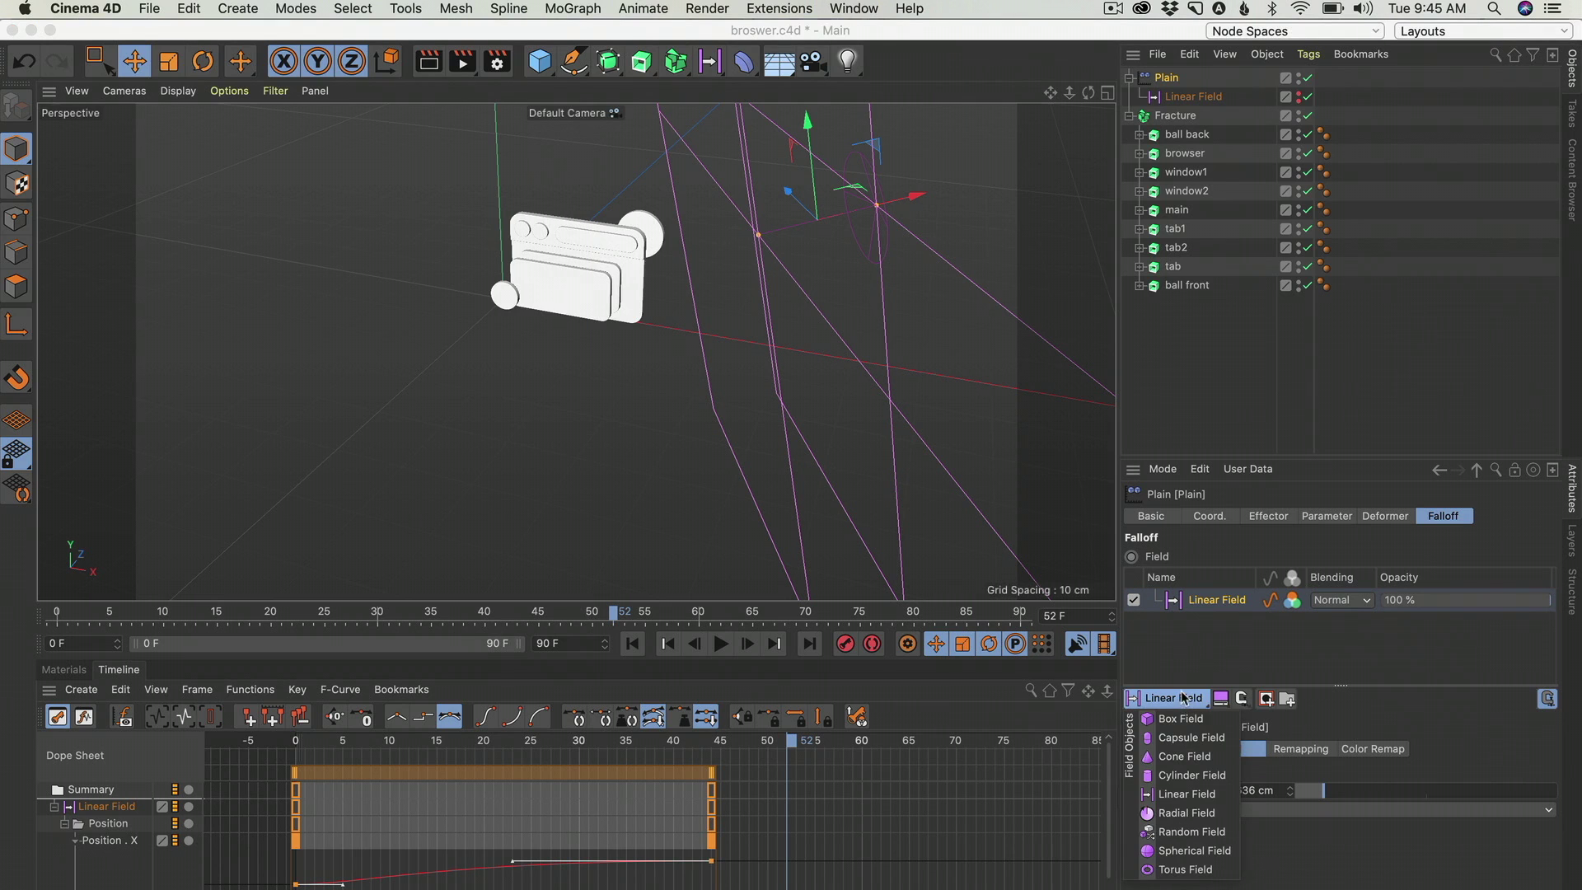
left_click(1191, 832)
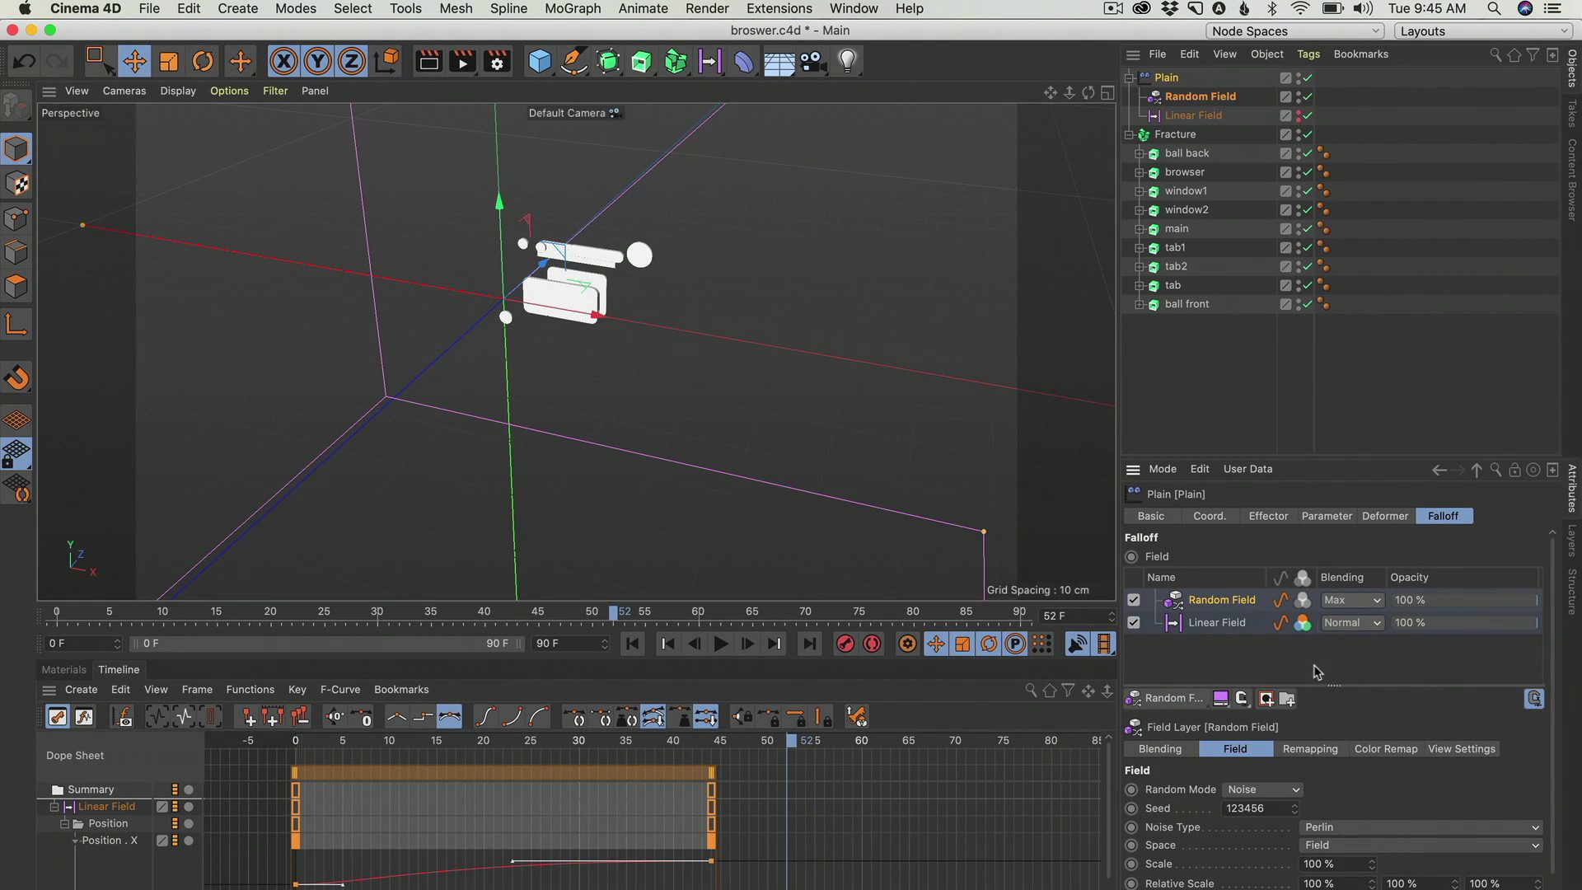
left_click(1355, 606)
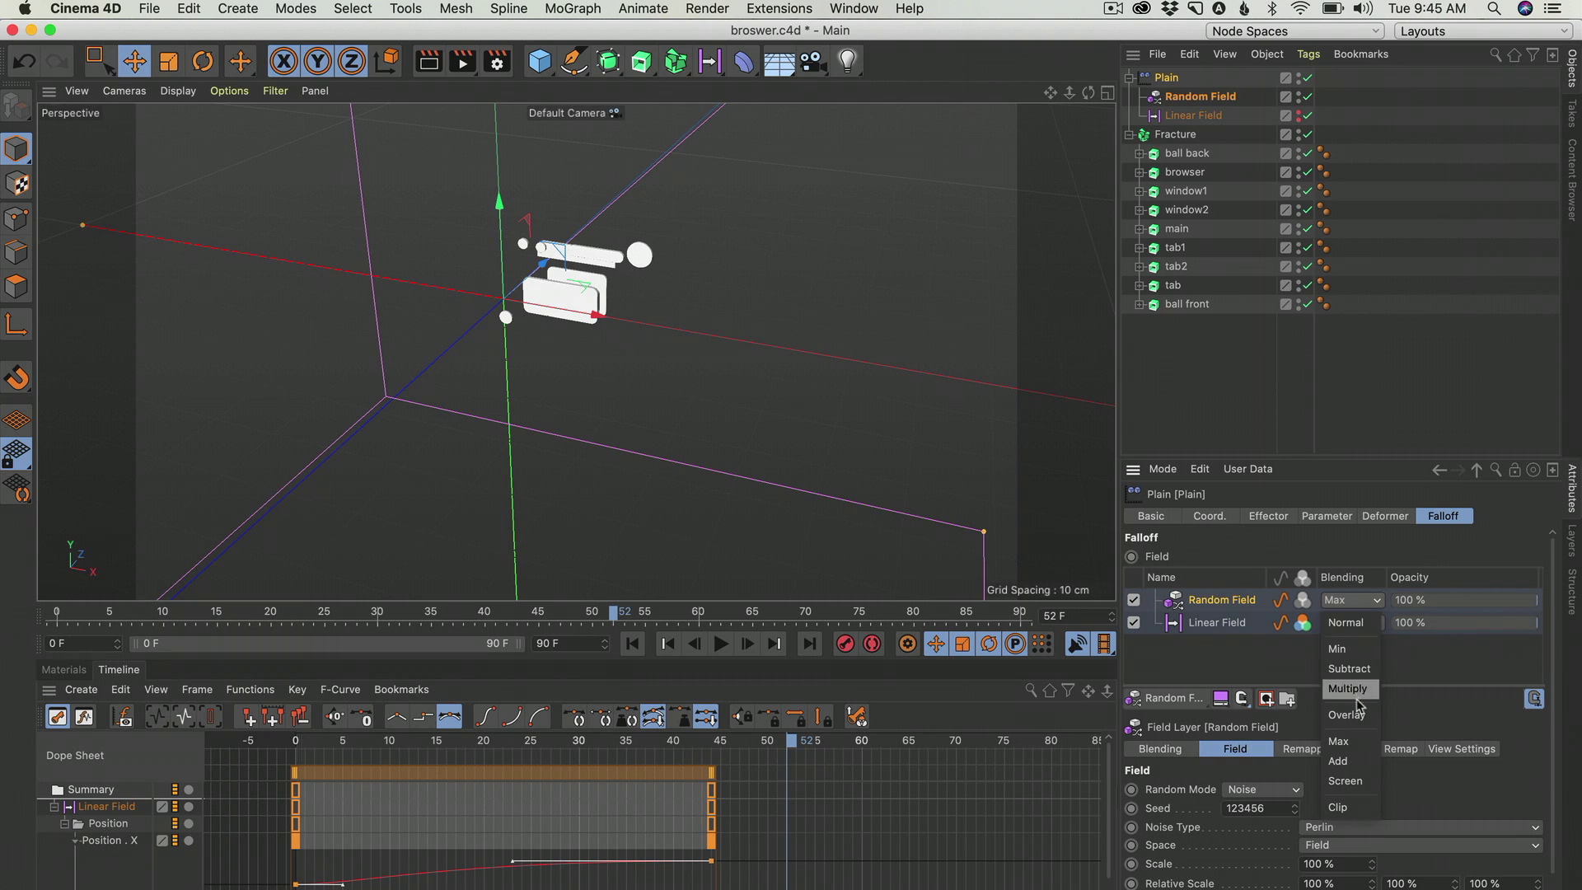
left_click(1351, 725)
left_click_drag(1521, 600, 1471, 602)
left_click(1071, 556)
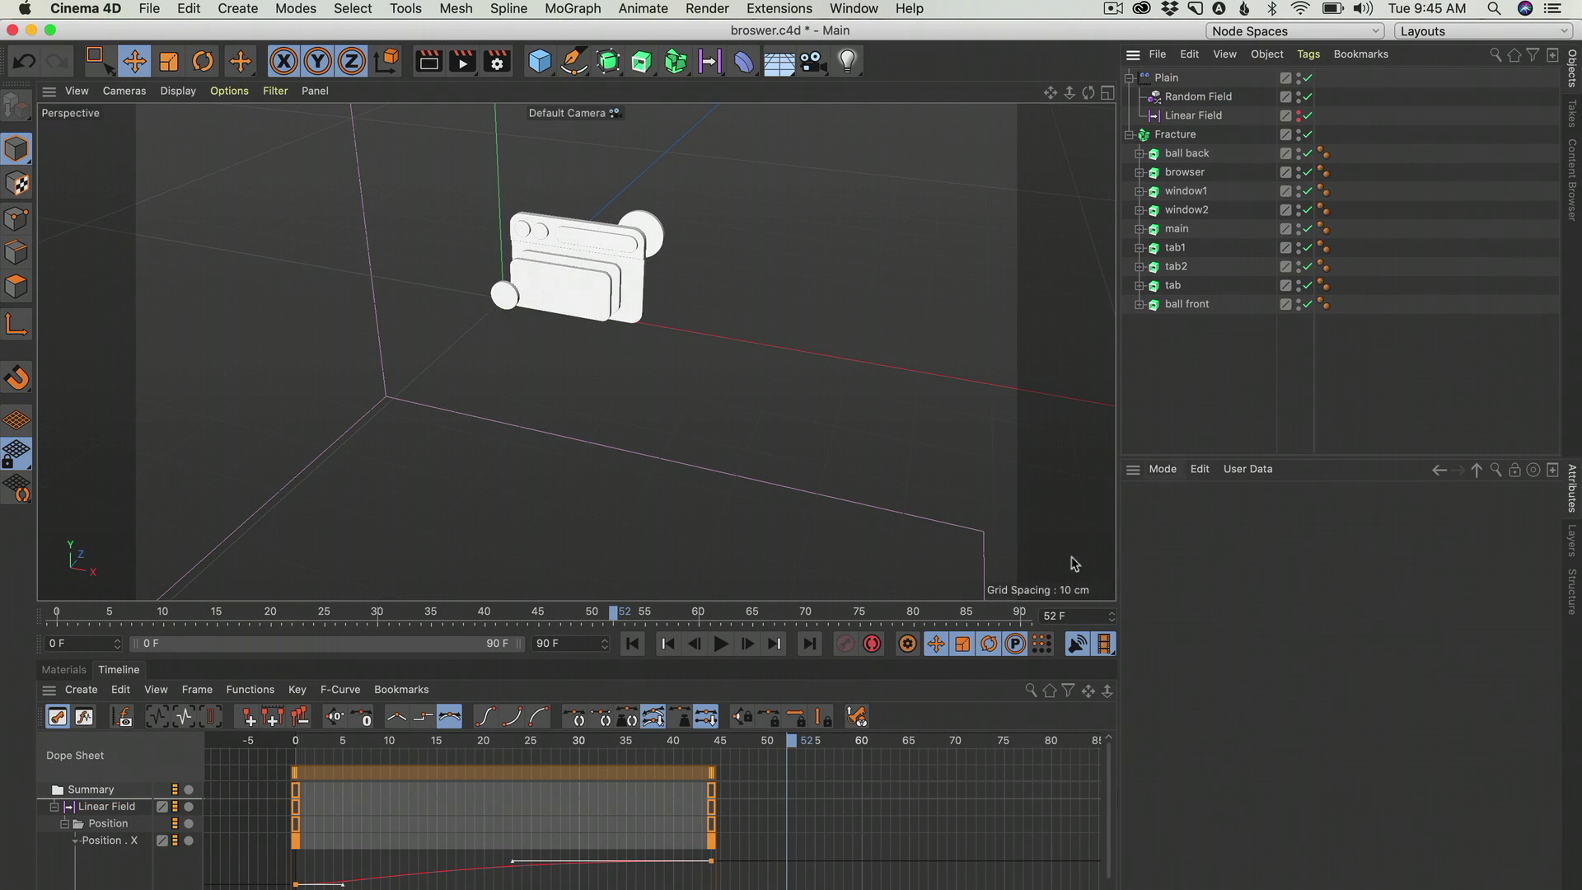
left_click(632, 643)
left_click(720, 643)
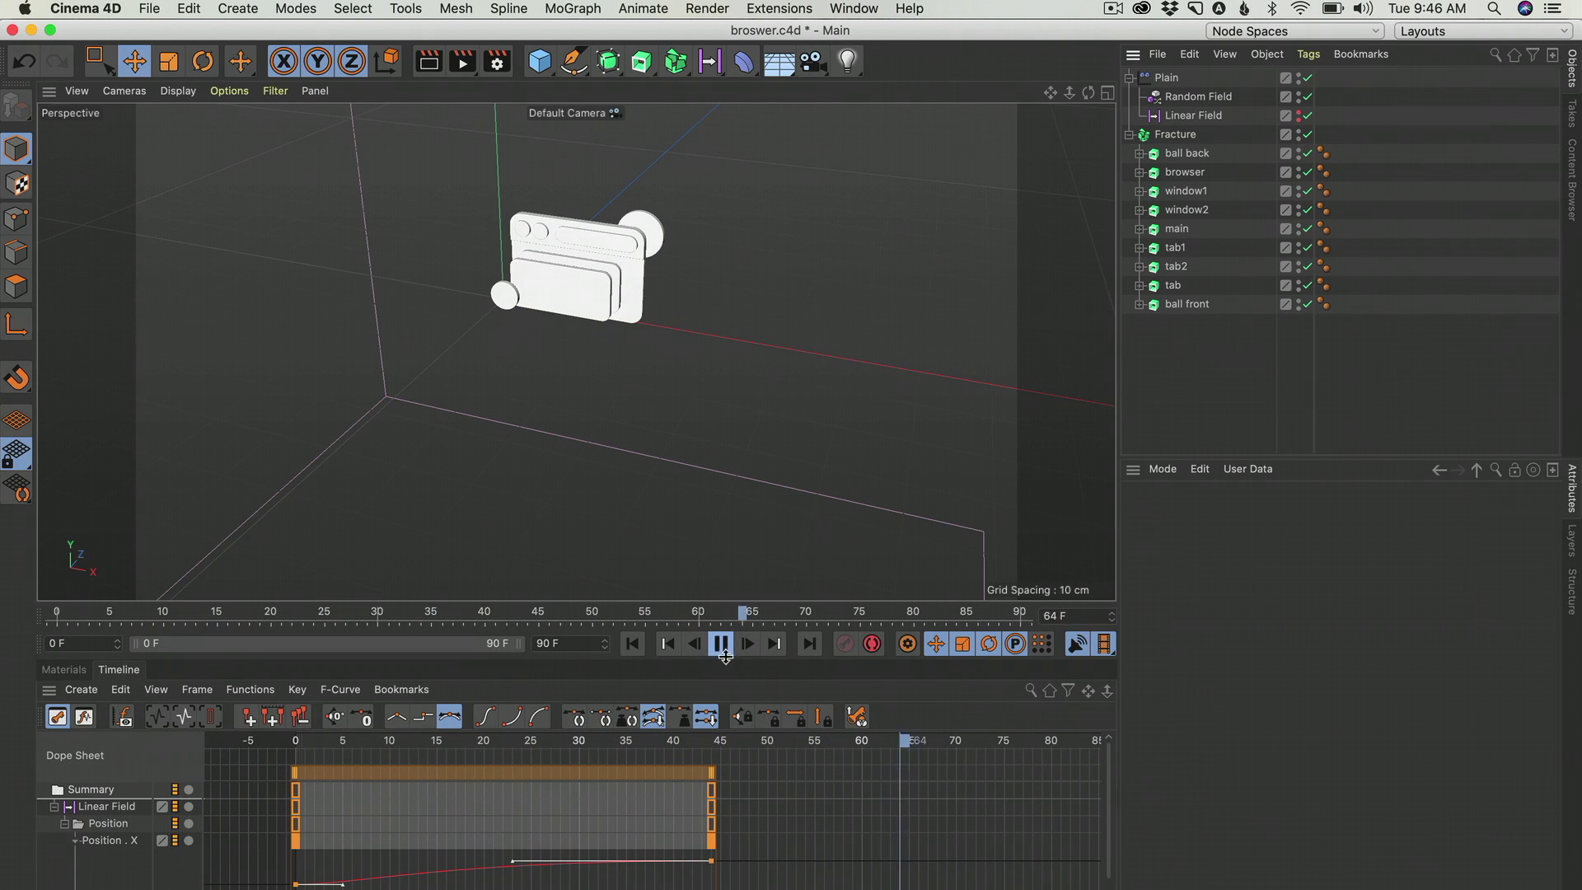
left_click(723, 654)
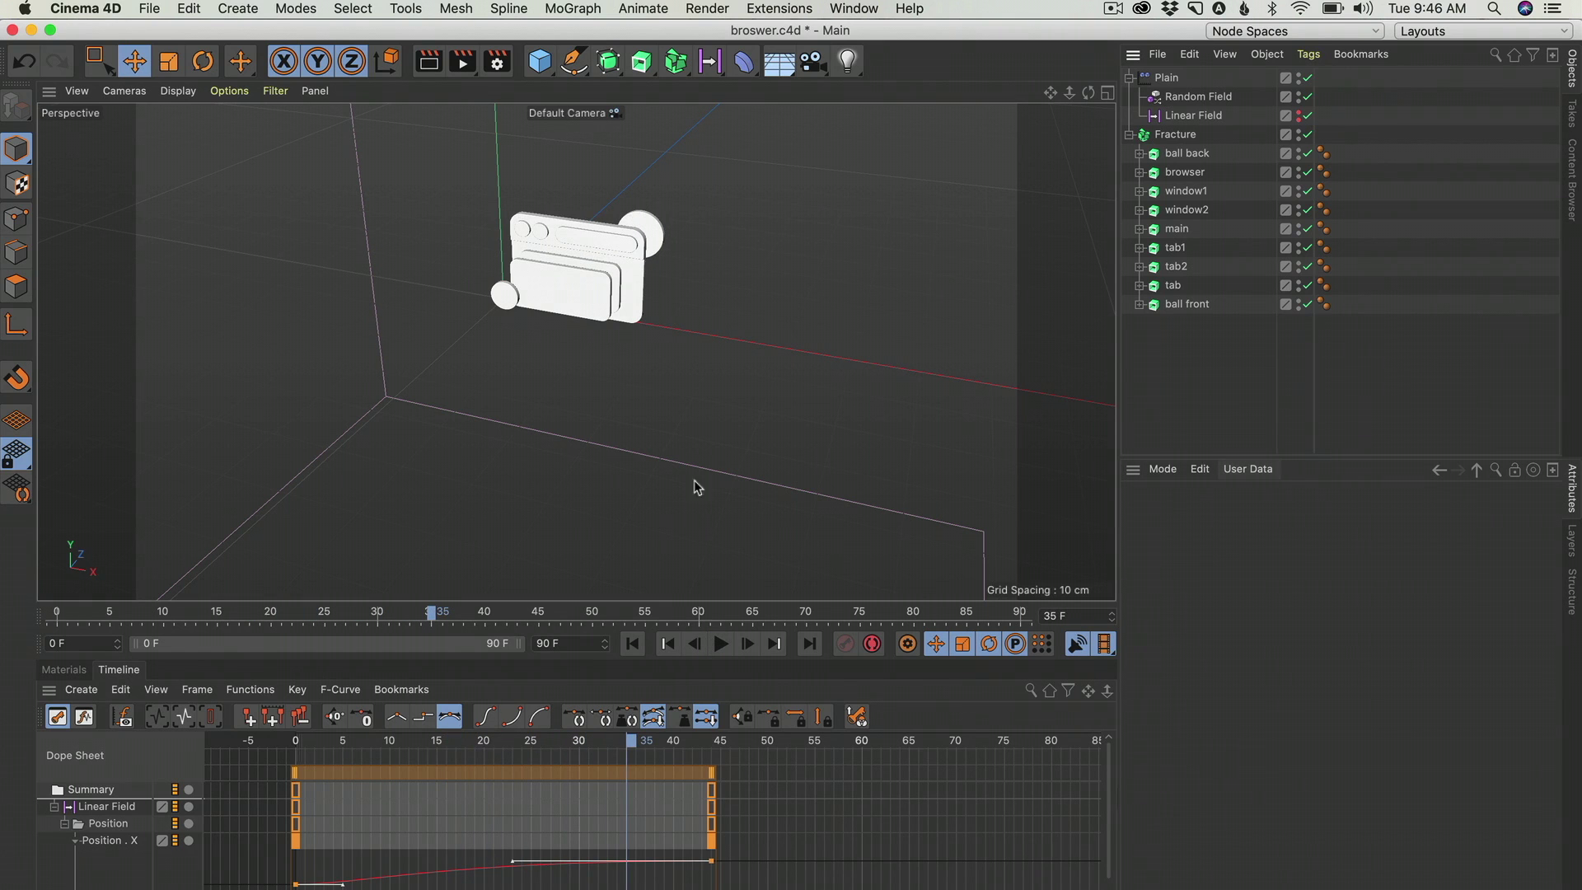
double_click(720, 643)
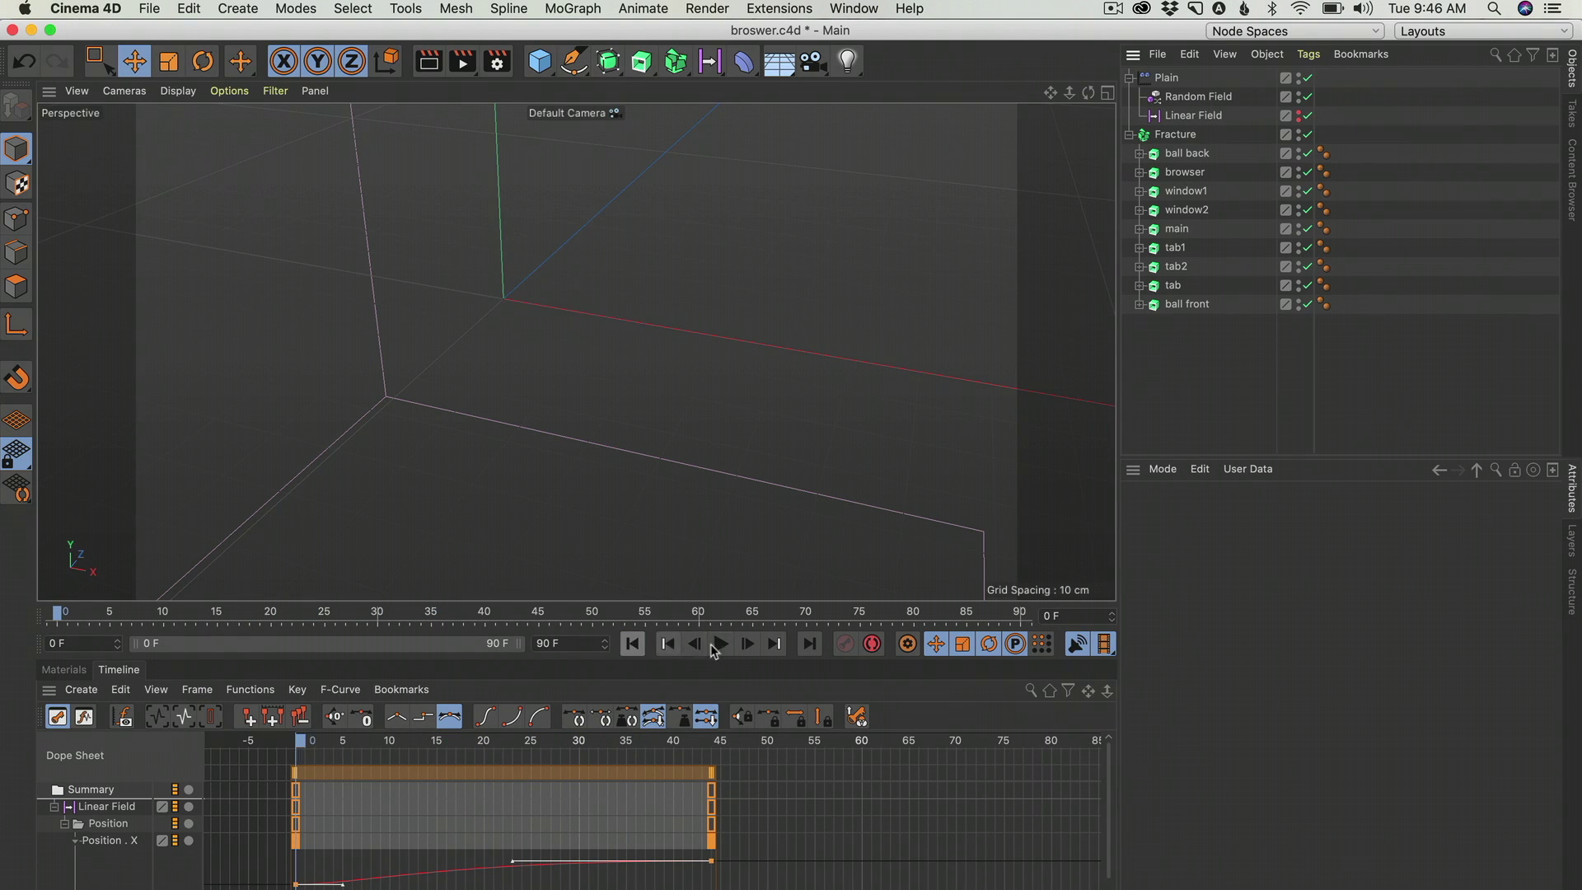
Set the Linear Field's remapping contour to Quadratic with a 53% curve and play the animation to check it.
left_click(1192, 116)
left_click(1387, 519)
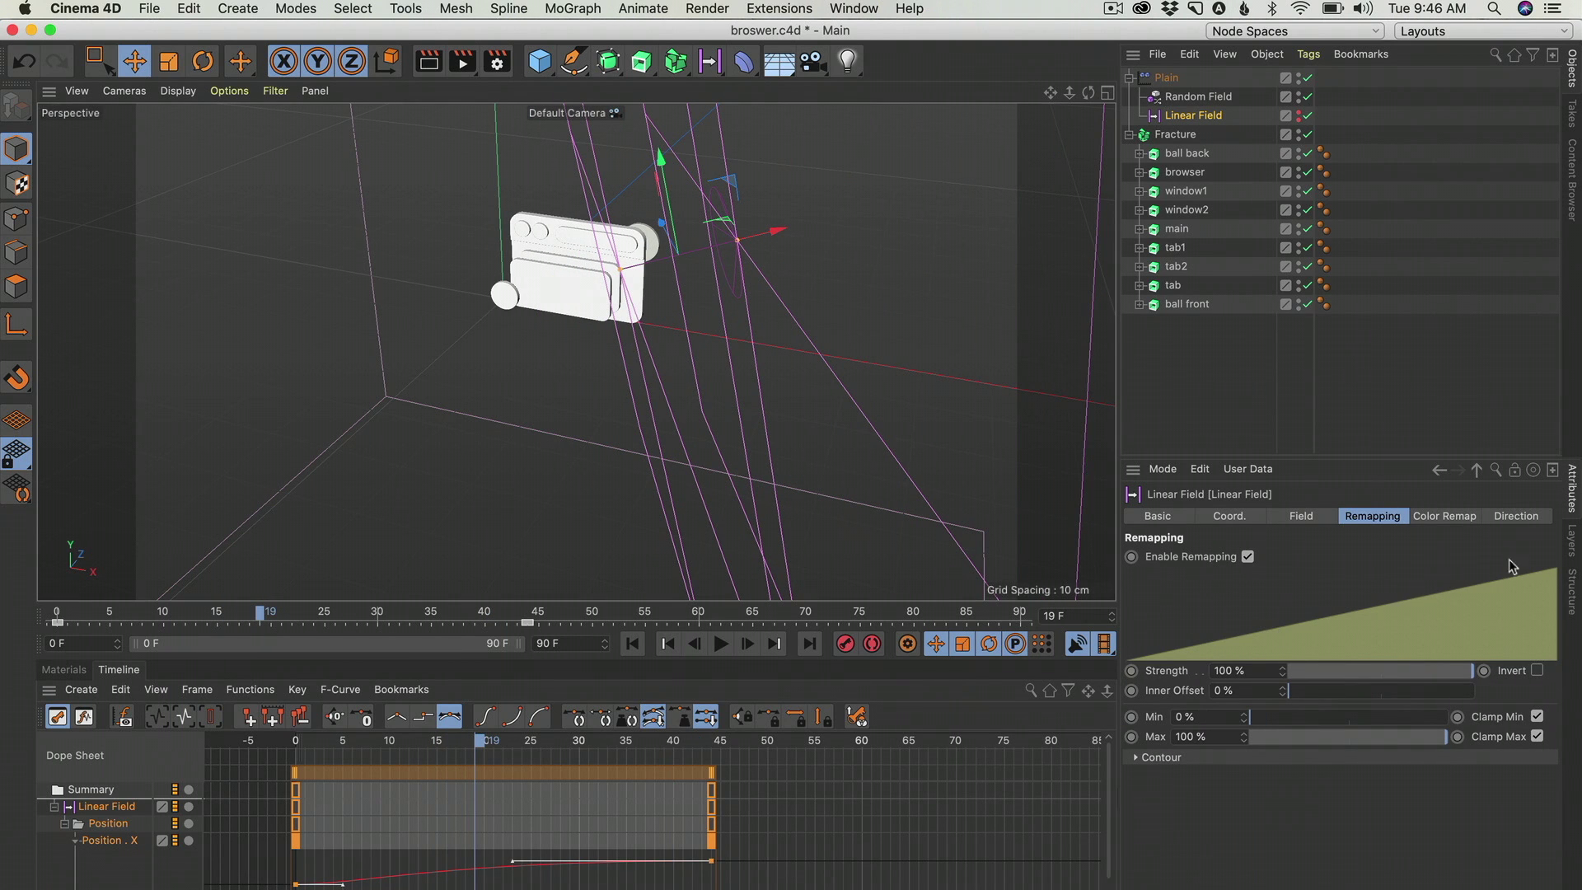
left_click(1137, 757)
left_click(1291, 804)
left_click(1303, 839)
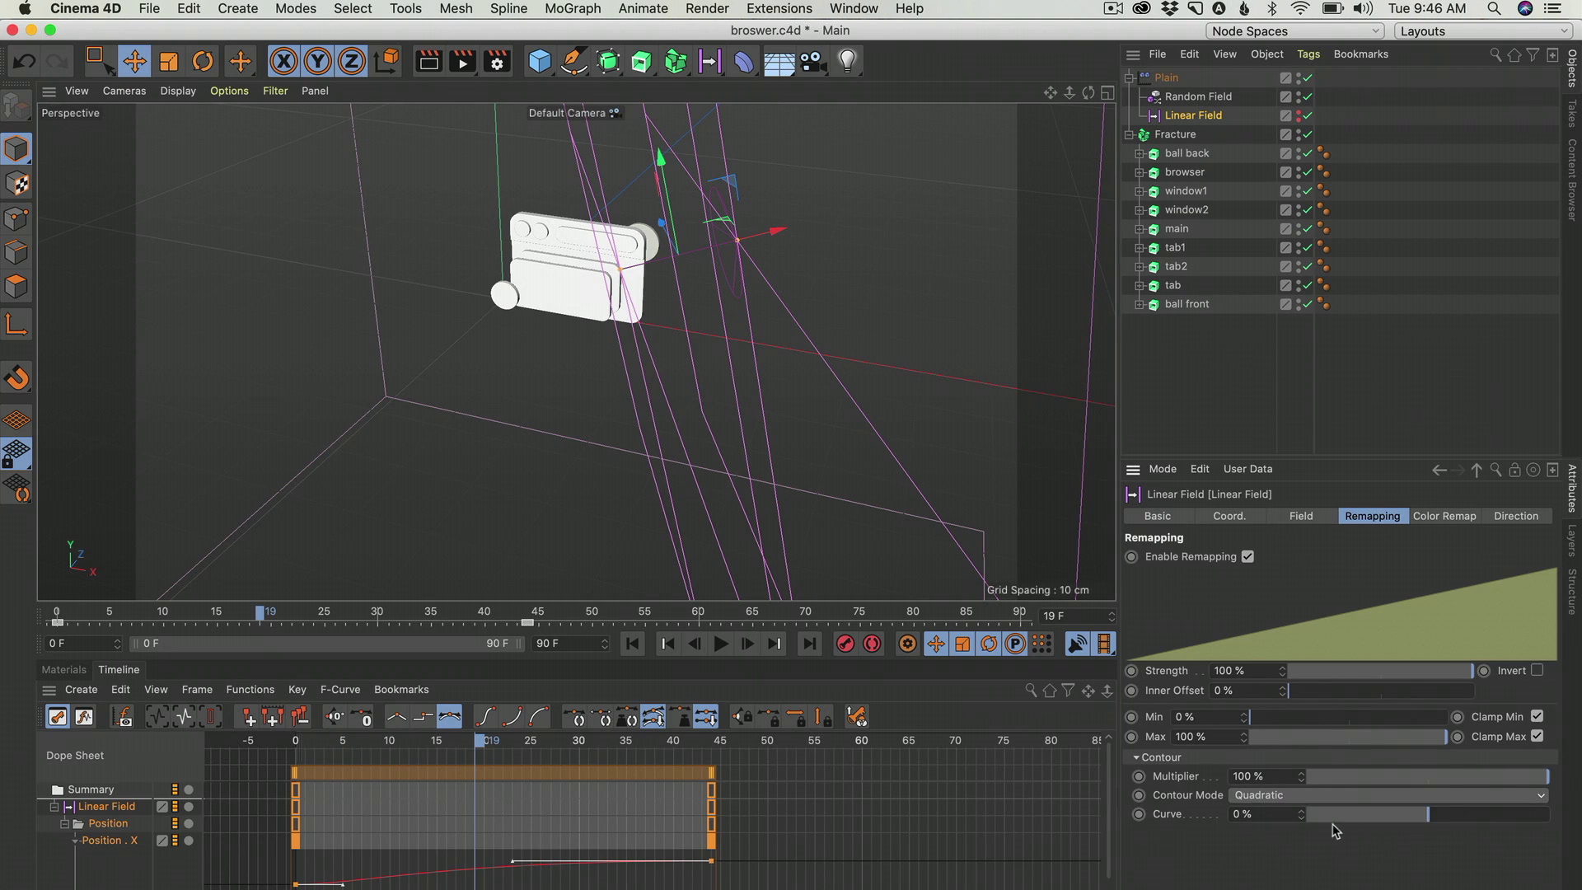
left_click_drag(1421, 817, 1491, 811)
left_click(632, 643)
left_click(721, 644)
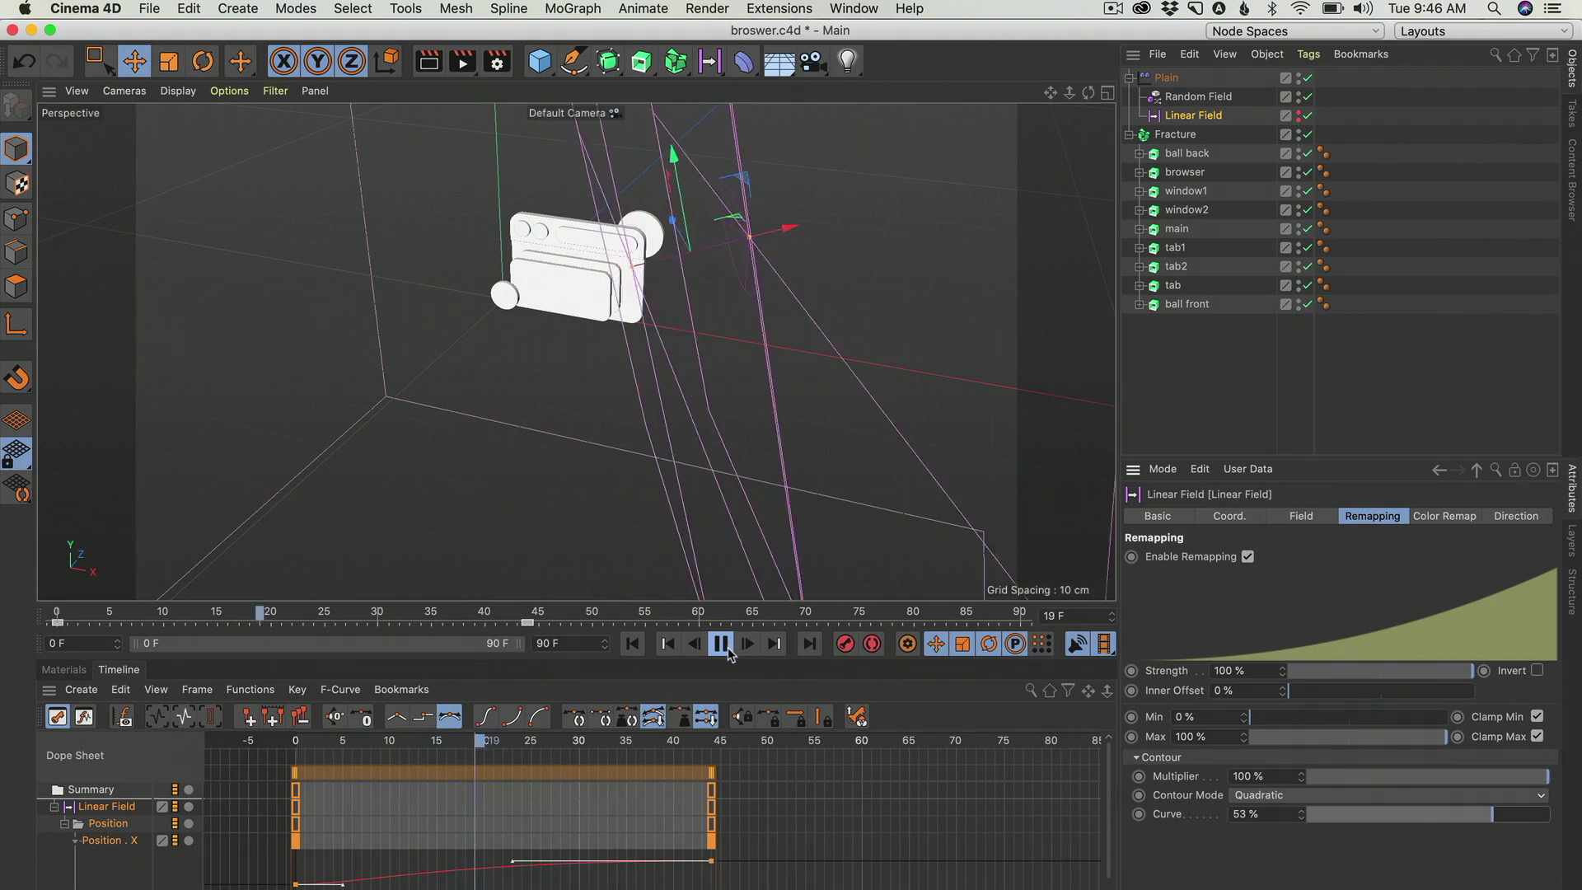
left_click(1221, 362)
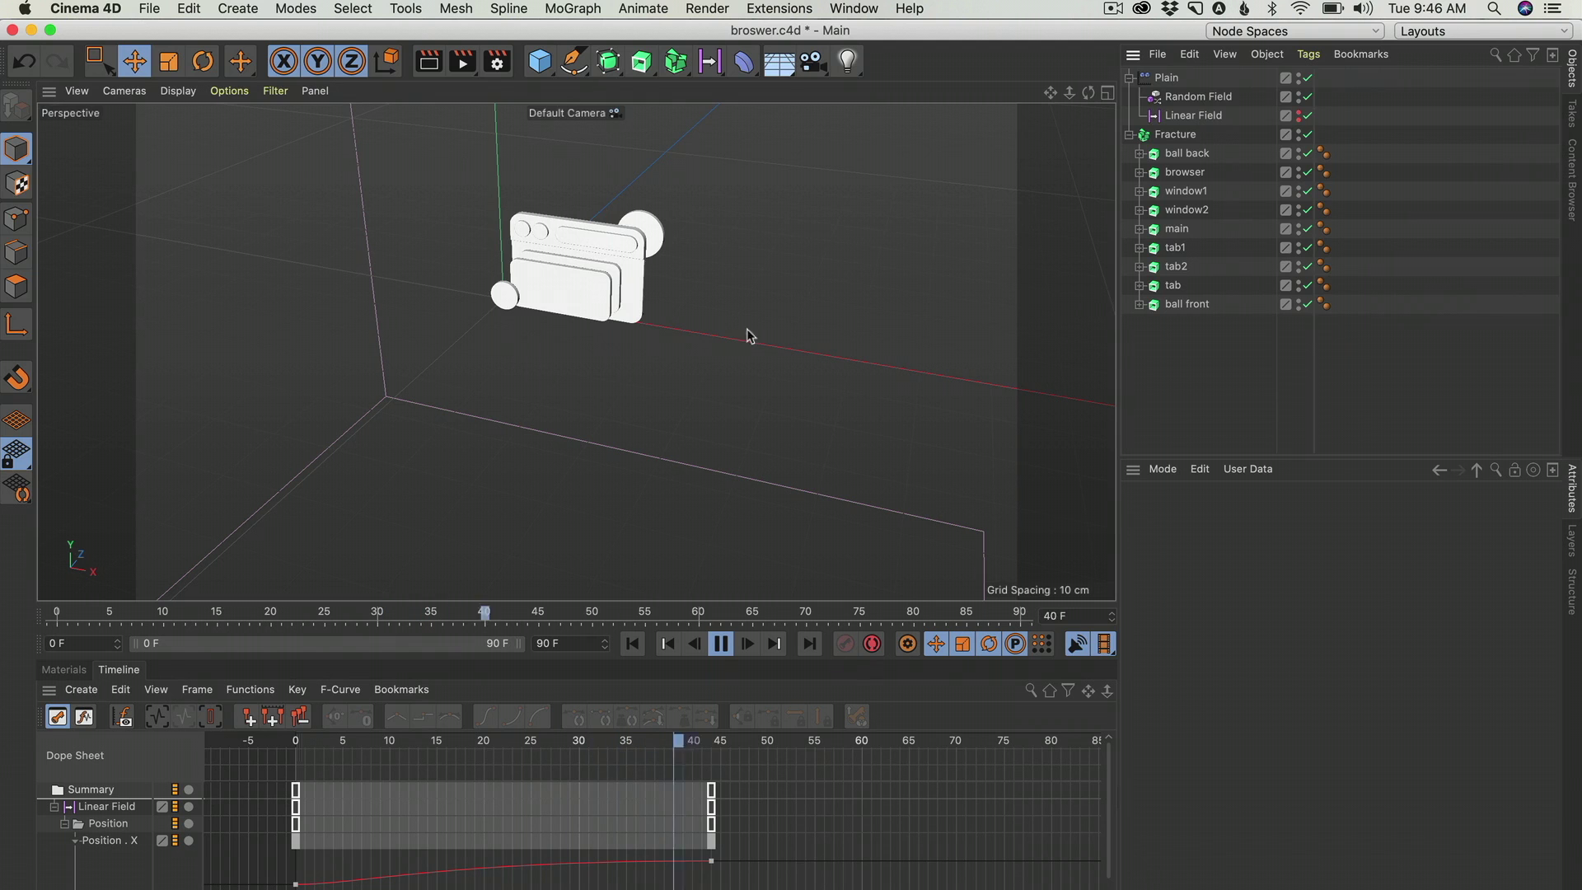
key("F8")
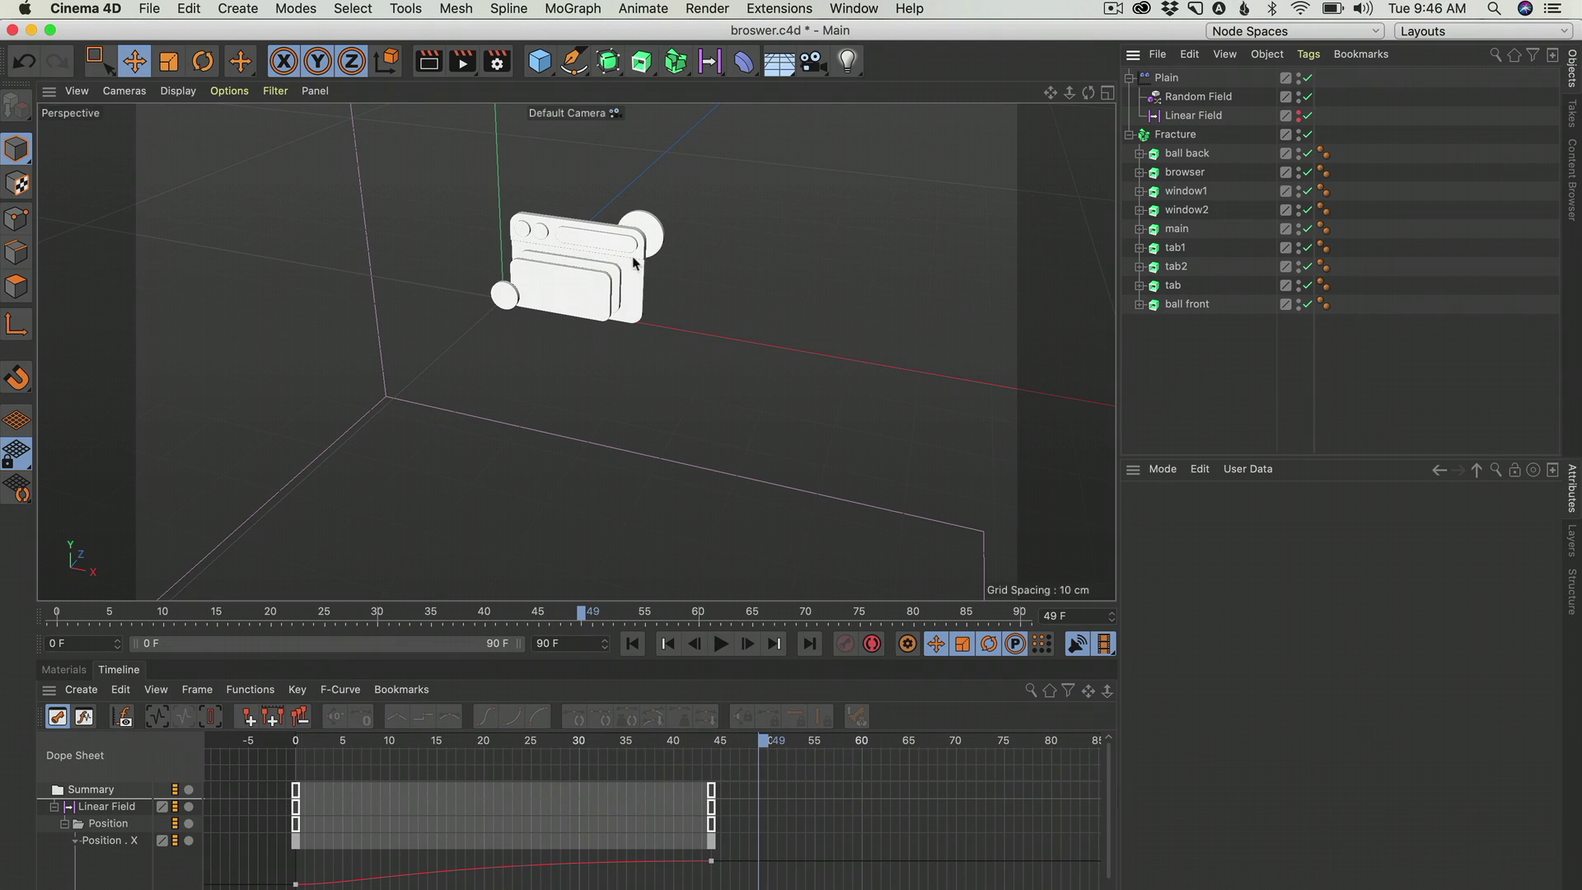
Match the viewport angle on the browser illustration to the reference image, checking the Instagram post in Chrome.
scroll(645, 262, "up", 5)
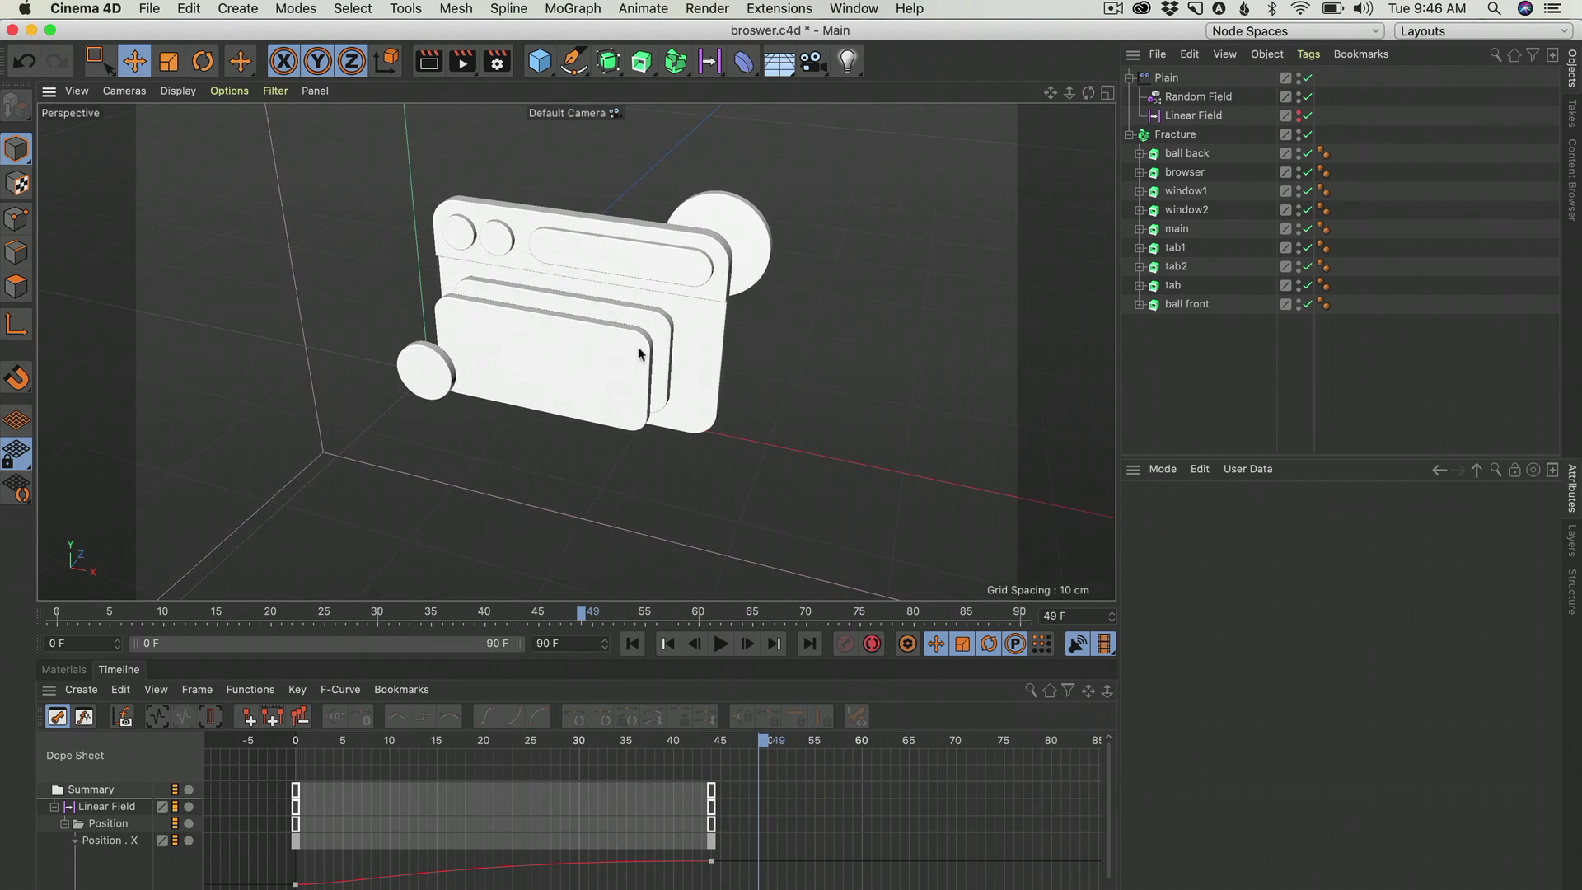
left_click_drag(639, 355, 729, 362, "alt")
scroll(723, 313, "up", 5)
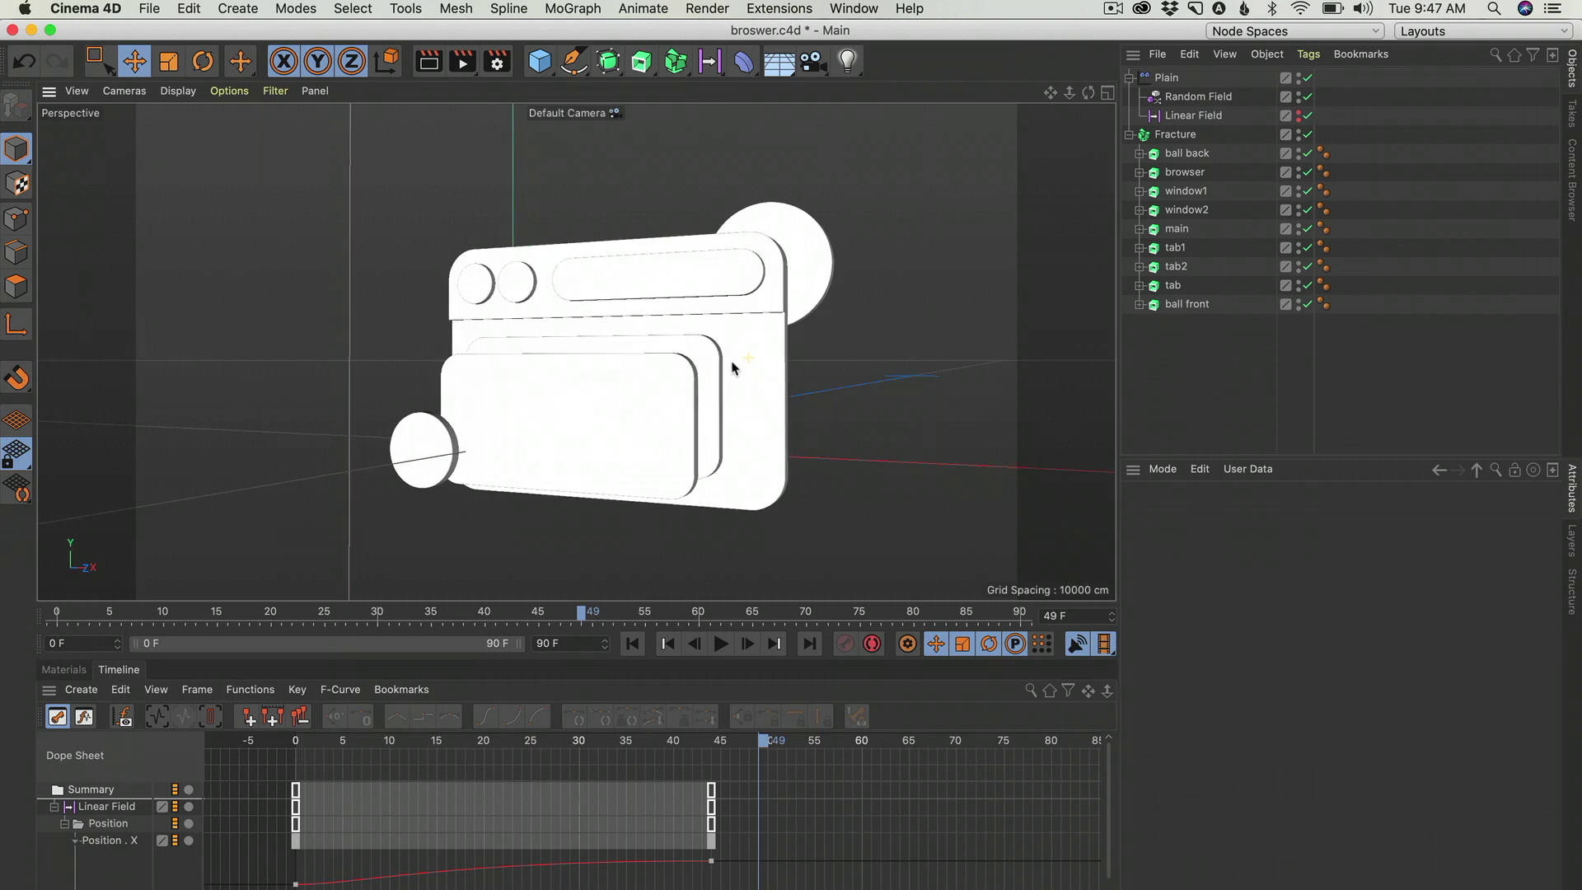
left_click_drag(682, 339, 718, 448, "alt")
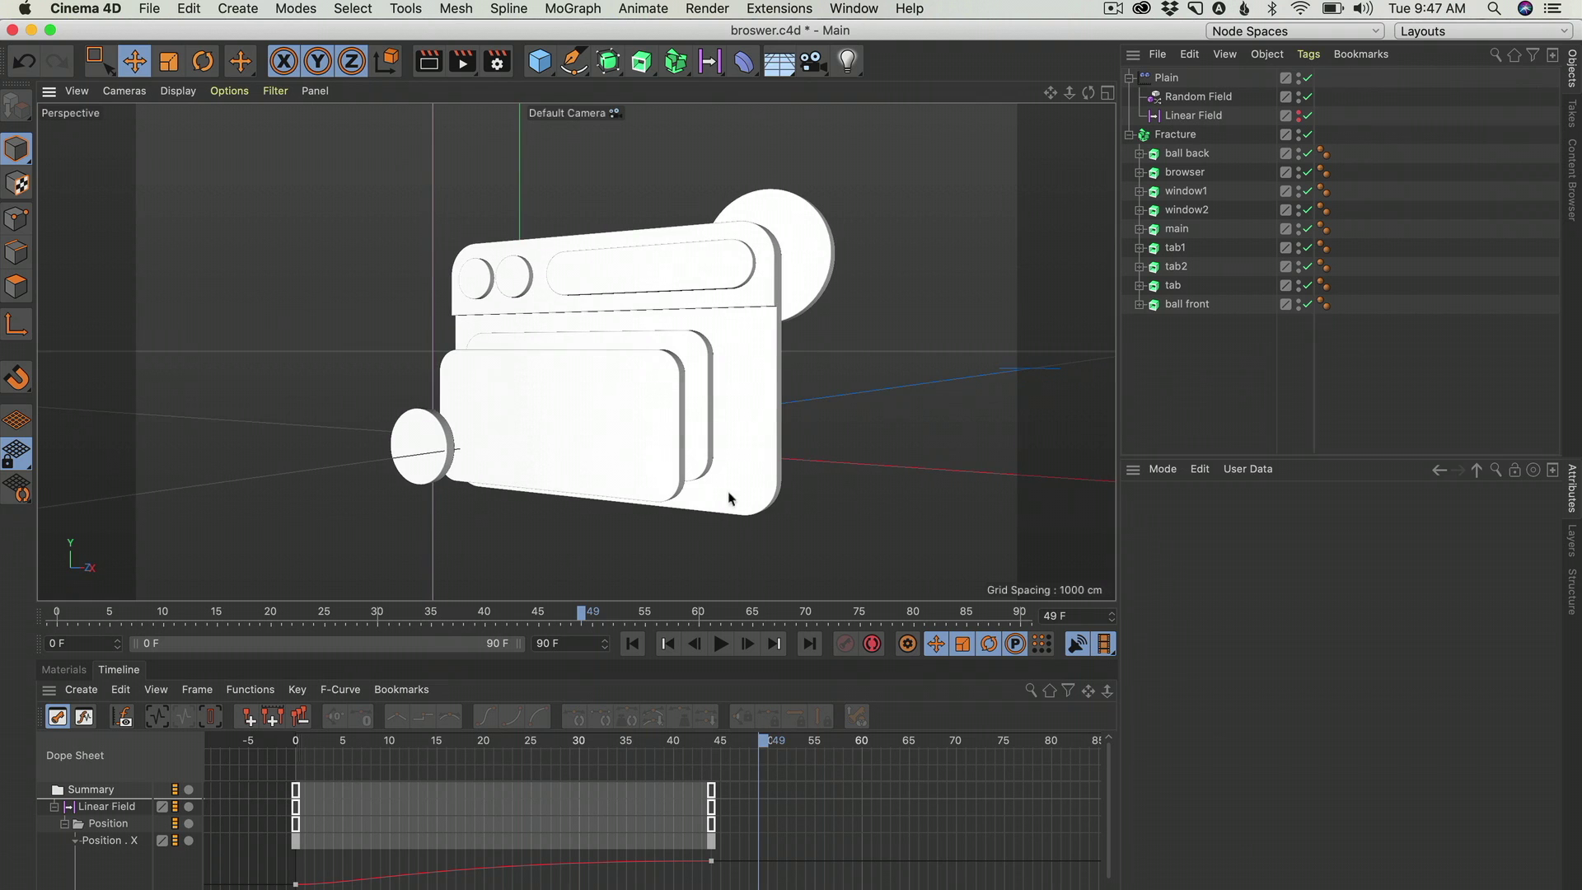
key("super+Tab")
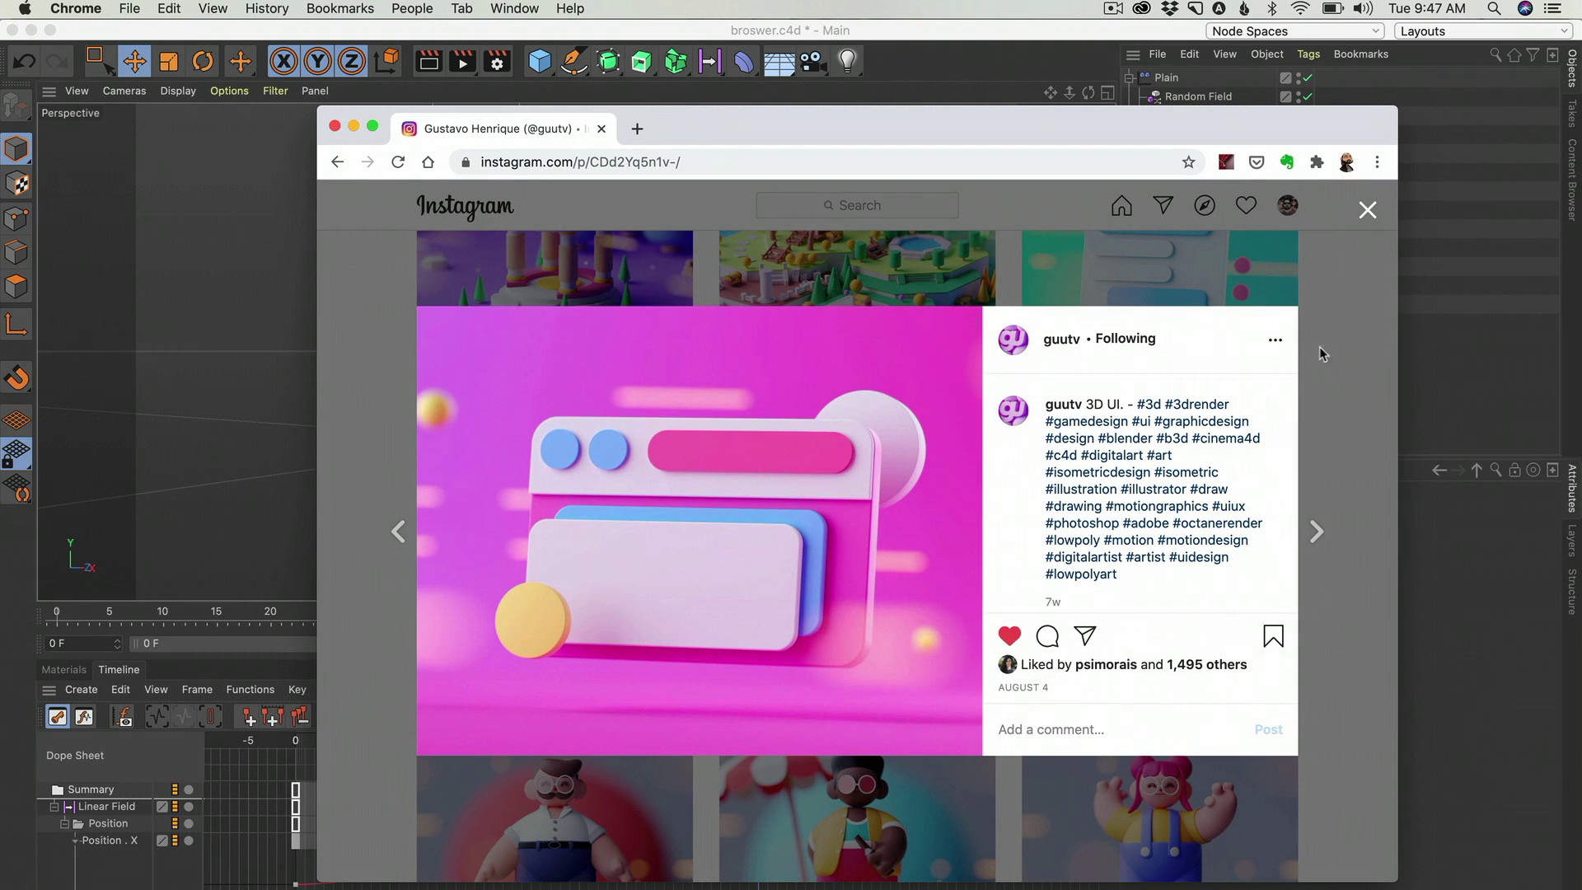
left_click(1448, 363)
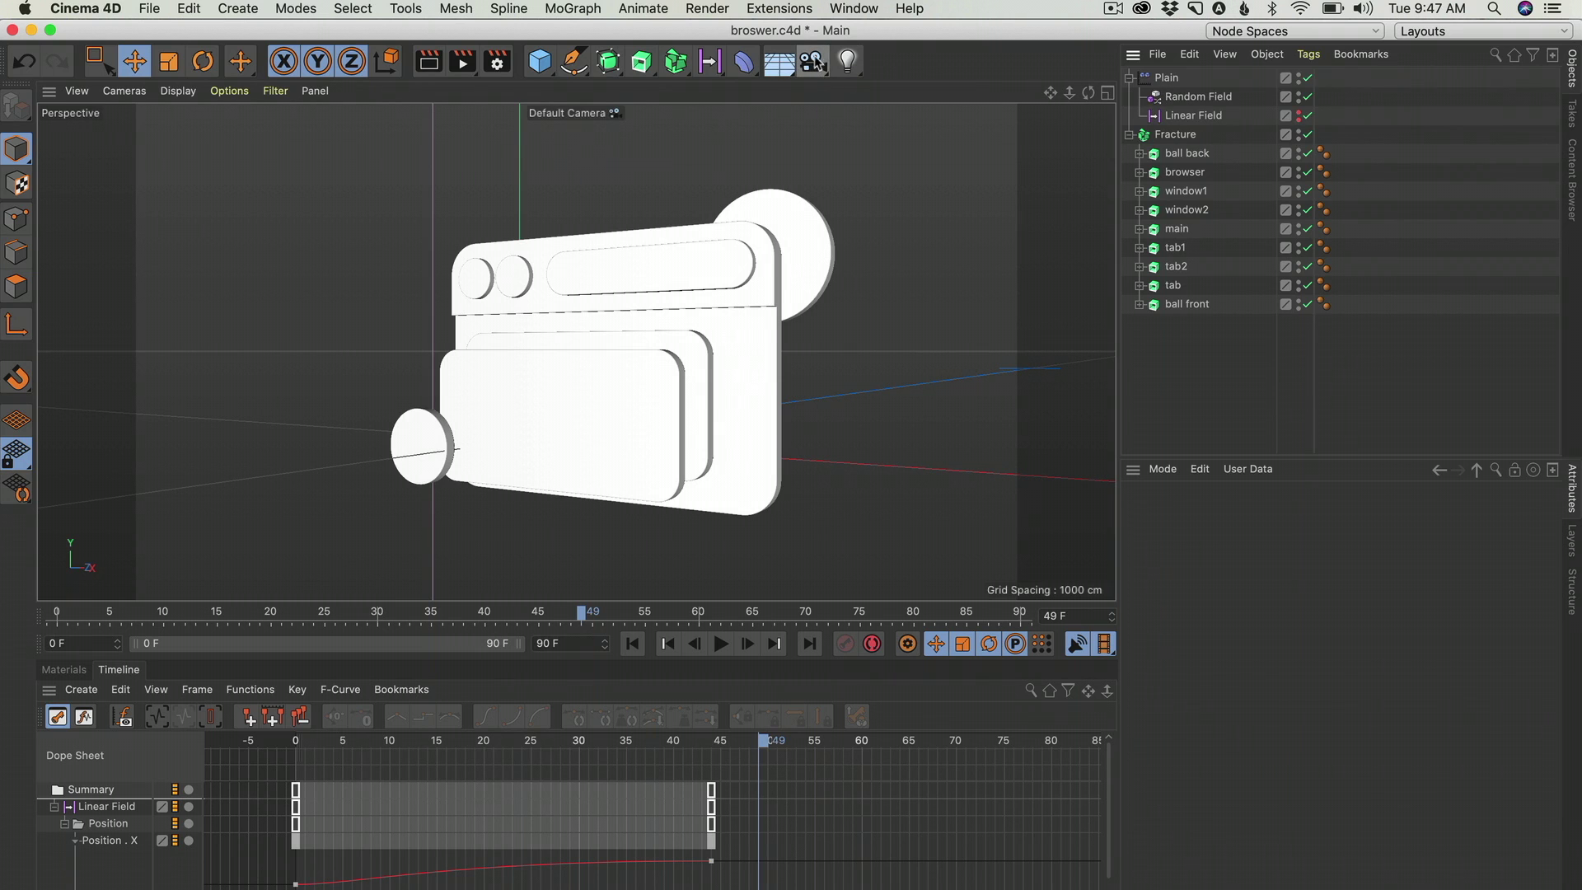
mouse_move(639, 338)
left_mouse_down("alt")
mouse_move(628, 353)
mouse_move(645, 357)
left_mouse_up("alt")
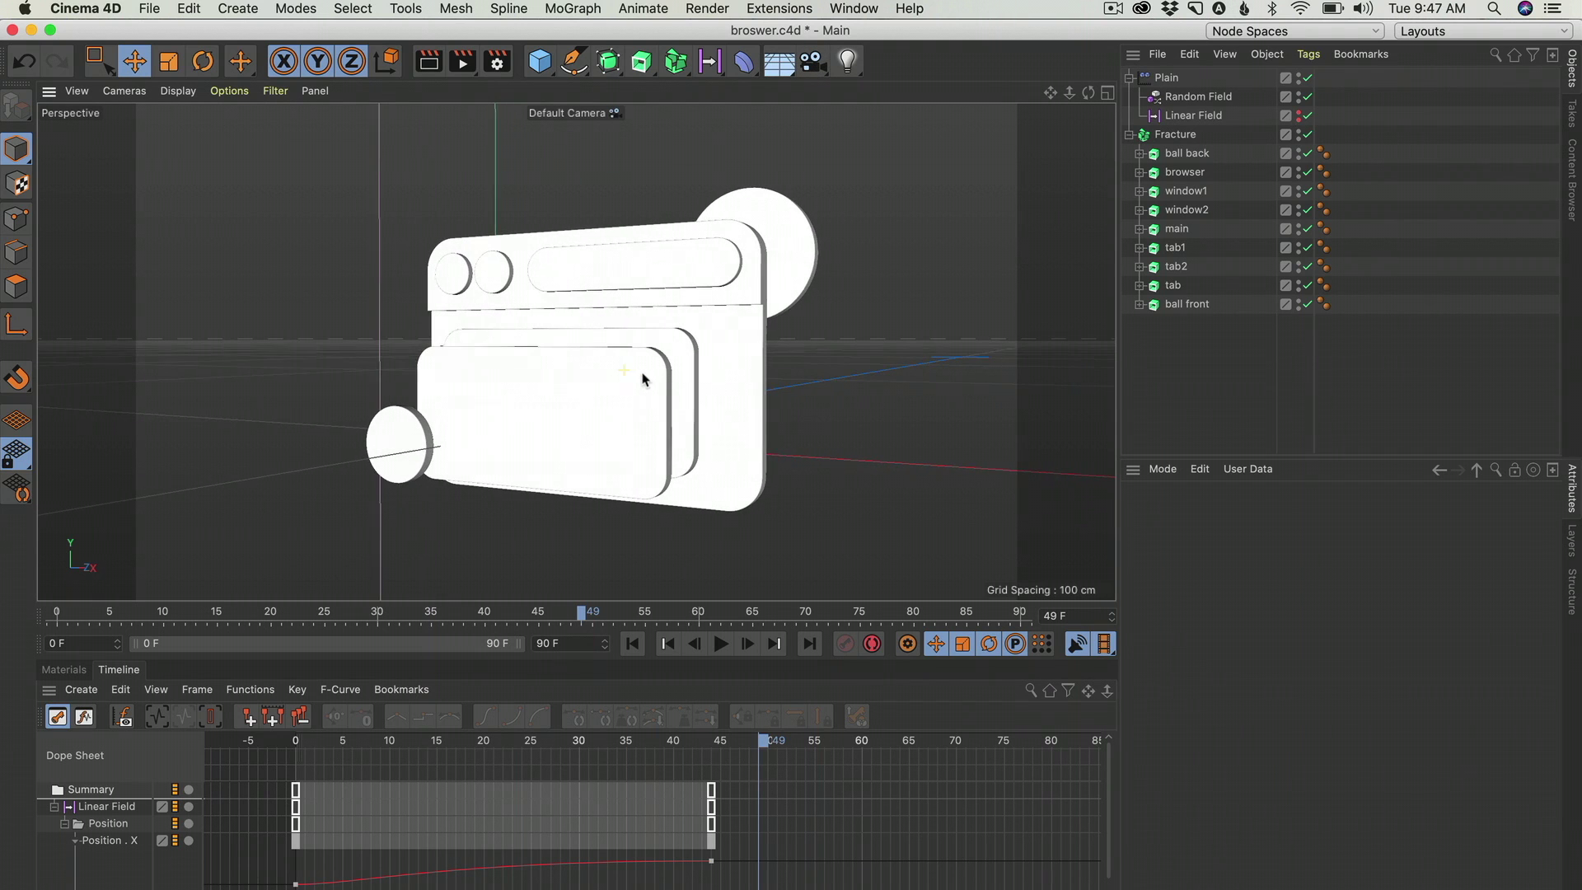
Add a camera, look through it, set its focal length to 50 mm and reframe the illustration.
left_click(813, 64)
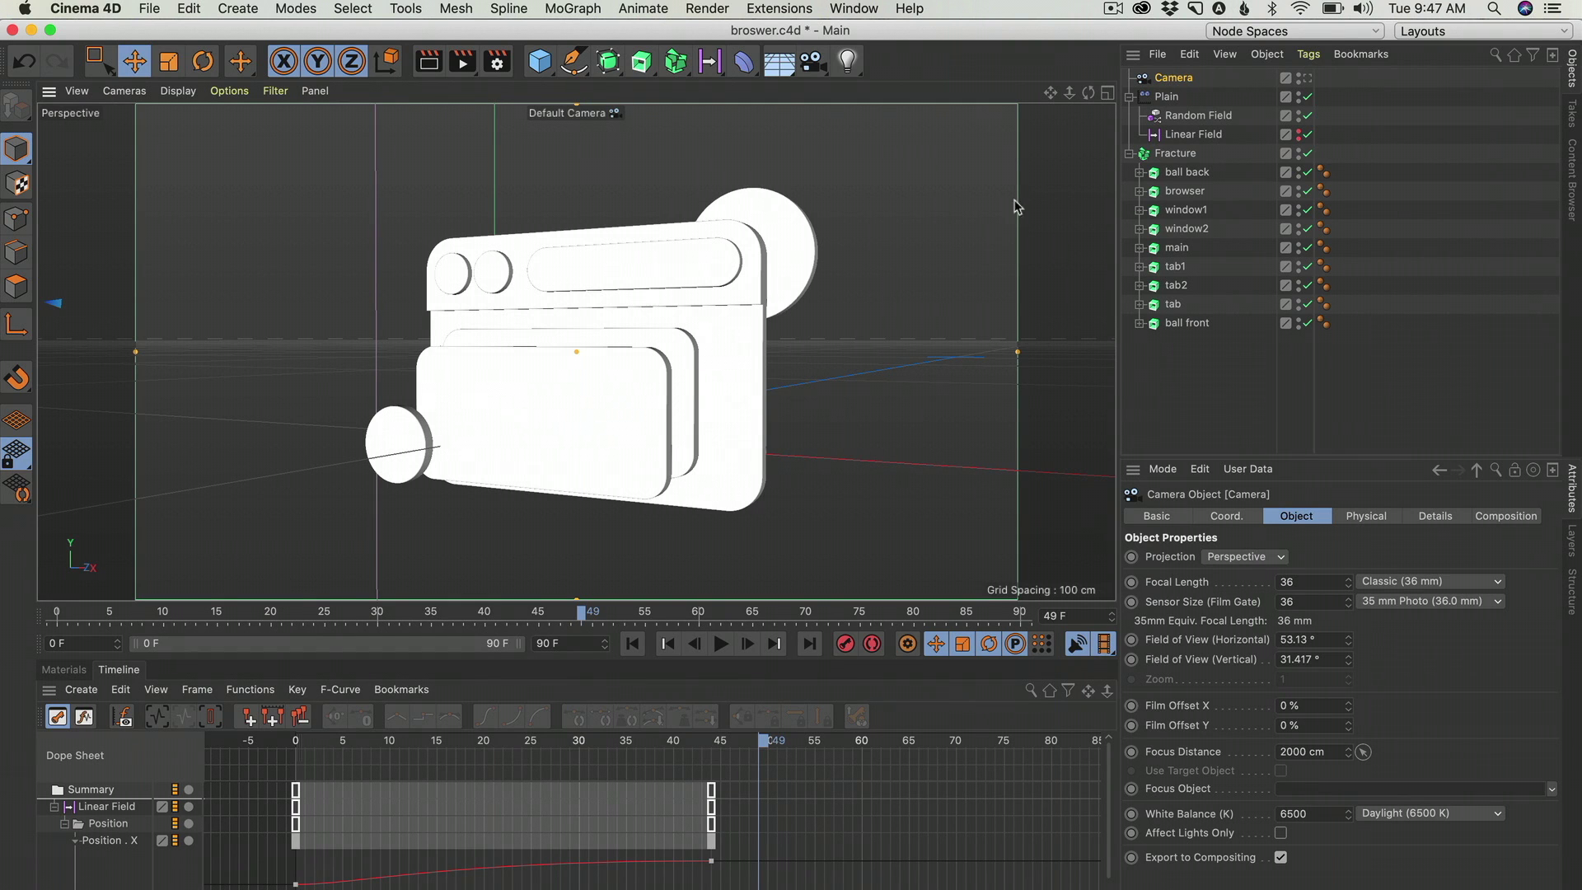
left_click(1306, 80)
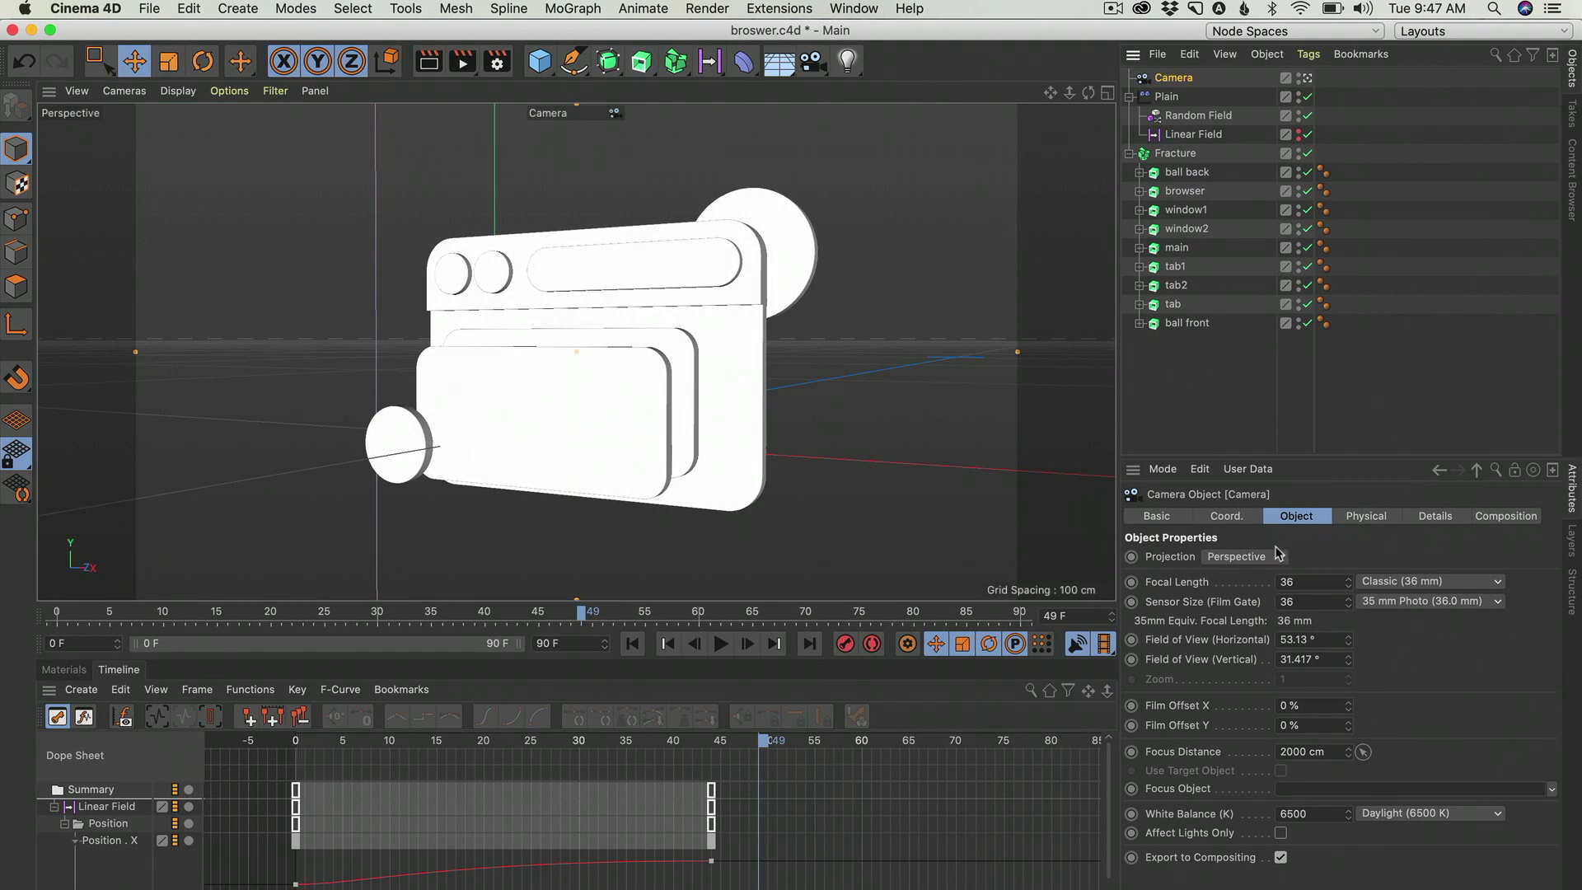
double_click(1318, 587)
type("50")
key("Return")
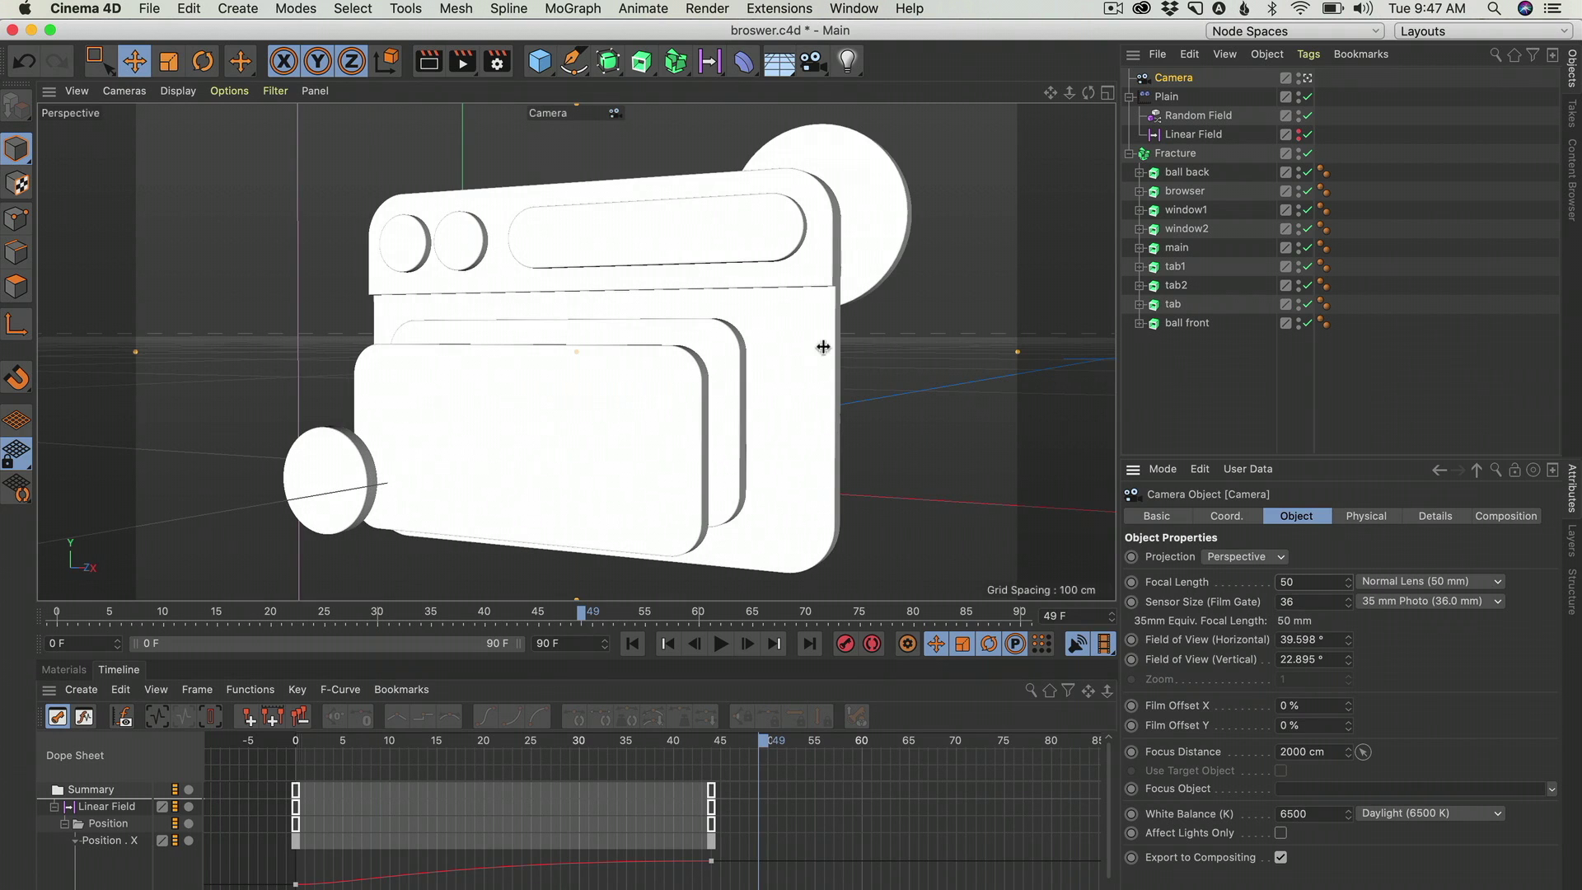
scroll(694, 359, "down", 3)
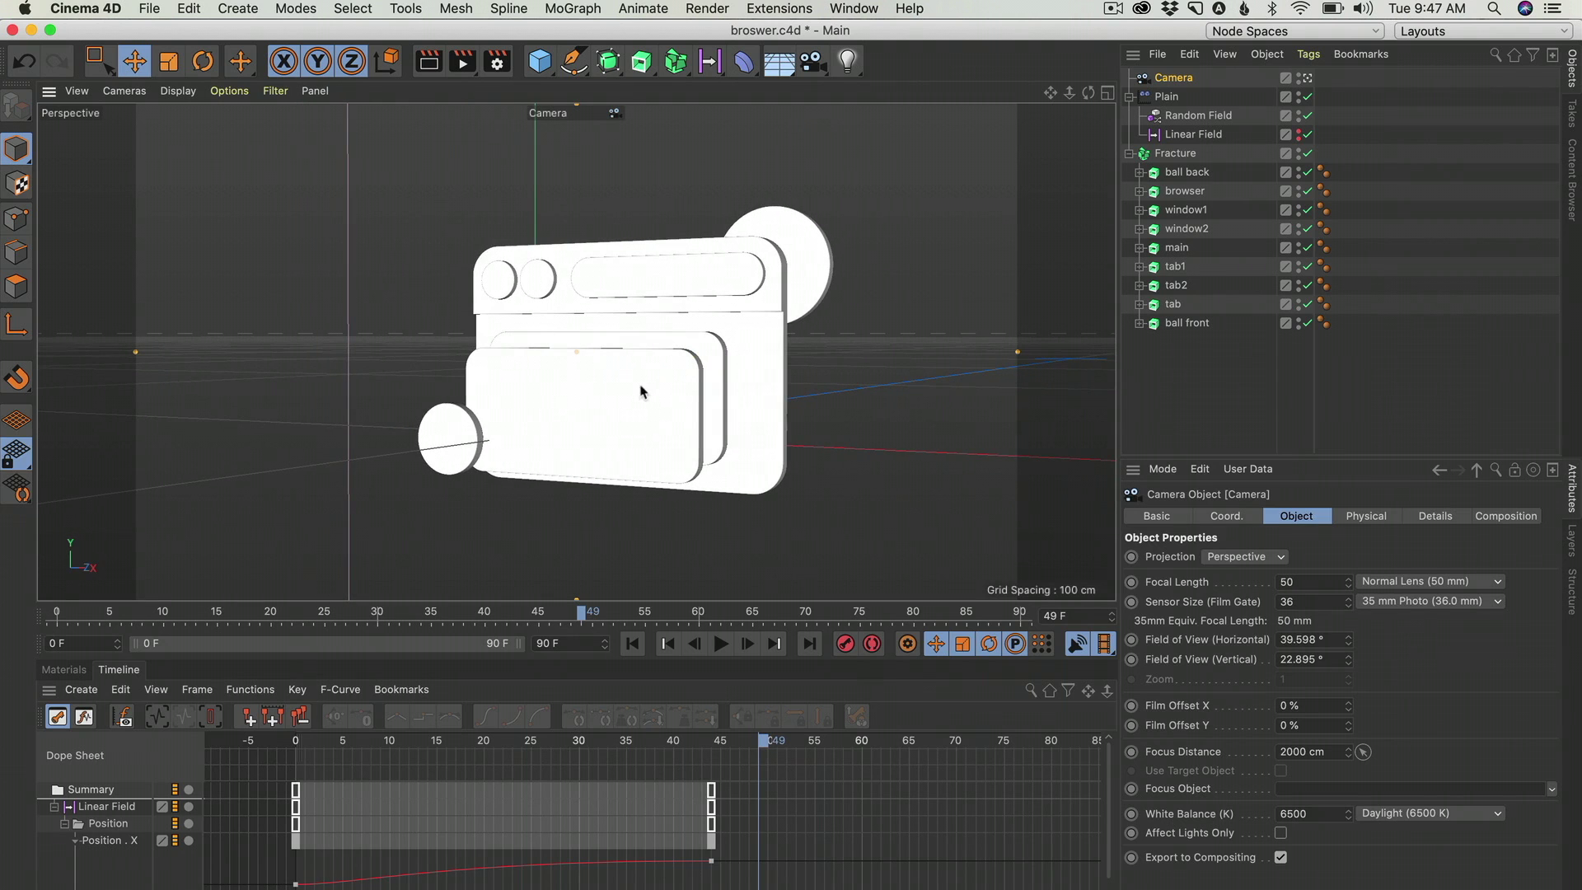
middle_click_drag(630, 383, 603, 395, "alt")
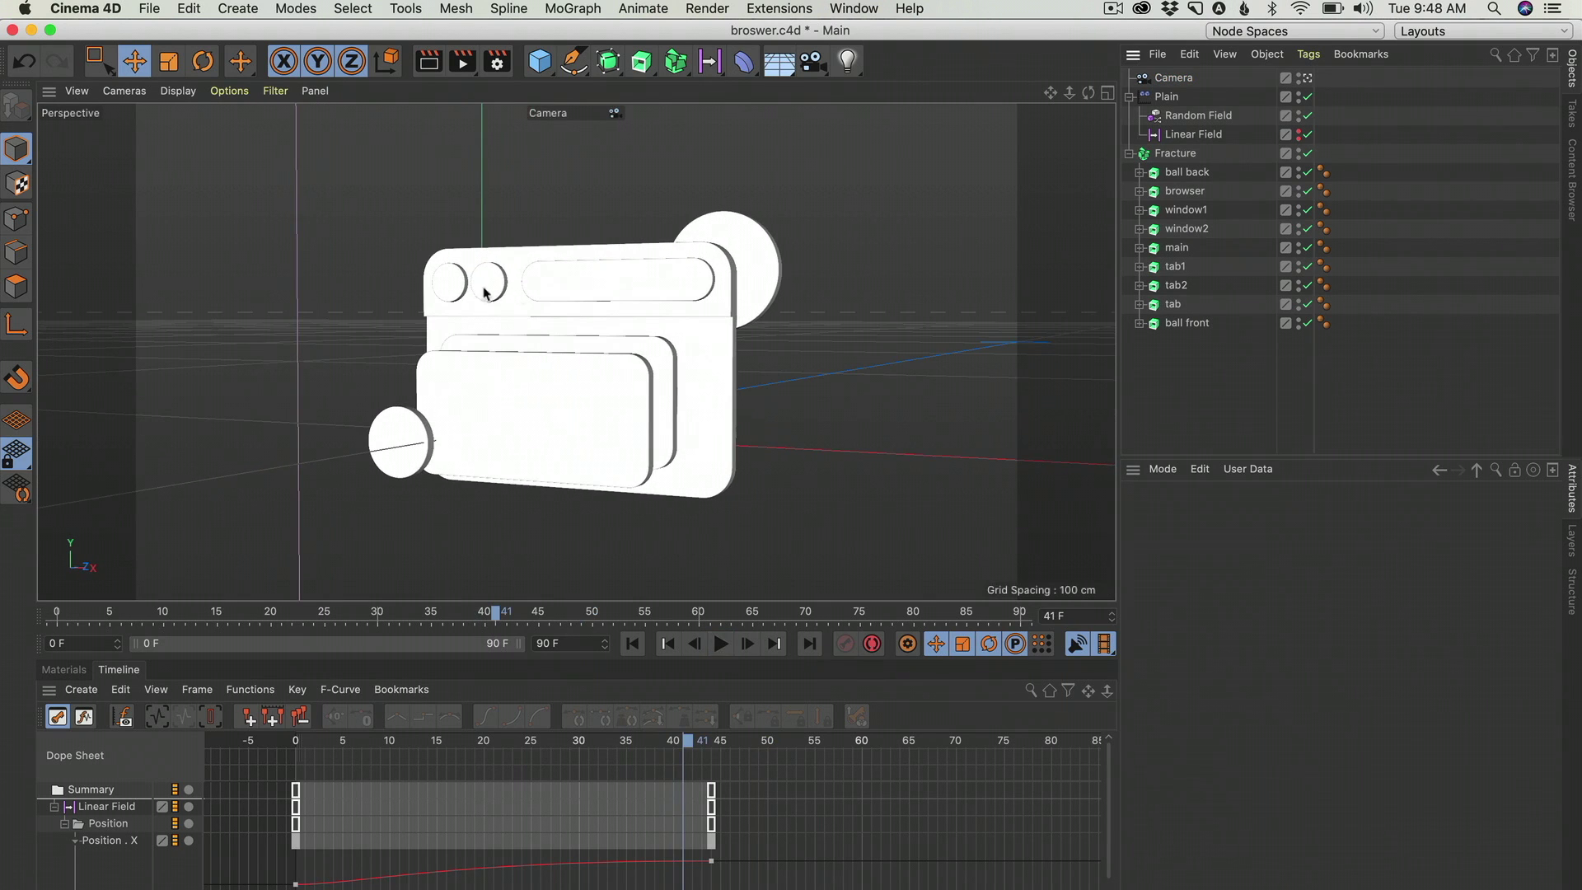
Save the browser scene's changes in Cinema 4D and switch to After Effects.
left_click(151, 8)
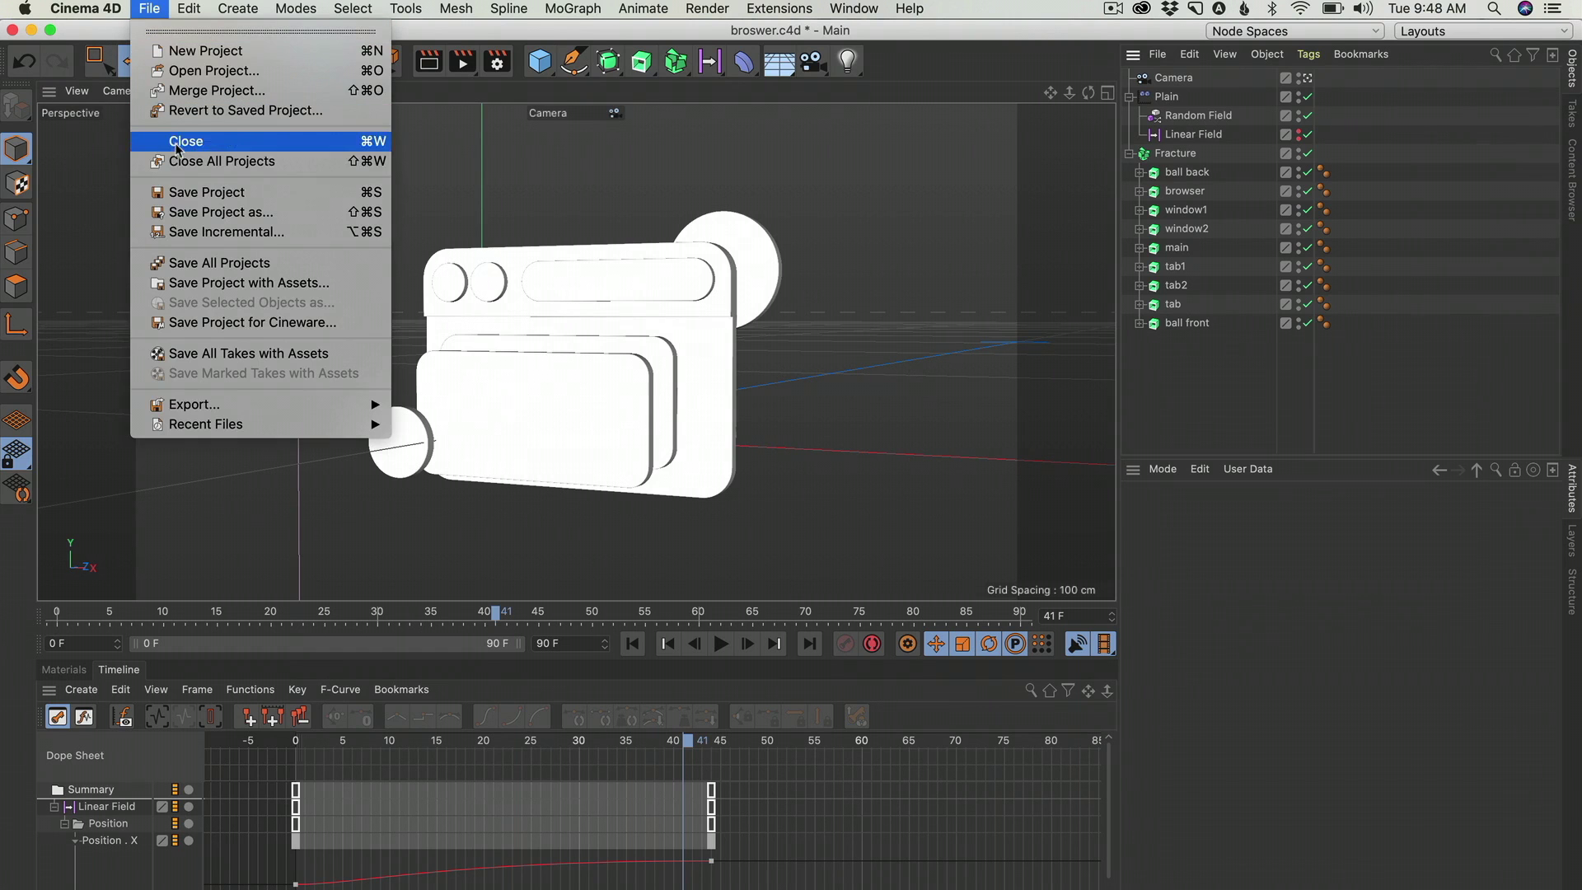
left_click(191, 194)
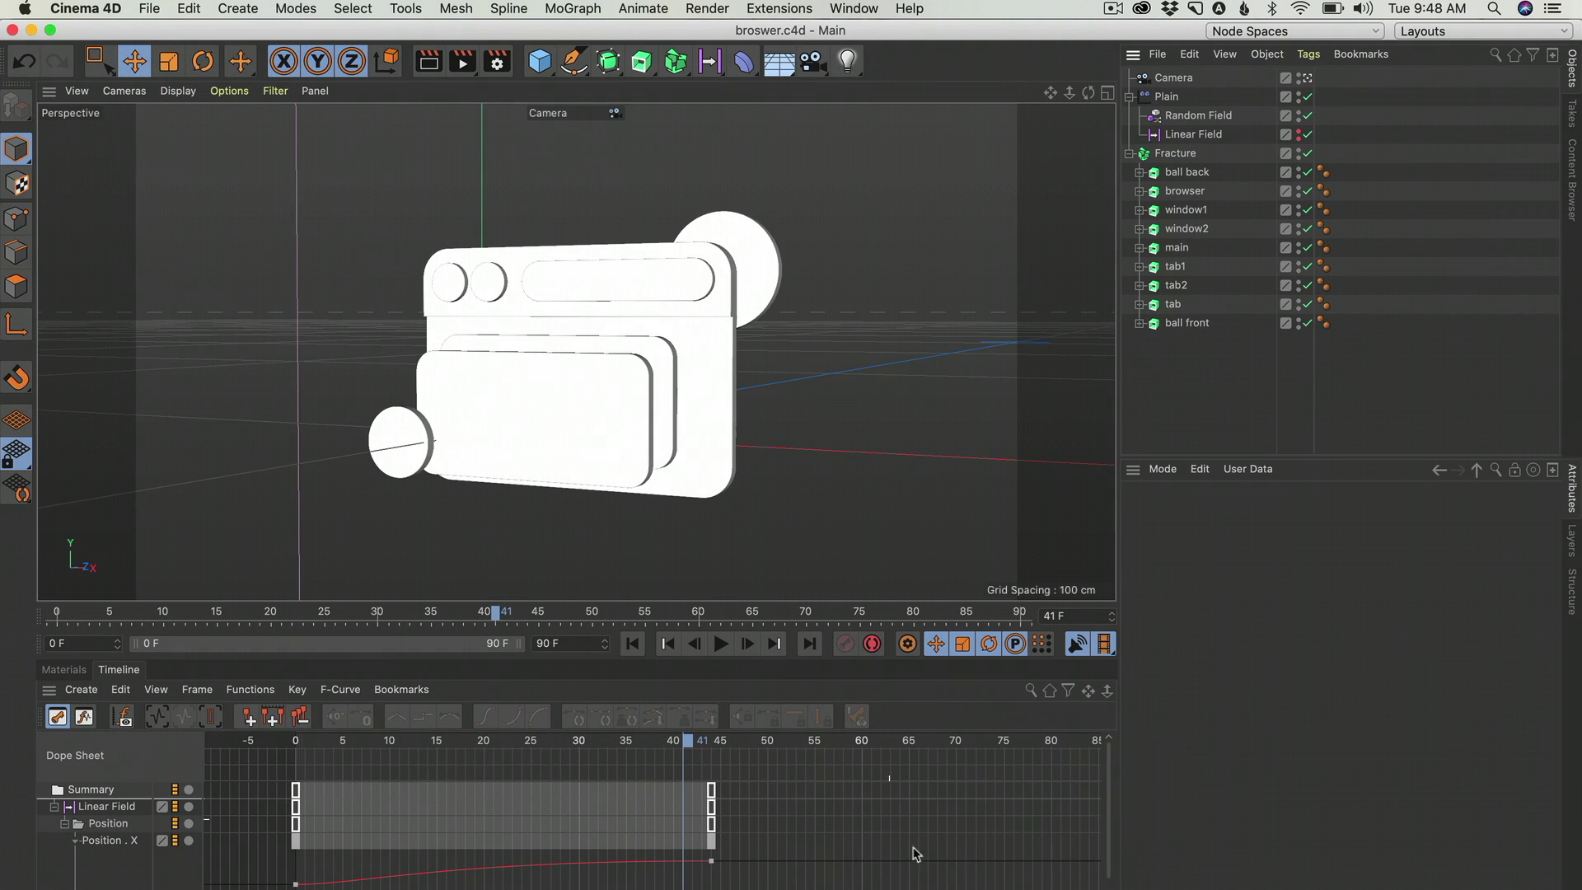
key("super+Tab")
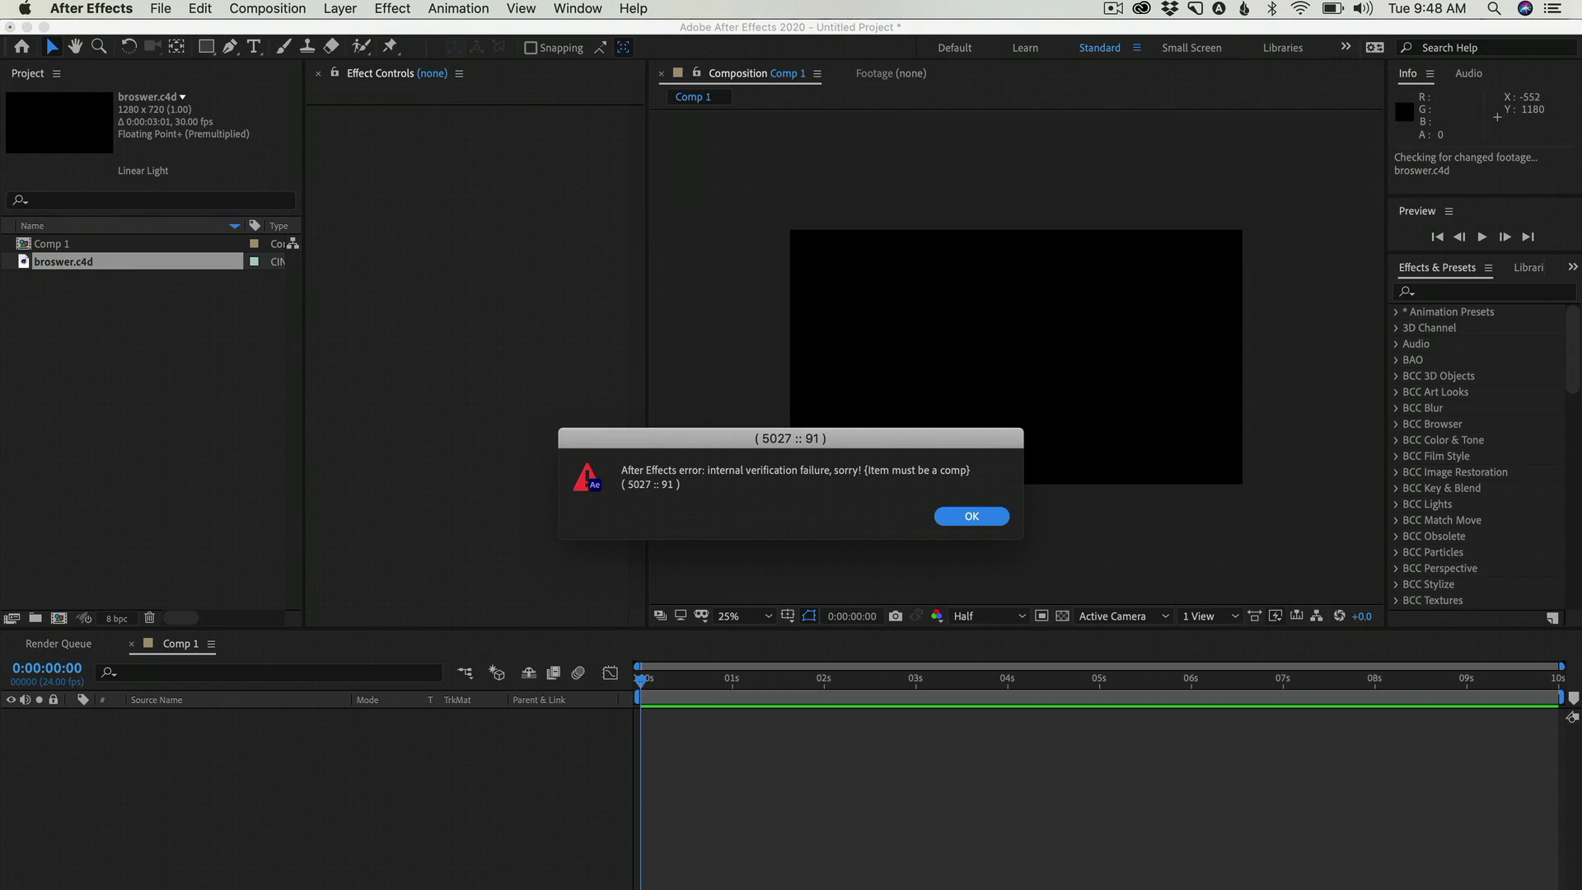
Dismiss the error message, add broswer.c4d to Comp 1 as a layer and move the current time to 0:00:01:06.
left_click(990, 522)
left_click_drag(87, 263, 187, 808)
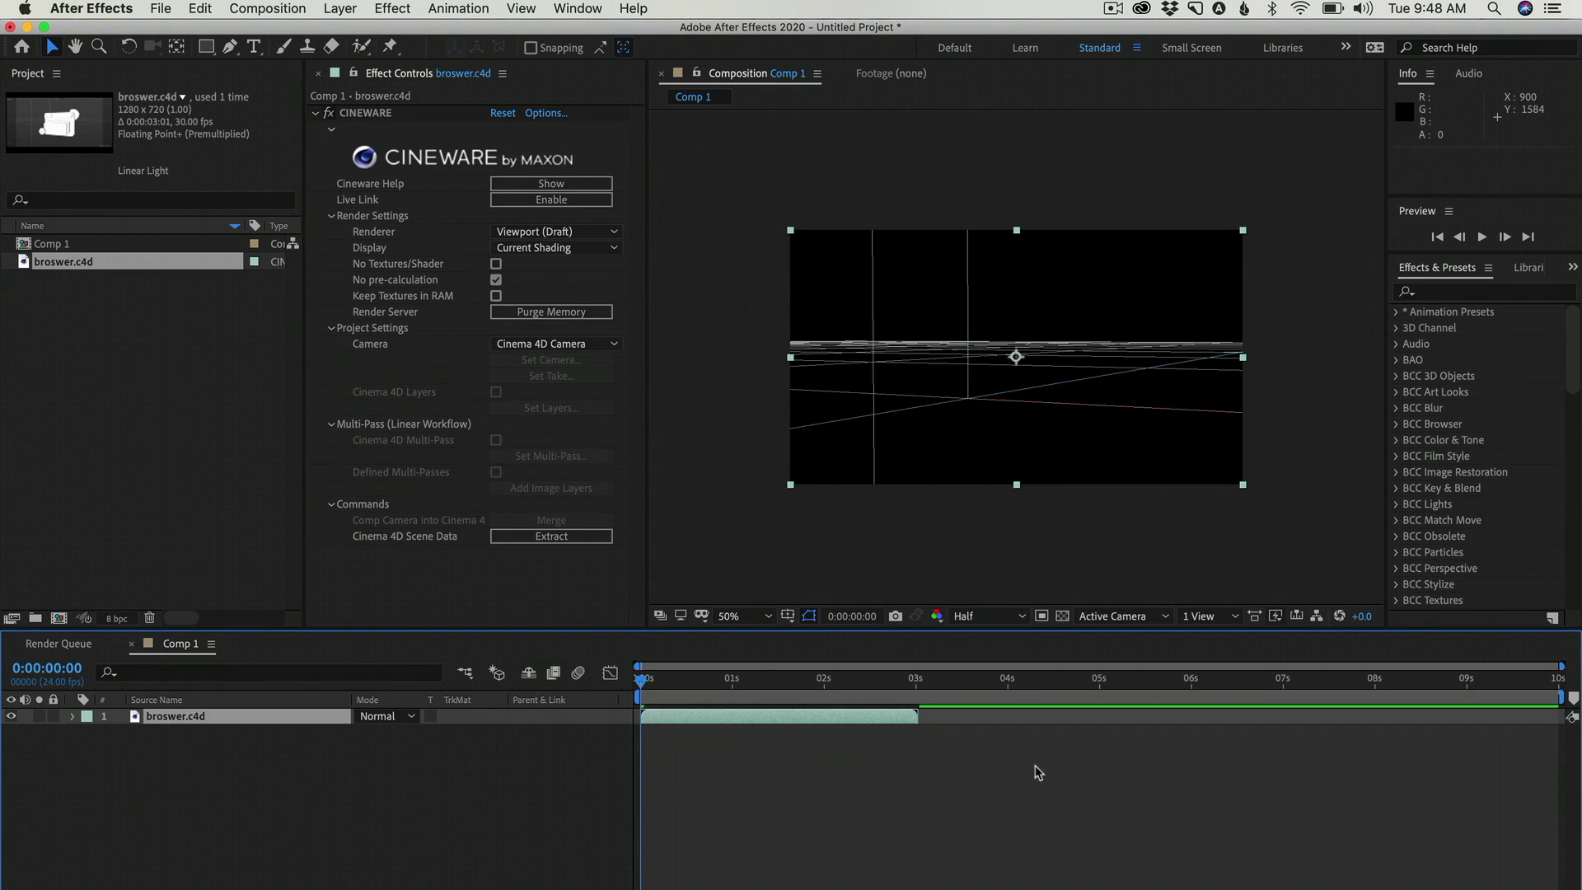
left_click(756, 677)
Save the After Effects project to the Desktop as browser.
left_click(197, 422)
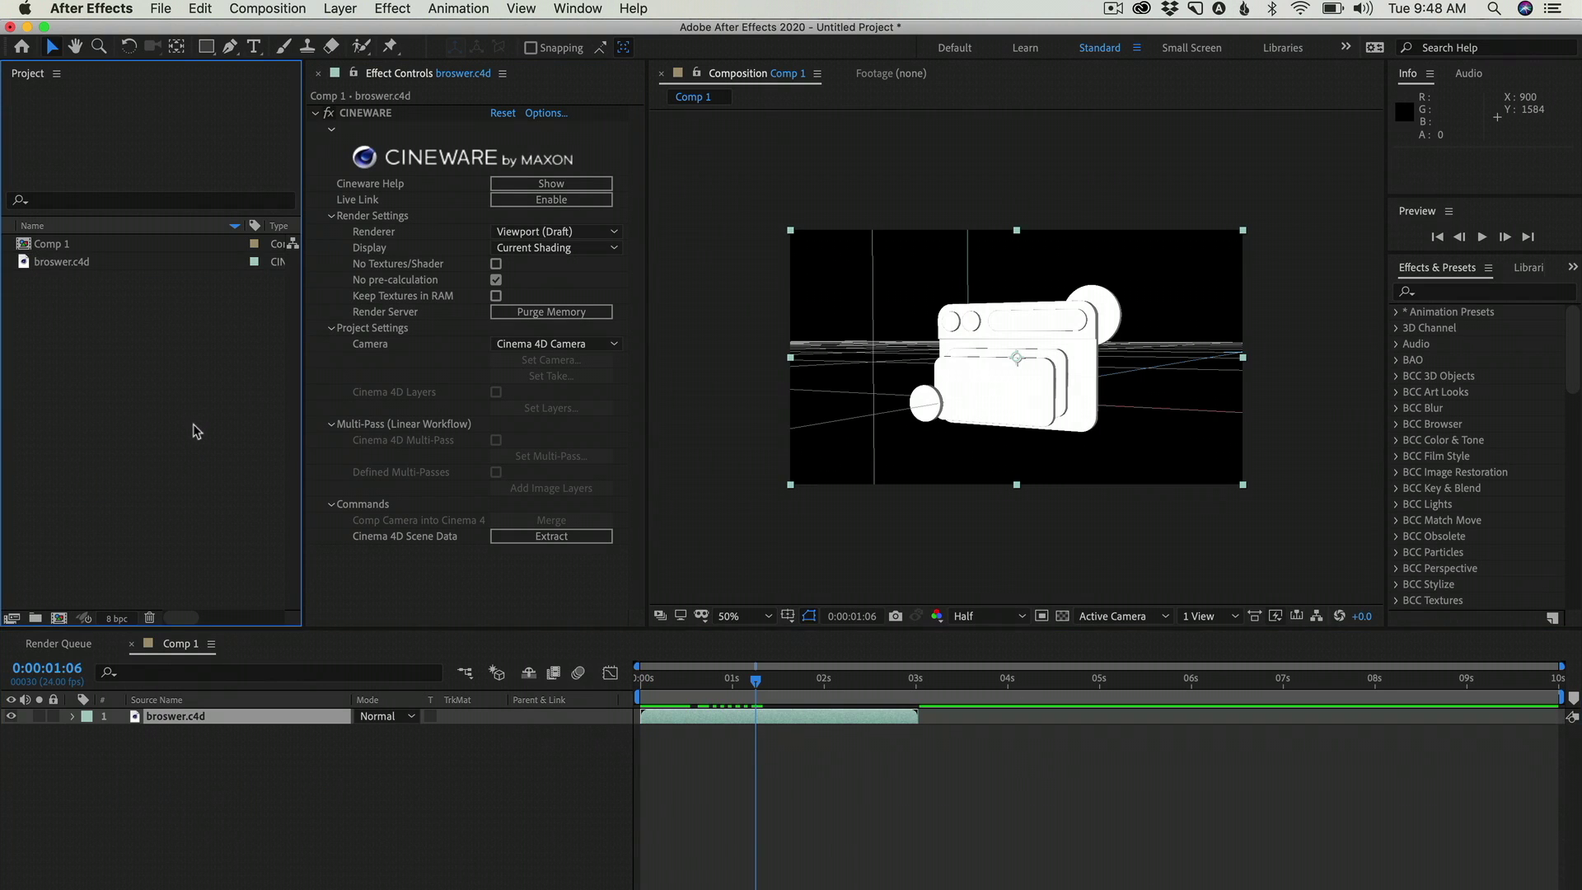
key("super+s")
type("browser")
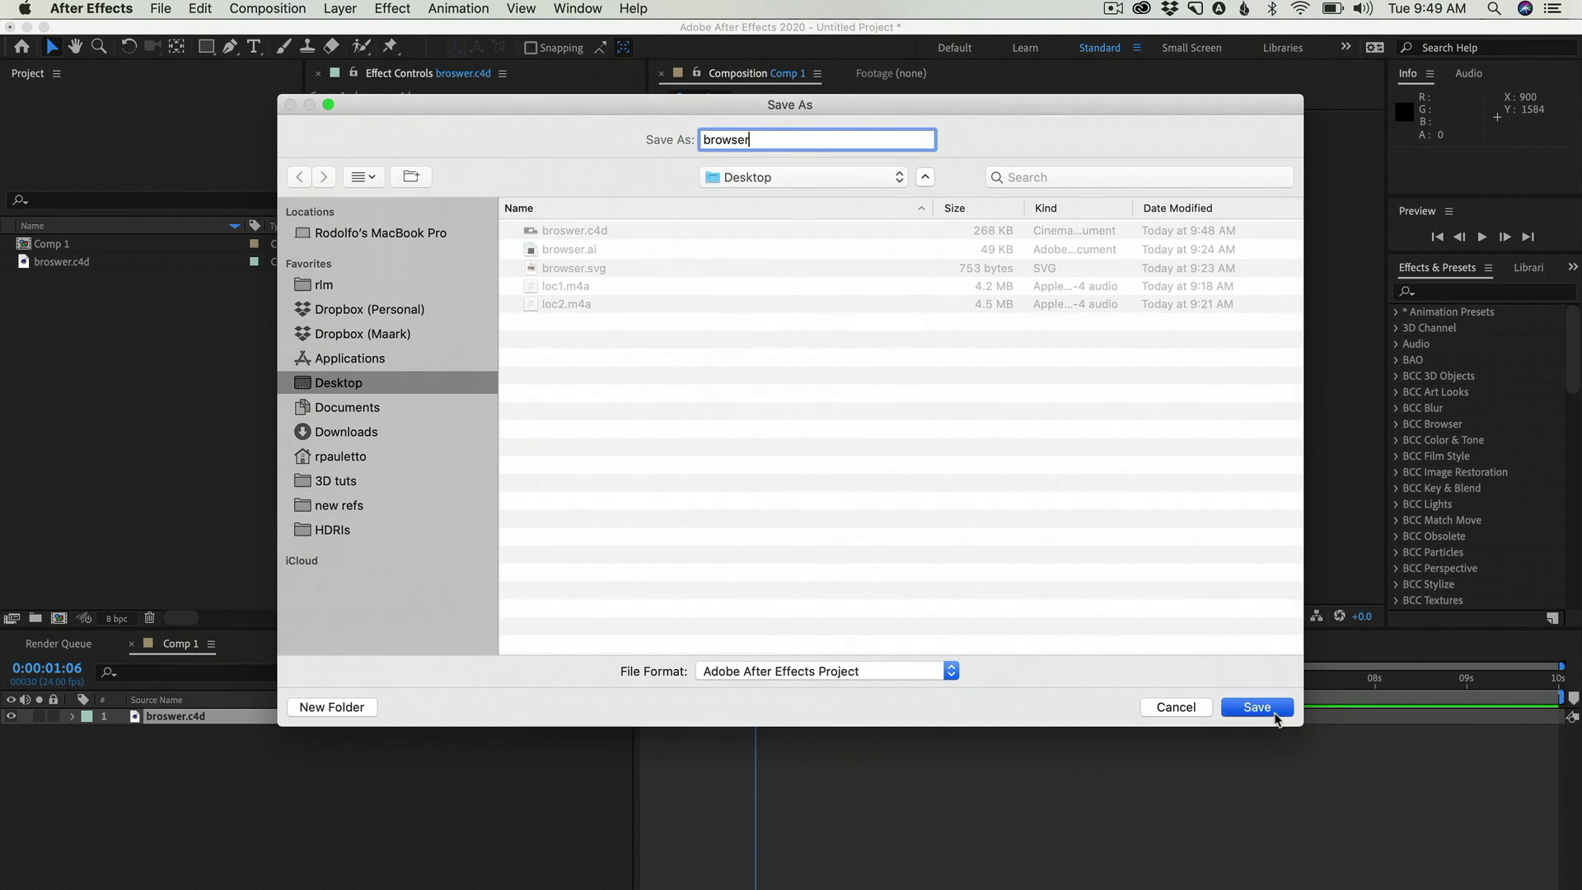
left_click(1273, 713)
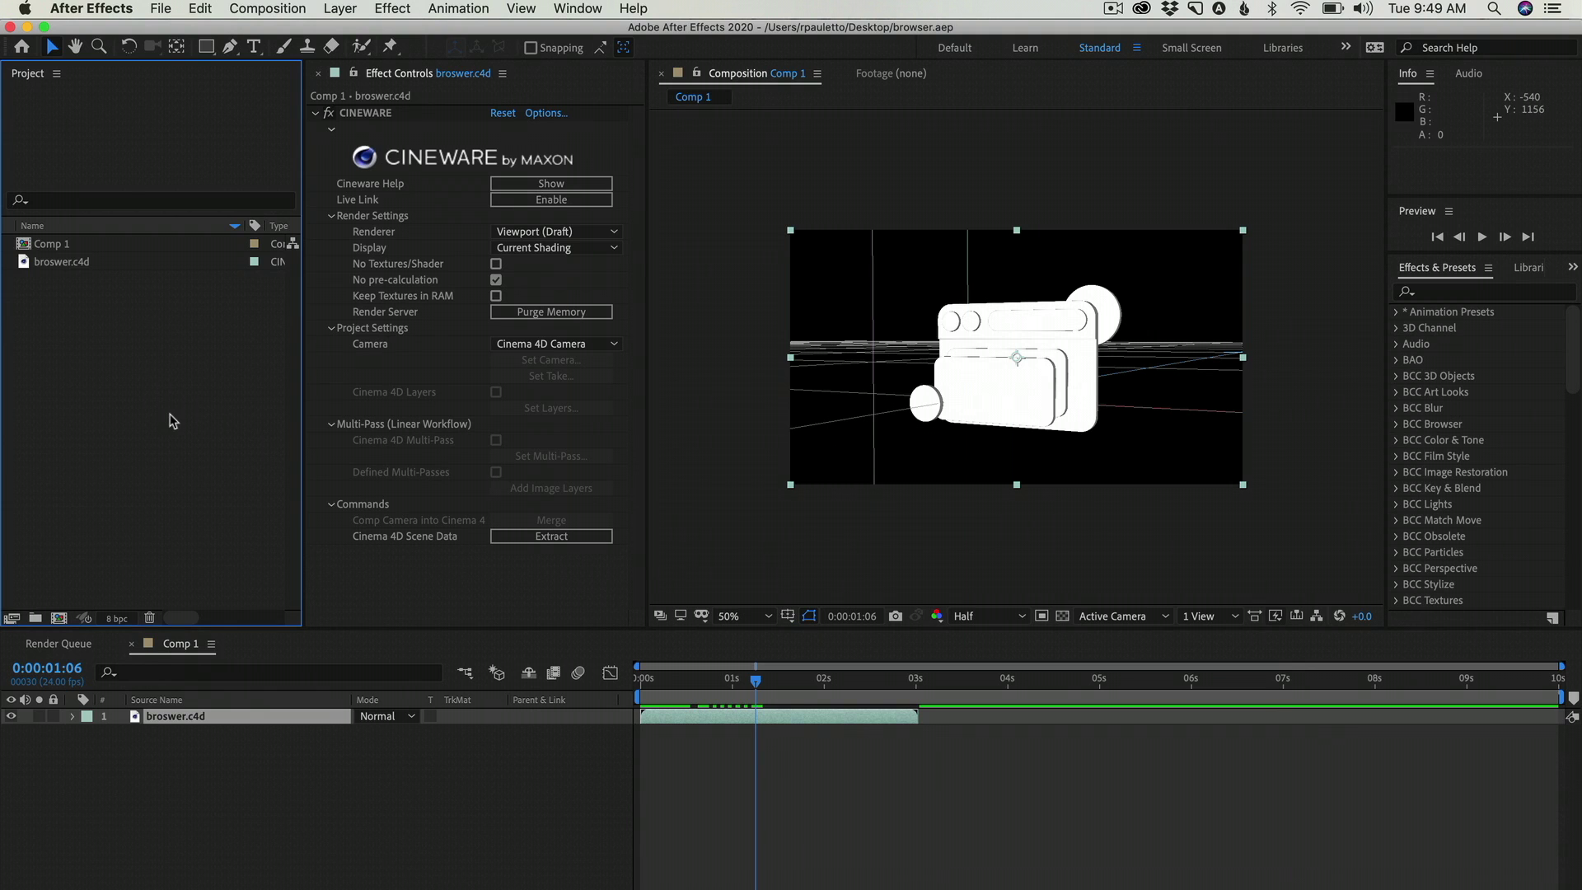